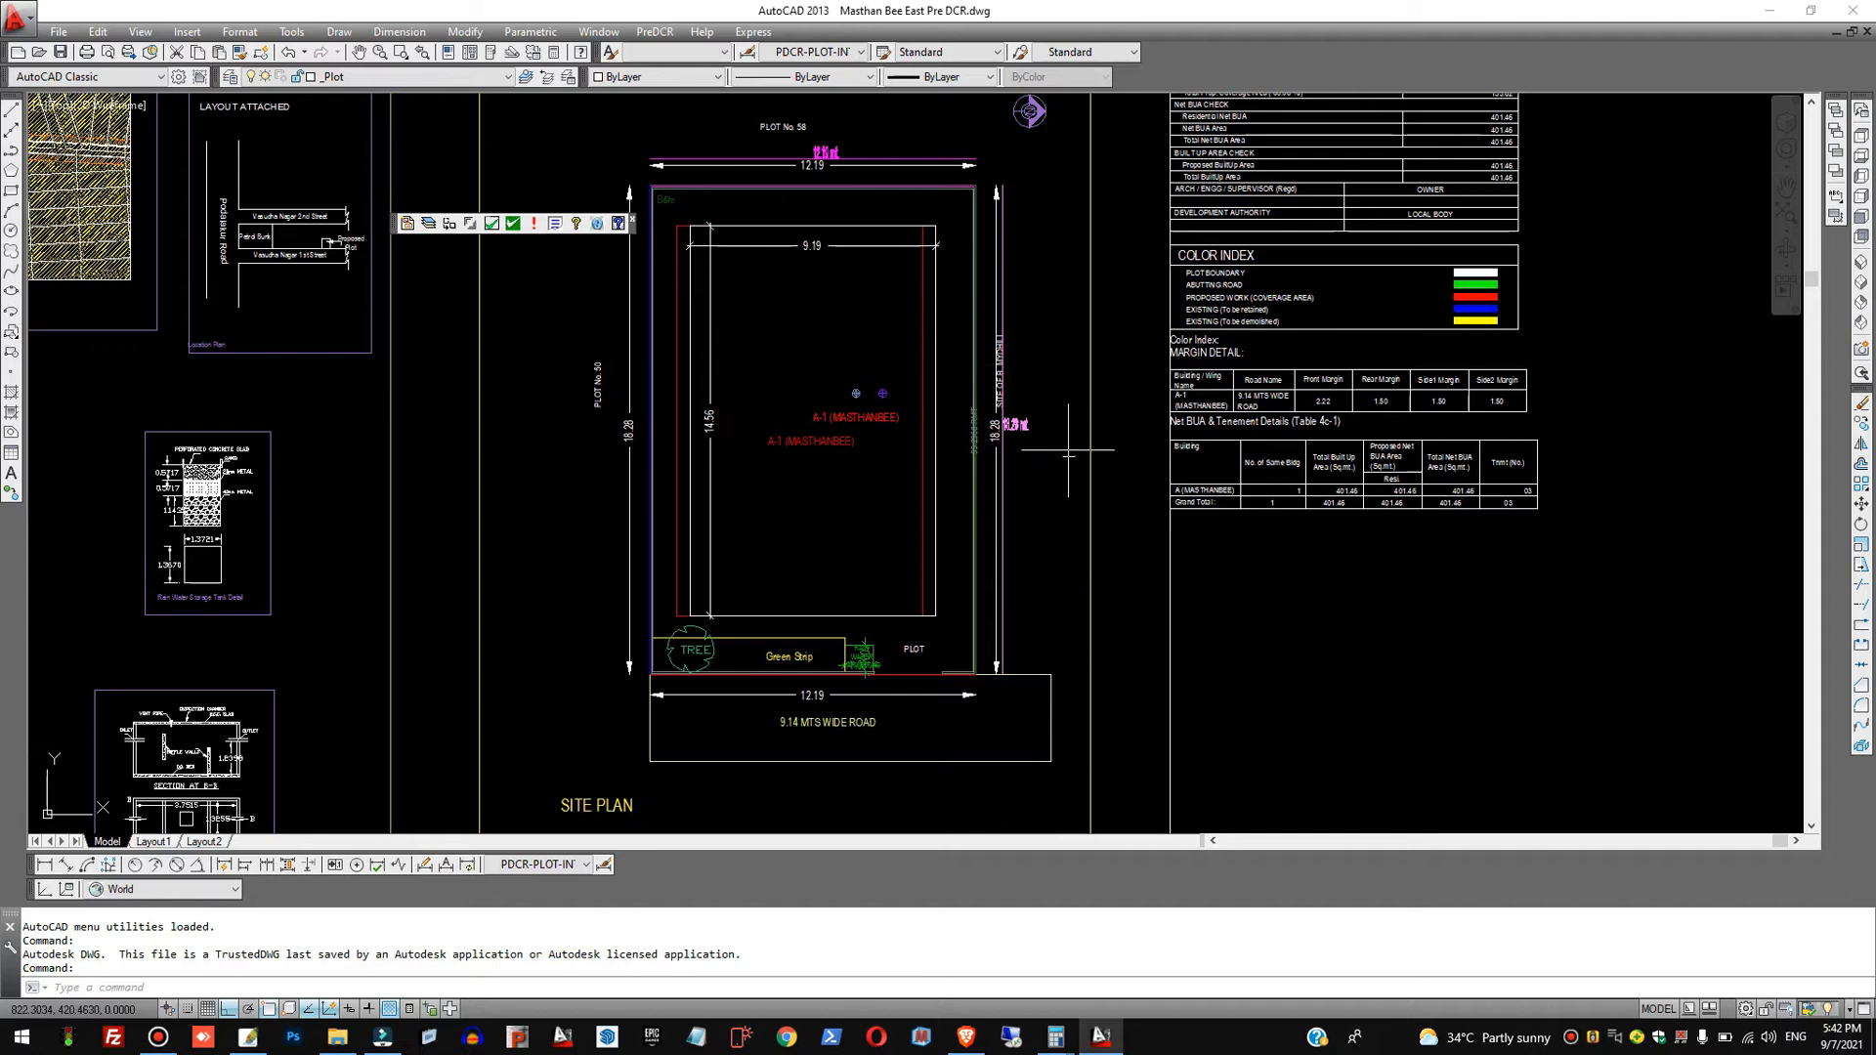
Add an angular dimension between the plot boundary's top and right edges at the site plan's upper-right corner.
scroll(868, 235, "up", 6)
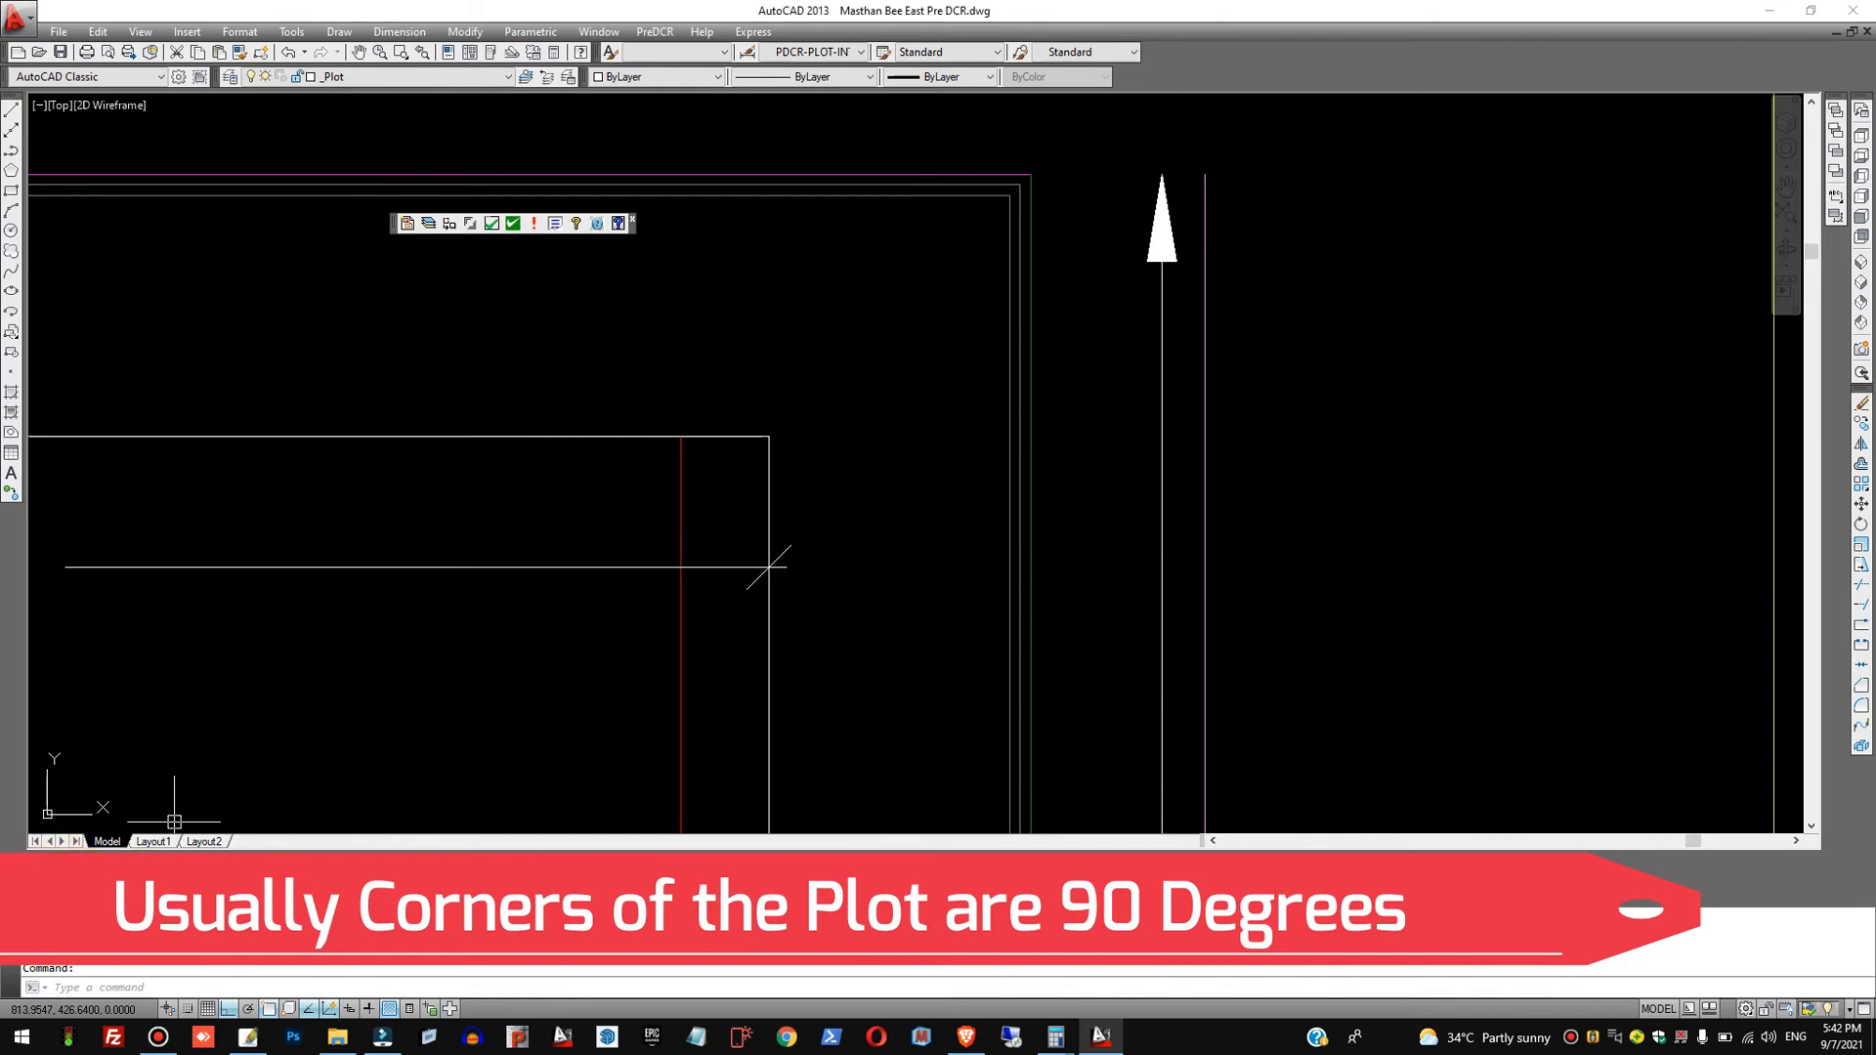
left_click(196, 866)
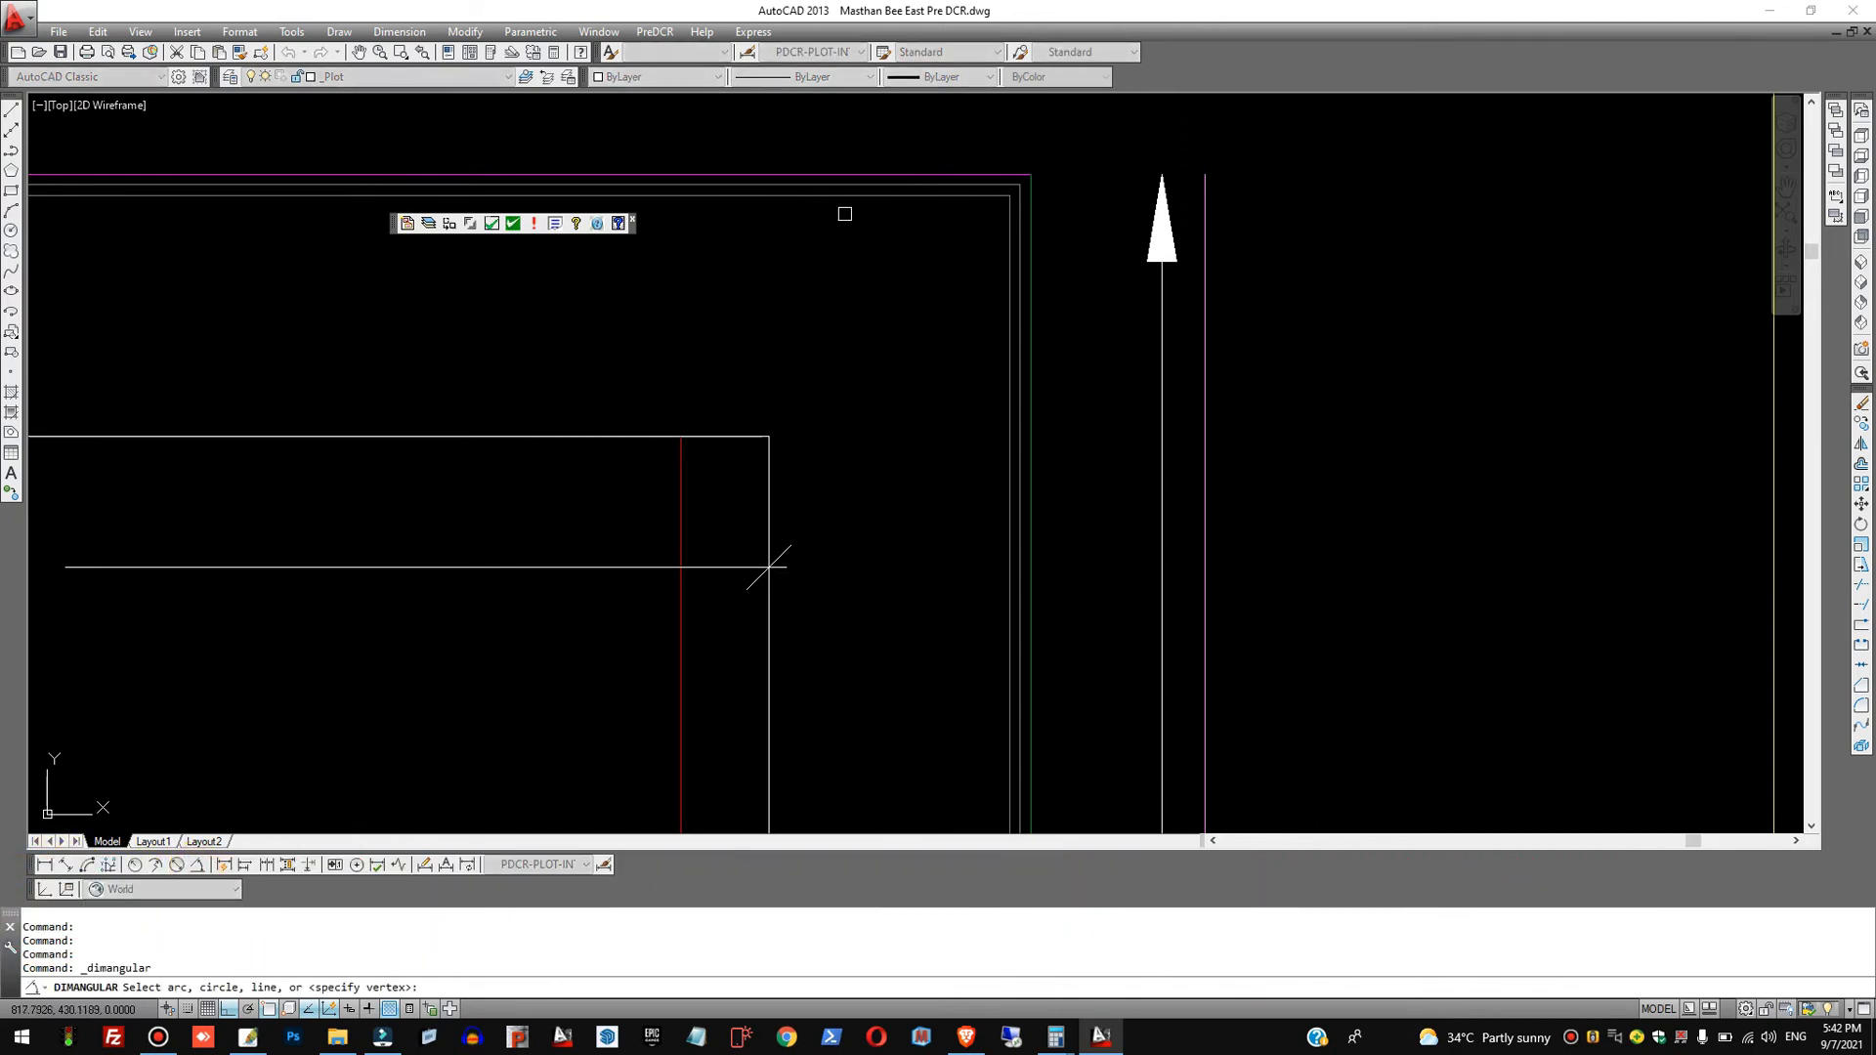
left_click(866, 168)
left_click(1028, 406)
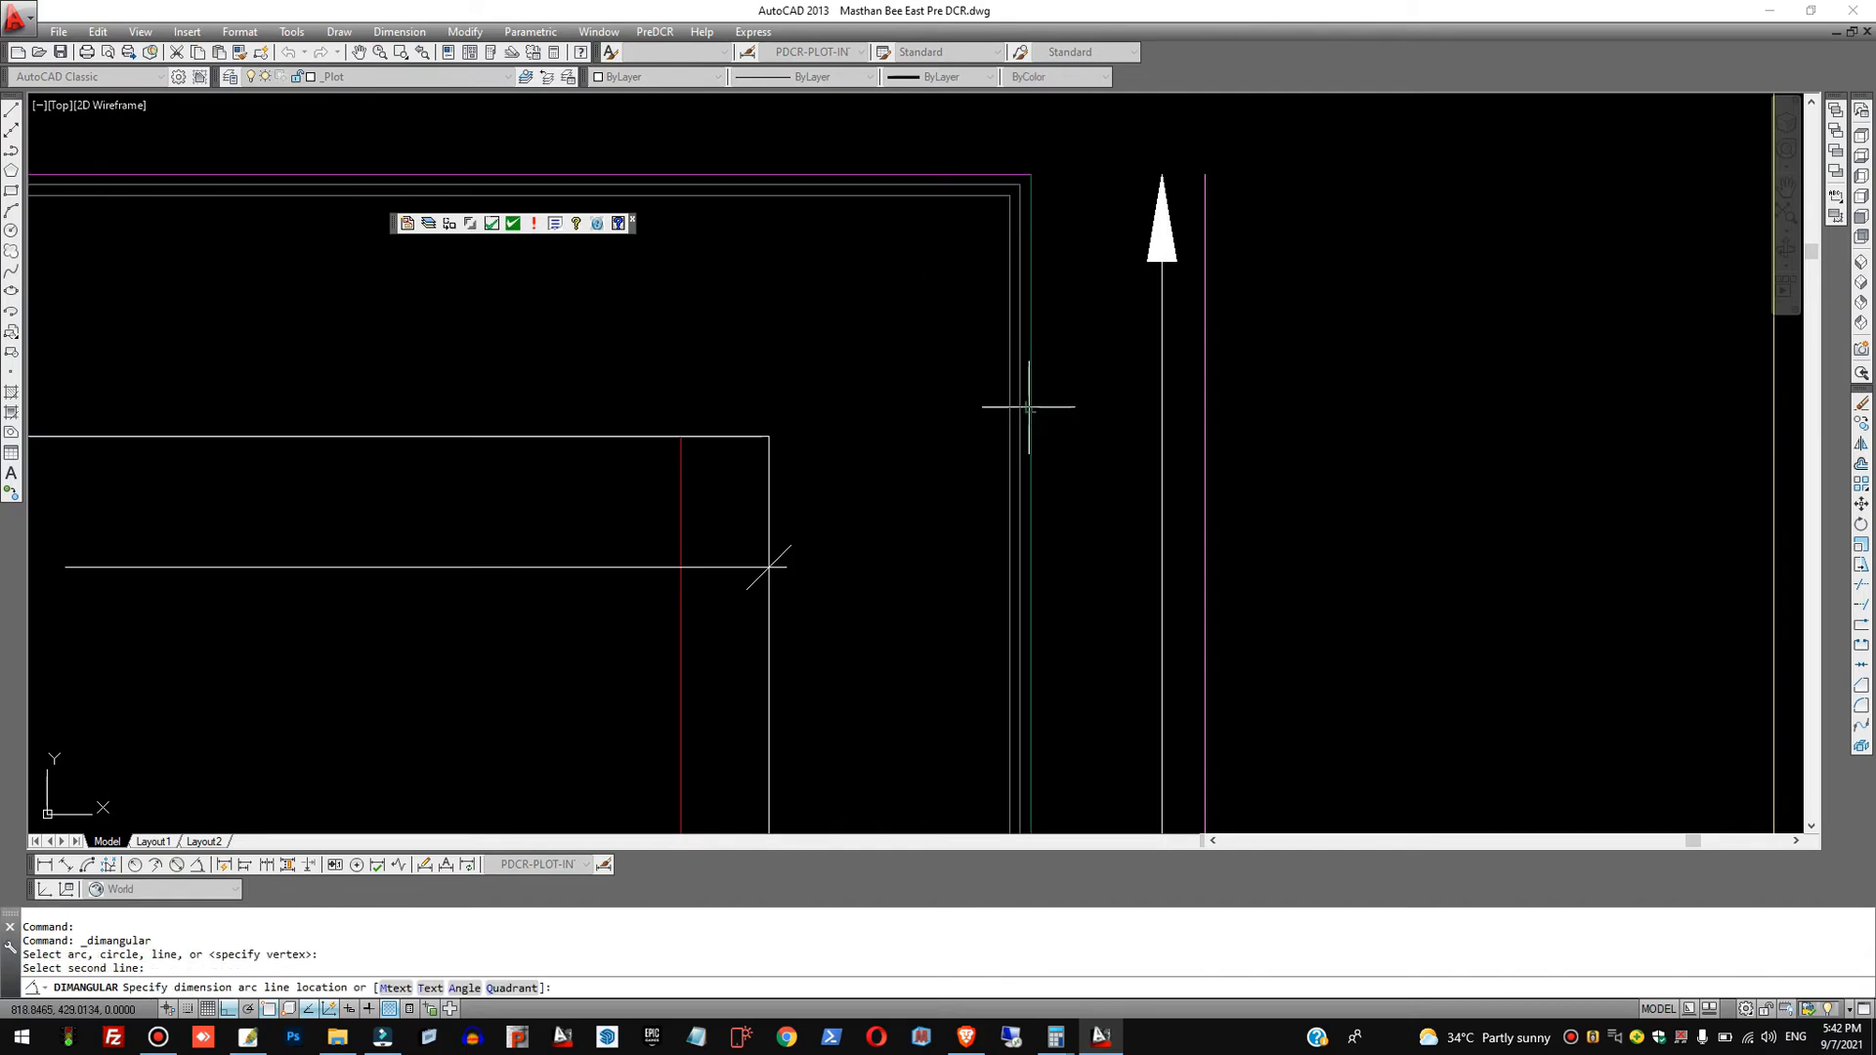
left_click(922, 358)
Erase the angular dimension at the plot's upper-right corner.
left_click(942, 408)
left_click(868, 282)
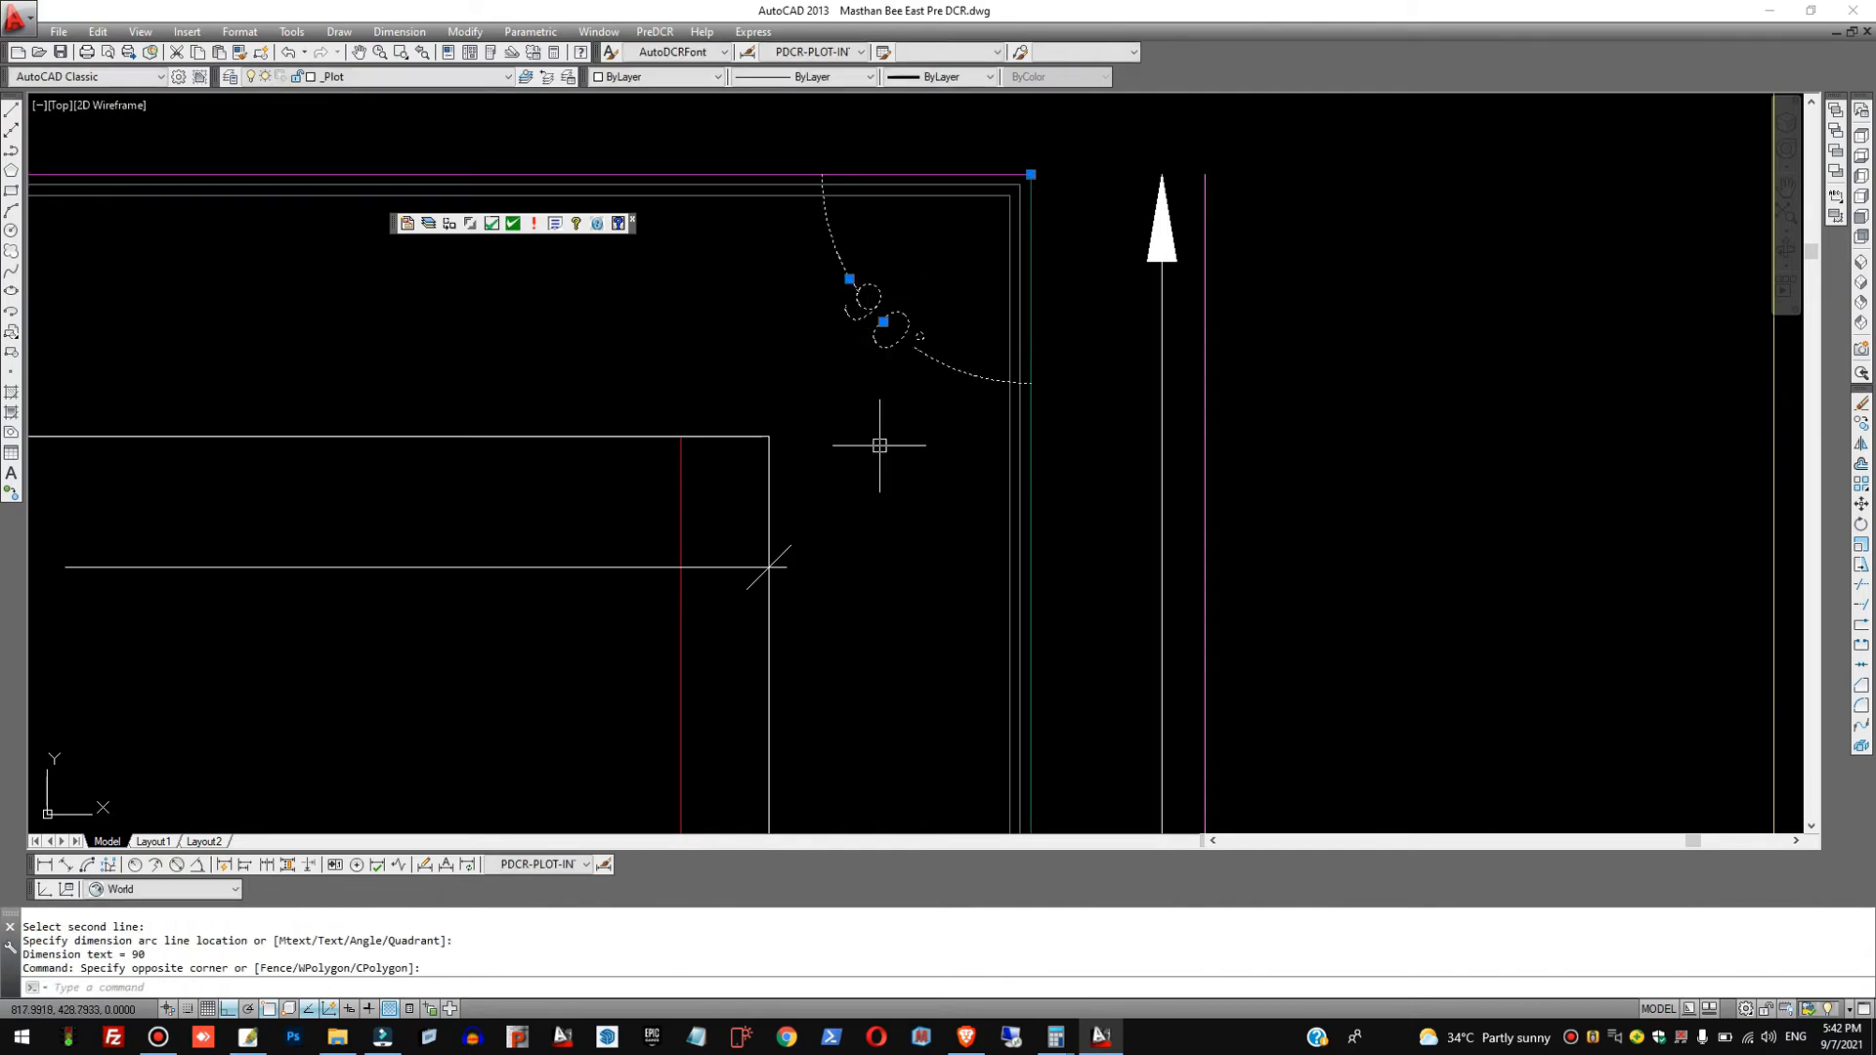
key("Escape")
key("Escape")
key("Escape")
left_click(930, 417)
left_click(877, 308)
type("e")
key("Return")
In the empty area beside the site plan, draw a 12-unit line to the right and an 18-unit line down from its end.
scroll(749, 309, "down", 10)
scroll(904, 484, "up", 6)
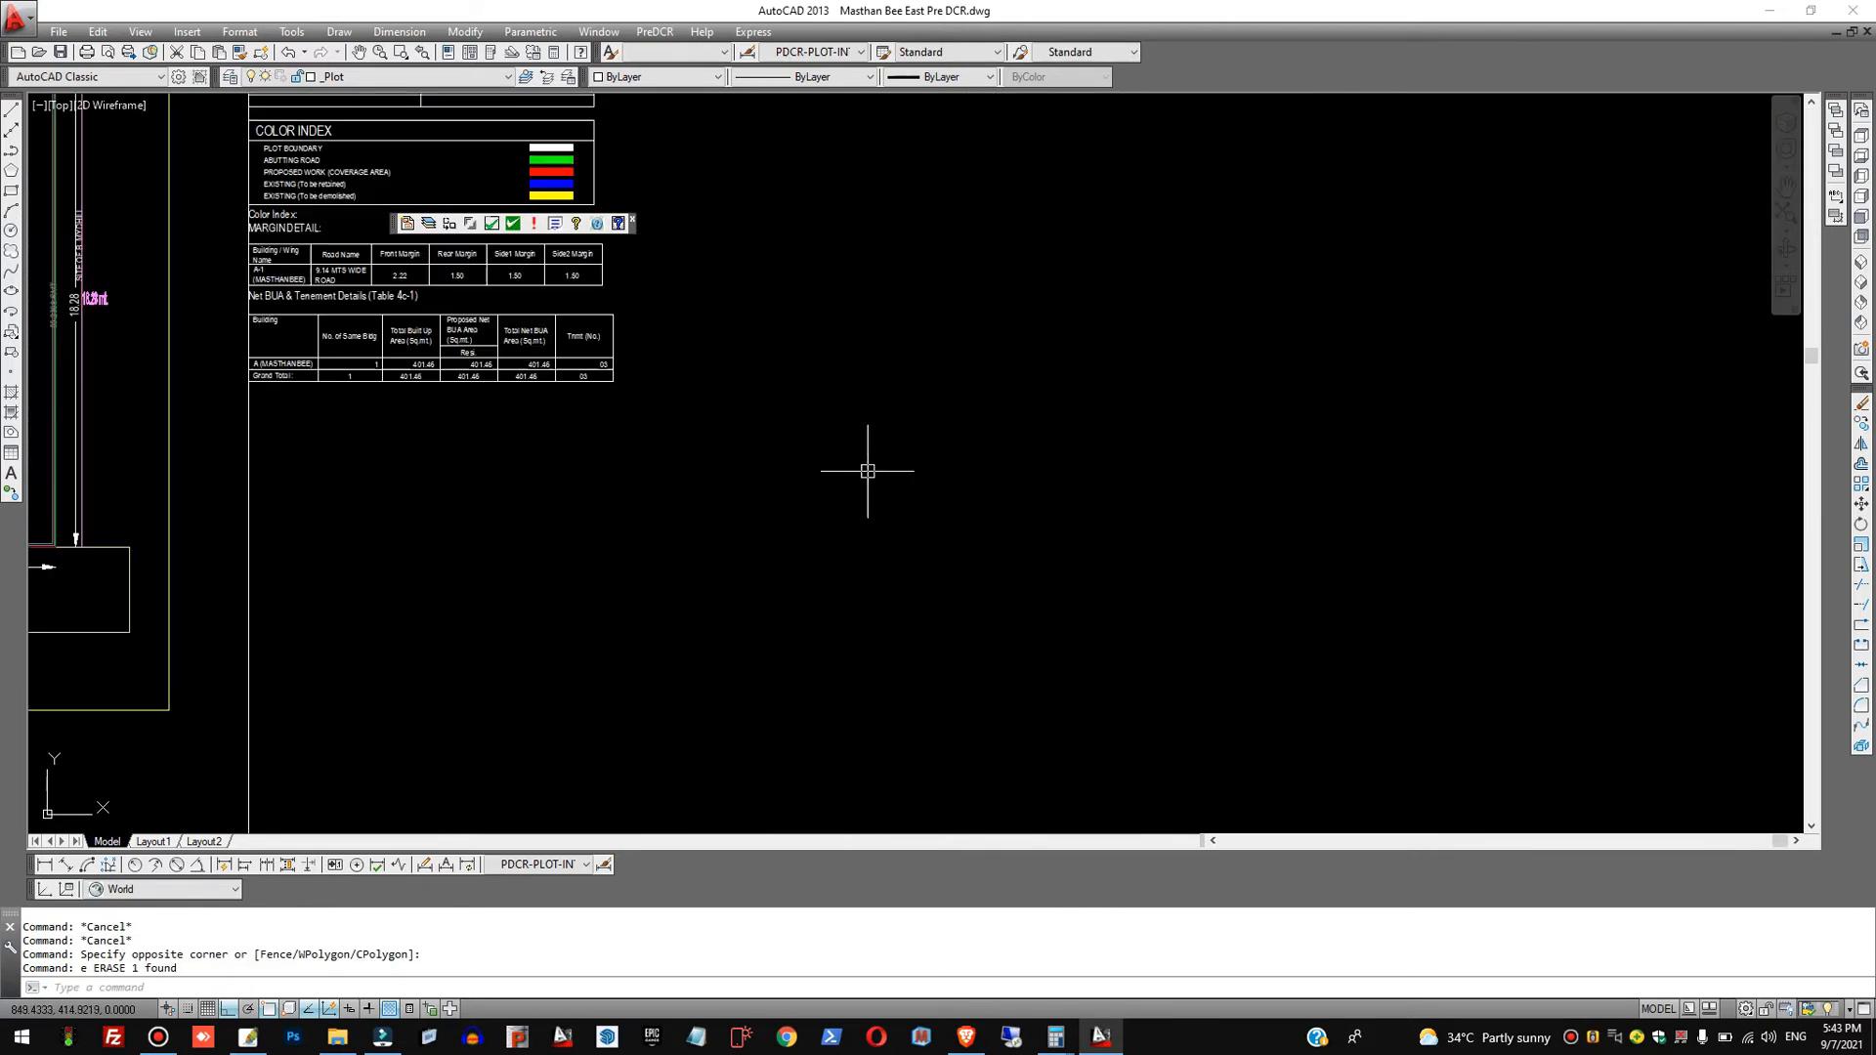
type("l")
key("Return")
left_click(871, 376)
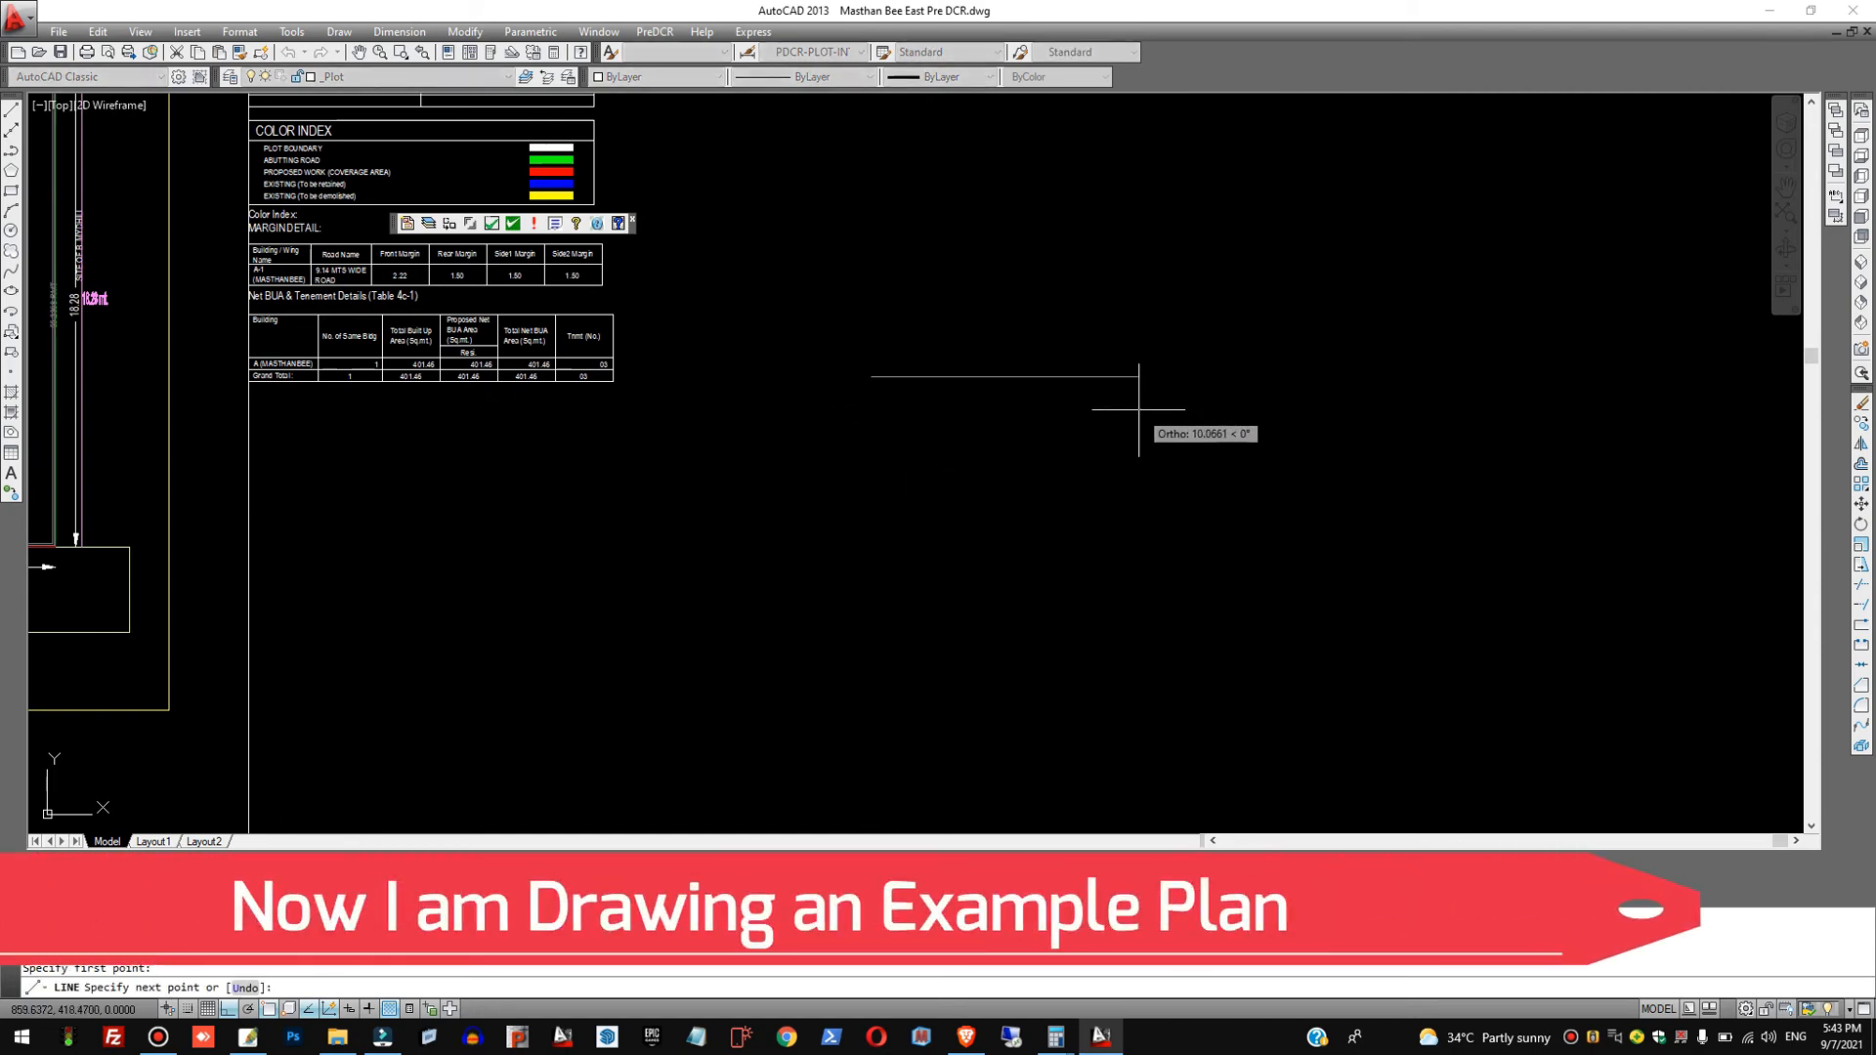
type("1")
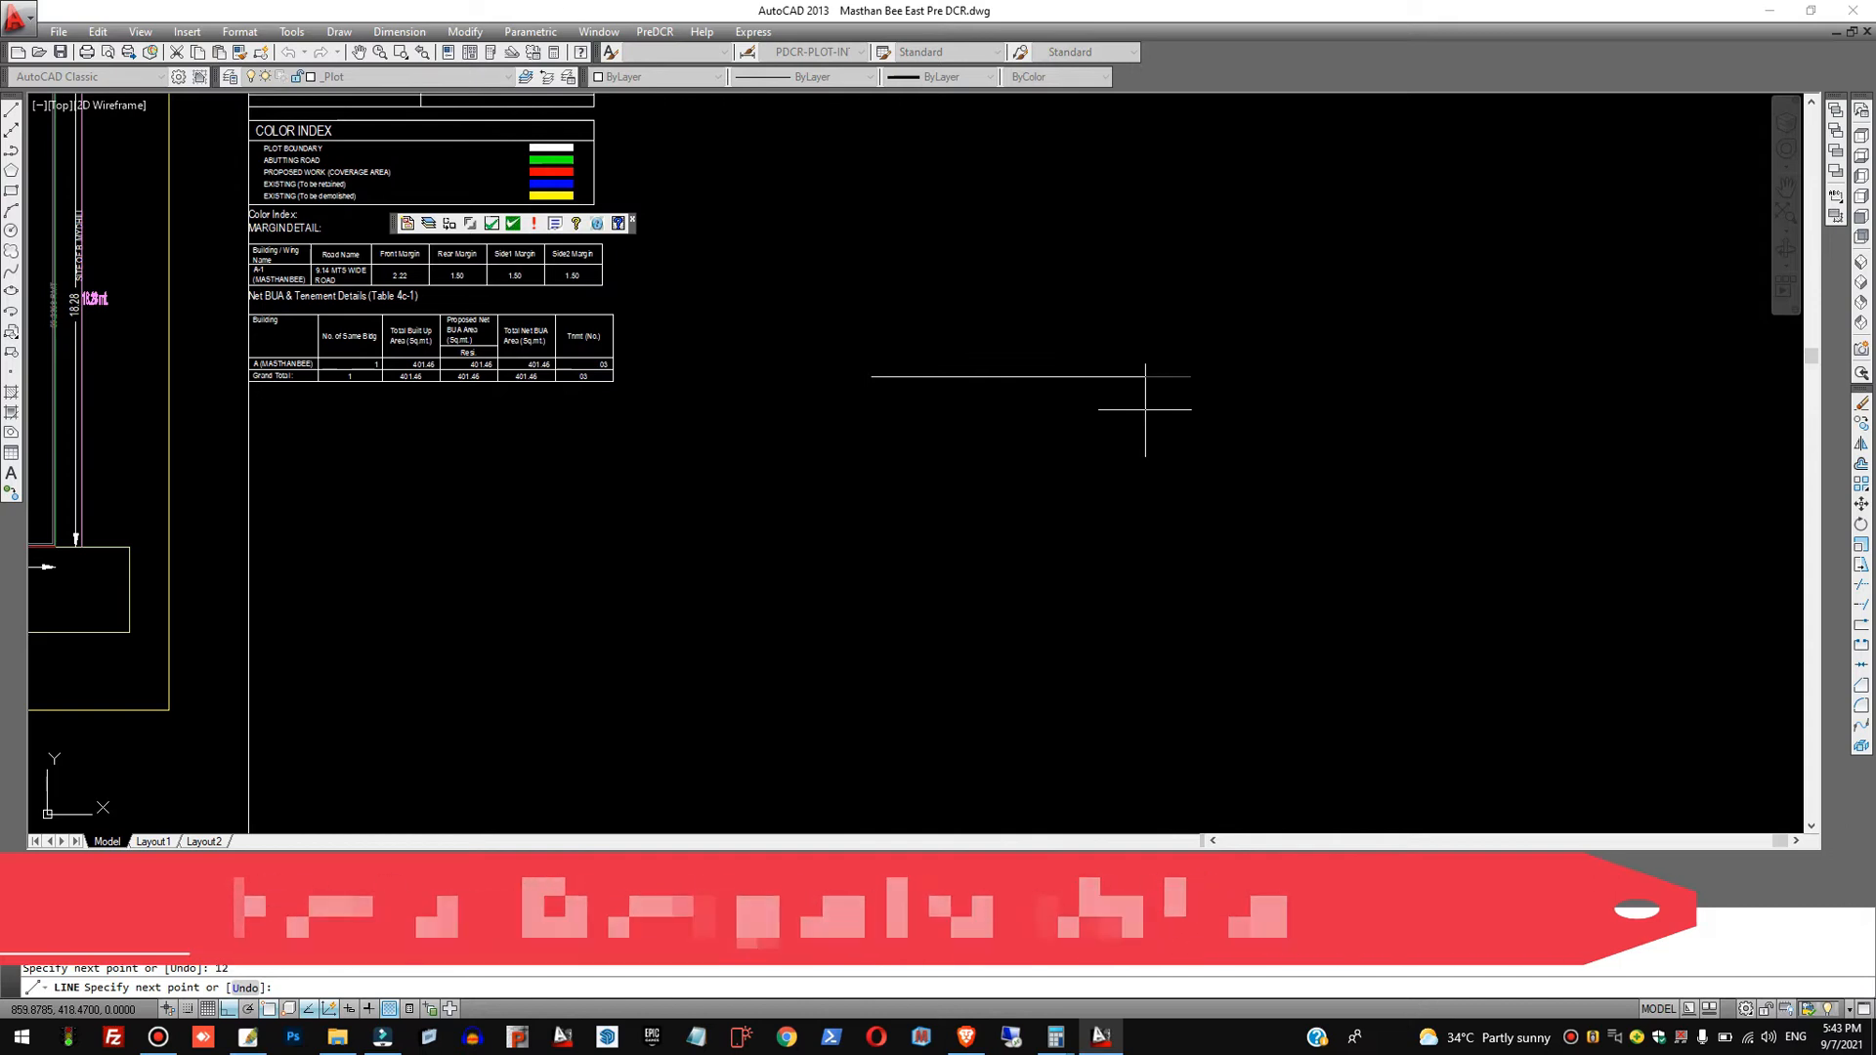
type("2")
key("Return")
scroll(1190, 427, "down", 2)
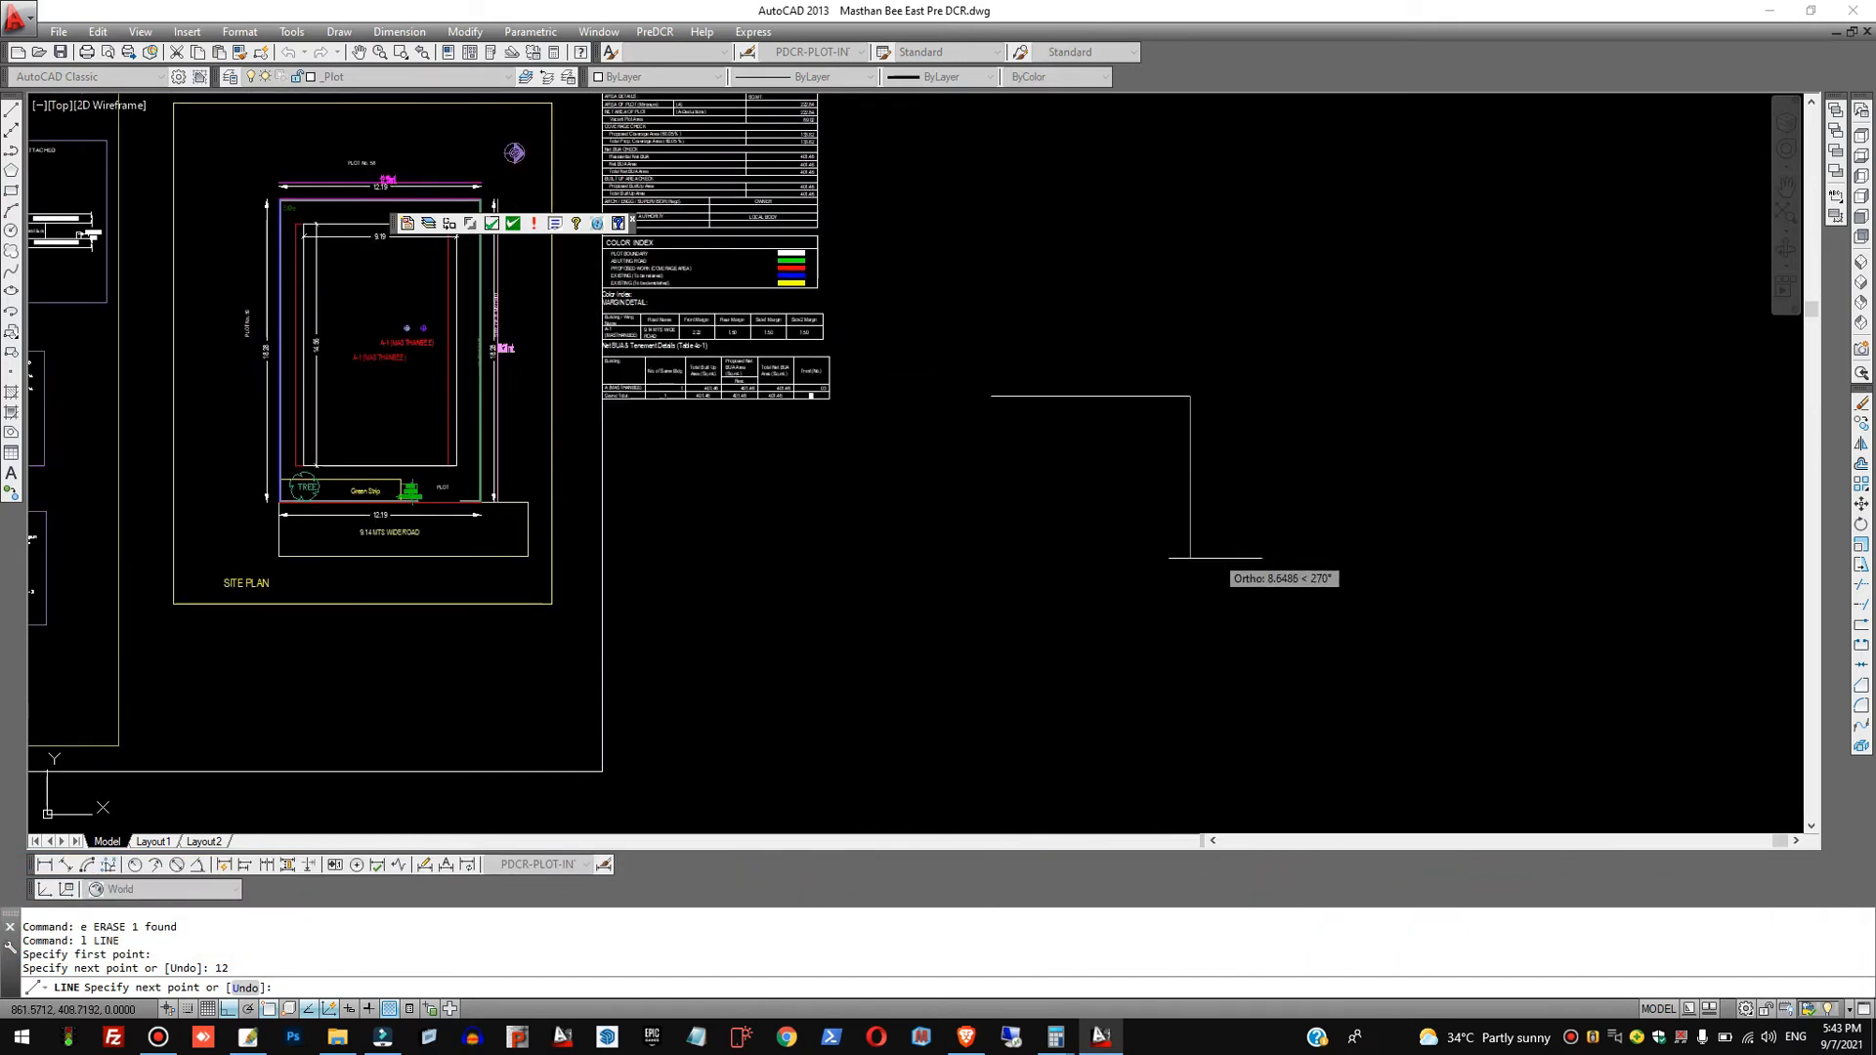
type("18")
key("Return")
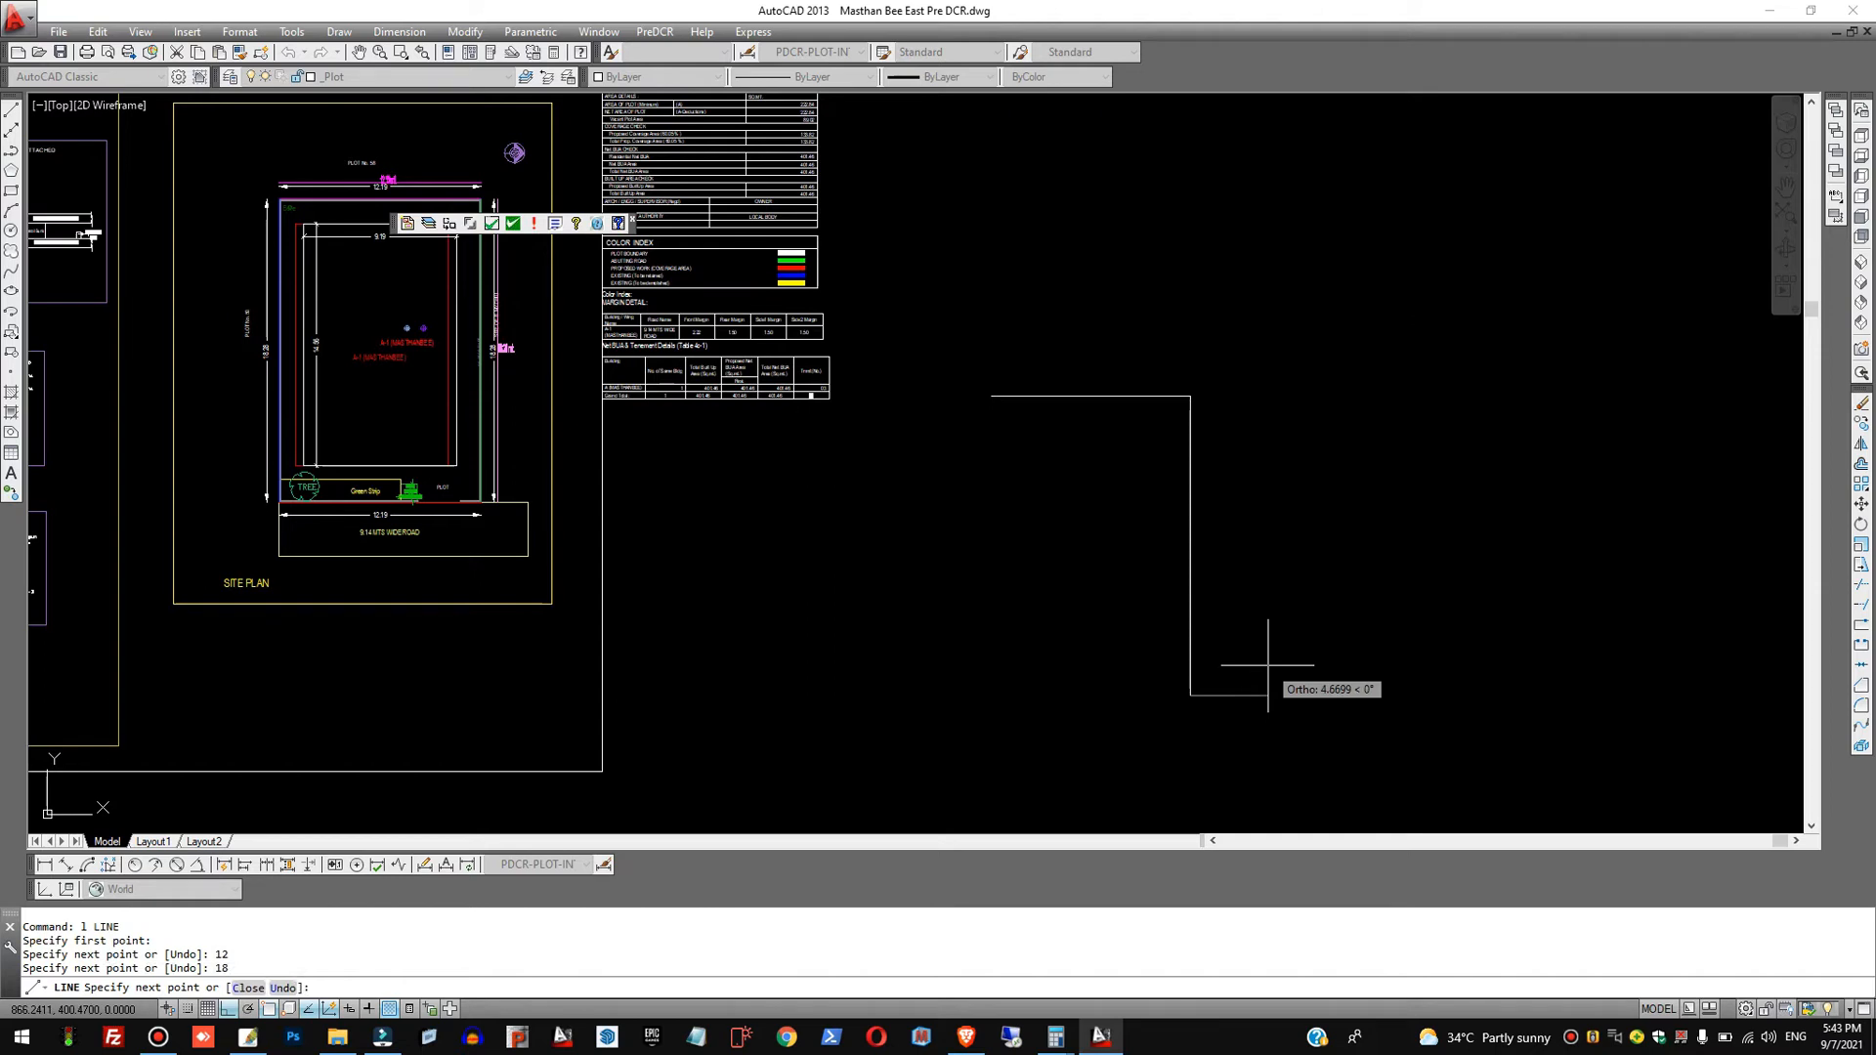
Continue with a 3-unit line to the right and a slanted line back up to the top side's right endpoint.
type("3")
key("Return")
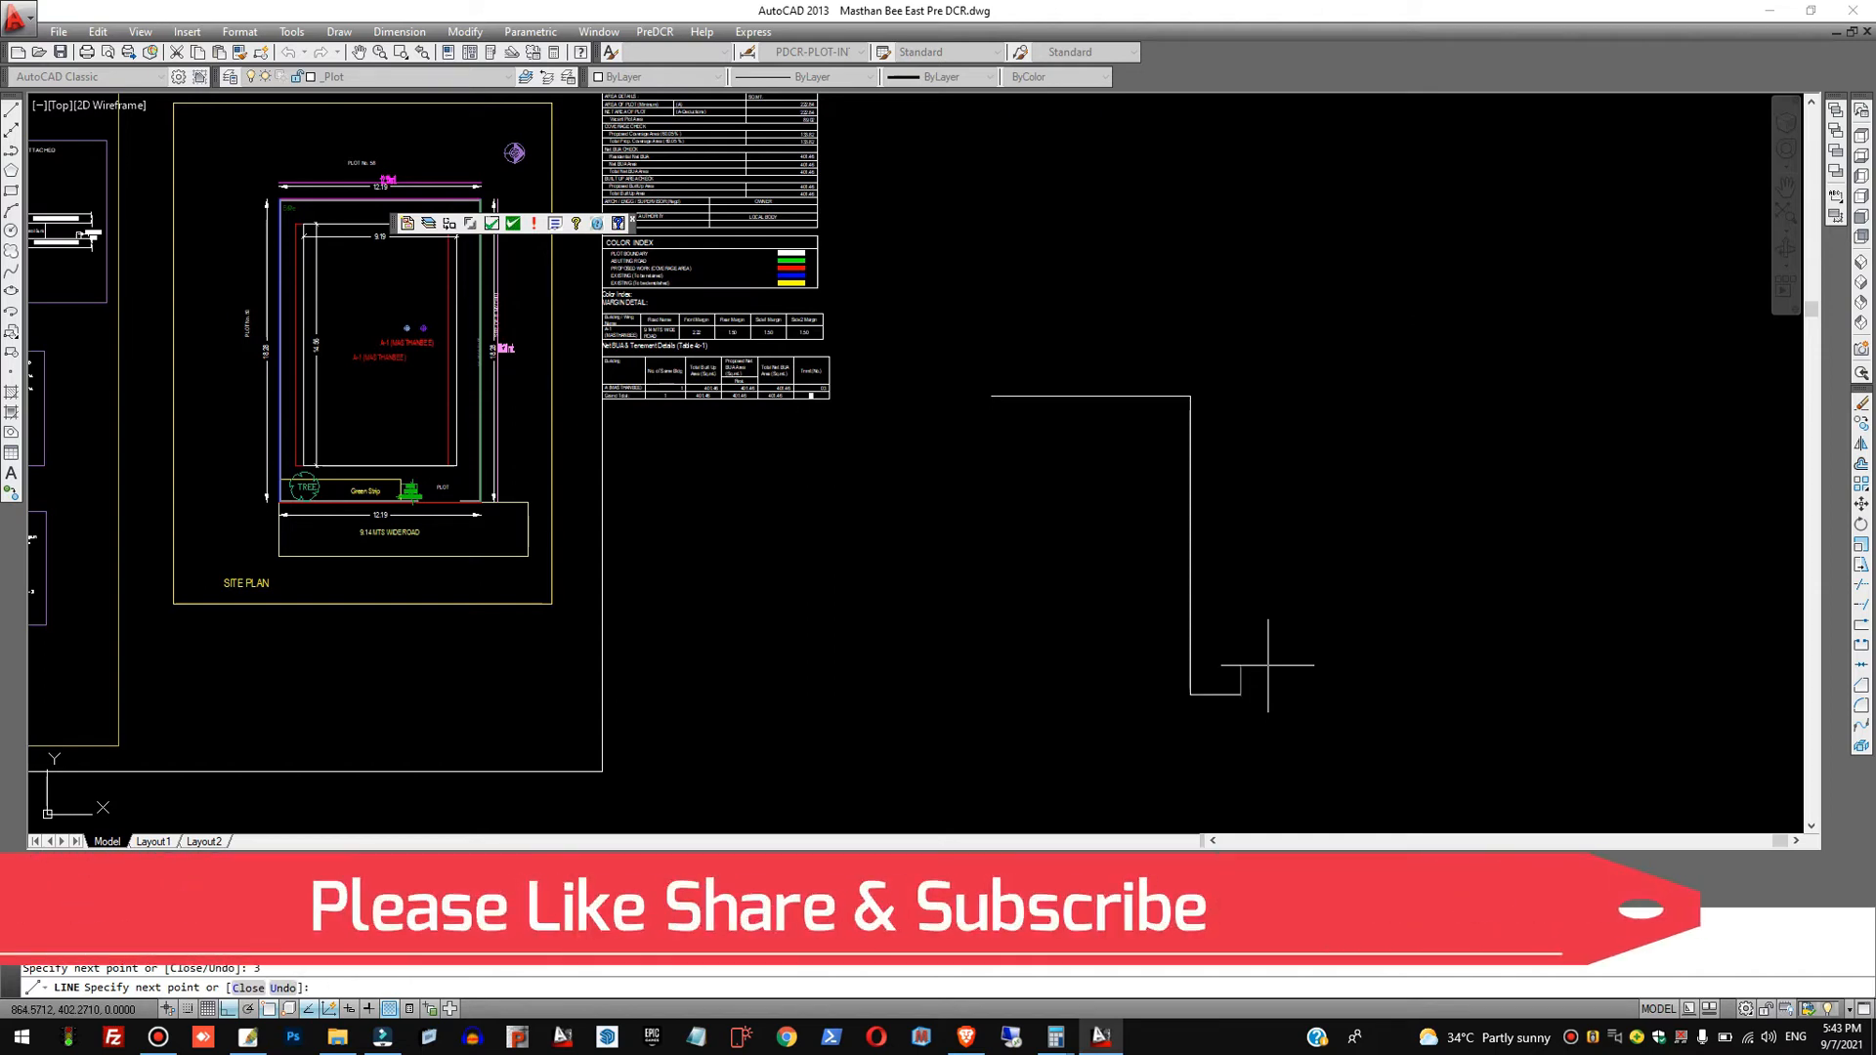
left_click(1190, 396)
key("Return")
Erase the 18-unit vertical and 3-unit horizontal construction lines, keeping the slanted side.
left_click(1219, 652)
left_click(1159, 710)
type("e")
key("Return")
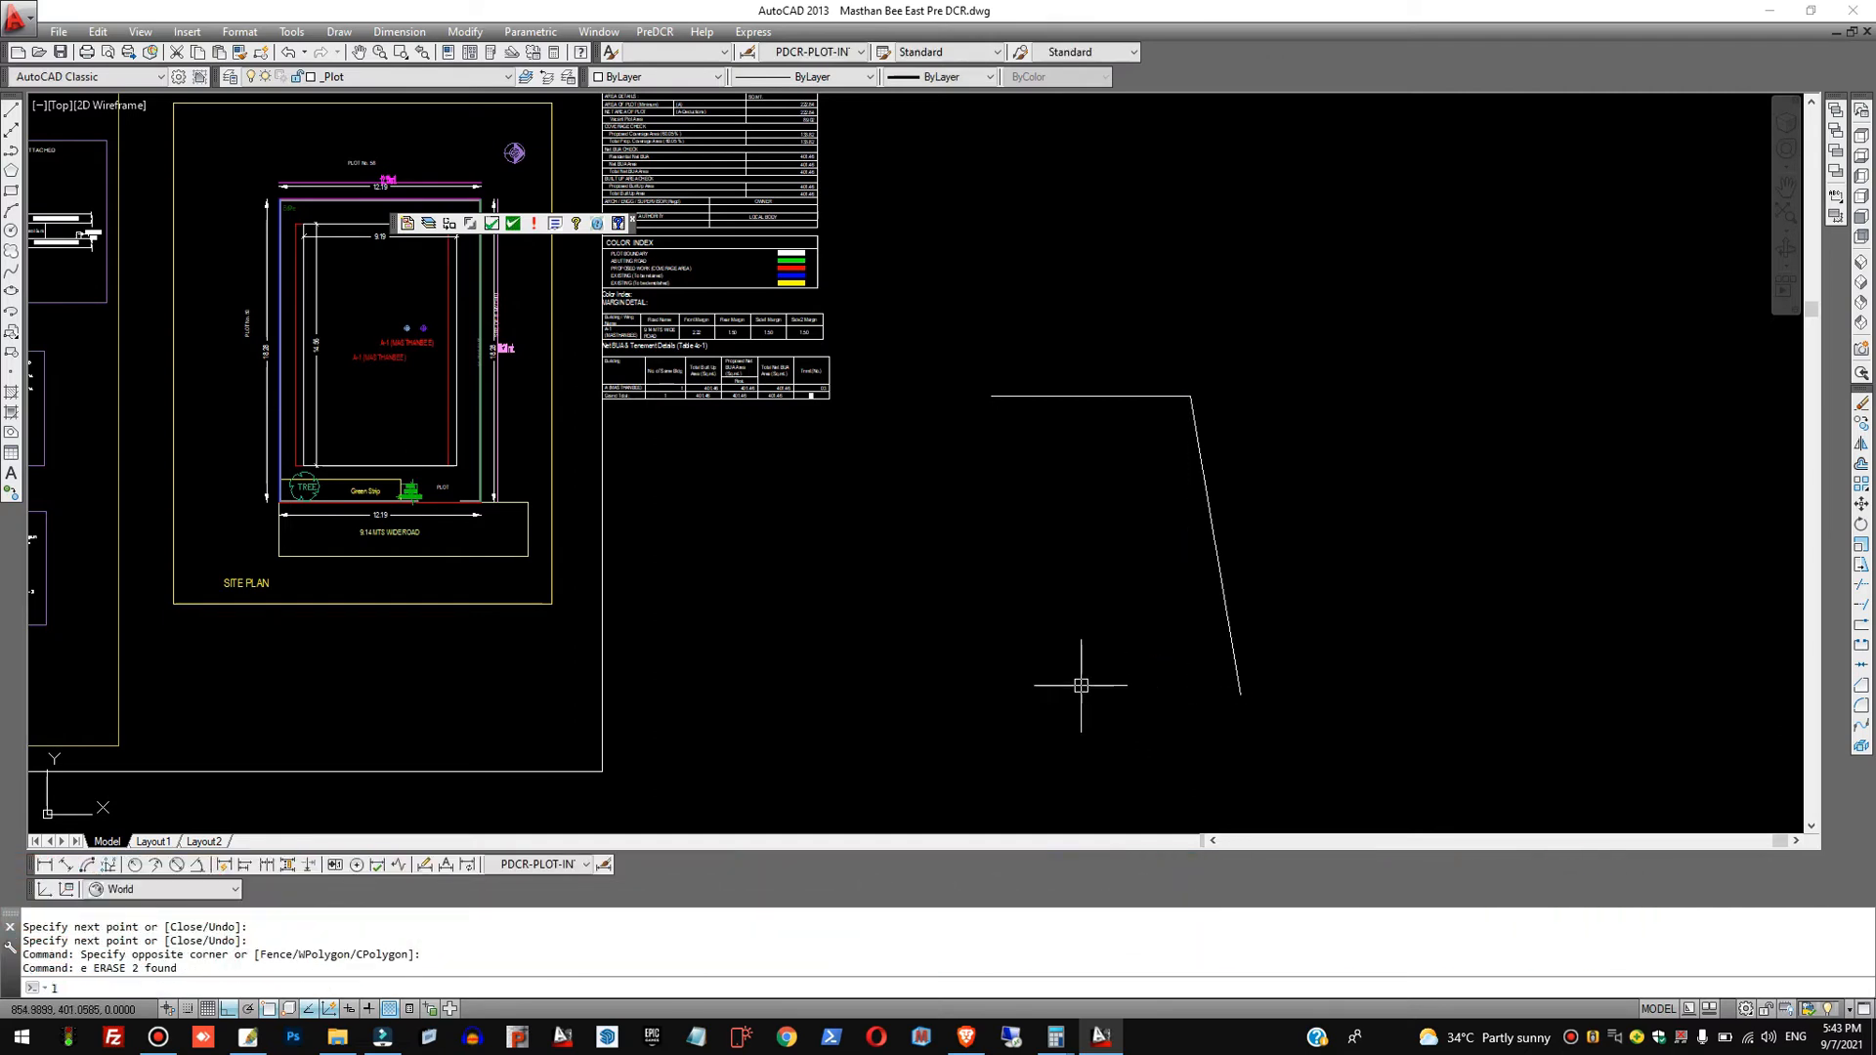
Draw the plot's vertical left side from the top-left corner and its horizontal base from the slanted side's lower end, letting both overshoot their crossing.
type("l")
key("Return")
left_click(992, 396)
left_click(992, 807)
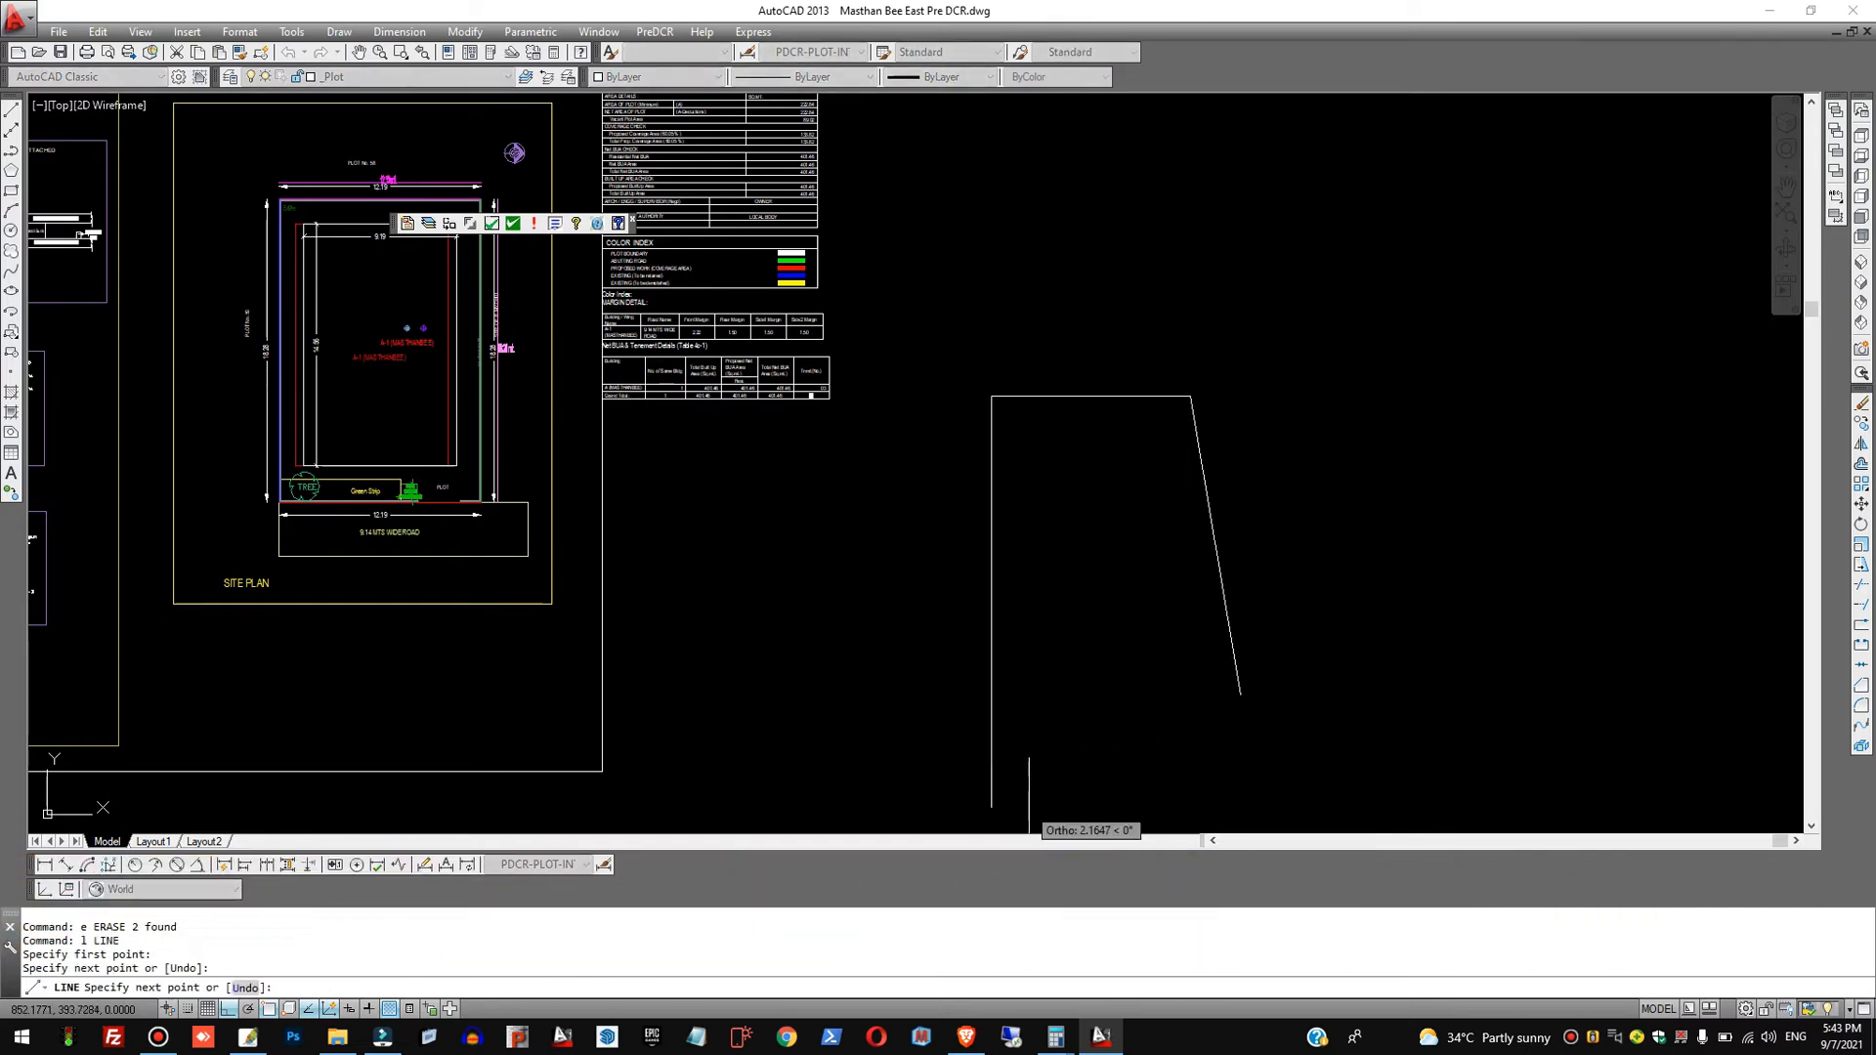
key("Return")
key("Return")
left_click(1239, 696)
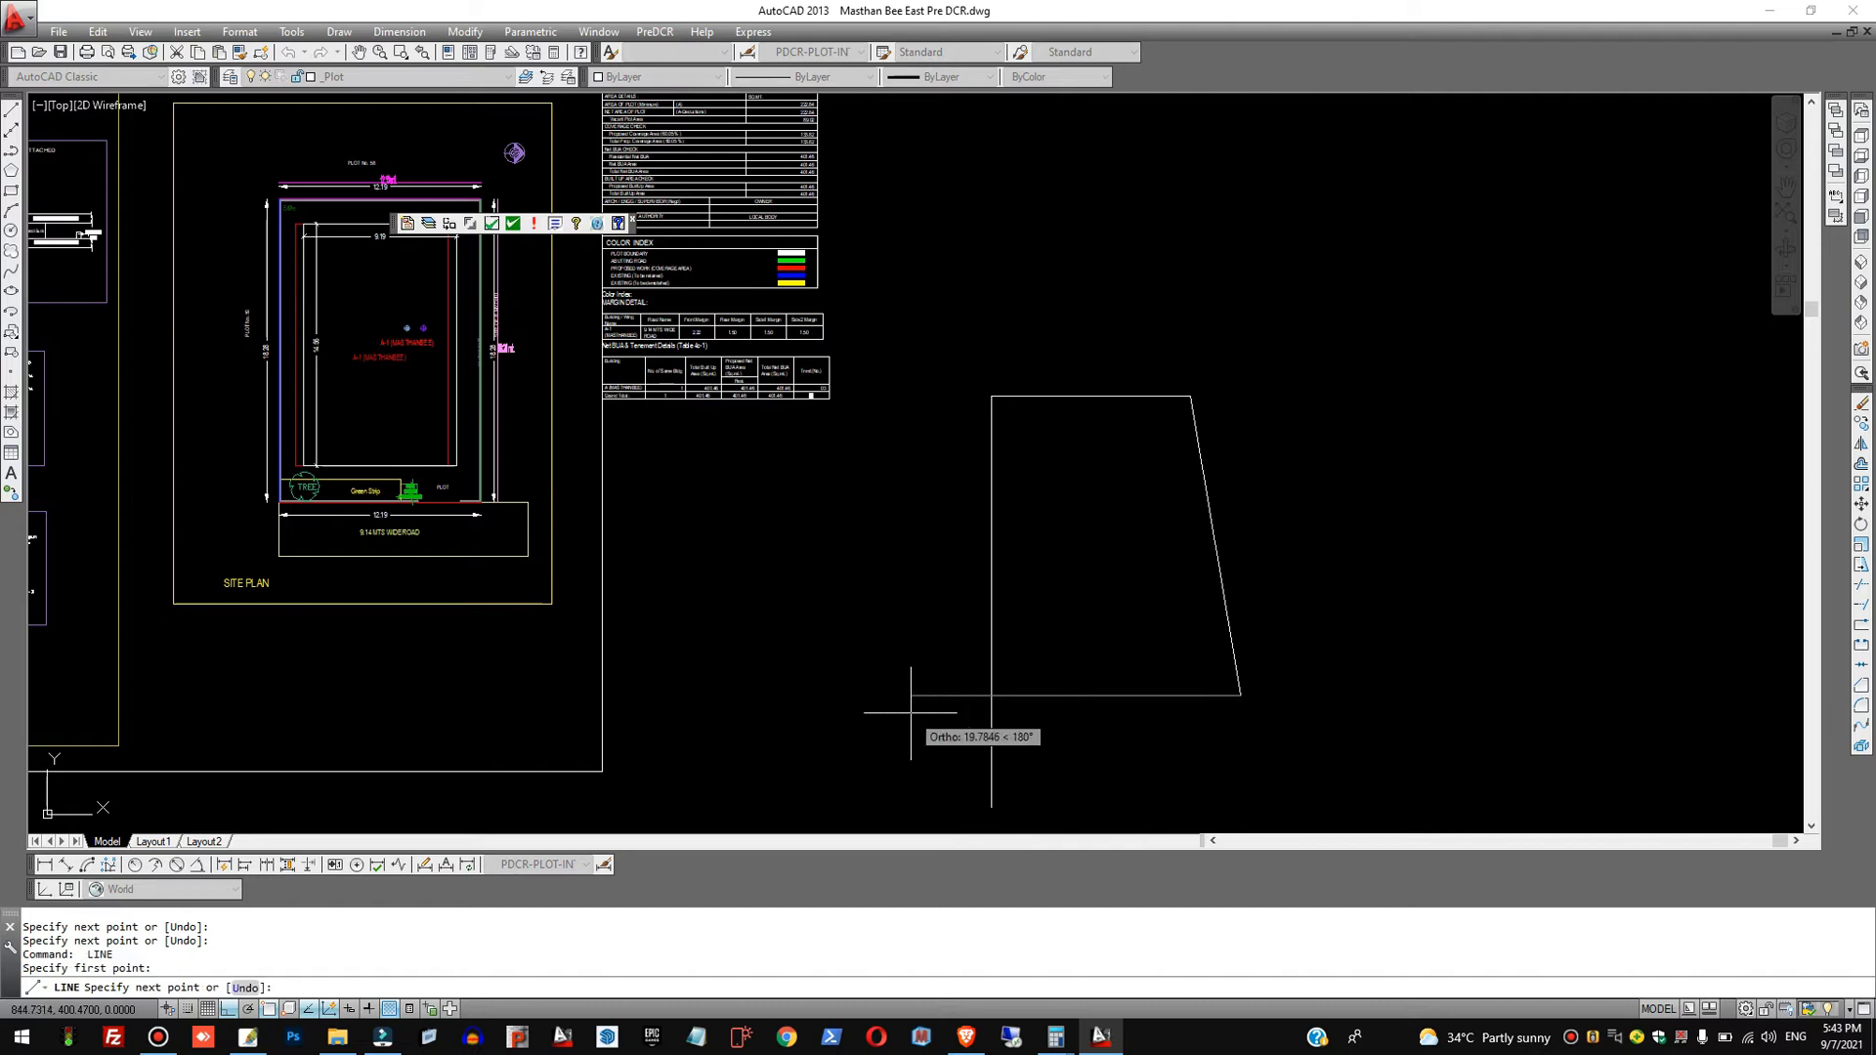
left_click(919, 711)
key("Return")
Trim the overshooting ends of the left side and base at the example plot's lower-left corner.
type("tr")
key("Return")
left_click(1066, 734)
left_click(943, 663)
key("Return")
left_click(1059, 775)
left_click(937, 759)
left_click(931, 632)
key("Return")
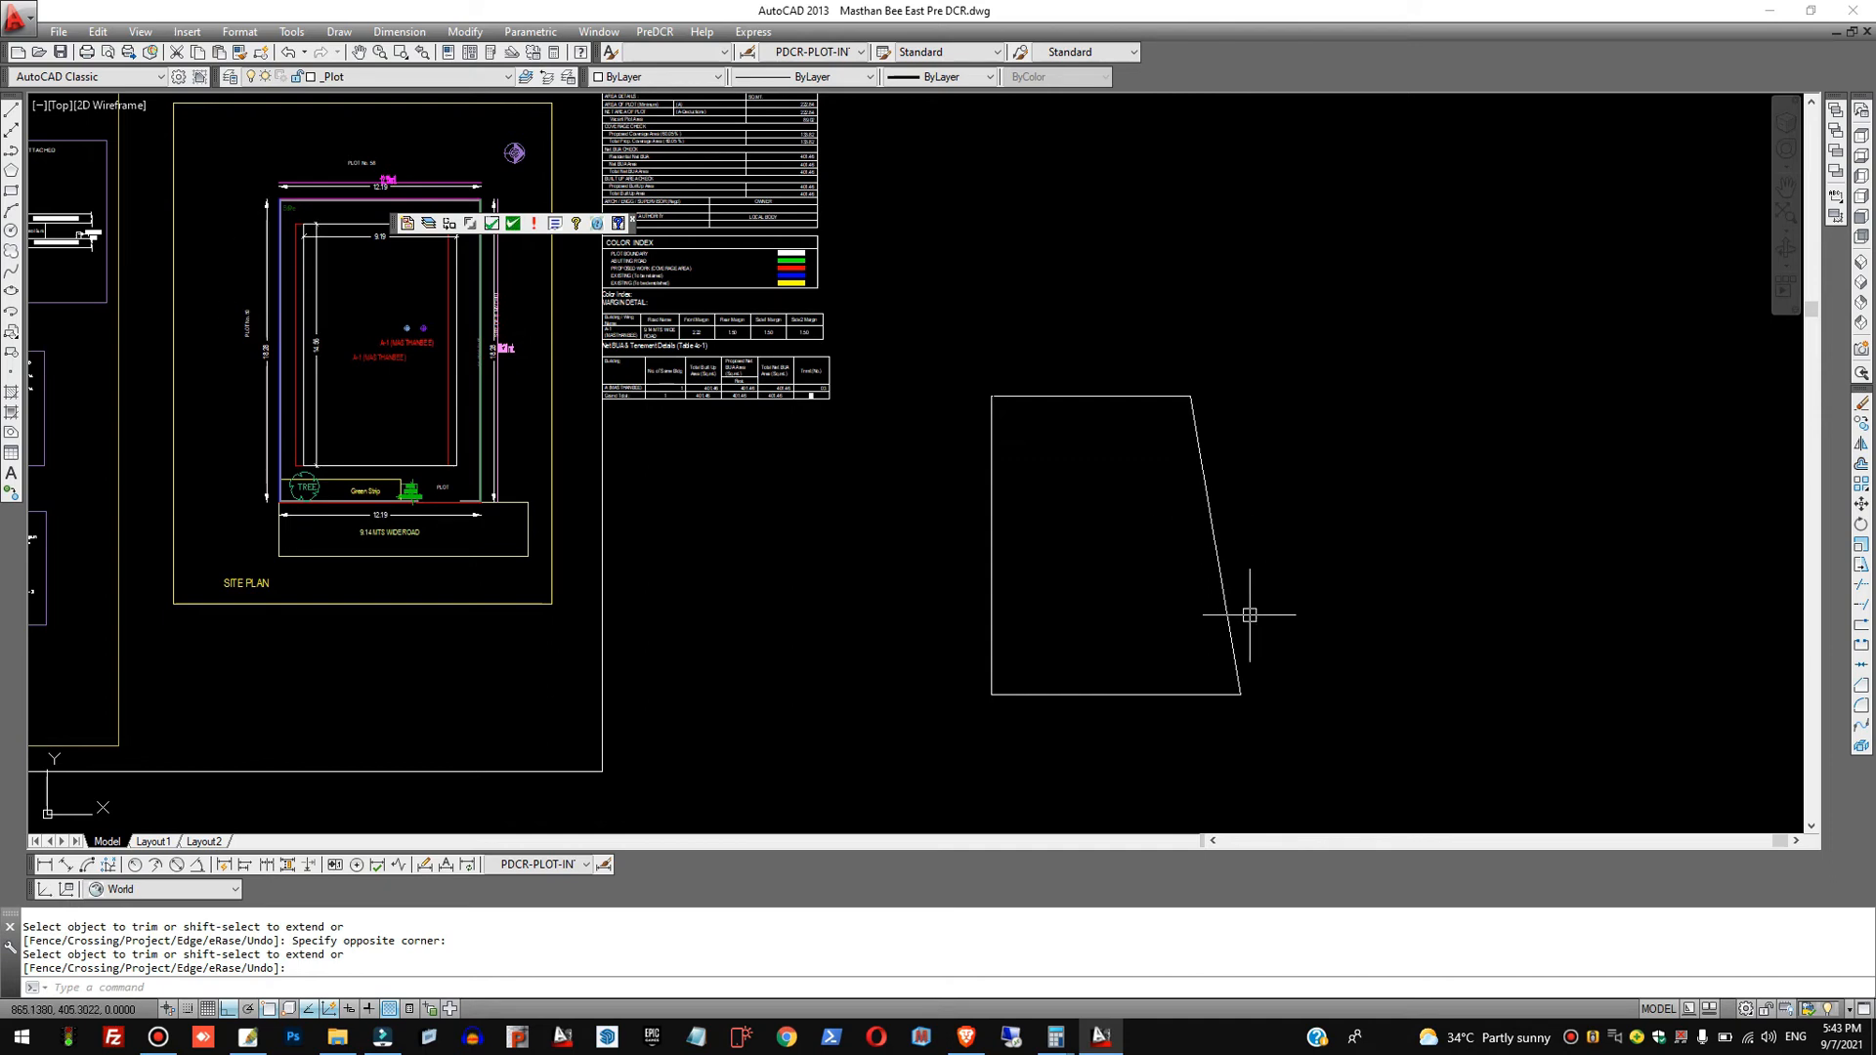
Start a building outline beside the example plot with a 9-unit line down and a 5-unit line to the right.
type("1")
key("Return")
left_click(1422, 398)
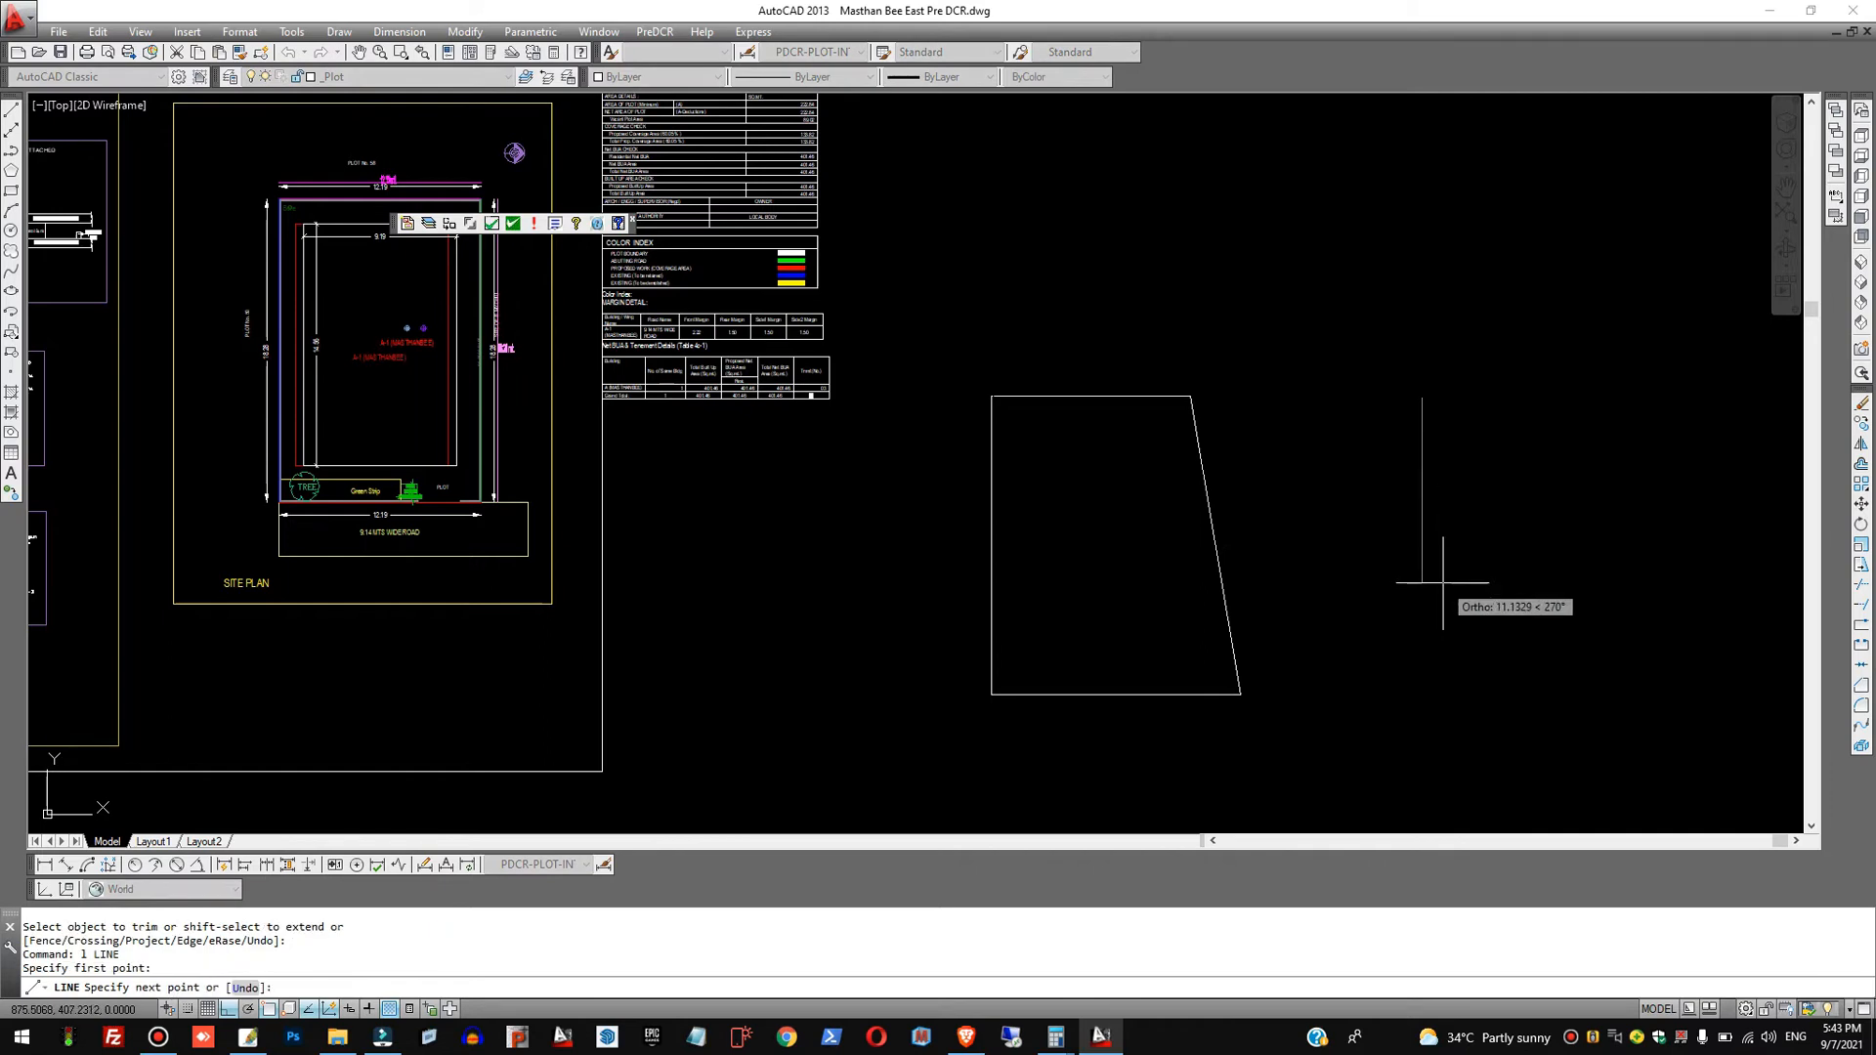
type("9")
key("Return")
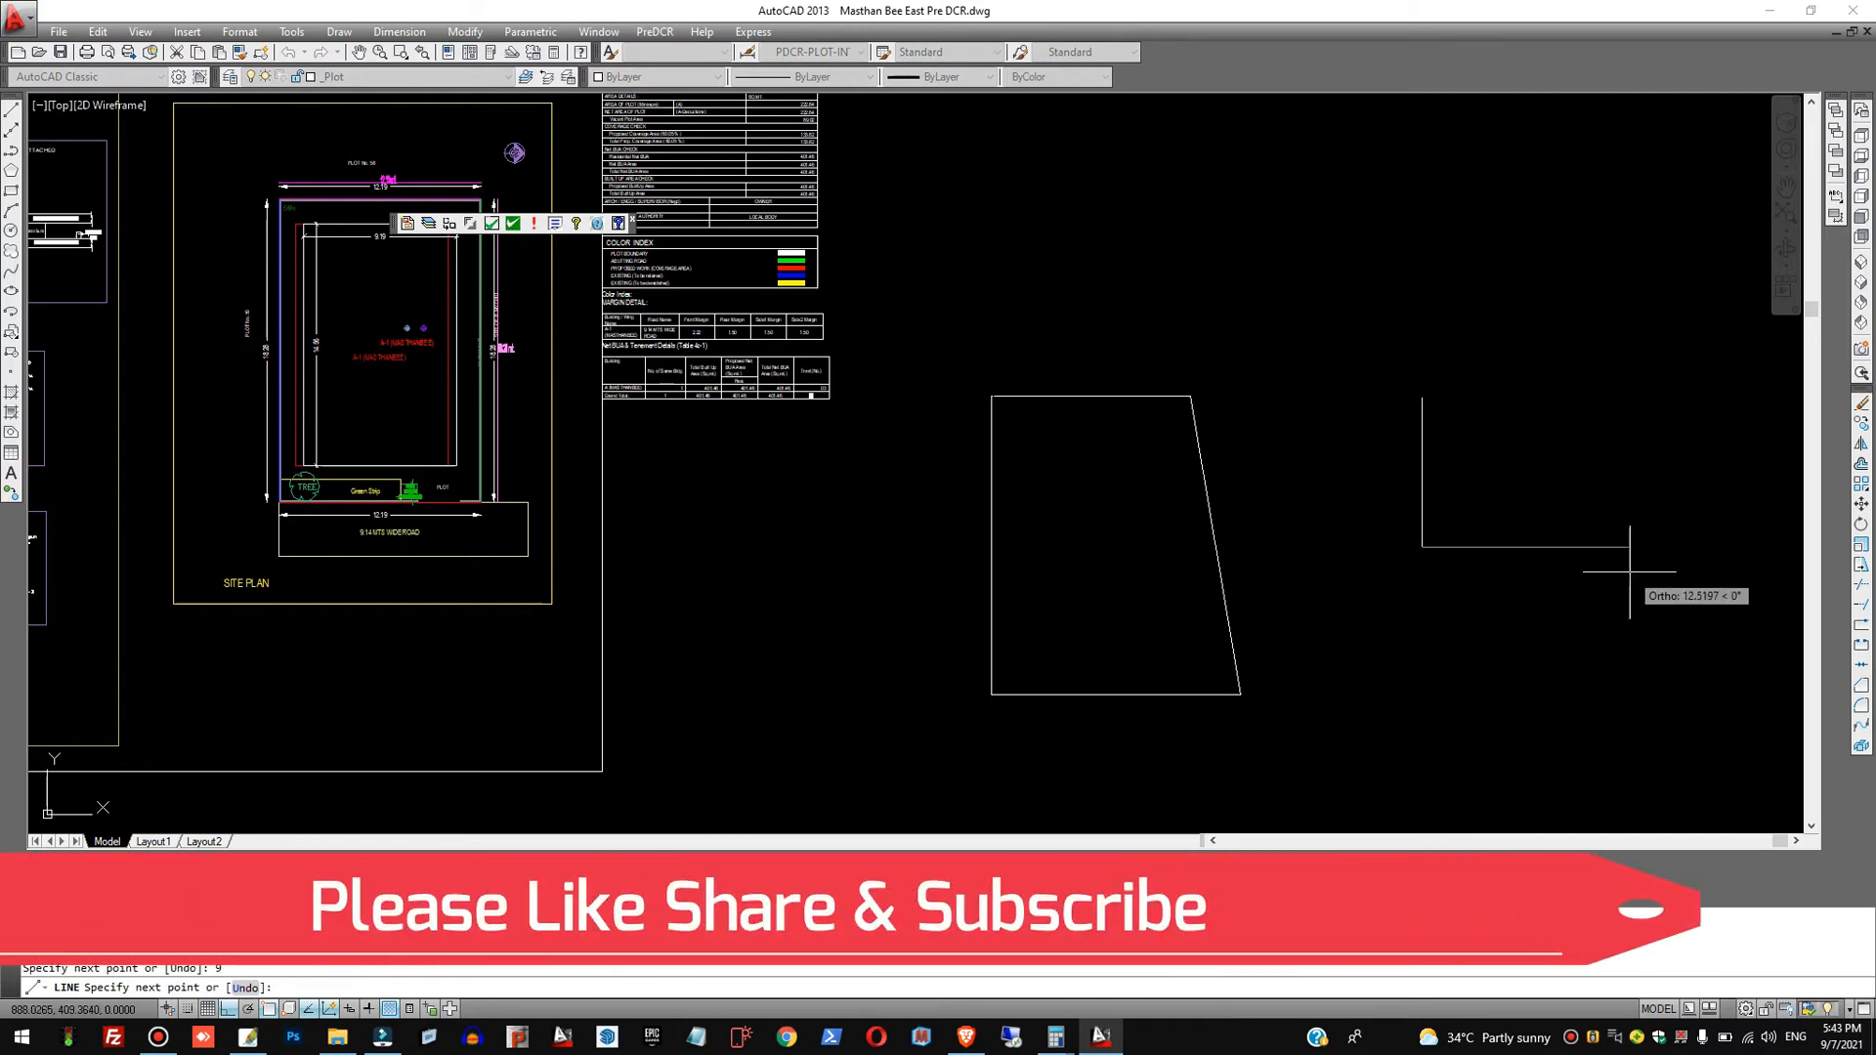
type("5")
key("Return")
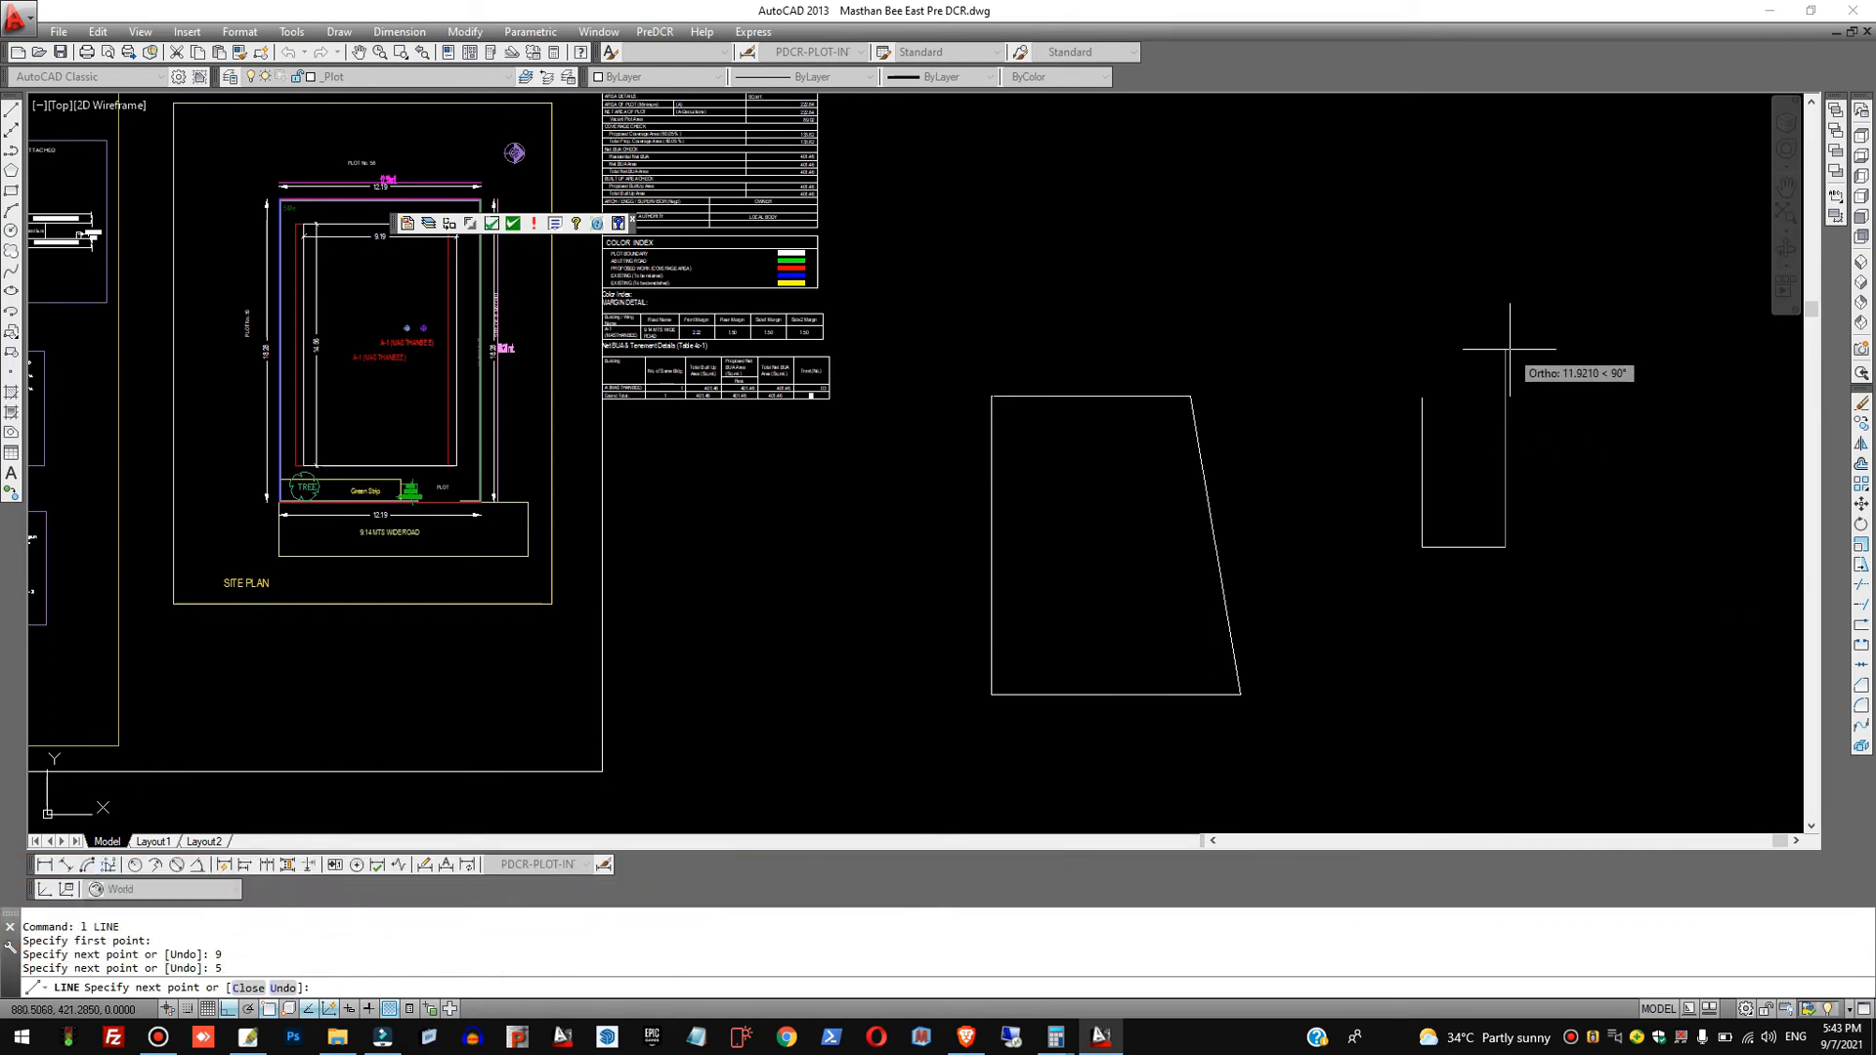
Draw the building outline's right side upward past the top level and its top side from the upper-left corner.
left_click(1507, 399)
key("Return")
key("Return")
left_click(1427, 399)
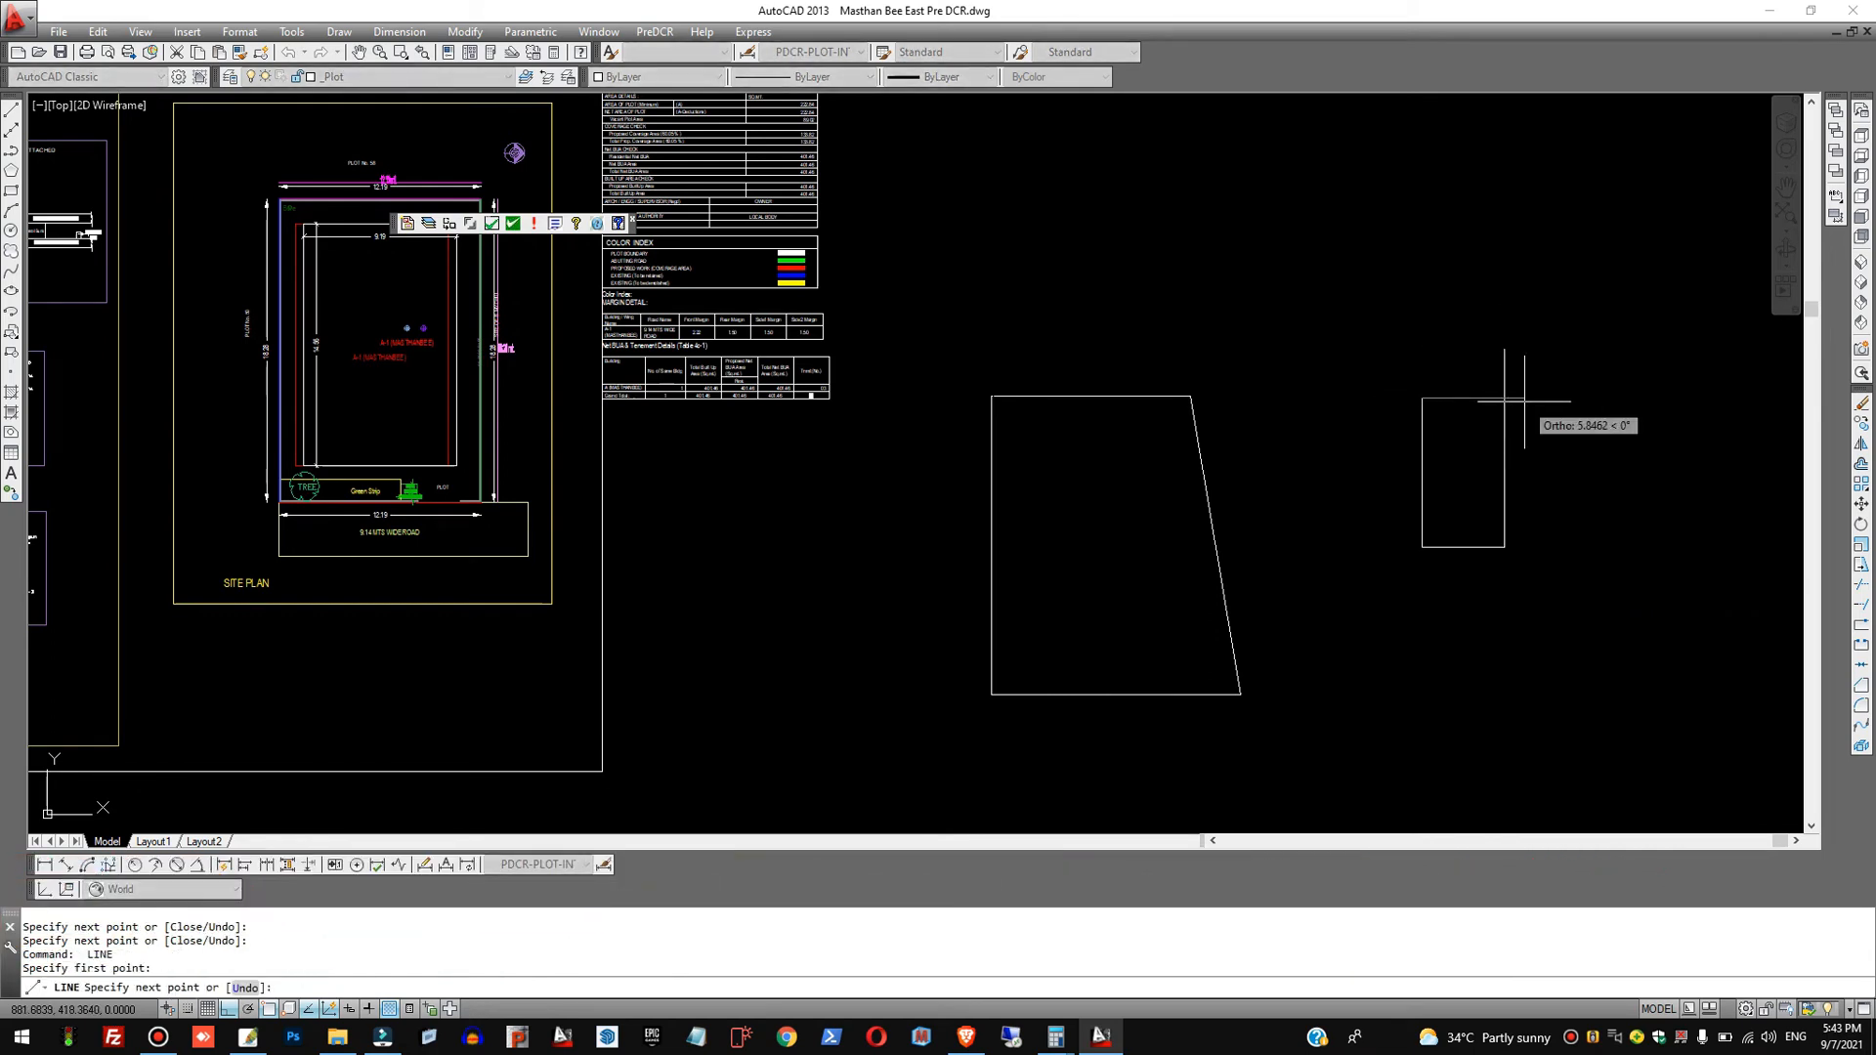
key("Return")
Trim the part of the building outline's right side that extends above the top side.
type("tr")
key("Return")
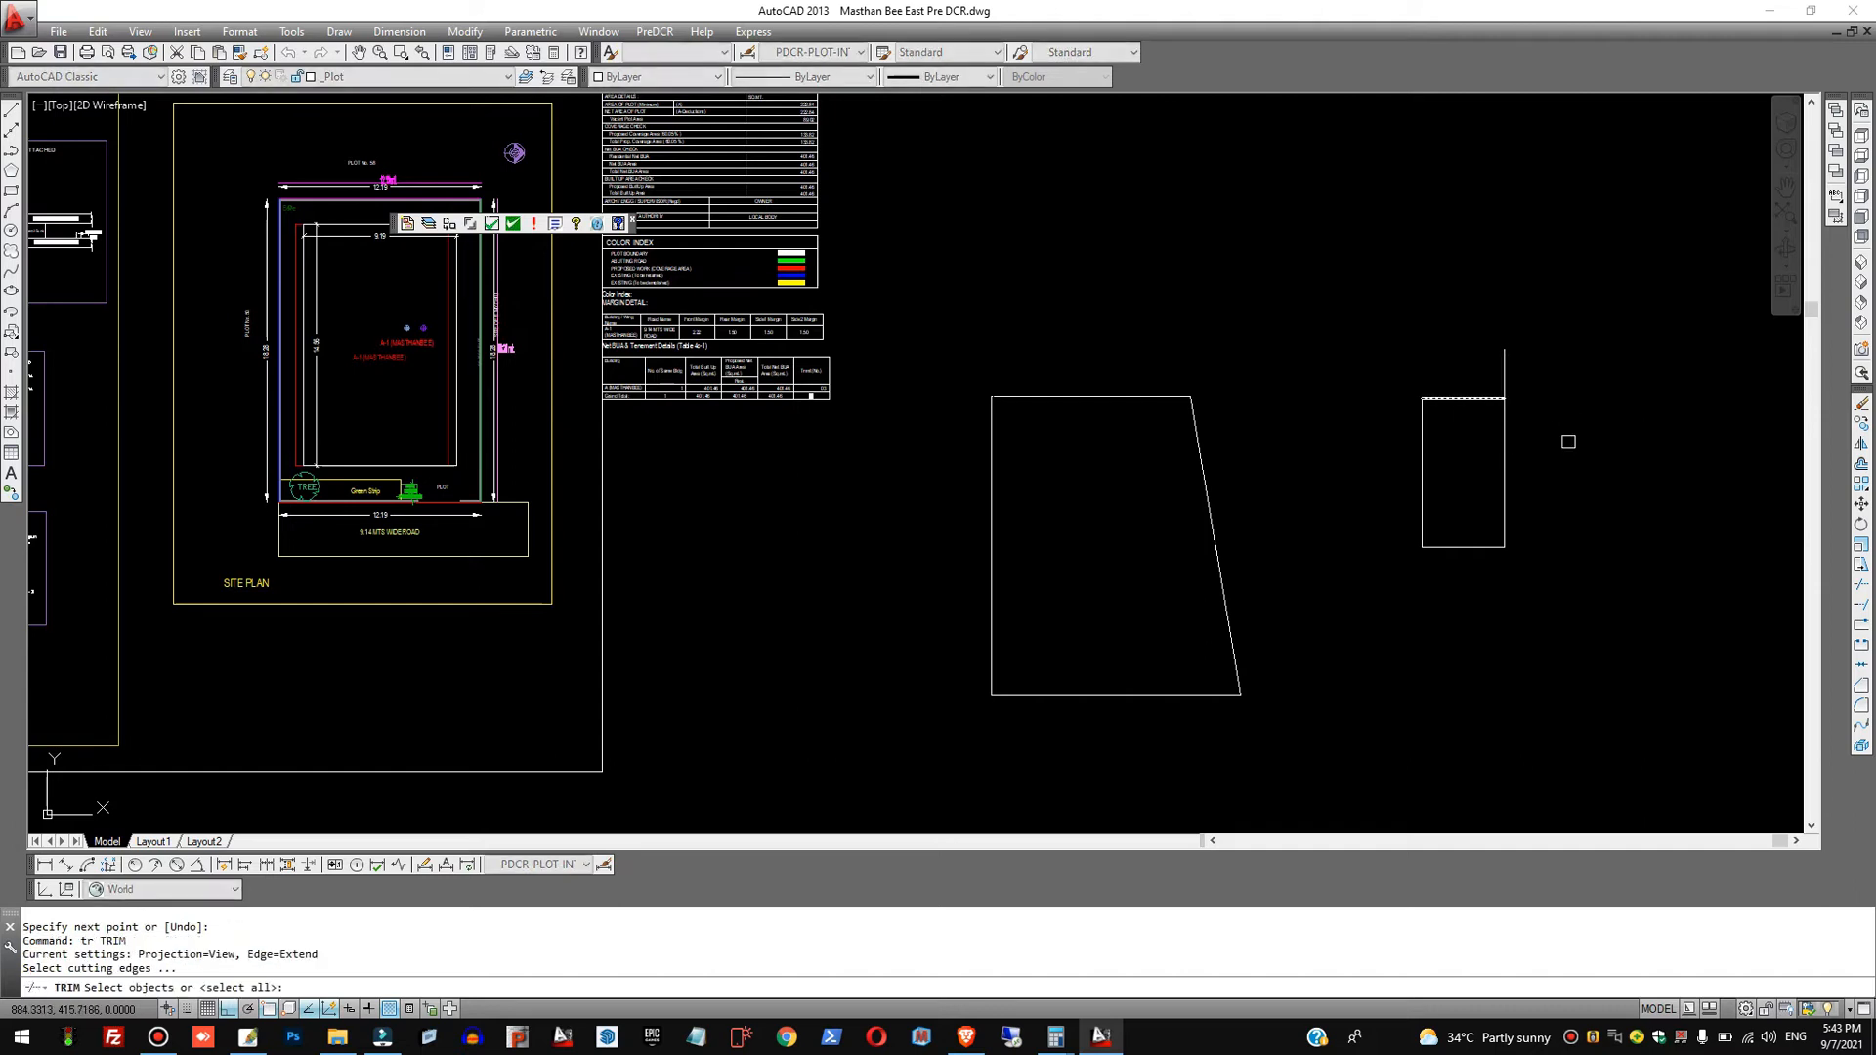
left_click(1568, 441)
left_click(1445, 357)
key("Return")
left_click(1415, 311)
left_click(1541, 376)
key("Return")
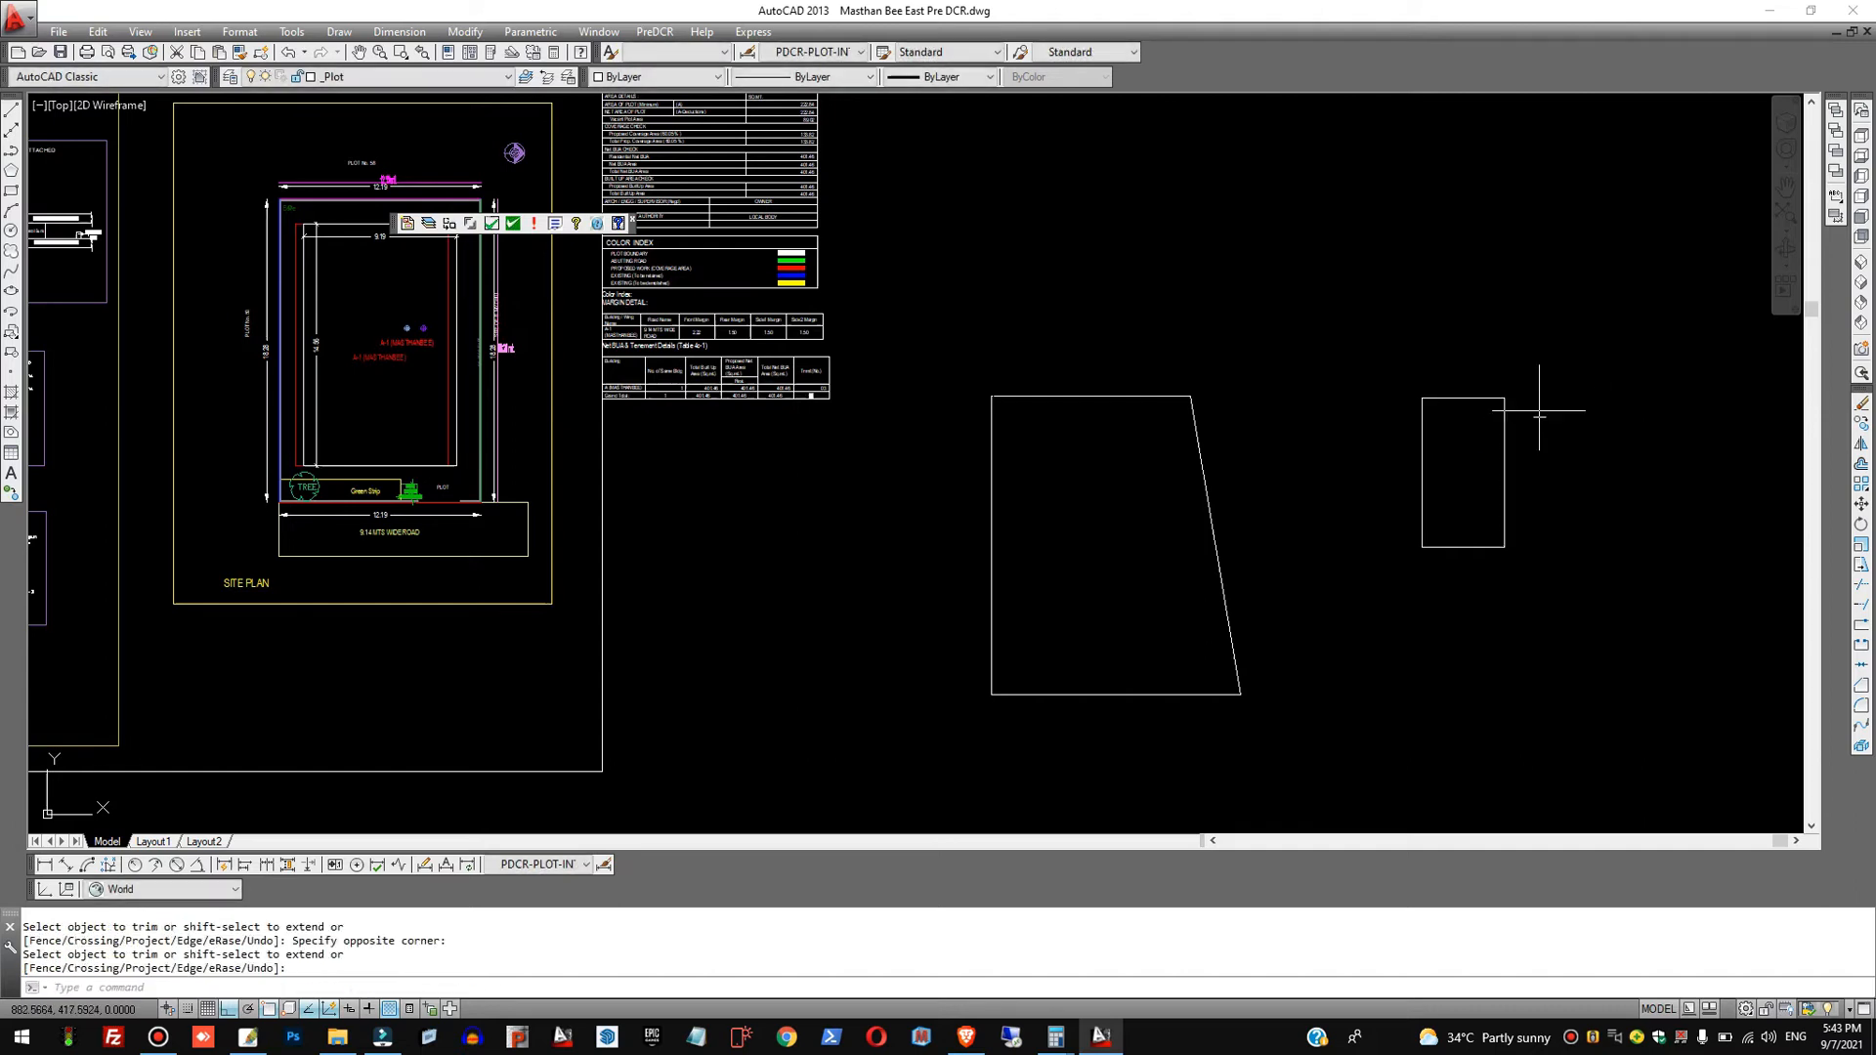
left_click(1227, 512)
left_click(1164, 533)
key("Escape")
key("Escape")
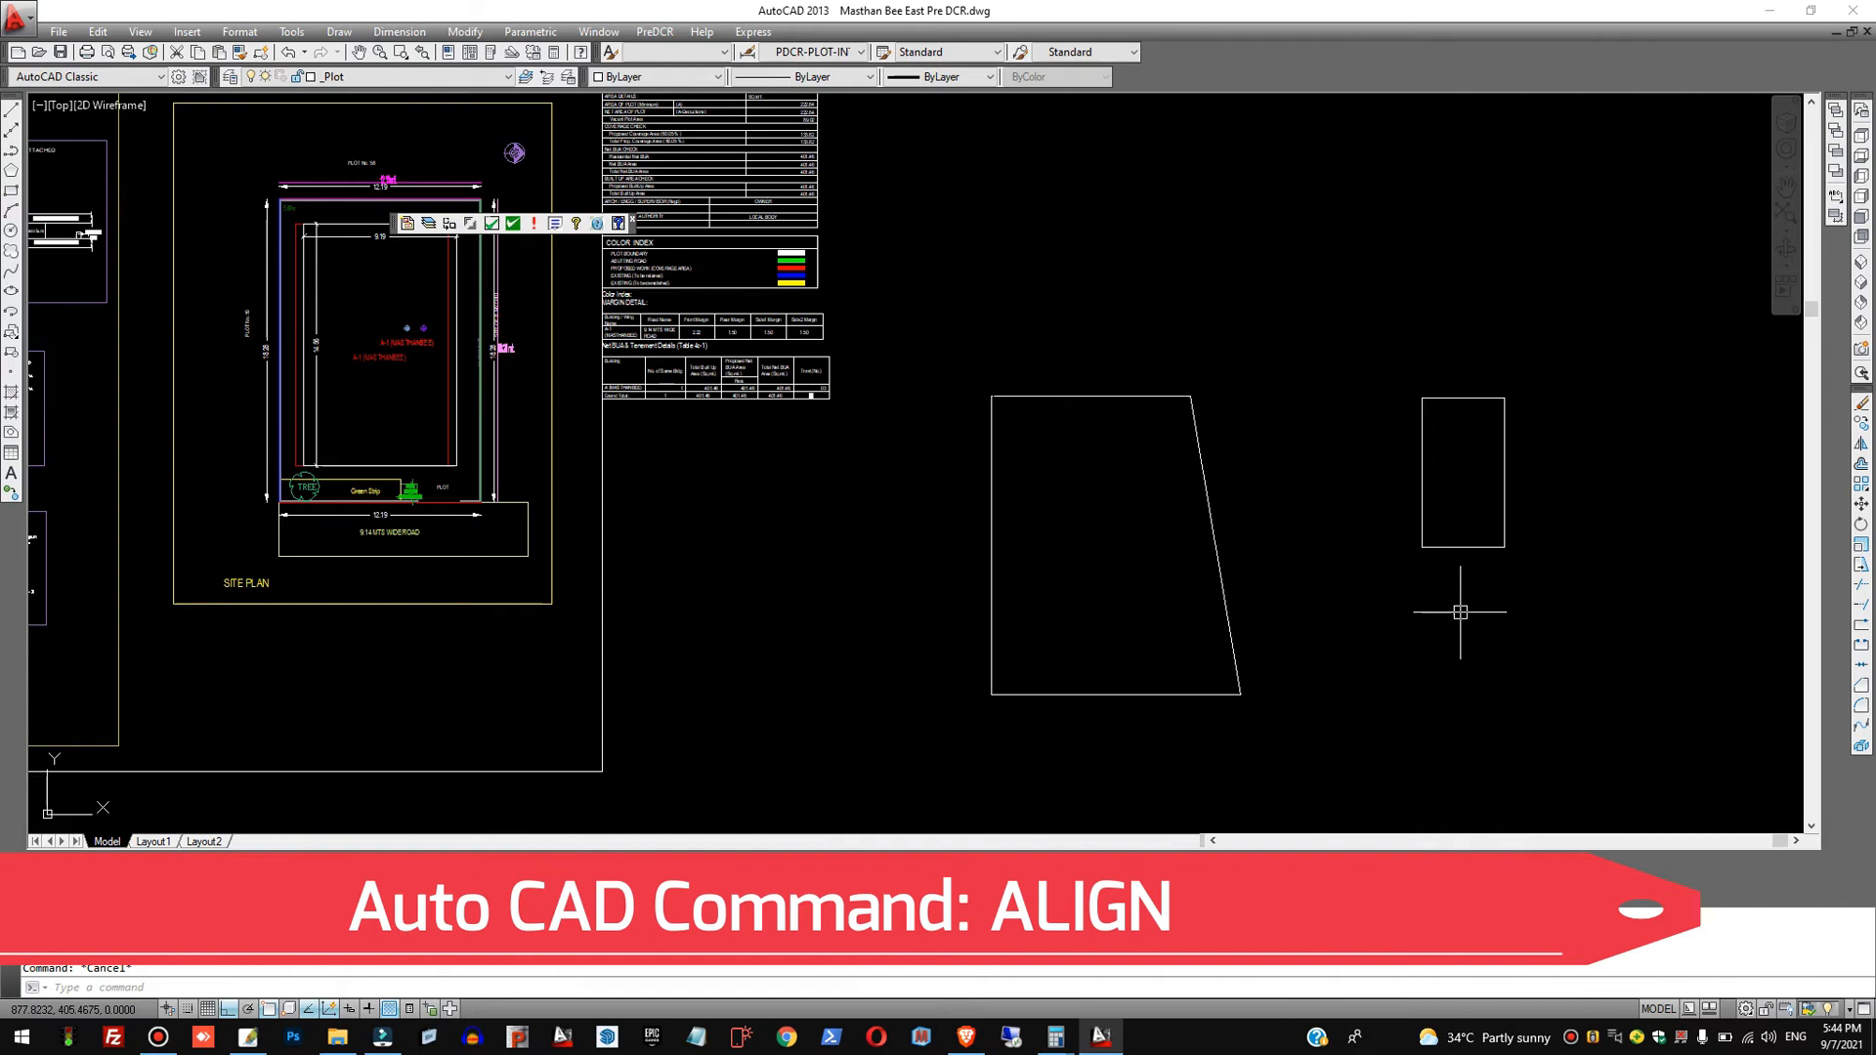
Align the small rectangle's right side with the plot's slanted side, matching upper-right and lower-right corners to its ends, without scaling.
type("align")
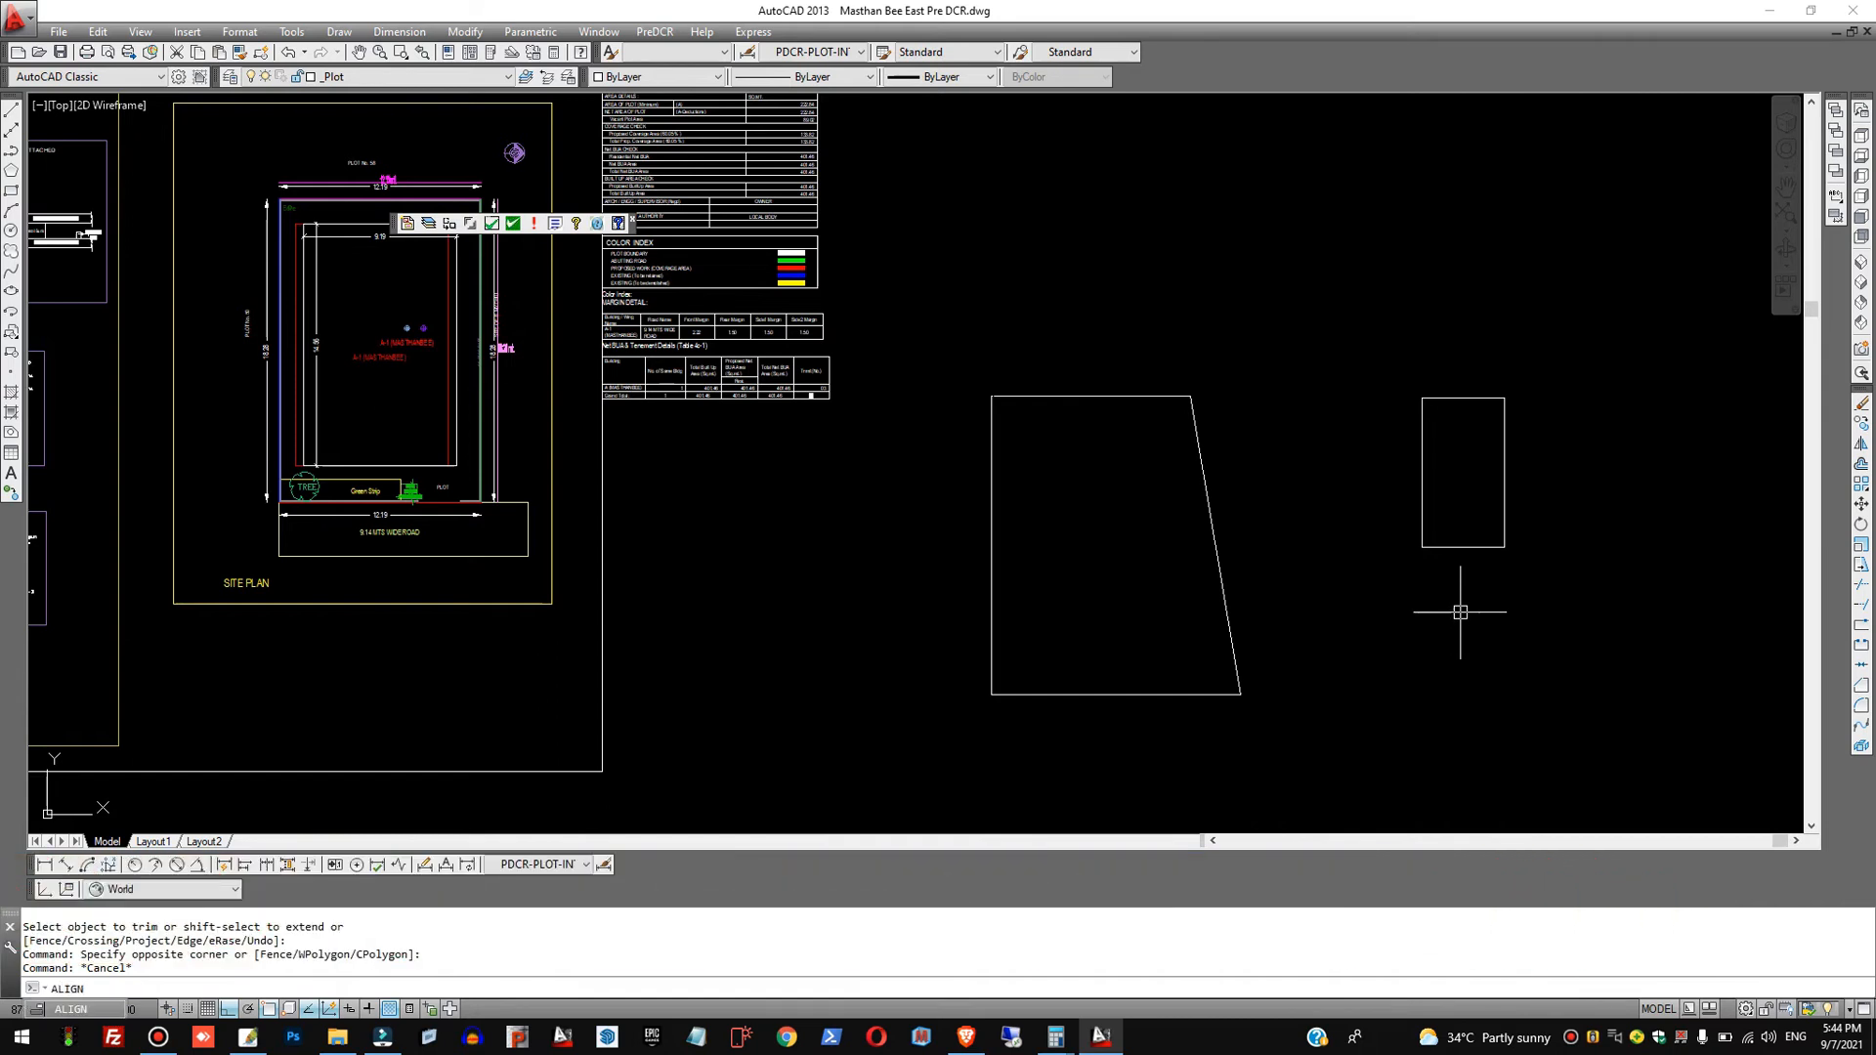
key("Return")
left_click(1651, 500)
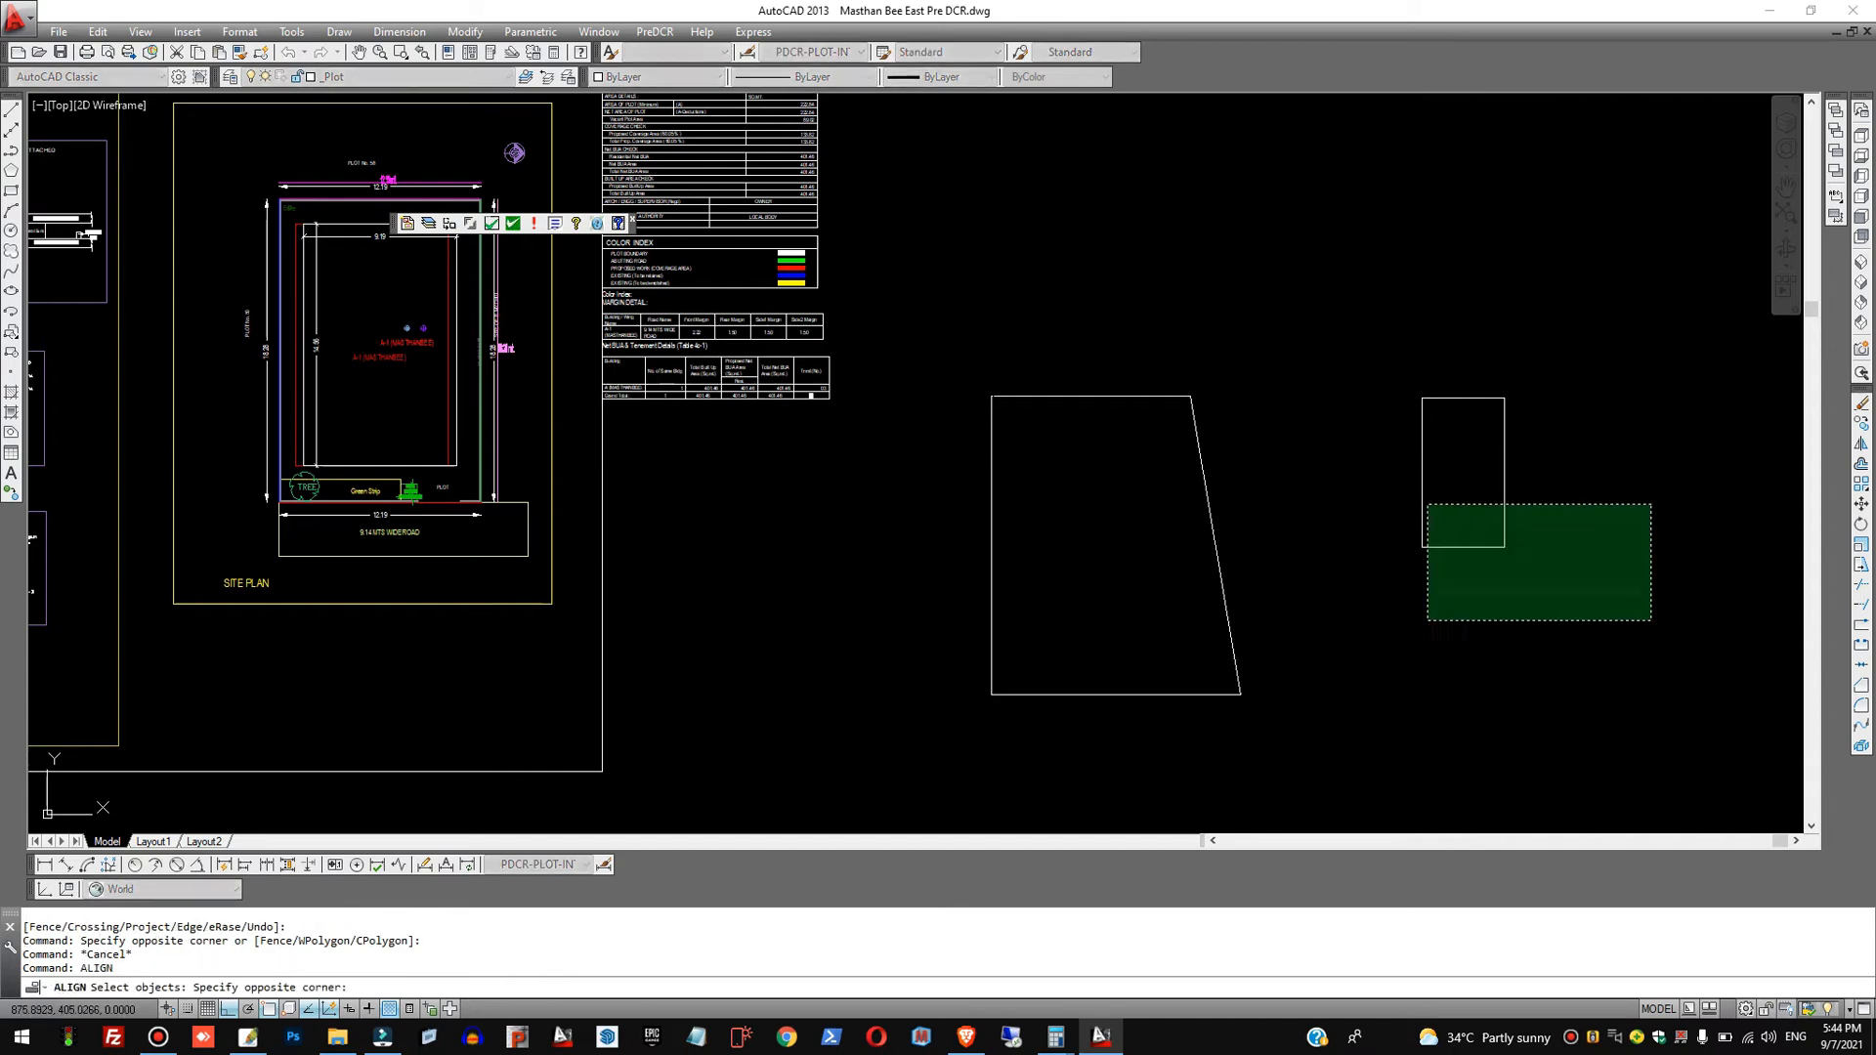
left_click(1430, 621)
left_click(1301, 278)
key("Return")
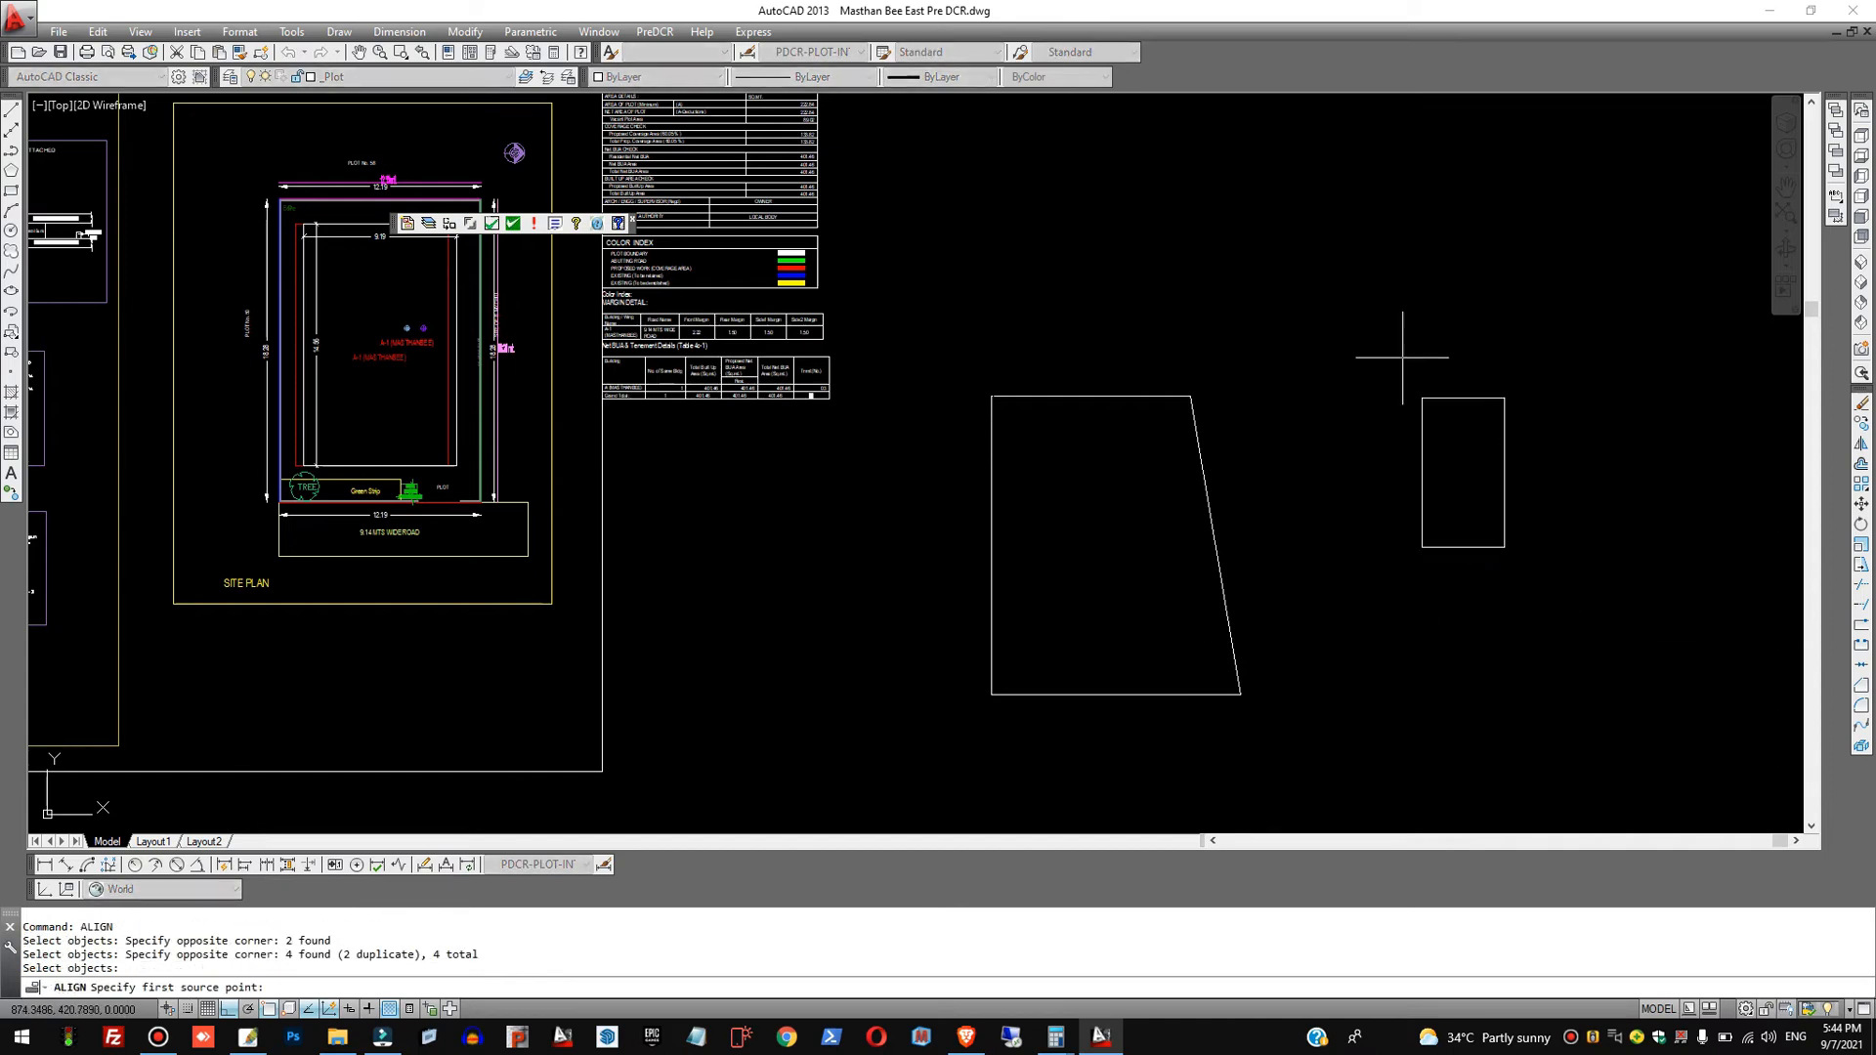
left_click(1504, 397)
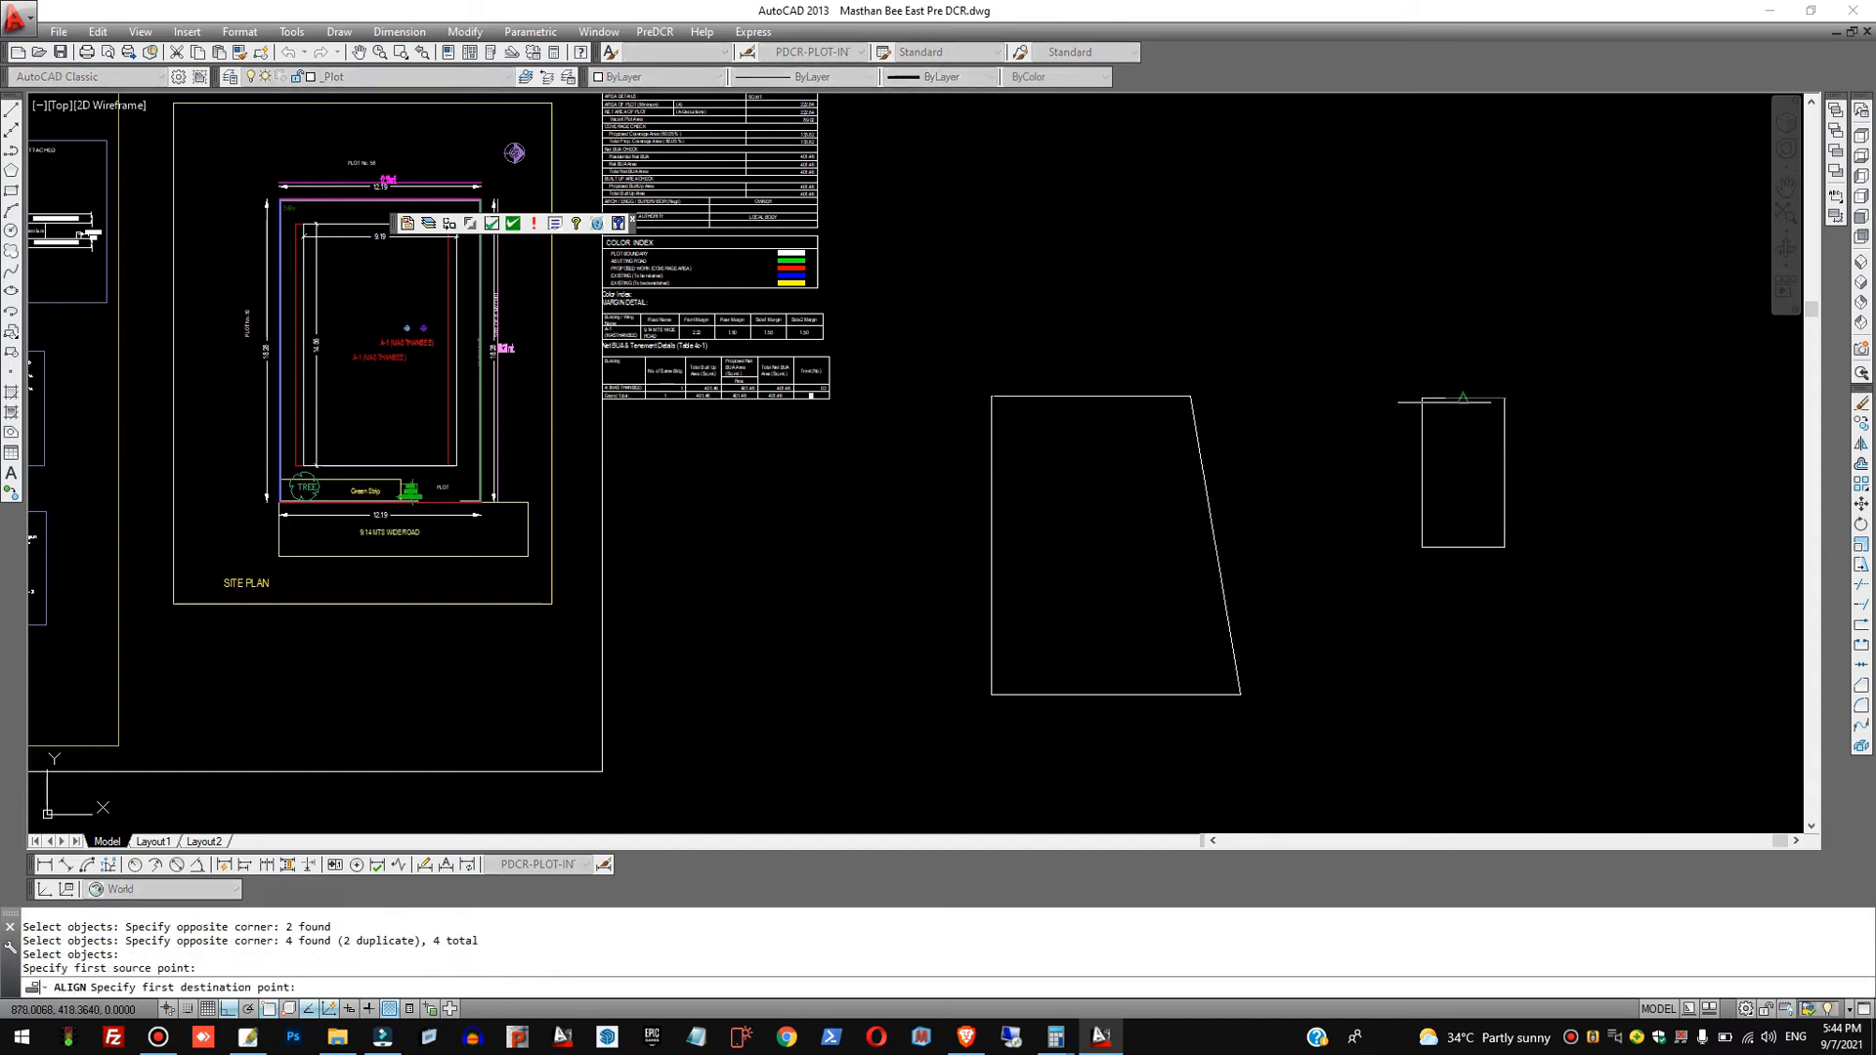
left_click(1190, 398)
left_click(1423, 398)
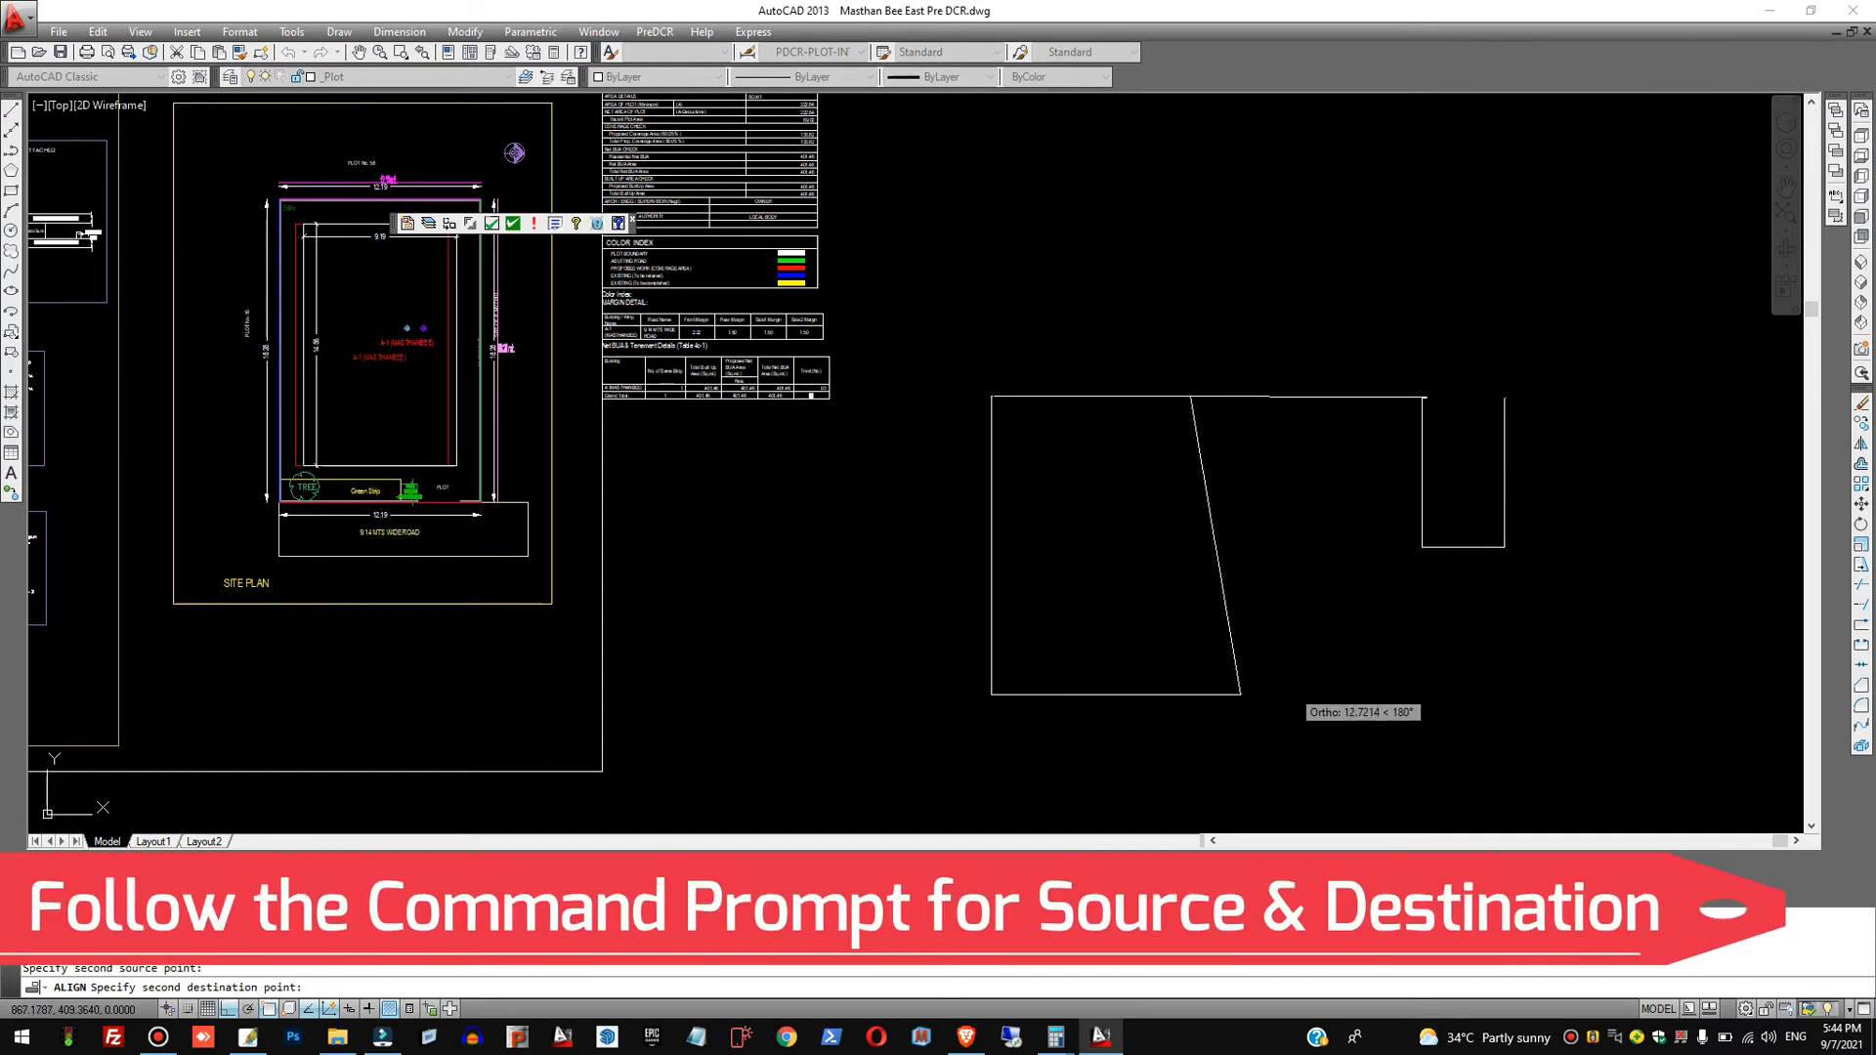
left_click(1240, 695)
key("Return")
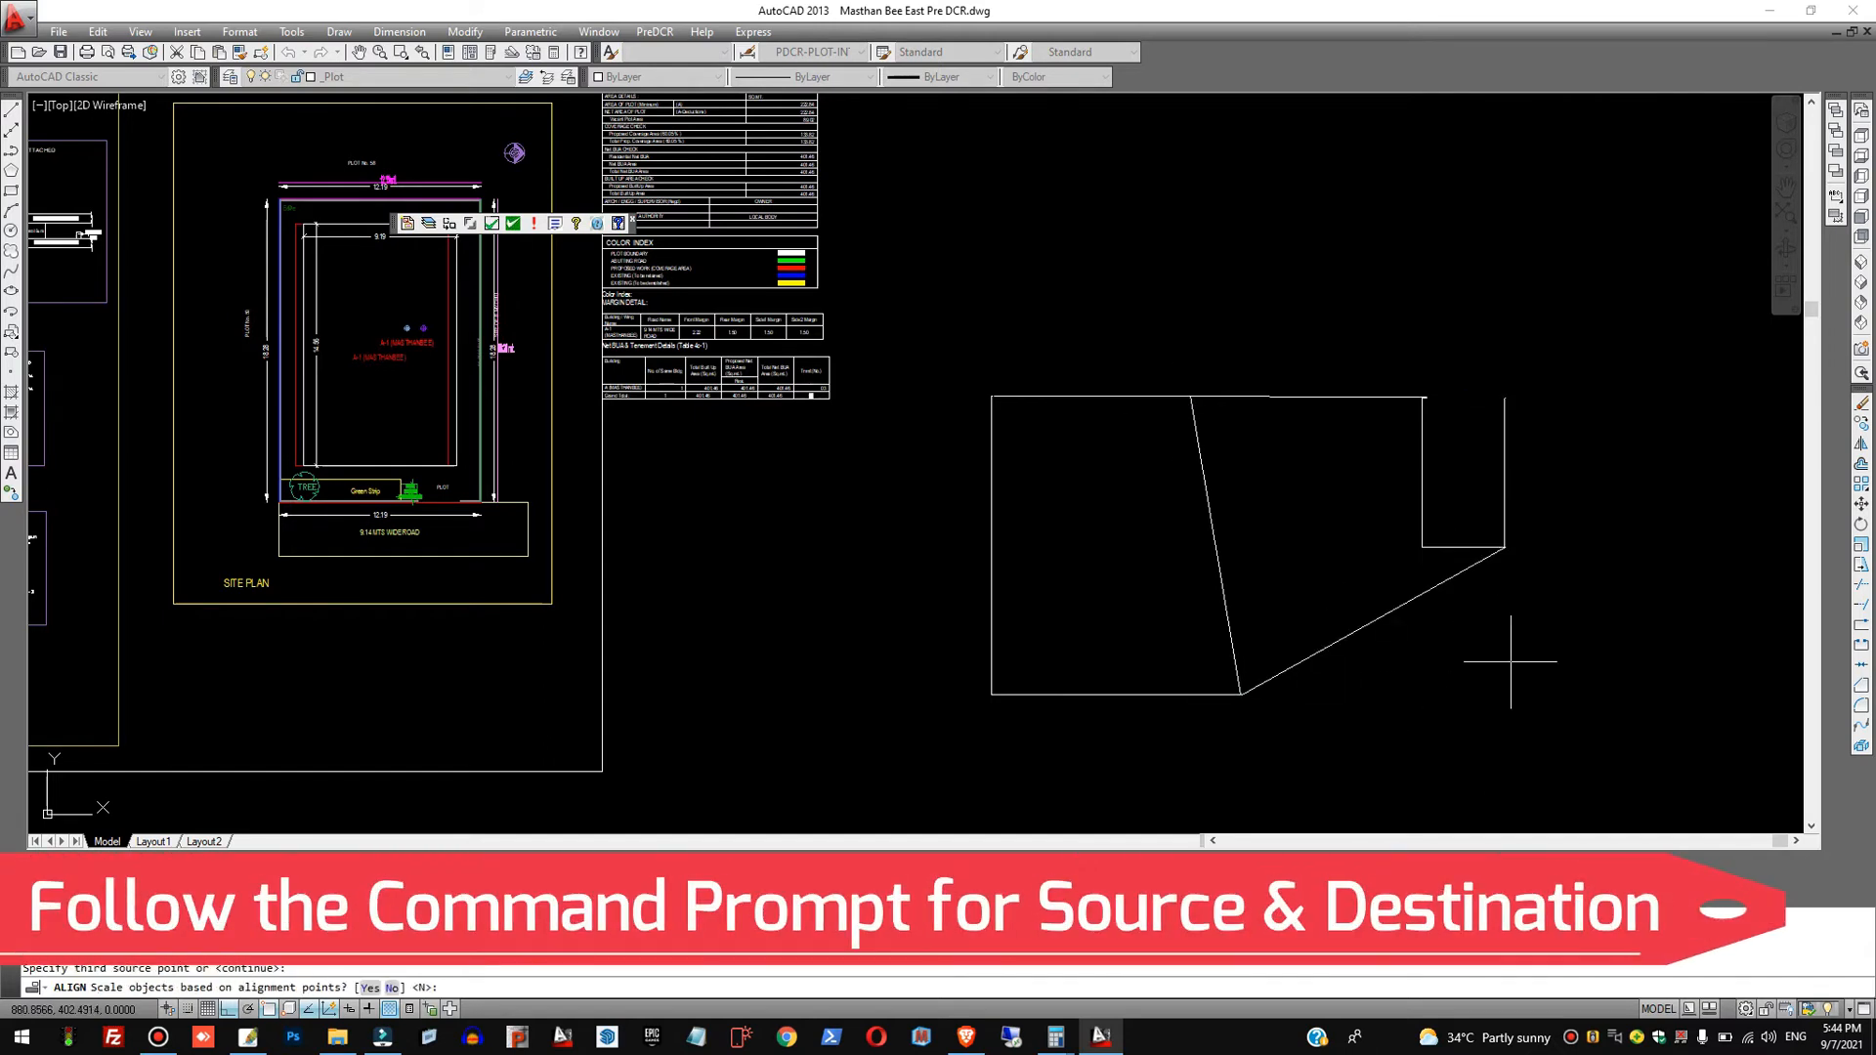
key("Return")
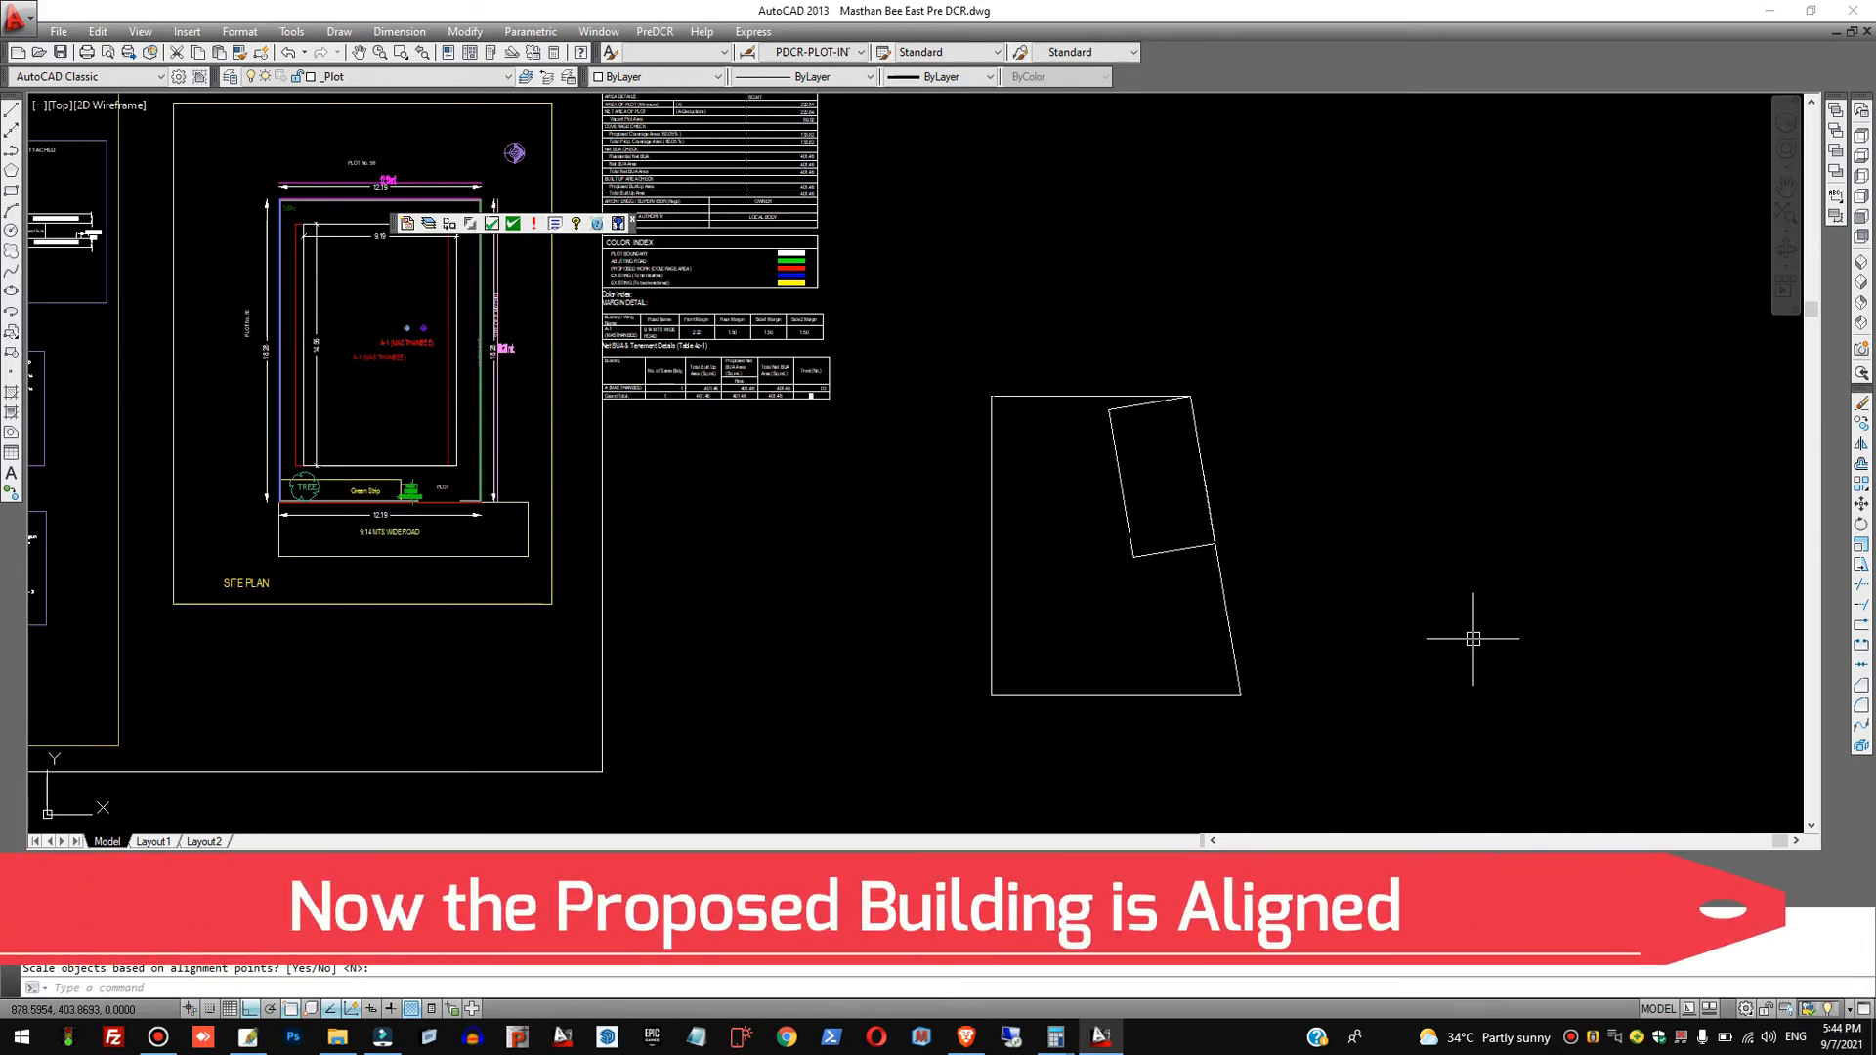
Undo the alignment of the small rectangle.
type("u")
key("Return")
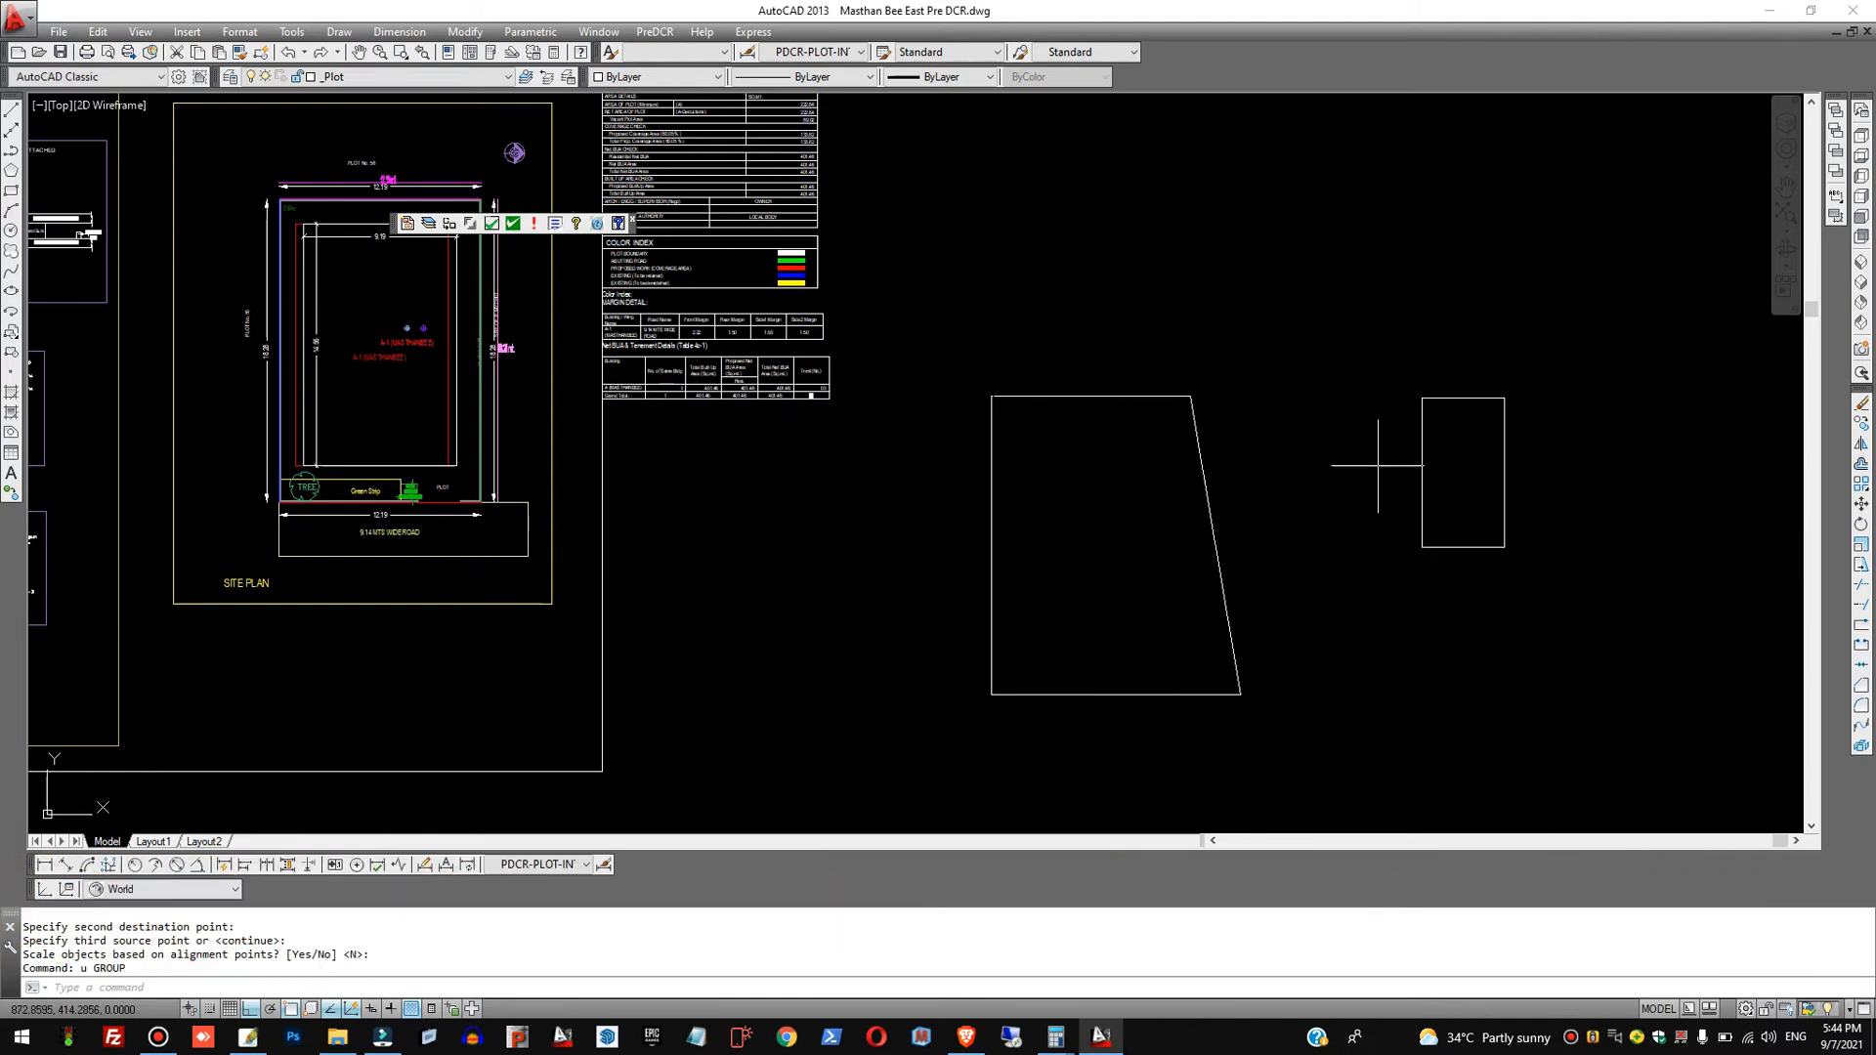
Insert the PreDCR direction reference circles near the middle of the small building rectangle.
left_click(666, 35)
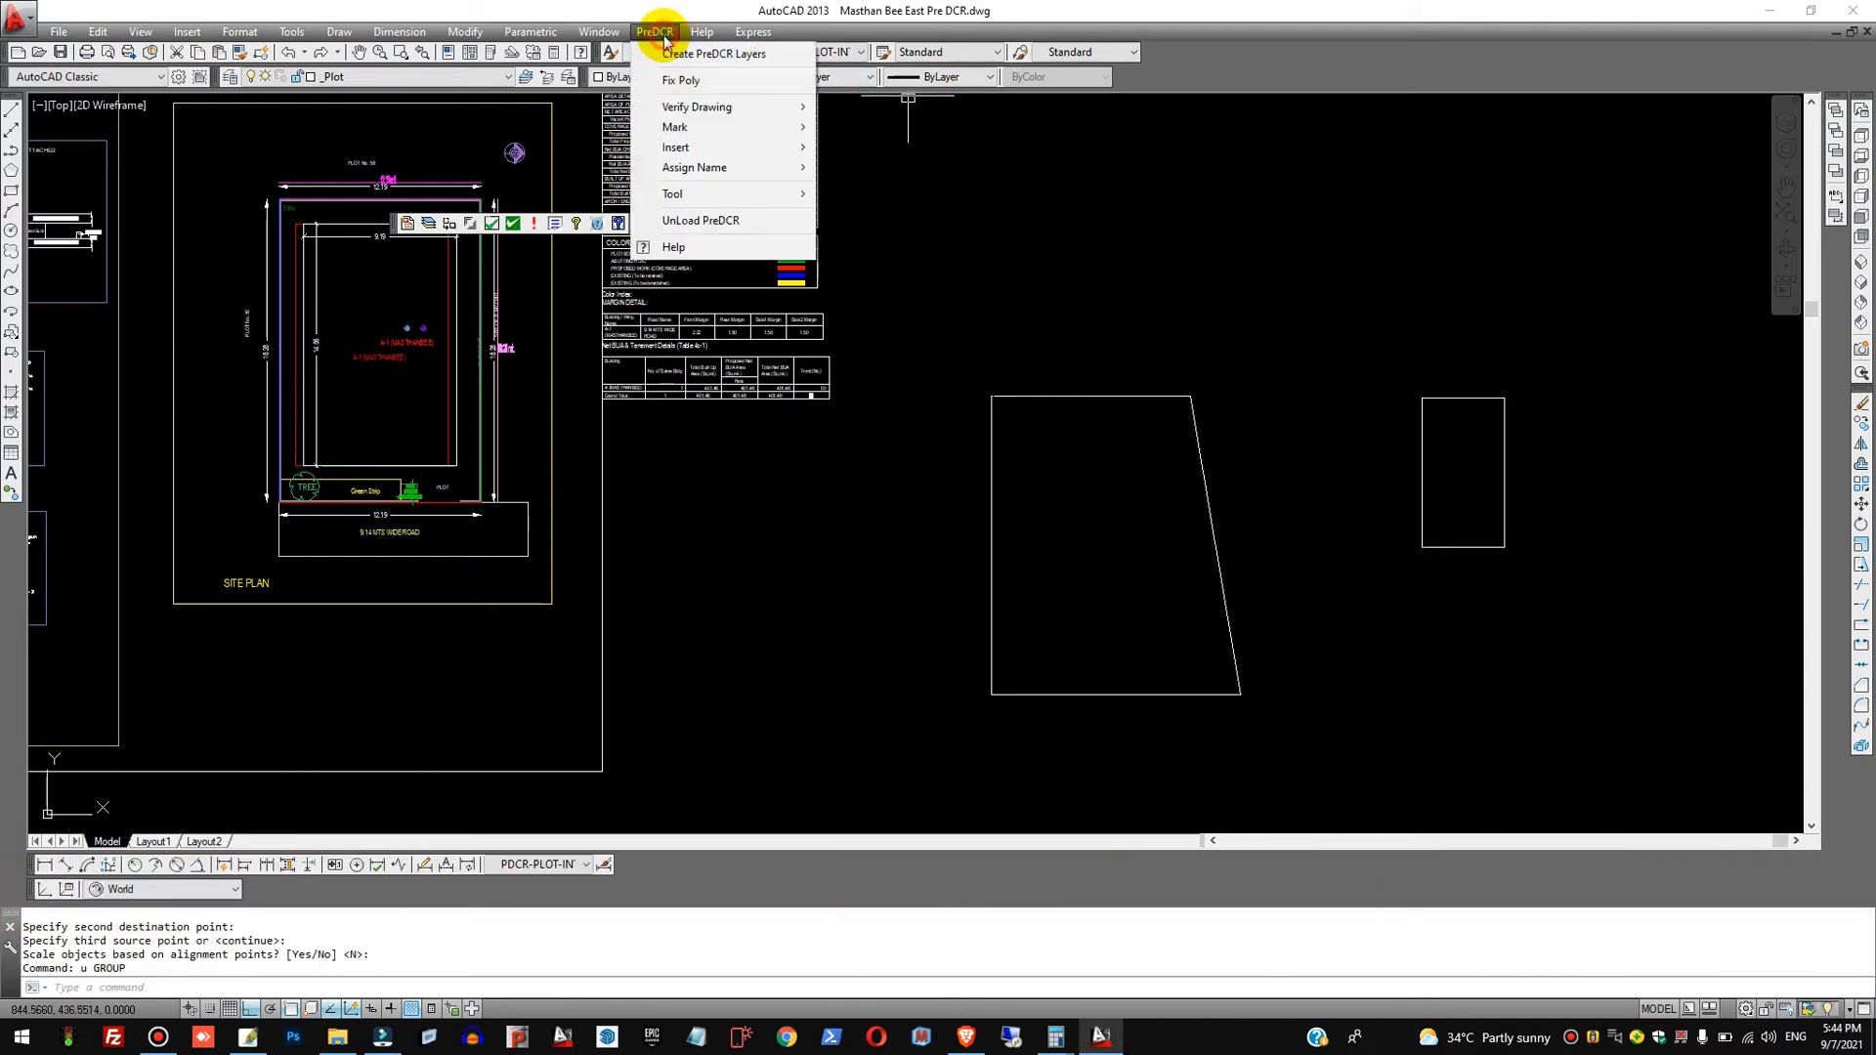
mouse_move(716, 153)
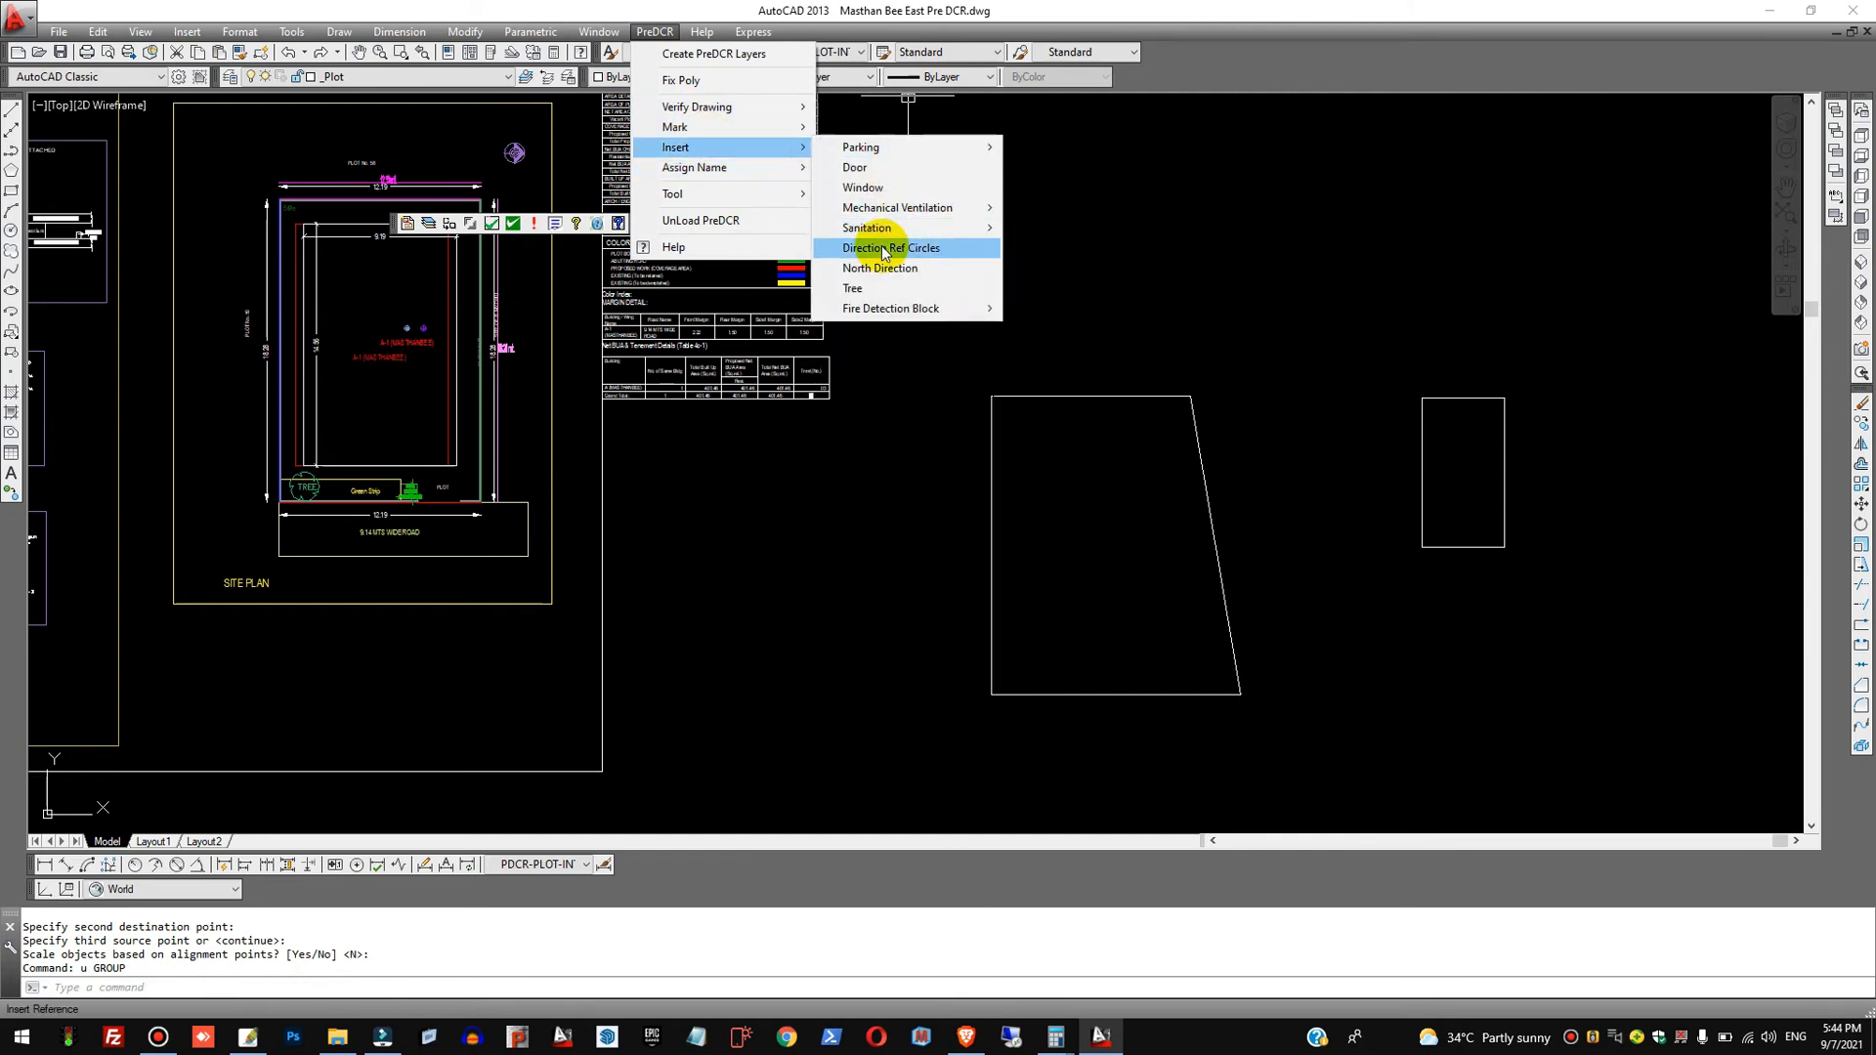
left_click(891, 247)
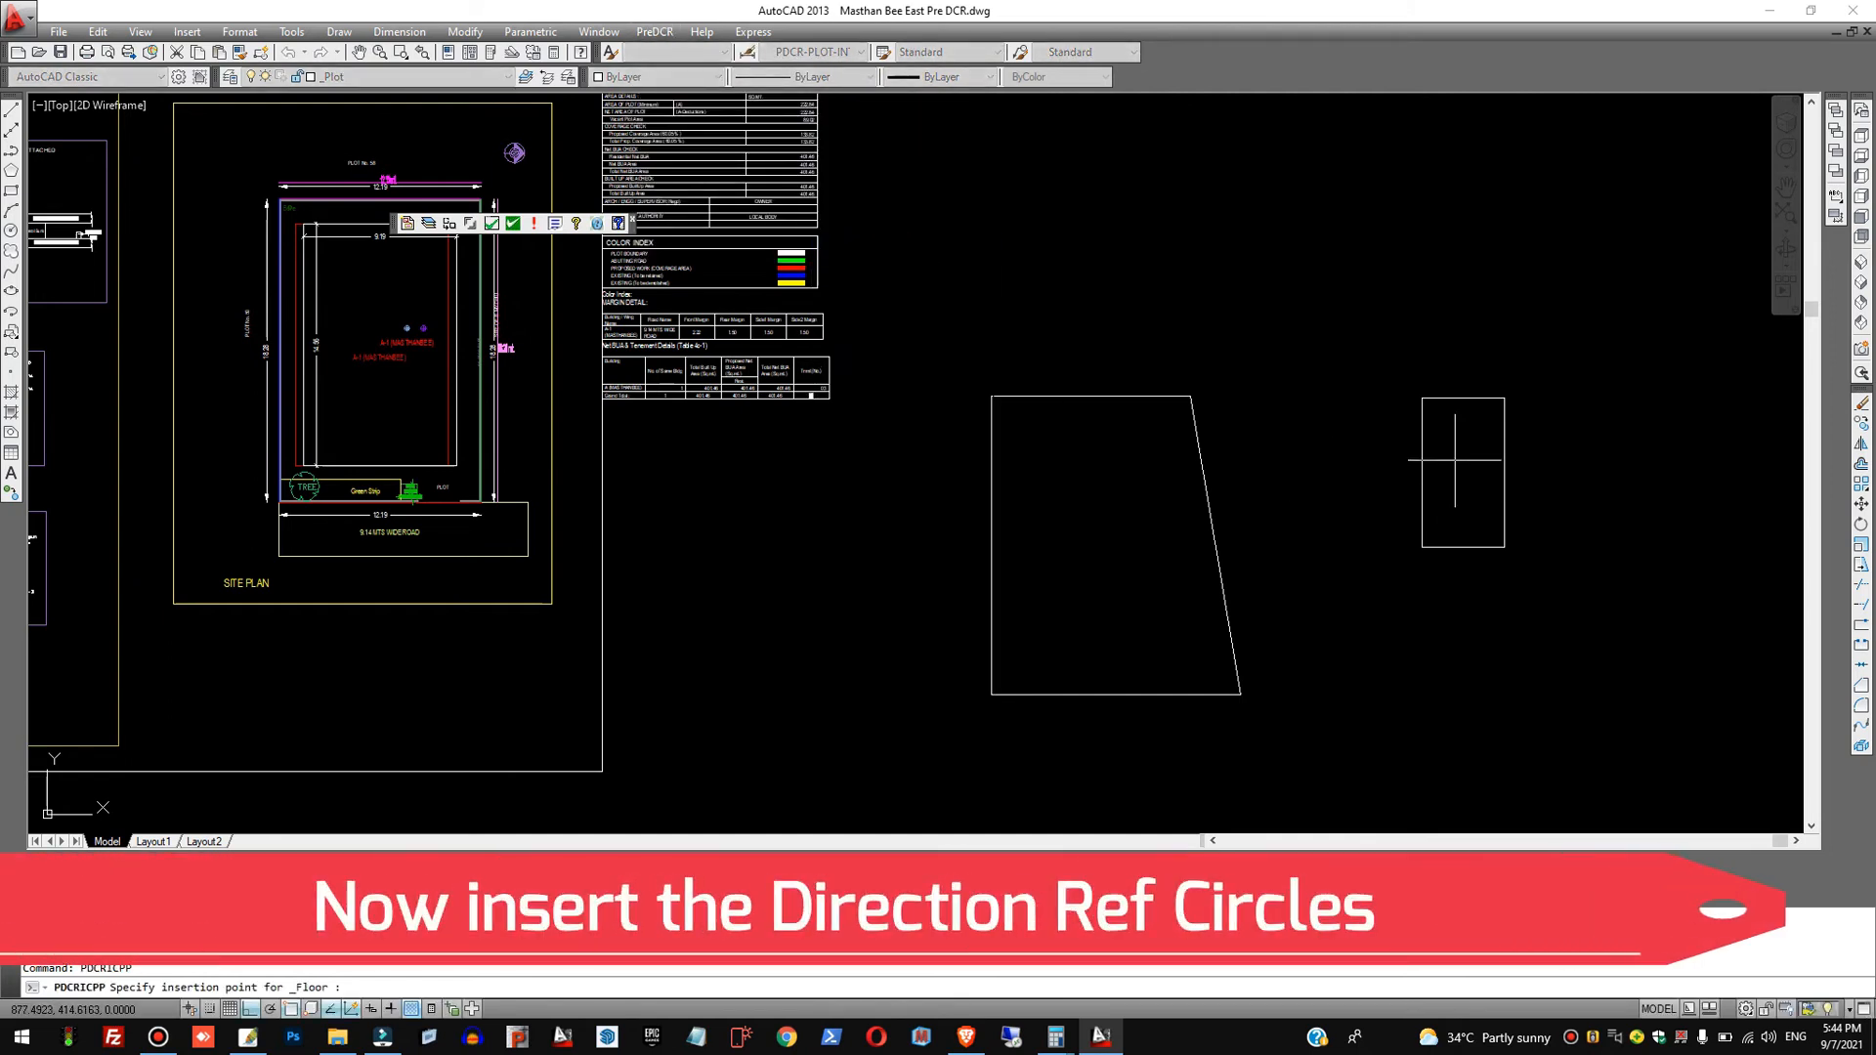
key("Escape")
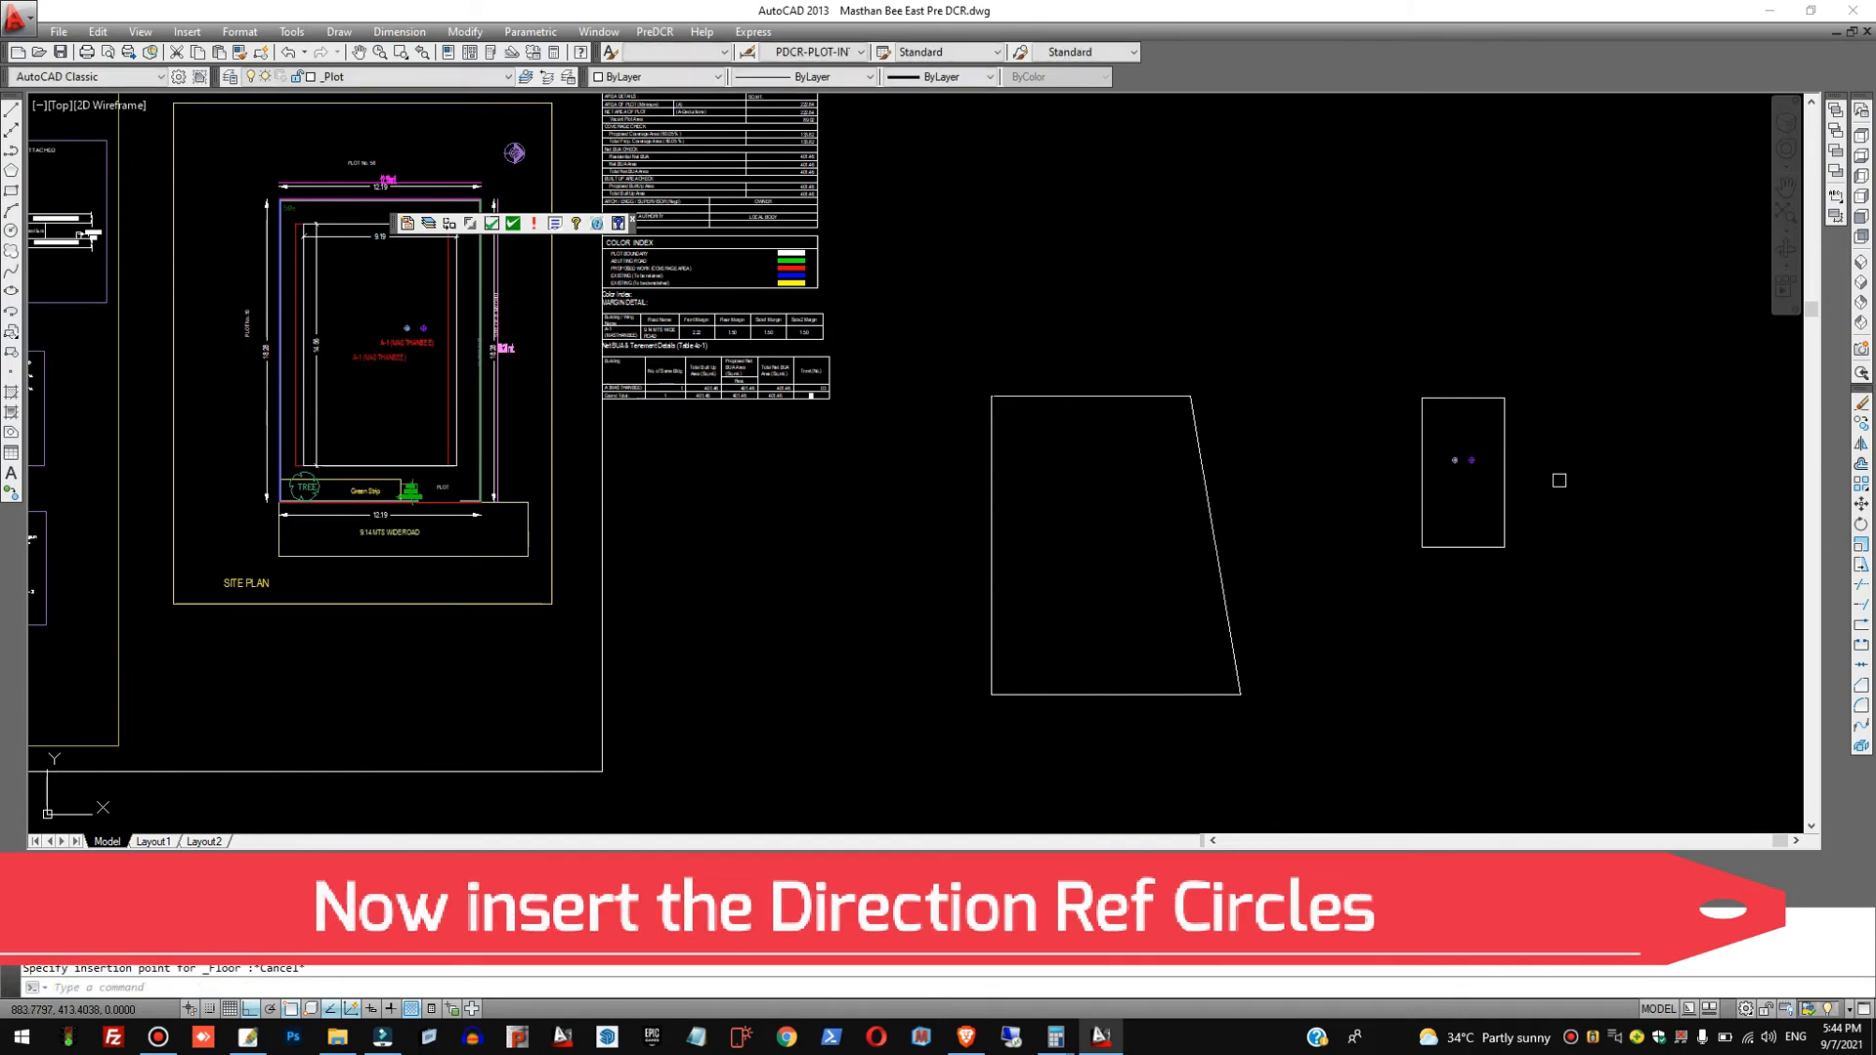
scroll(1440, 502, "up", 2)
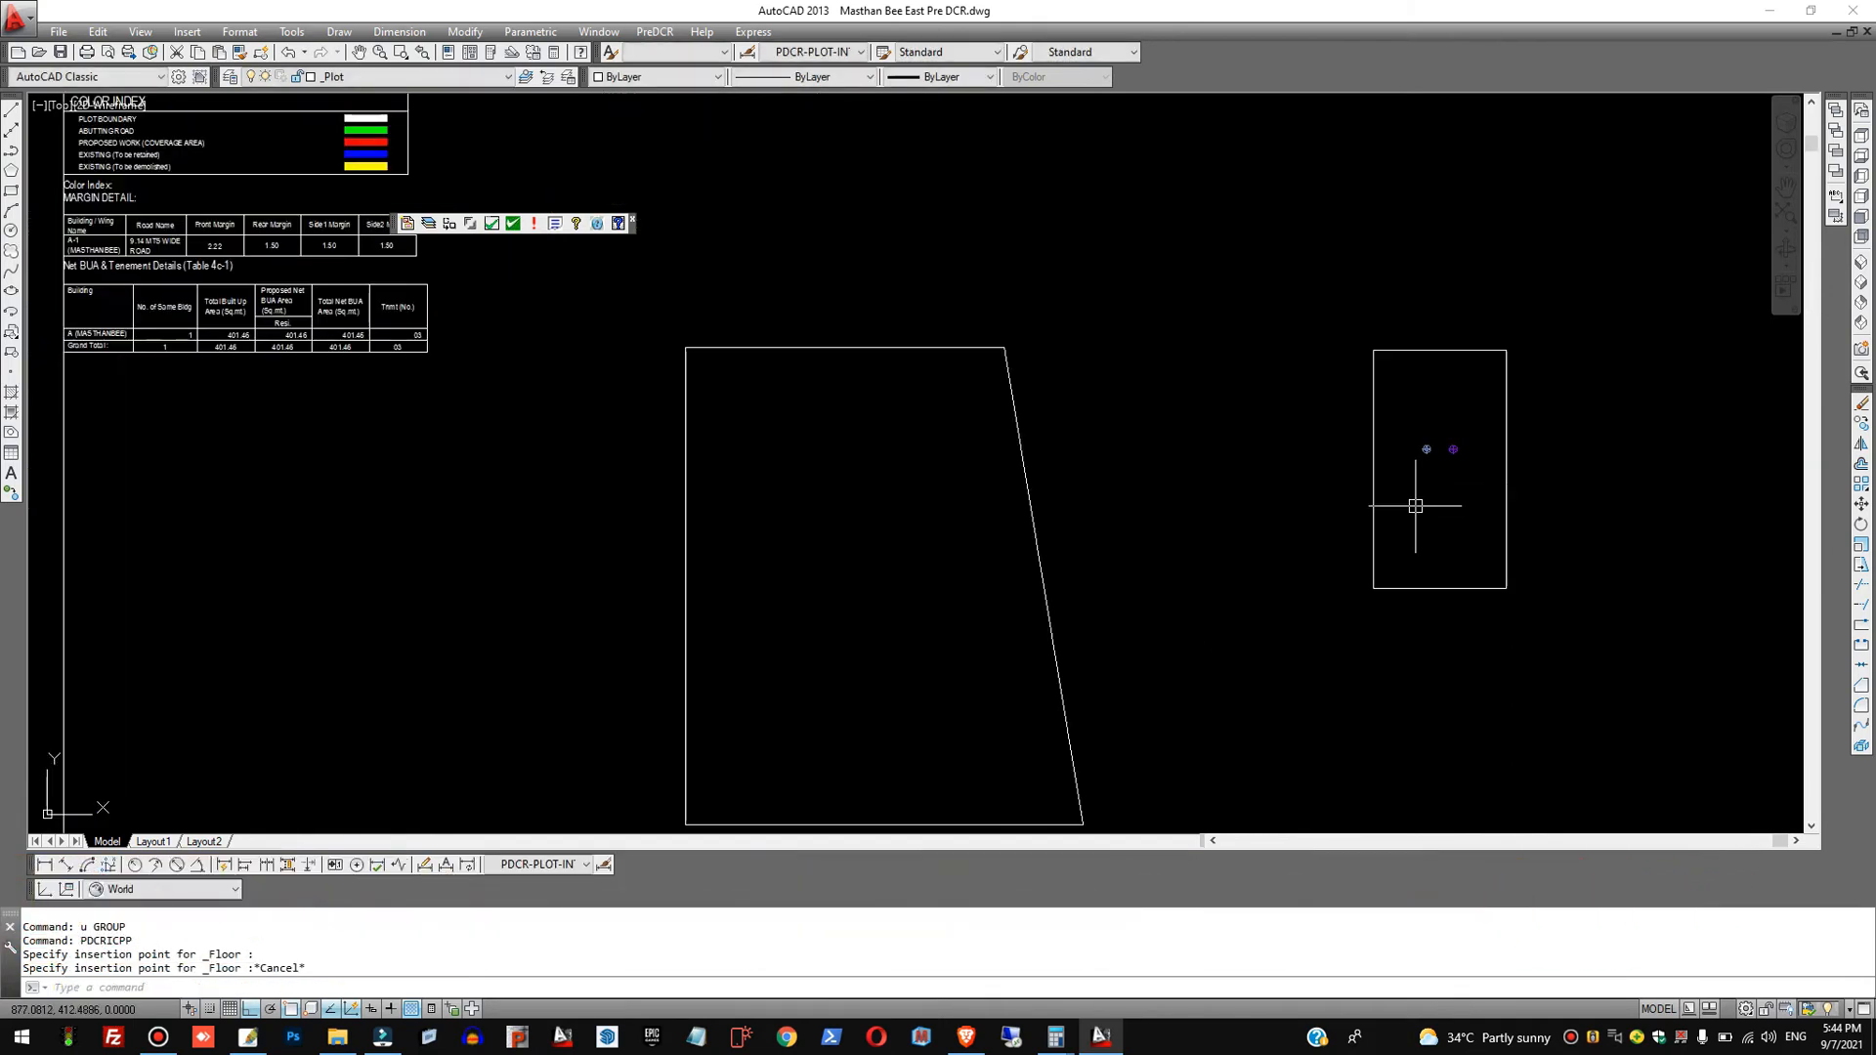
scroll(1586, 494, "up", 2)
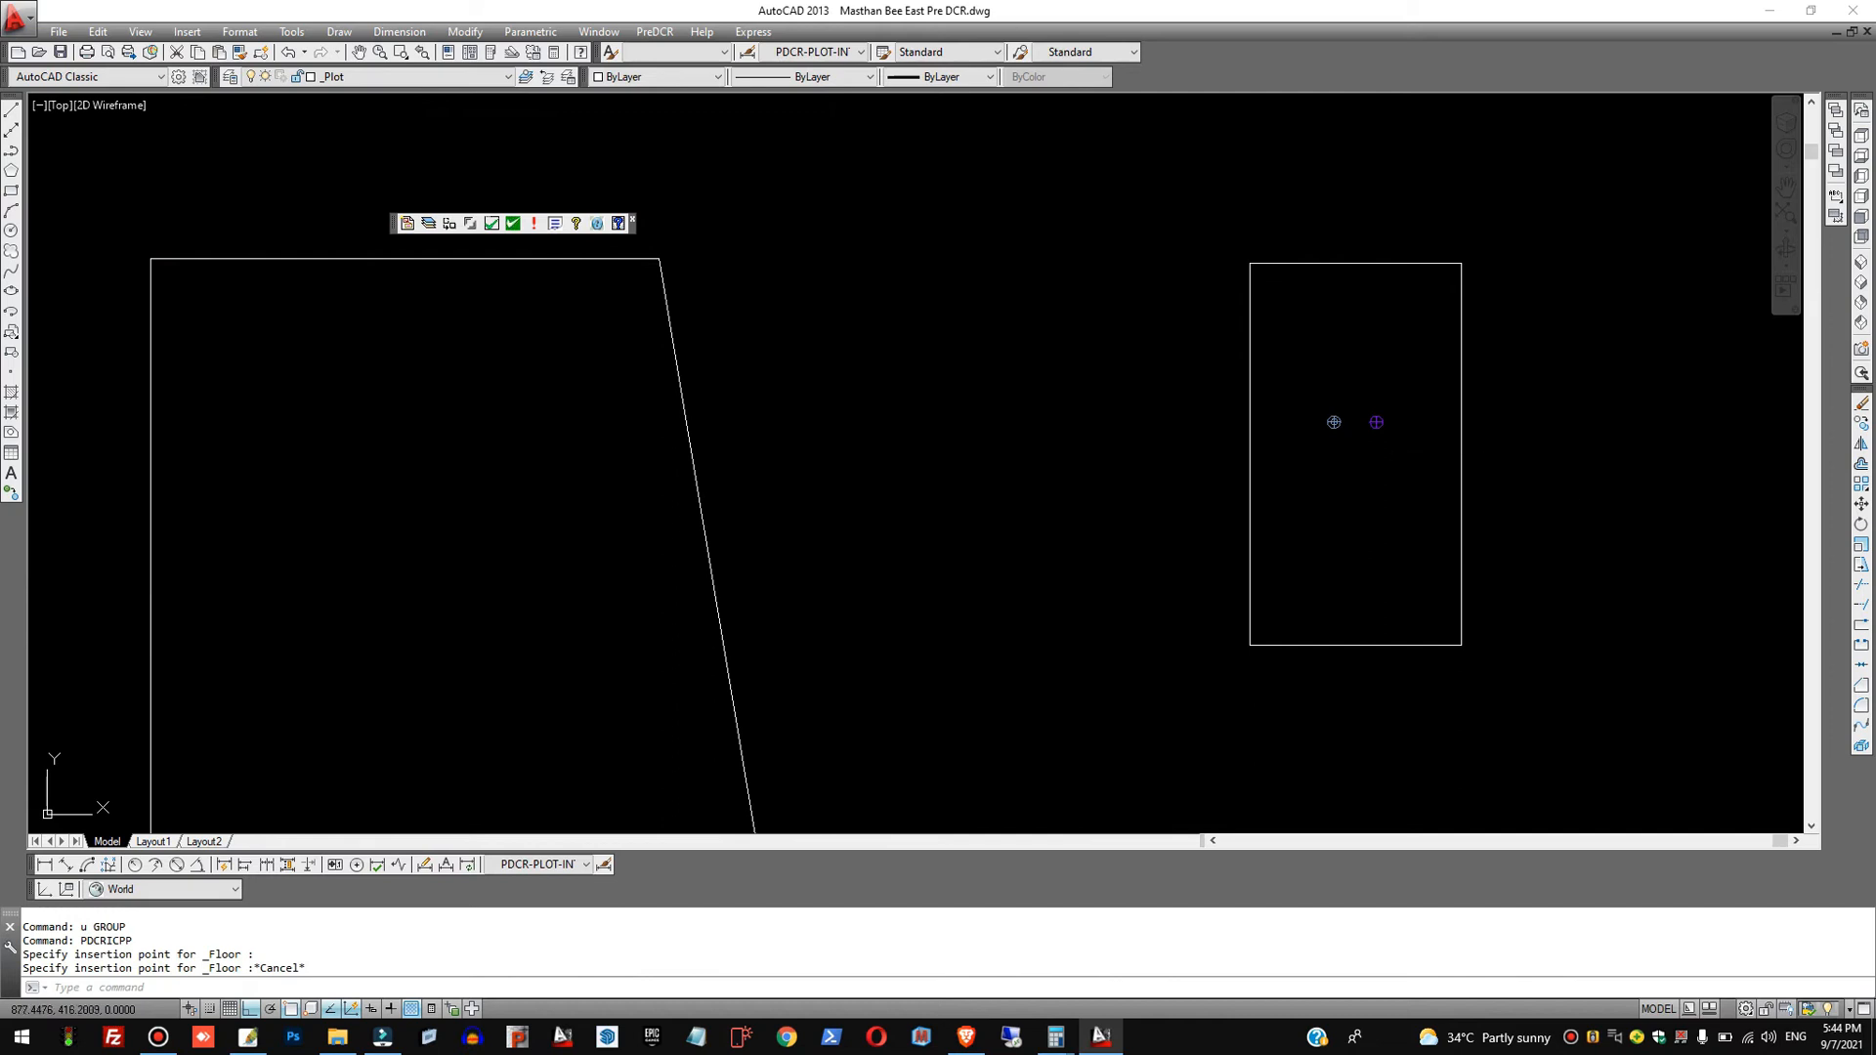
scroll(1329, 385, "down", 2)
left_click(966, 549)
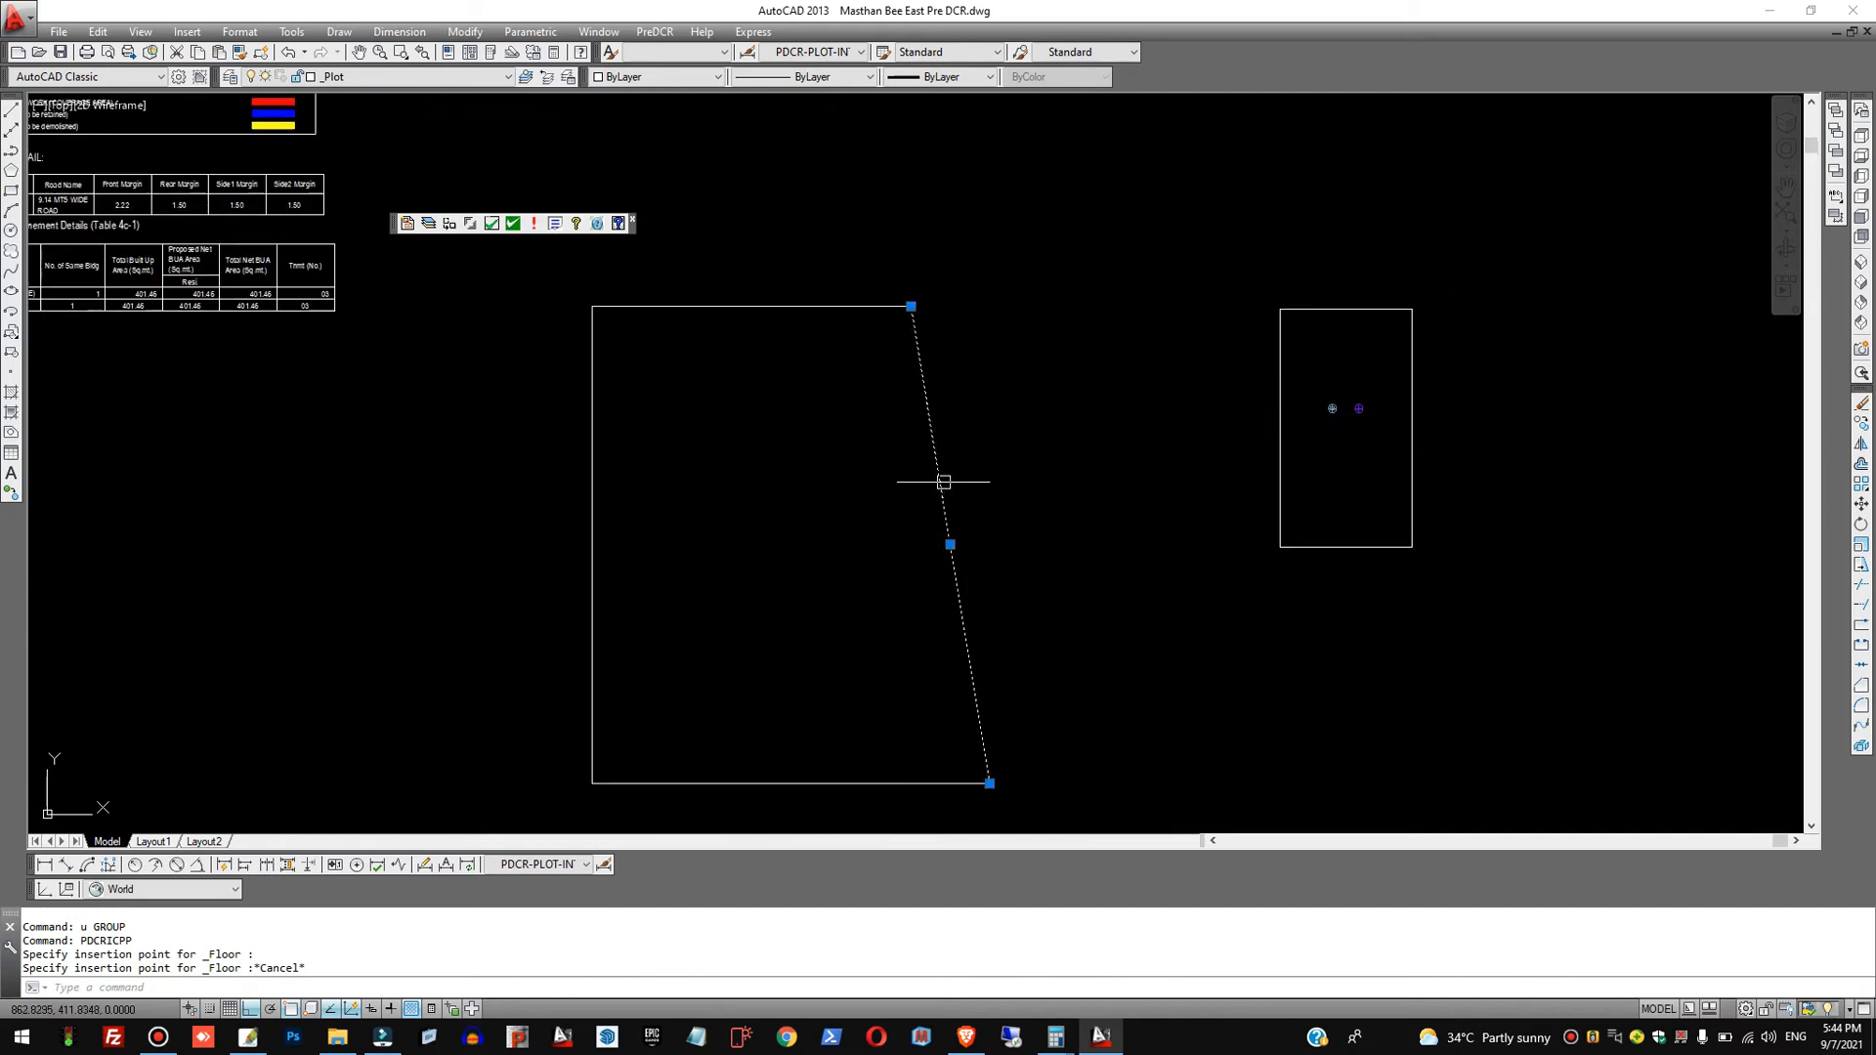
key("Escape")
key("Escape")
key("Escape")
key("Escape")
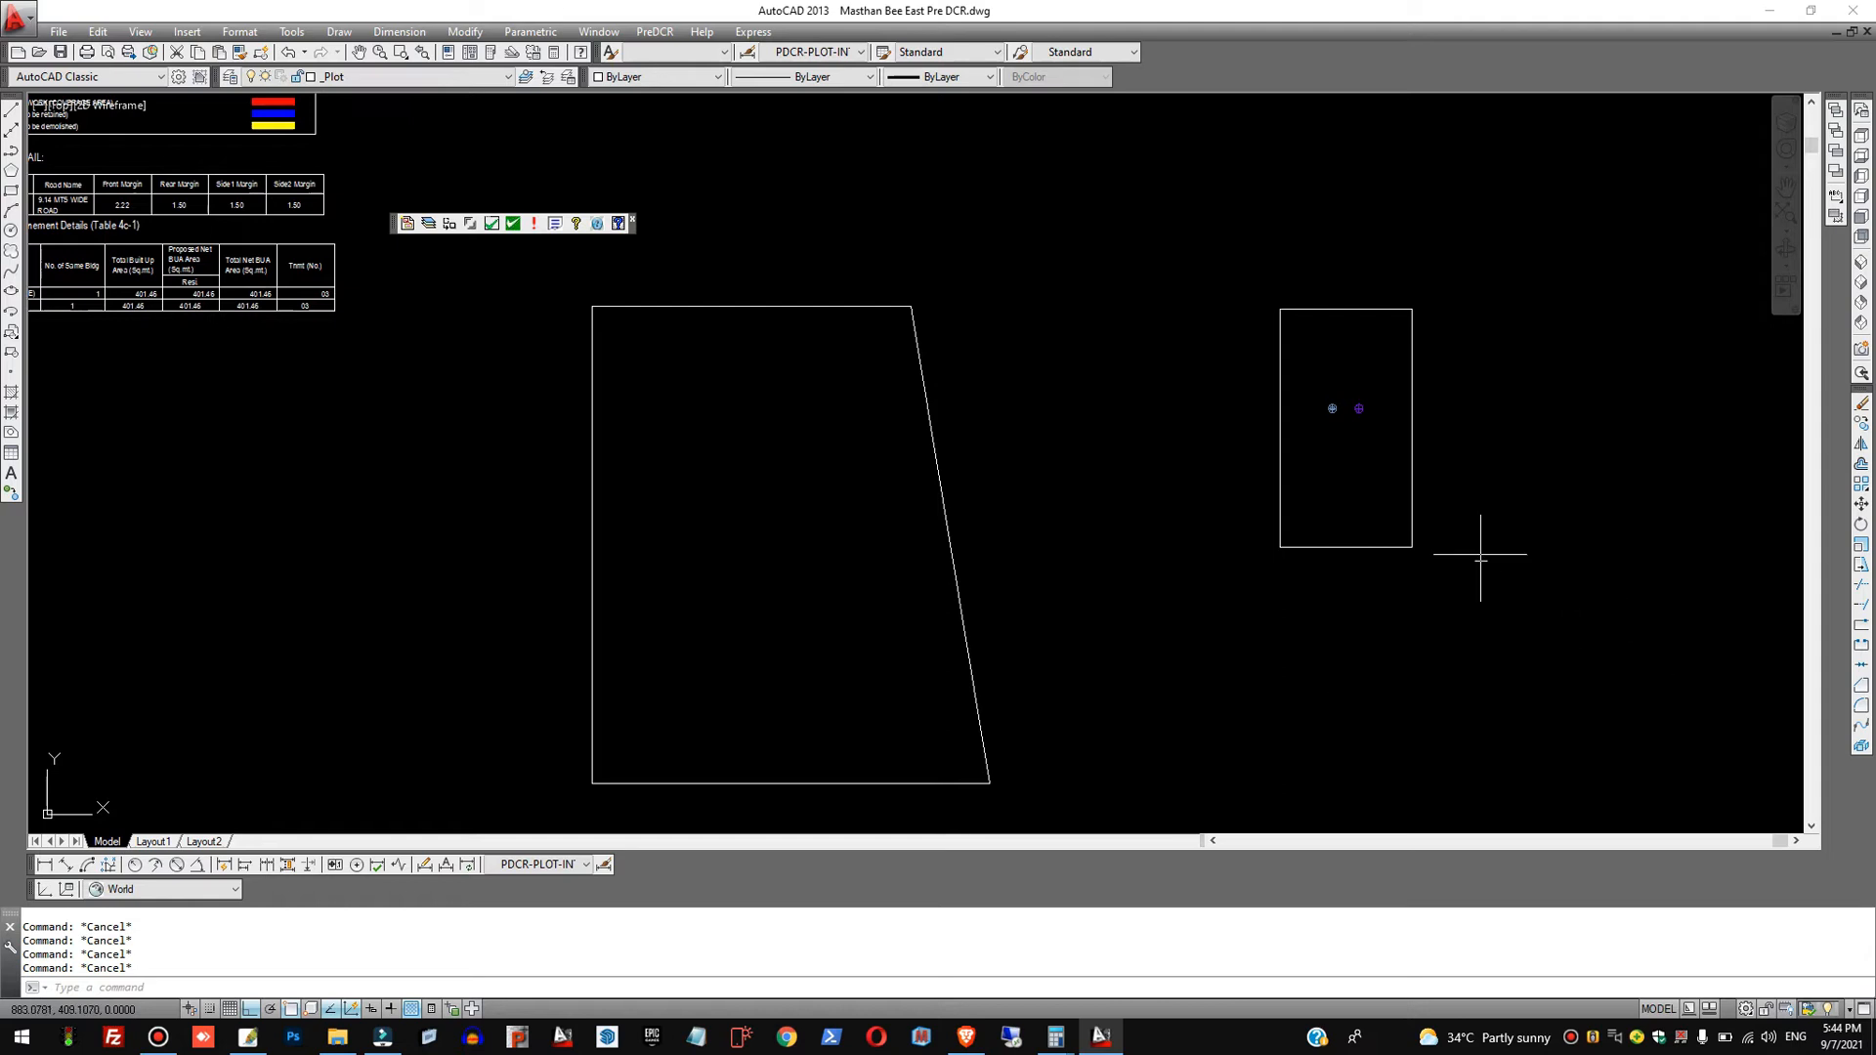
Add an angular dimension between the top and left sides of the small building rectangle, placed inside its upper-left corner.
scroll(1338, 409, "up", 2)
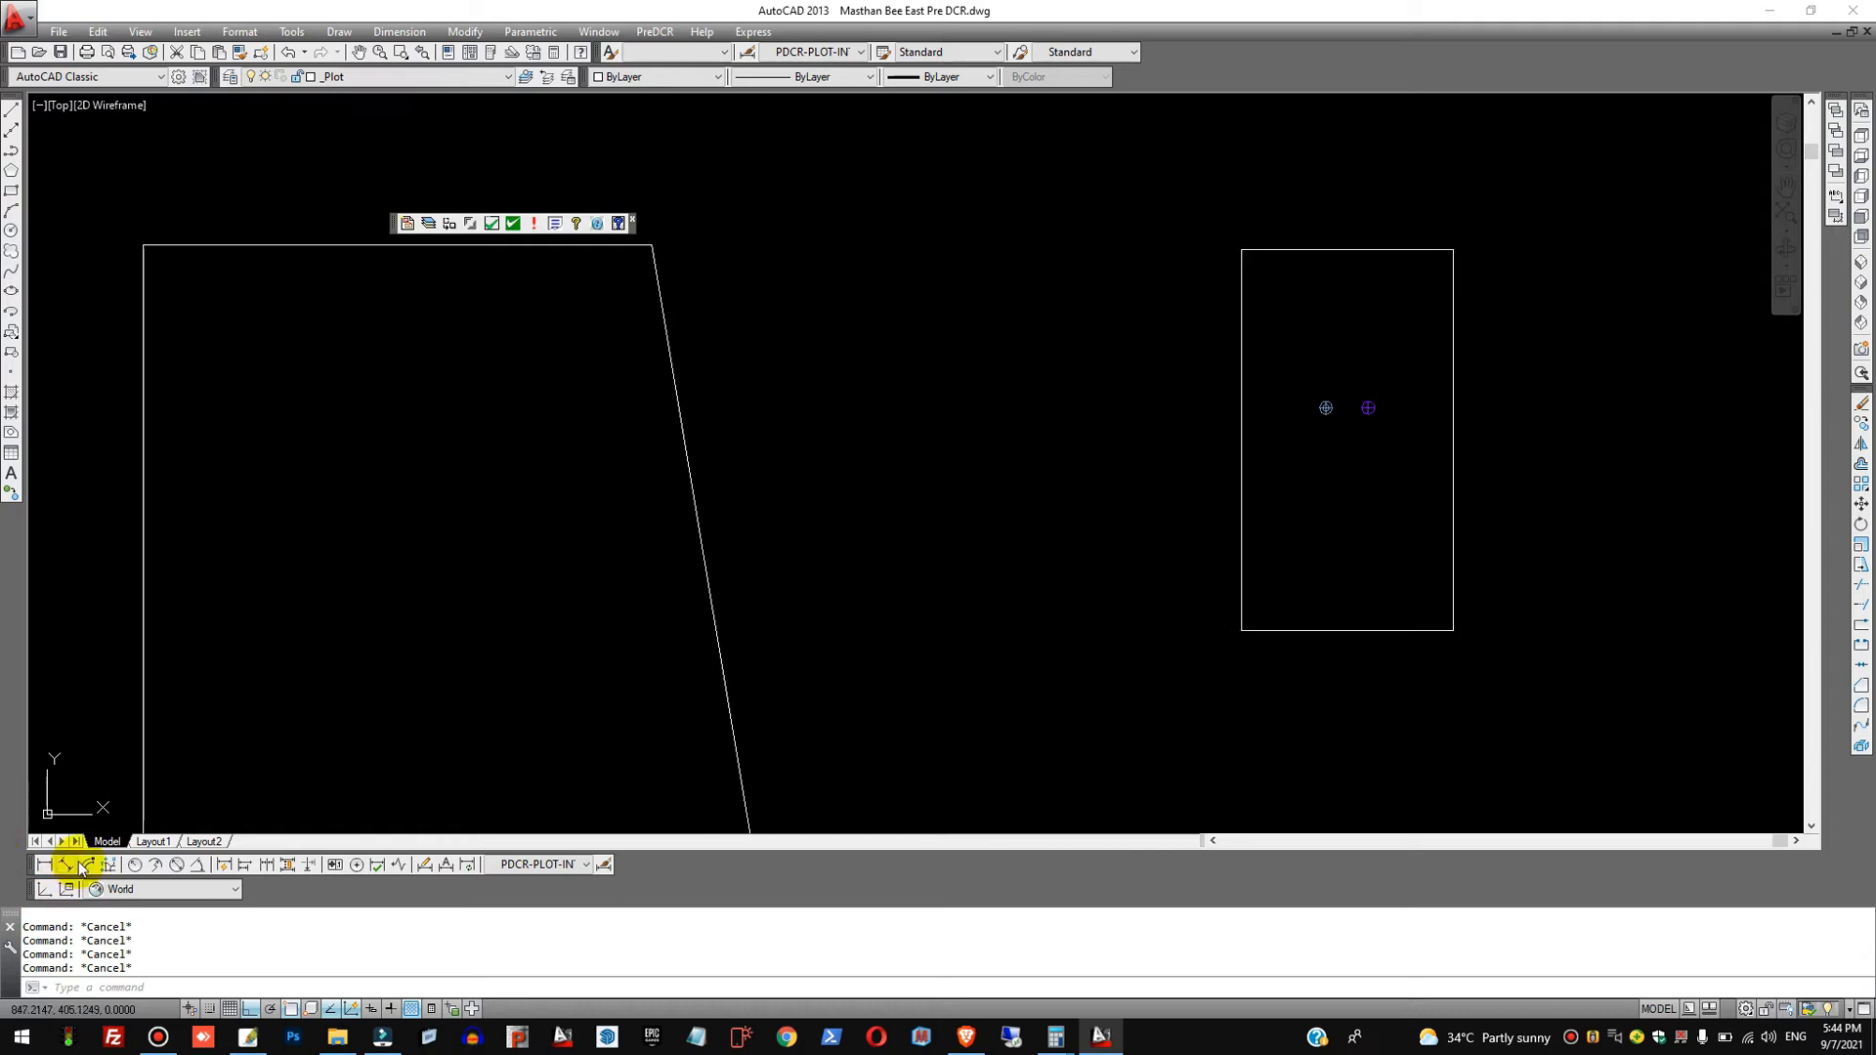
left_click(197, 864)
left_click(1338, 249)
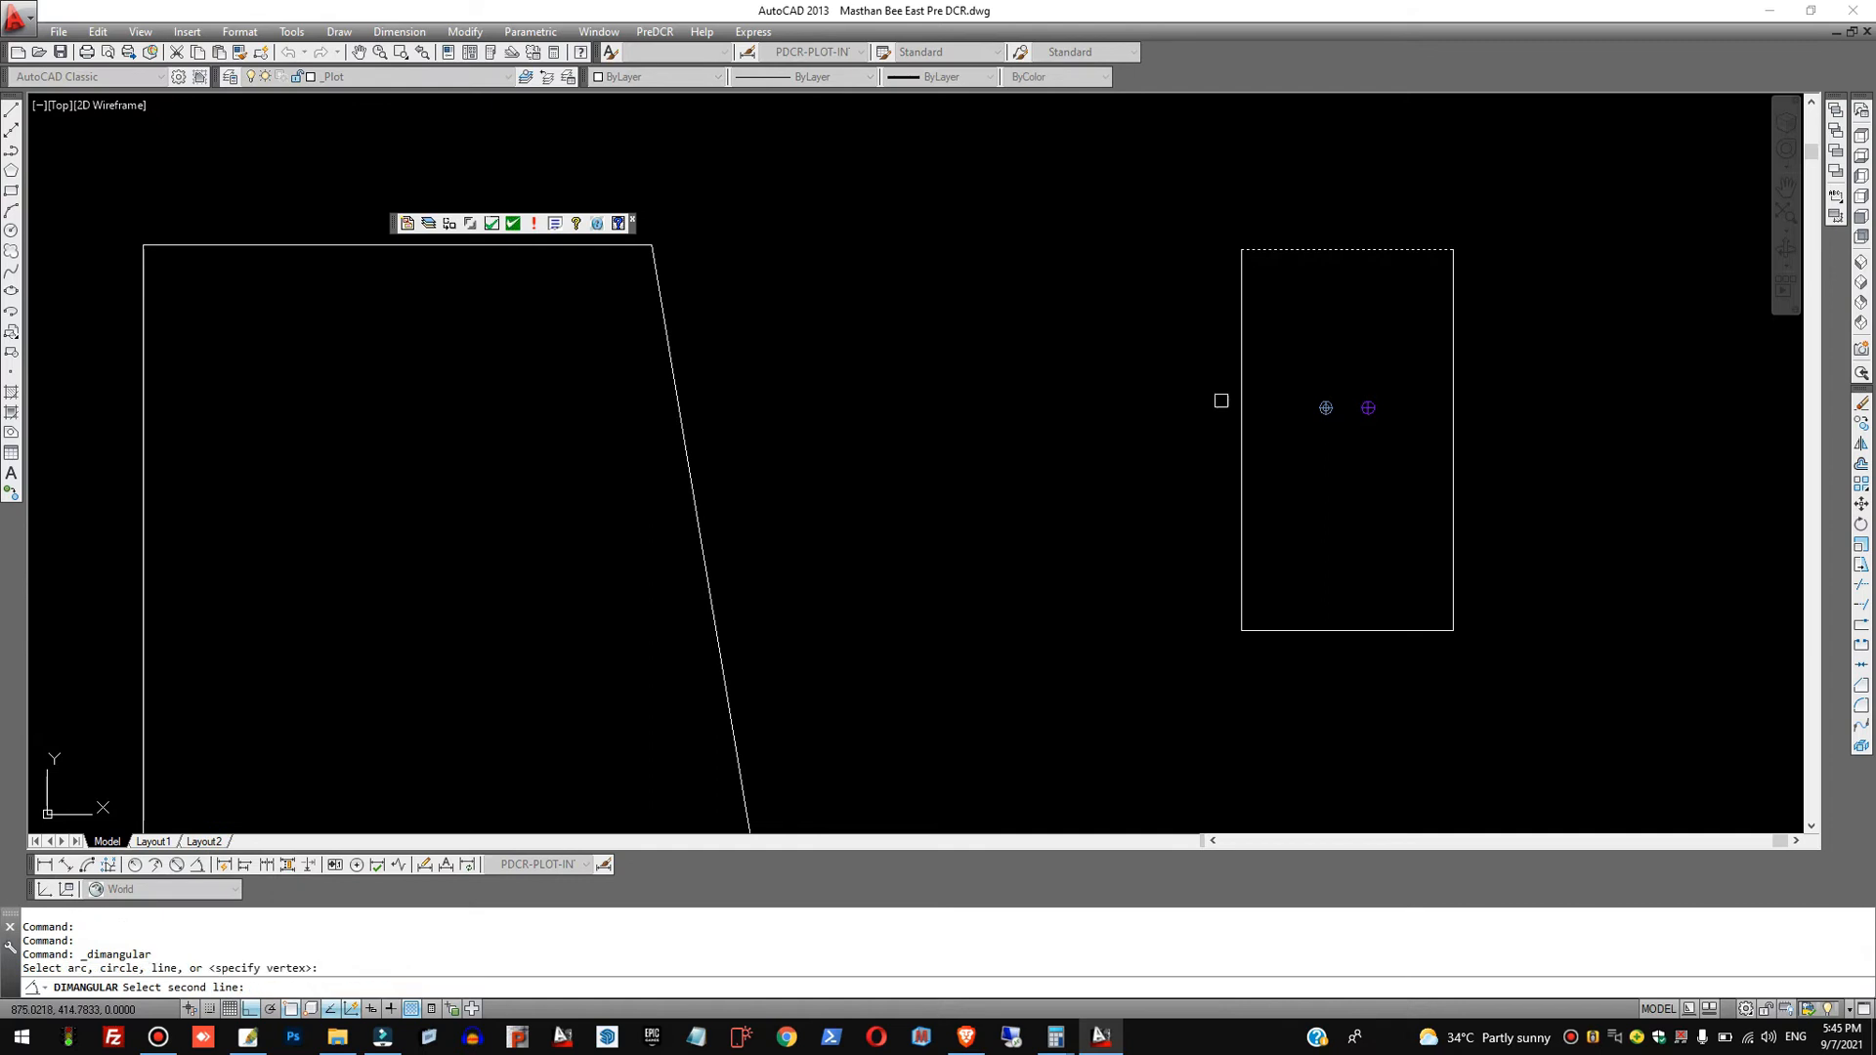
left_click(1243, 352)
left_click(1293, 293)
scroll(1381, 314, "up", 4)
scroll(1279, 307, "down", 5)
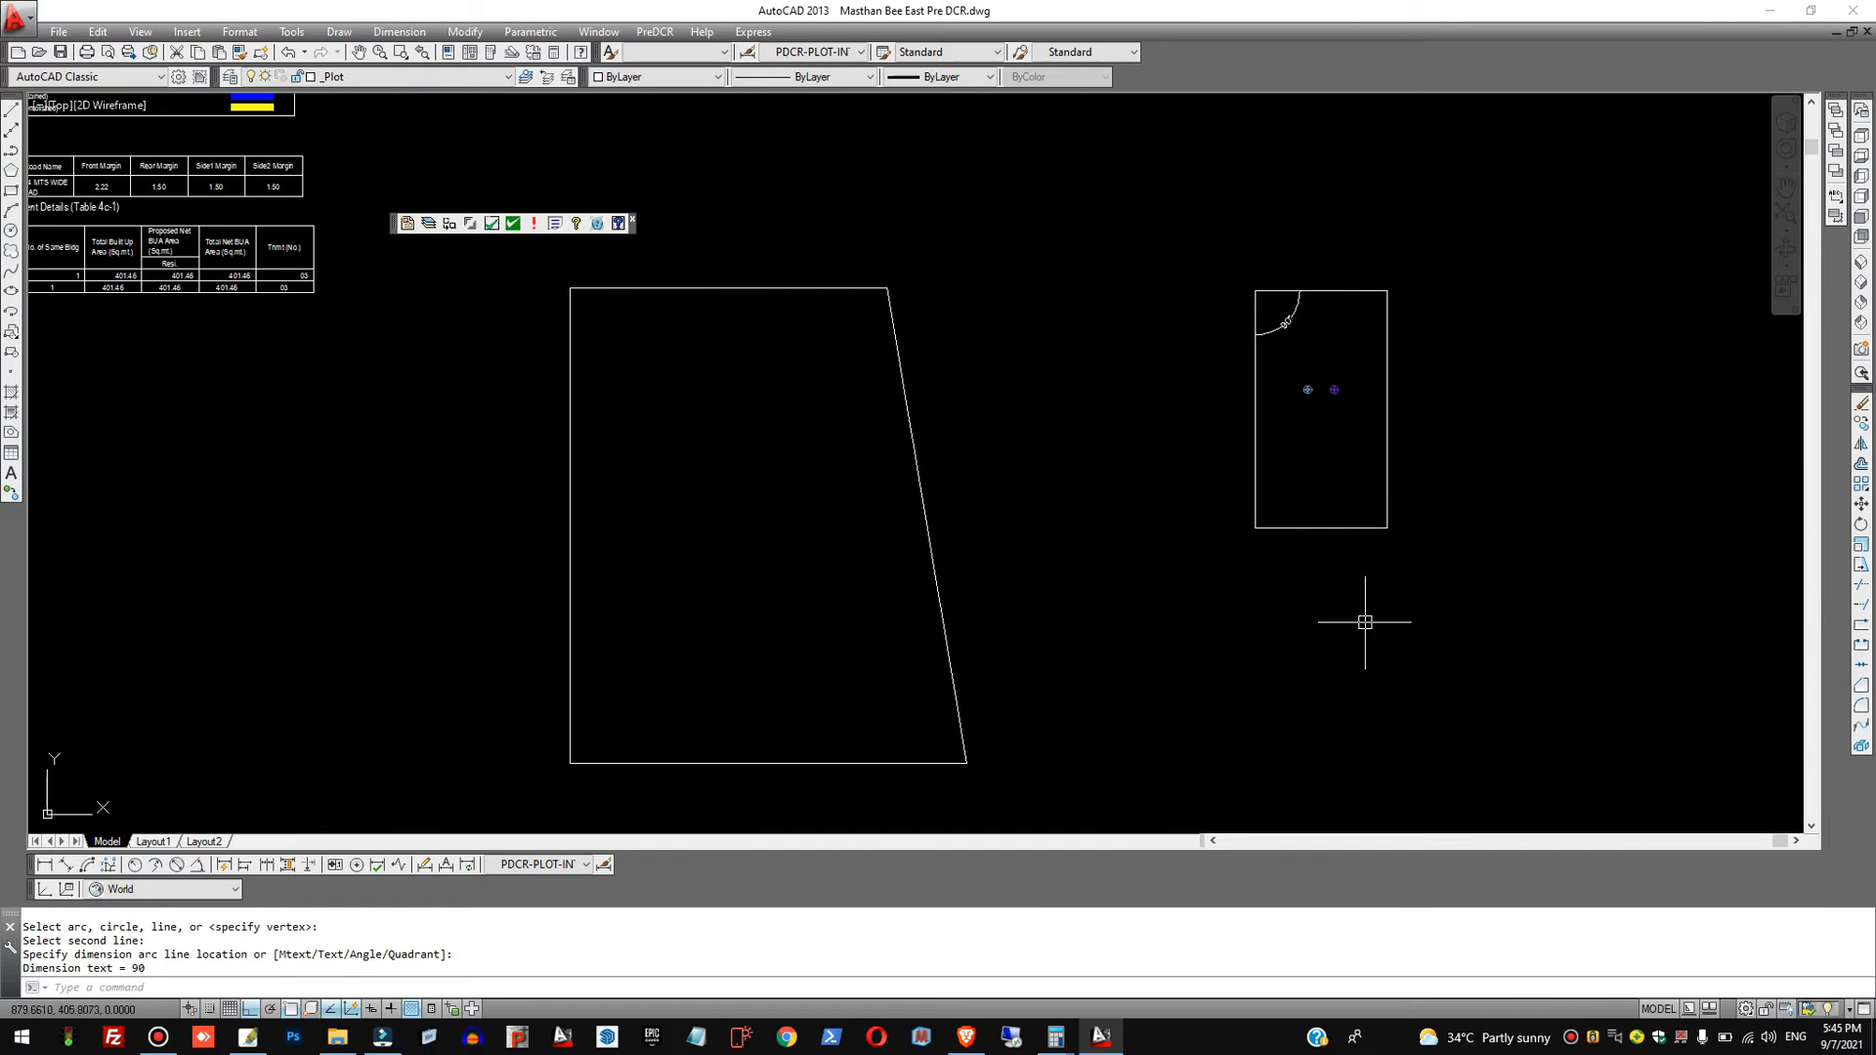
left_click(1078, 536)
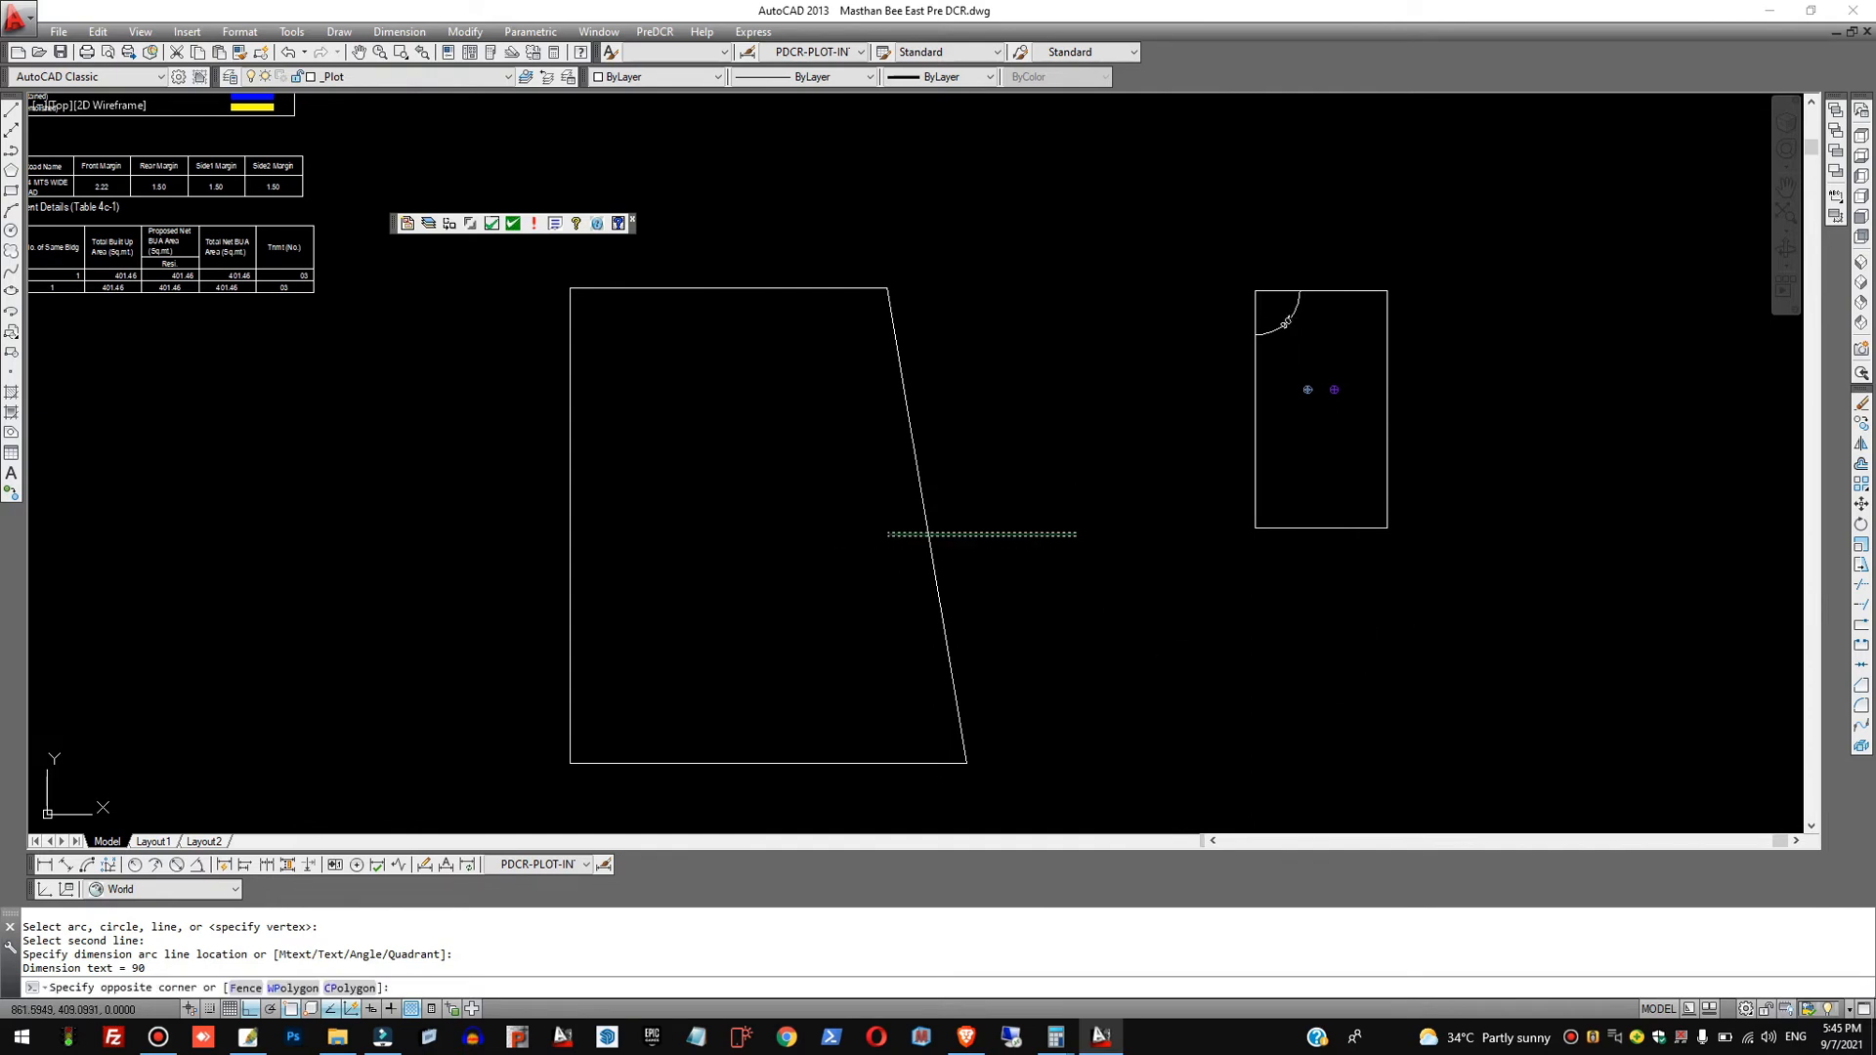
left_click(885, 531)
key("Escape")
key("Escape")
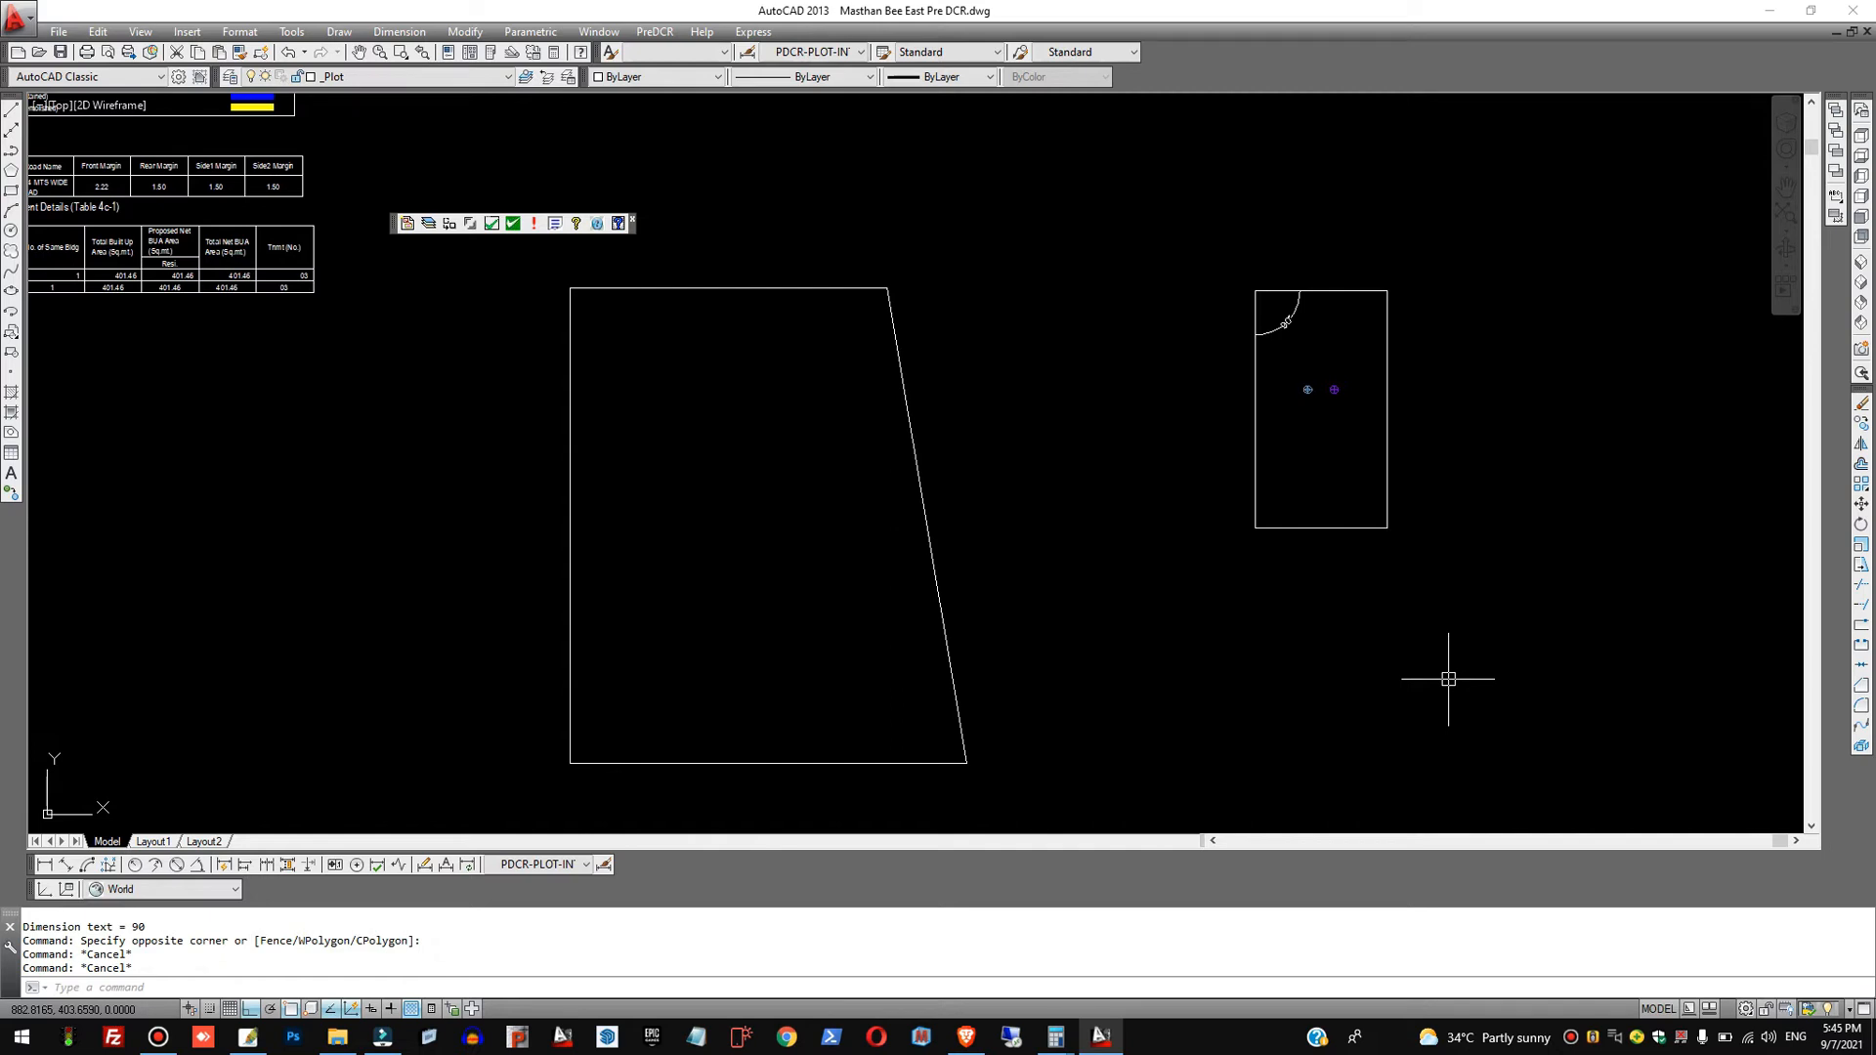
Align the building rectangle, with its direction circles and angle dimension, to the plot's slanted side by its upper-right and lower-right corners, without scaling.
type("align")
key("Return")
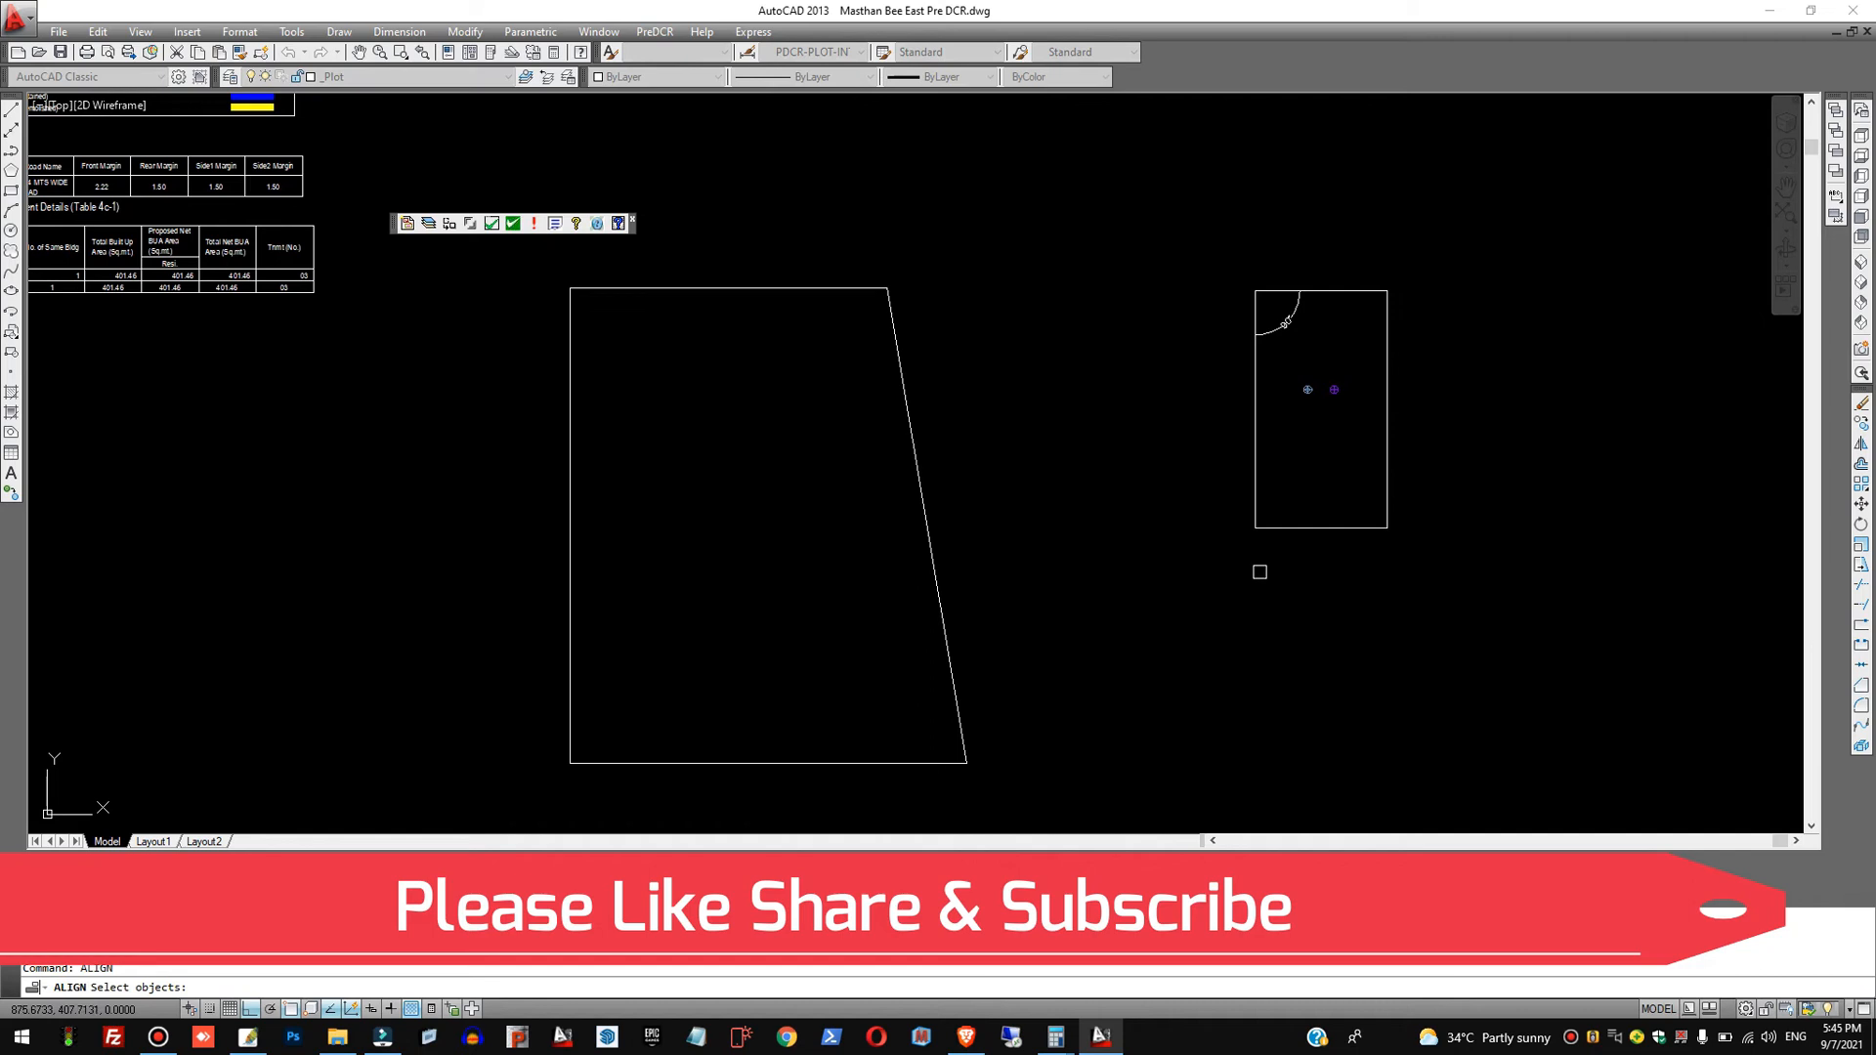
left_click(1453, 582)
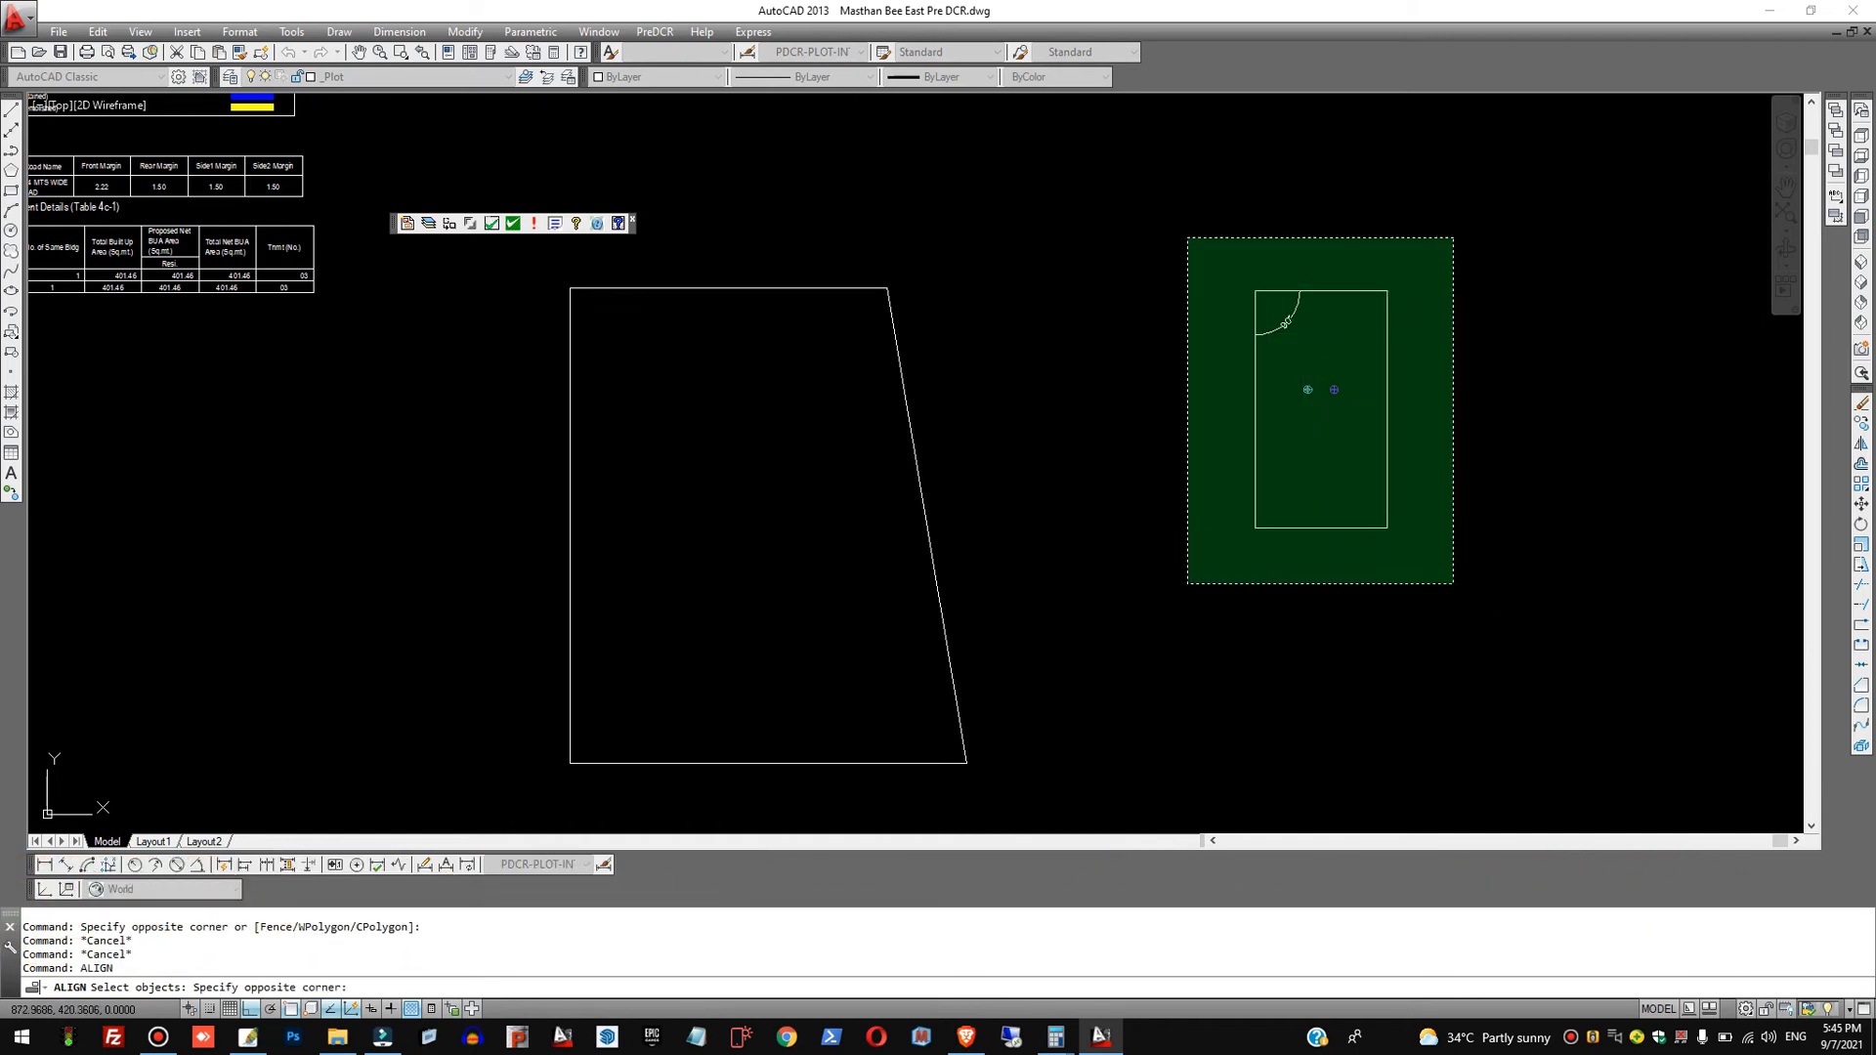
left_click(1188, 237)
key("Return")
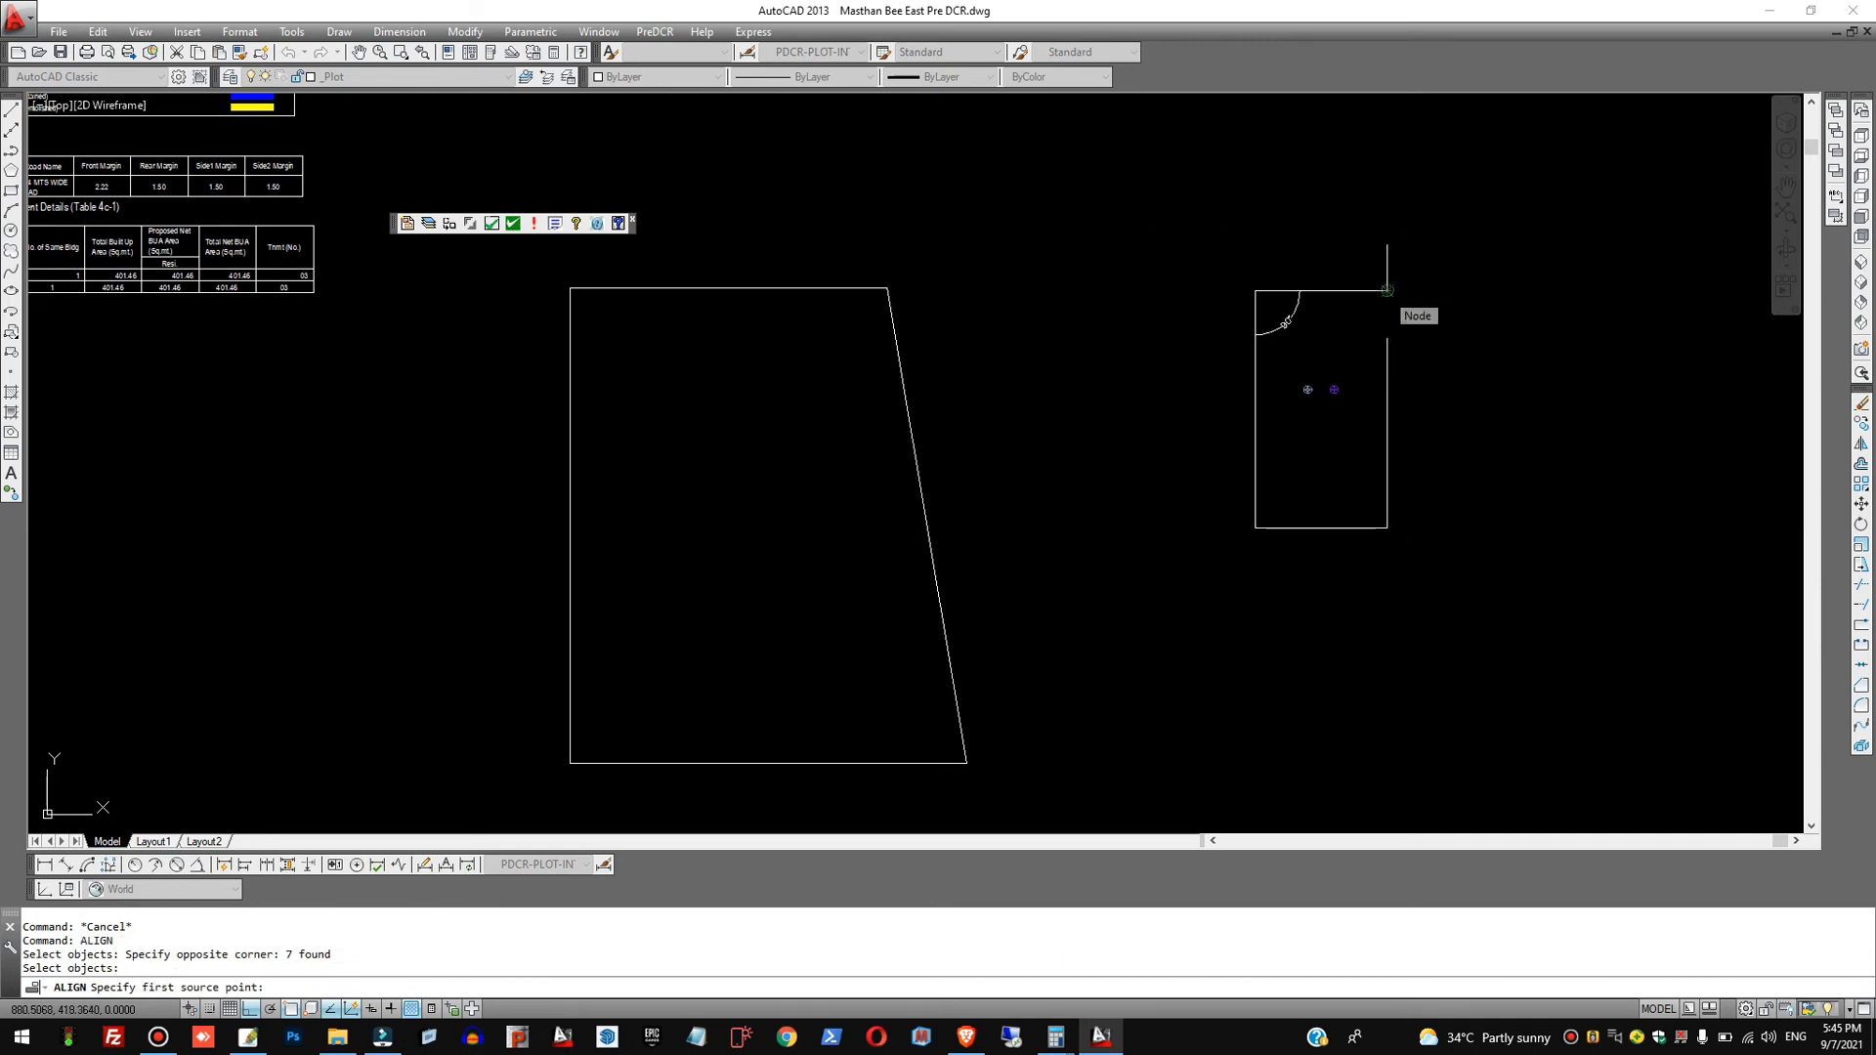
left_click(1387, 290)
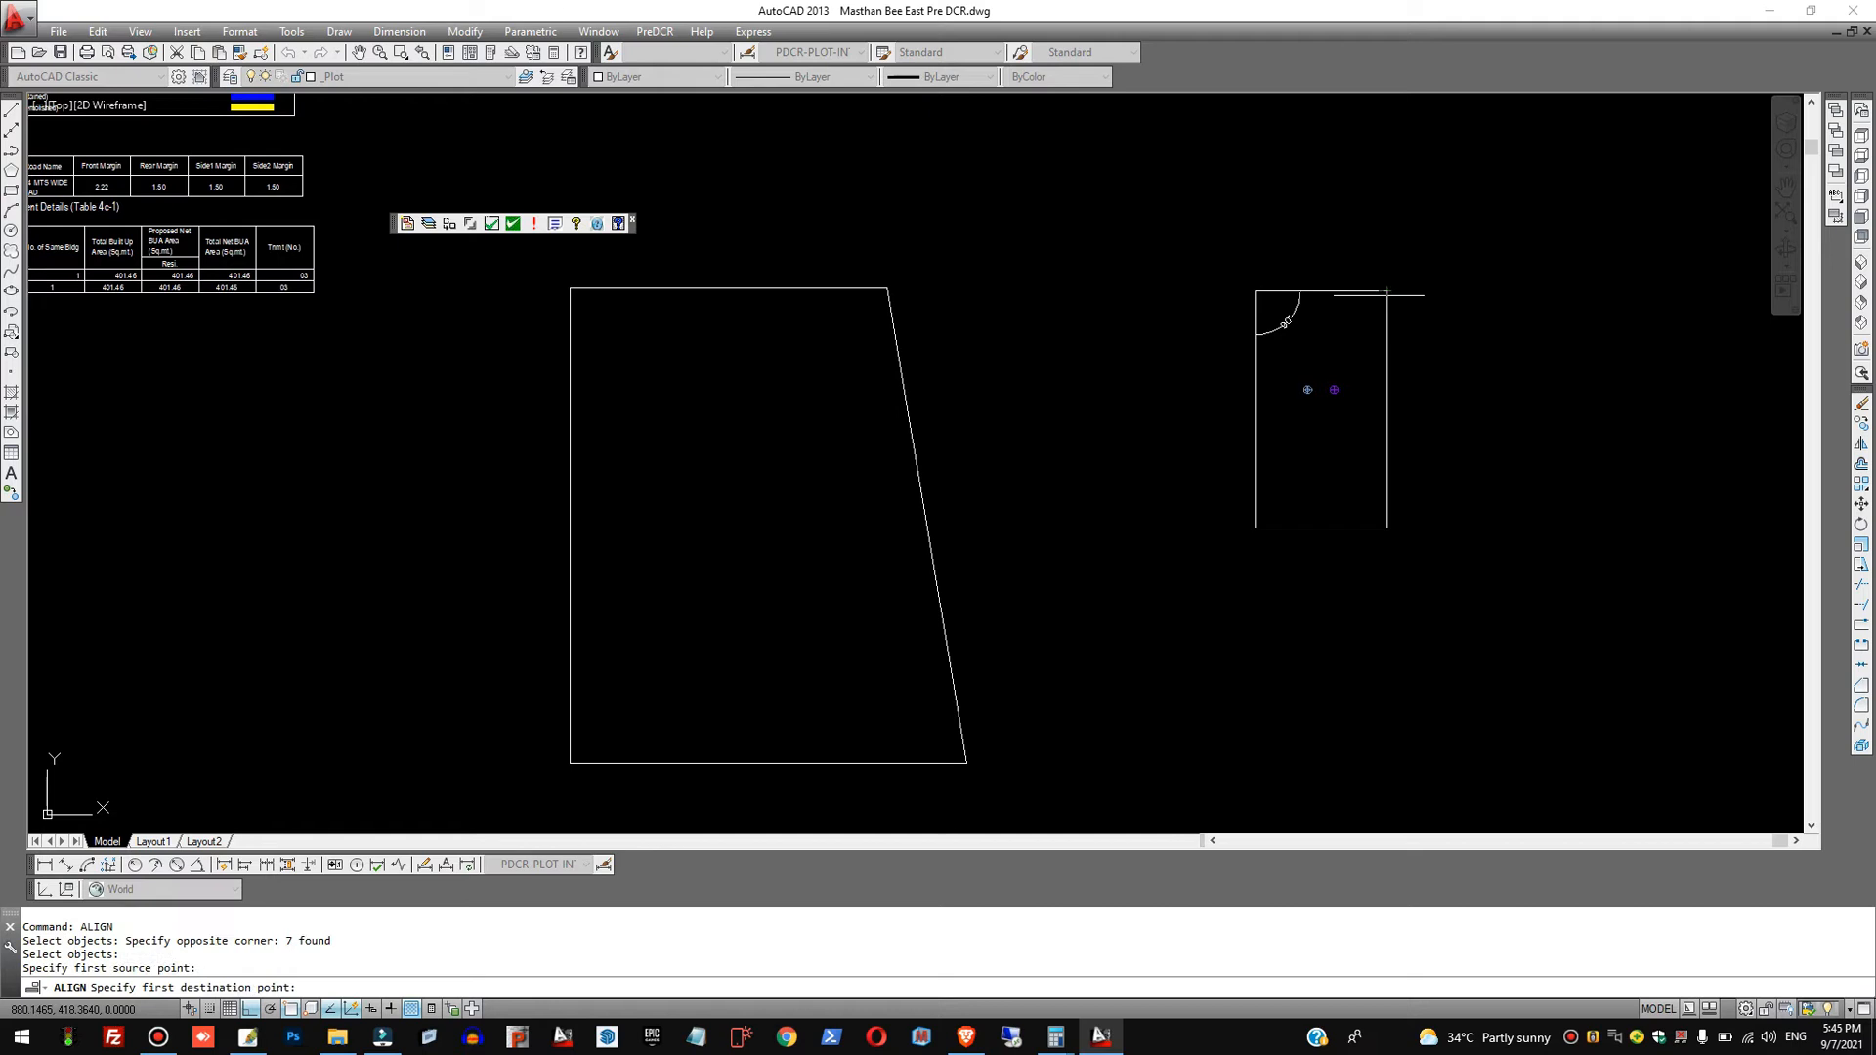
left_click(887, 289)
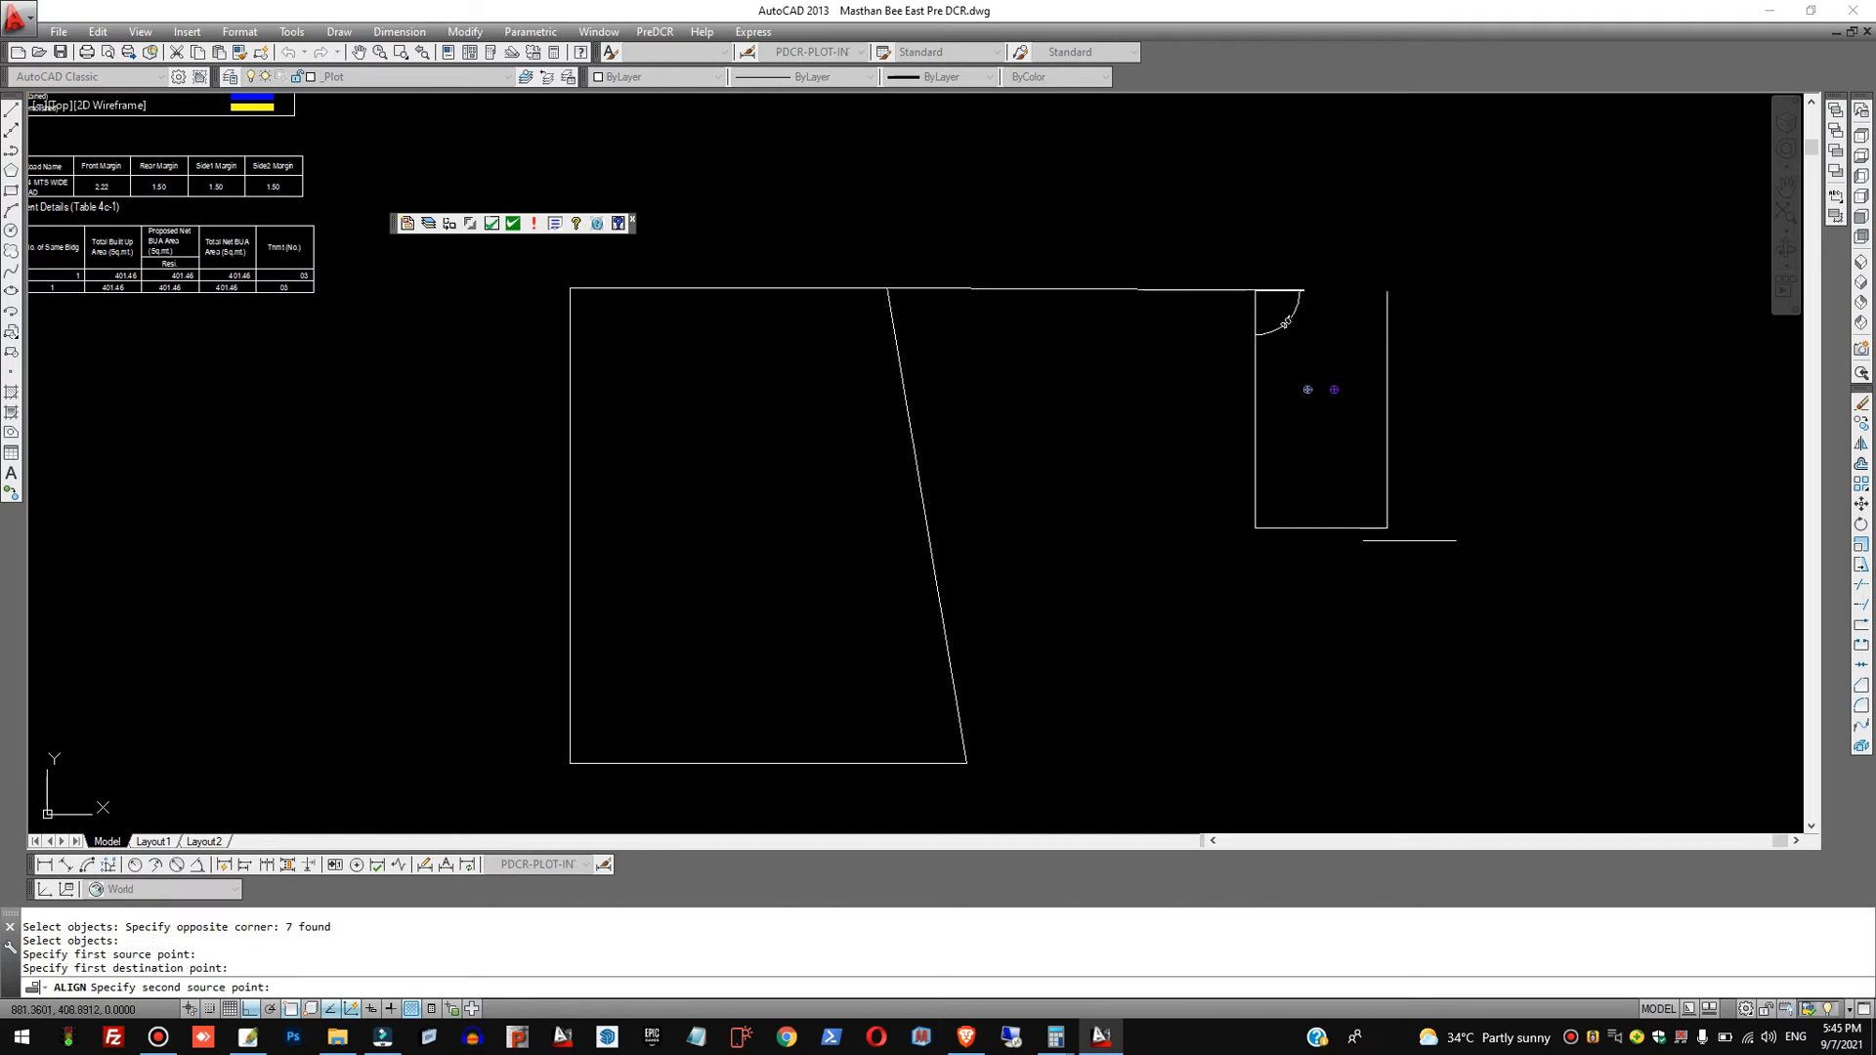
left_click(1386, 528)
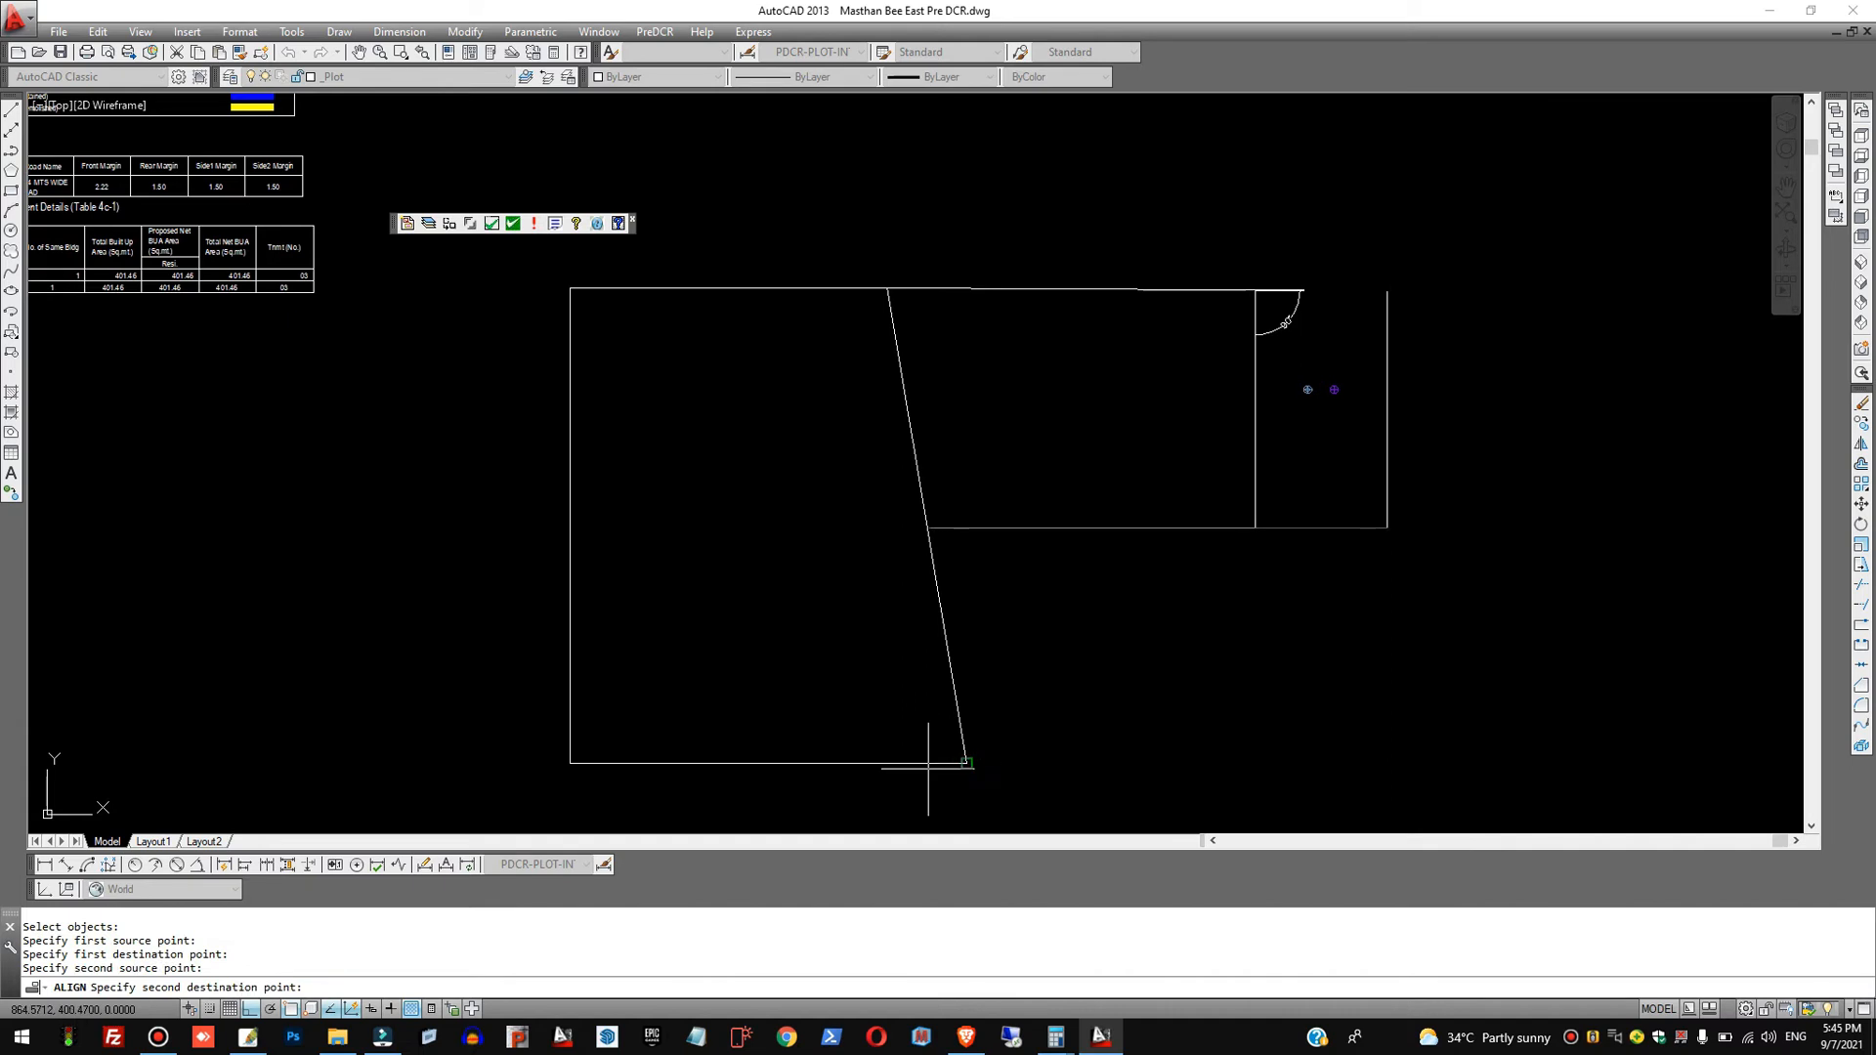
left_click(966, 763)
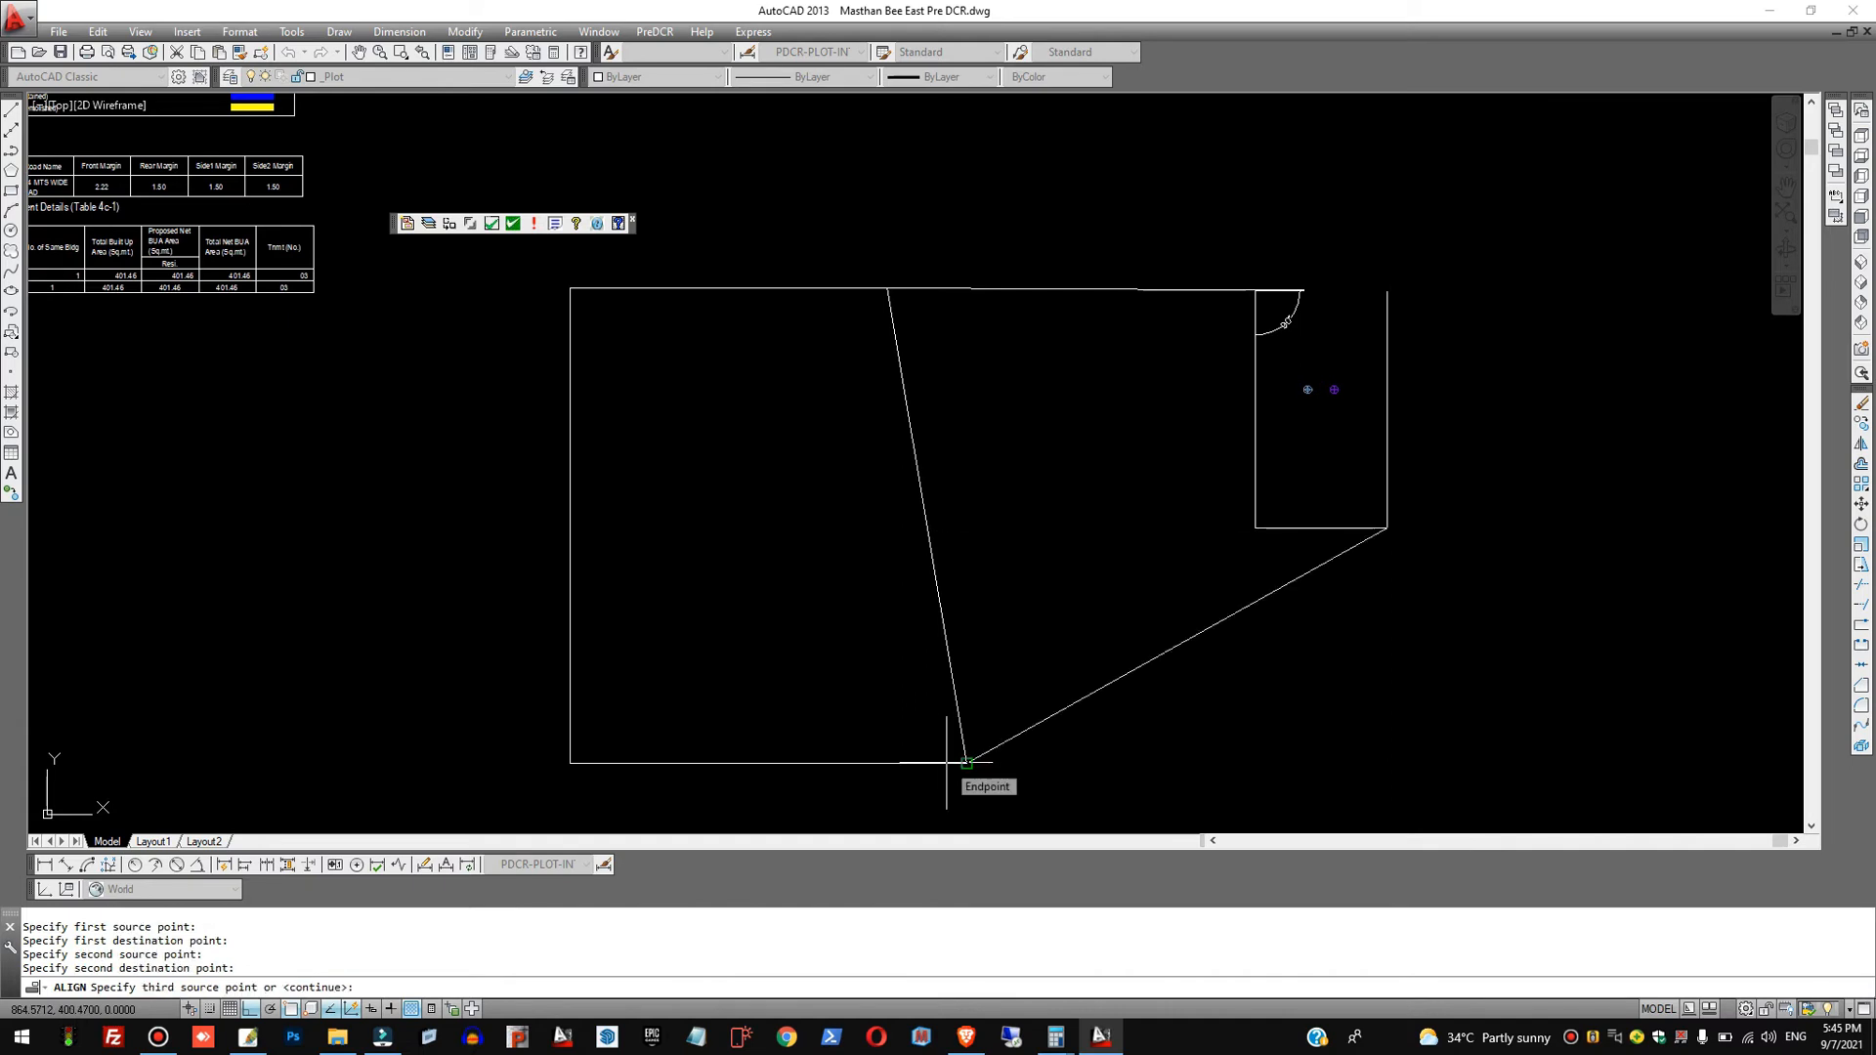
key("Return")
type("n")
key("Return")
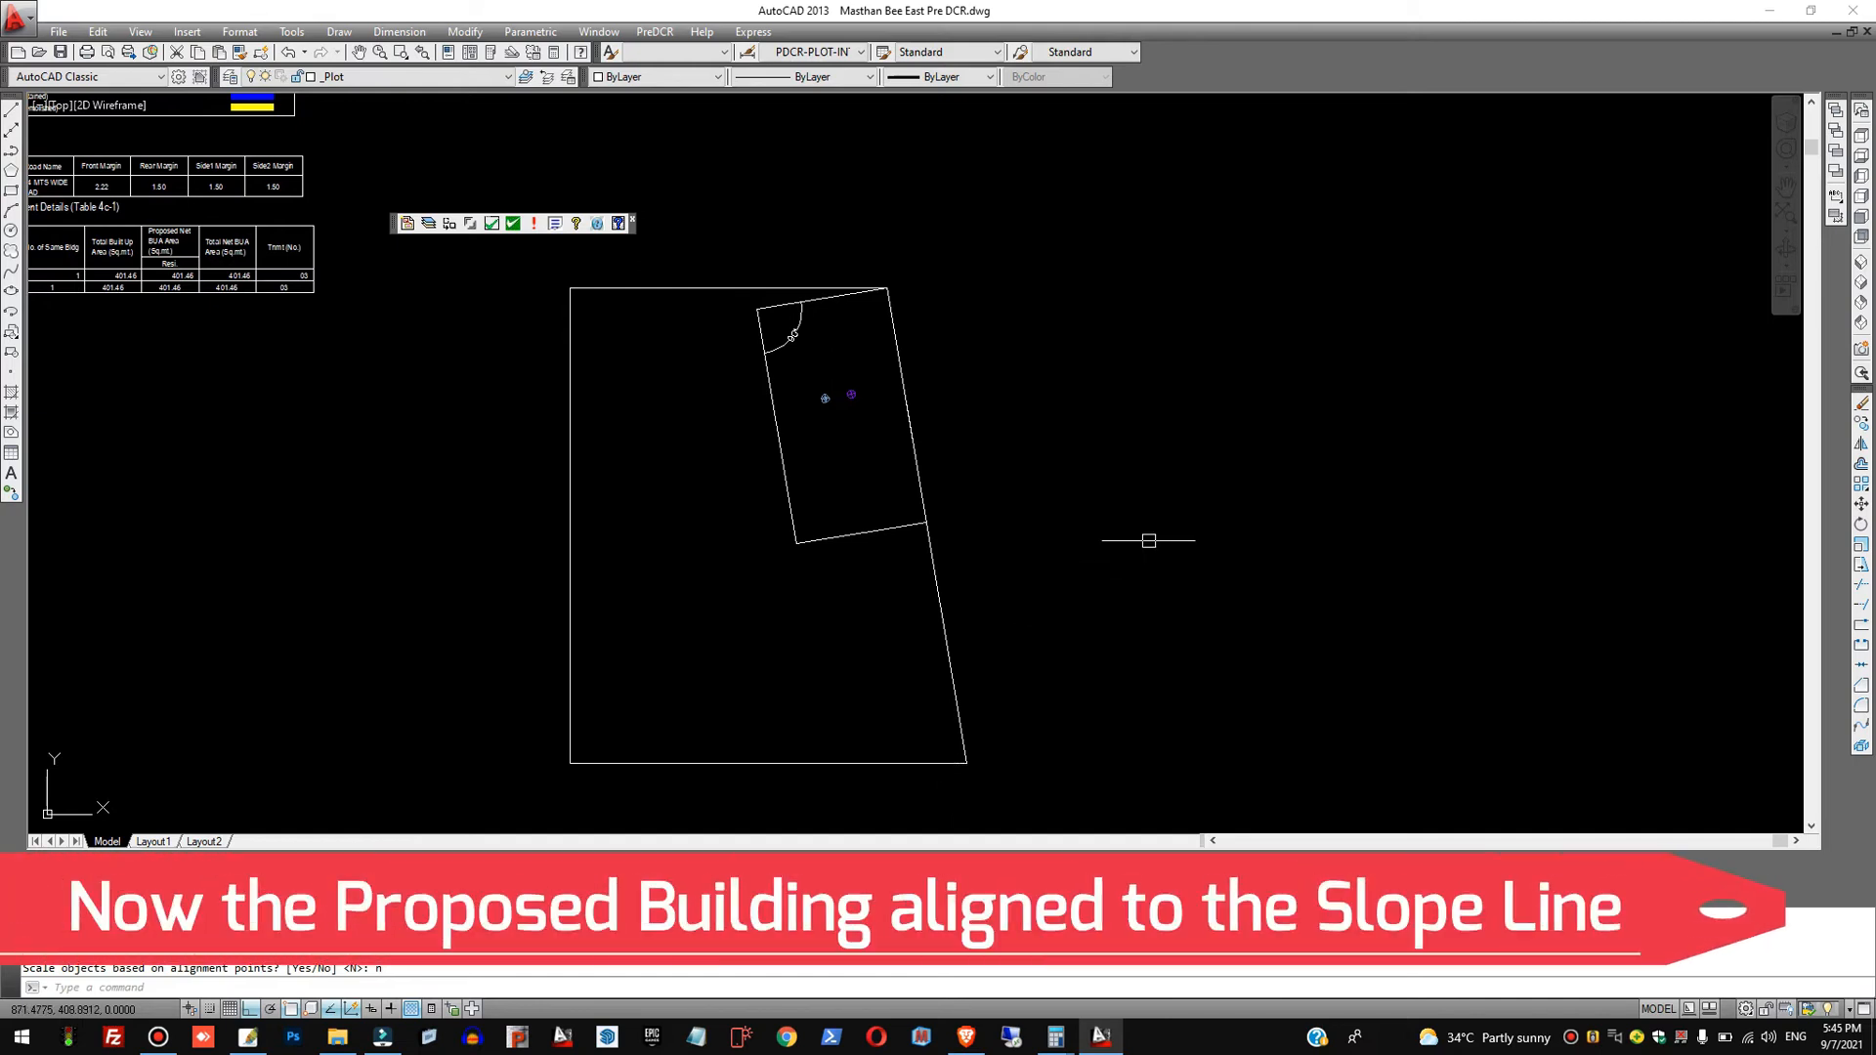
Draw a horizontal test line beside the direction circles inside the aligned building.
scroll(831, 367, "up", 5)
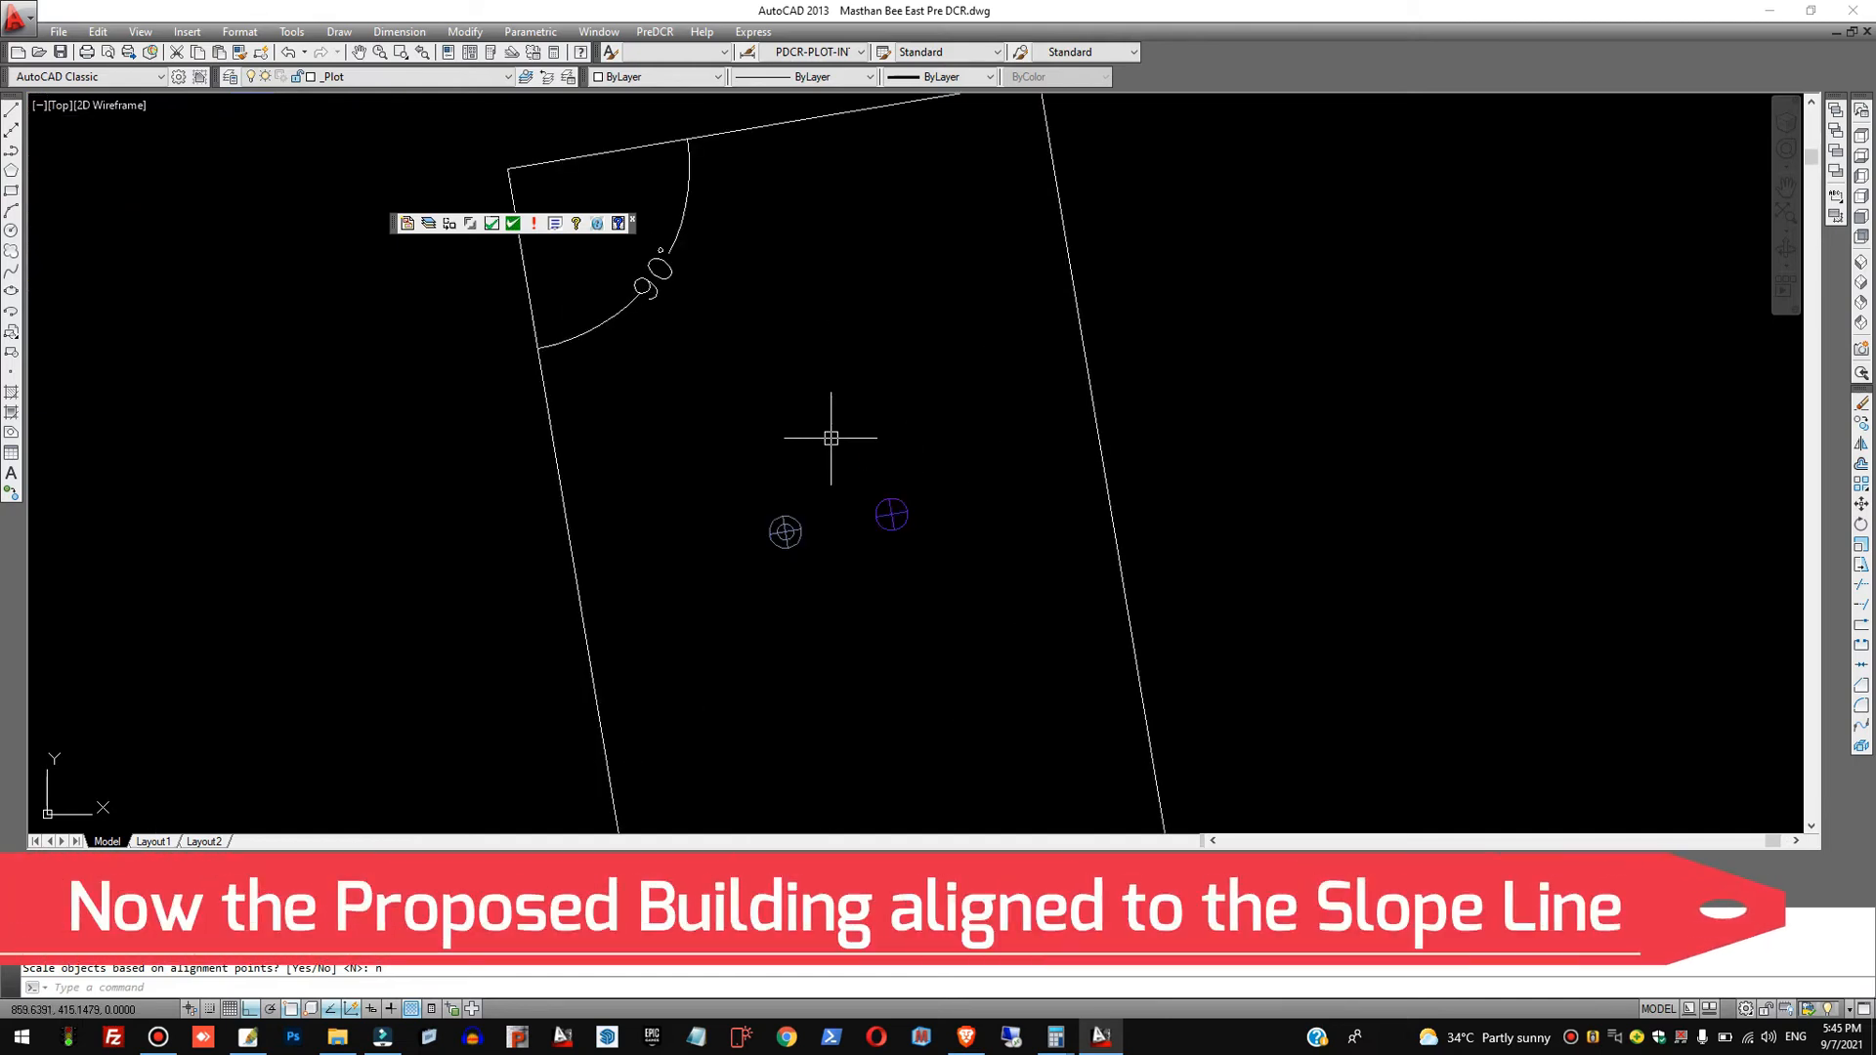
type("l")
key("Return")
scroll(777, 547, "up", 3)
left_click(771, 510)
left_click(1268, 510)
key("Escape")
Erase the horizontal test line beside the direction circles.
left_click_drag(1235, 607, 1202, 460)
type("e")
key("Return")
scroll(1109, 322, "down", 3)
scroll(1124, 337, "down", 3)
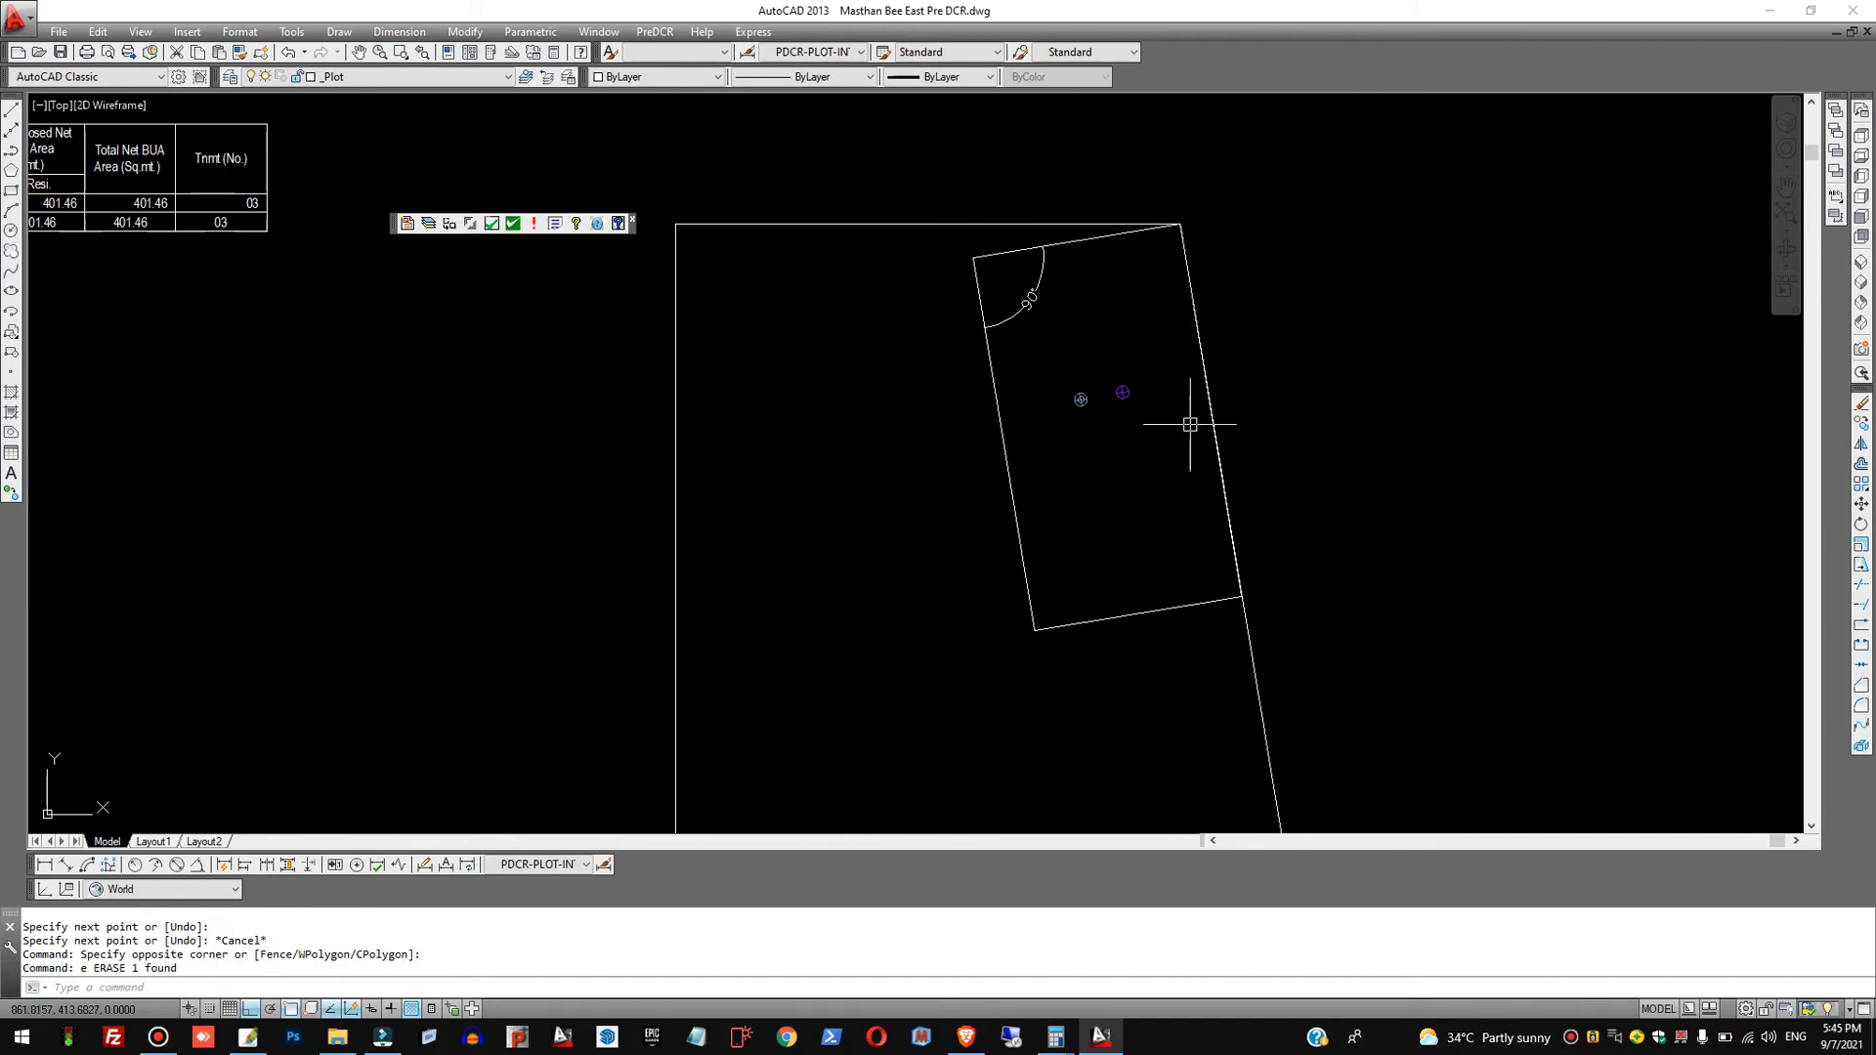
Draw another horizontal test line just below the two direction circles to compare their tilt.
scroll(1205, 441, "down", 1)
scroll(857, 426, "down", 2)
scroll(253, 344, "up", 2)
scroll(392, 312, "up", 5)
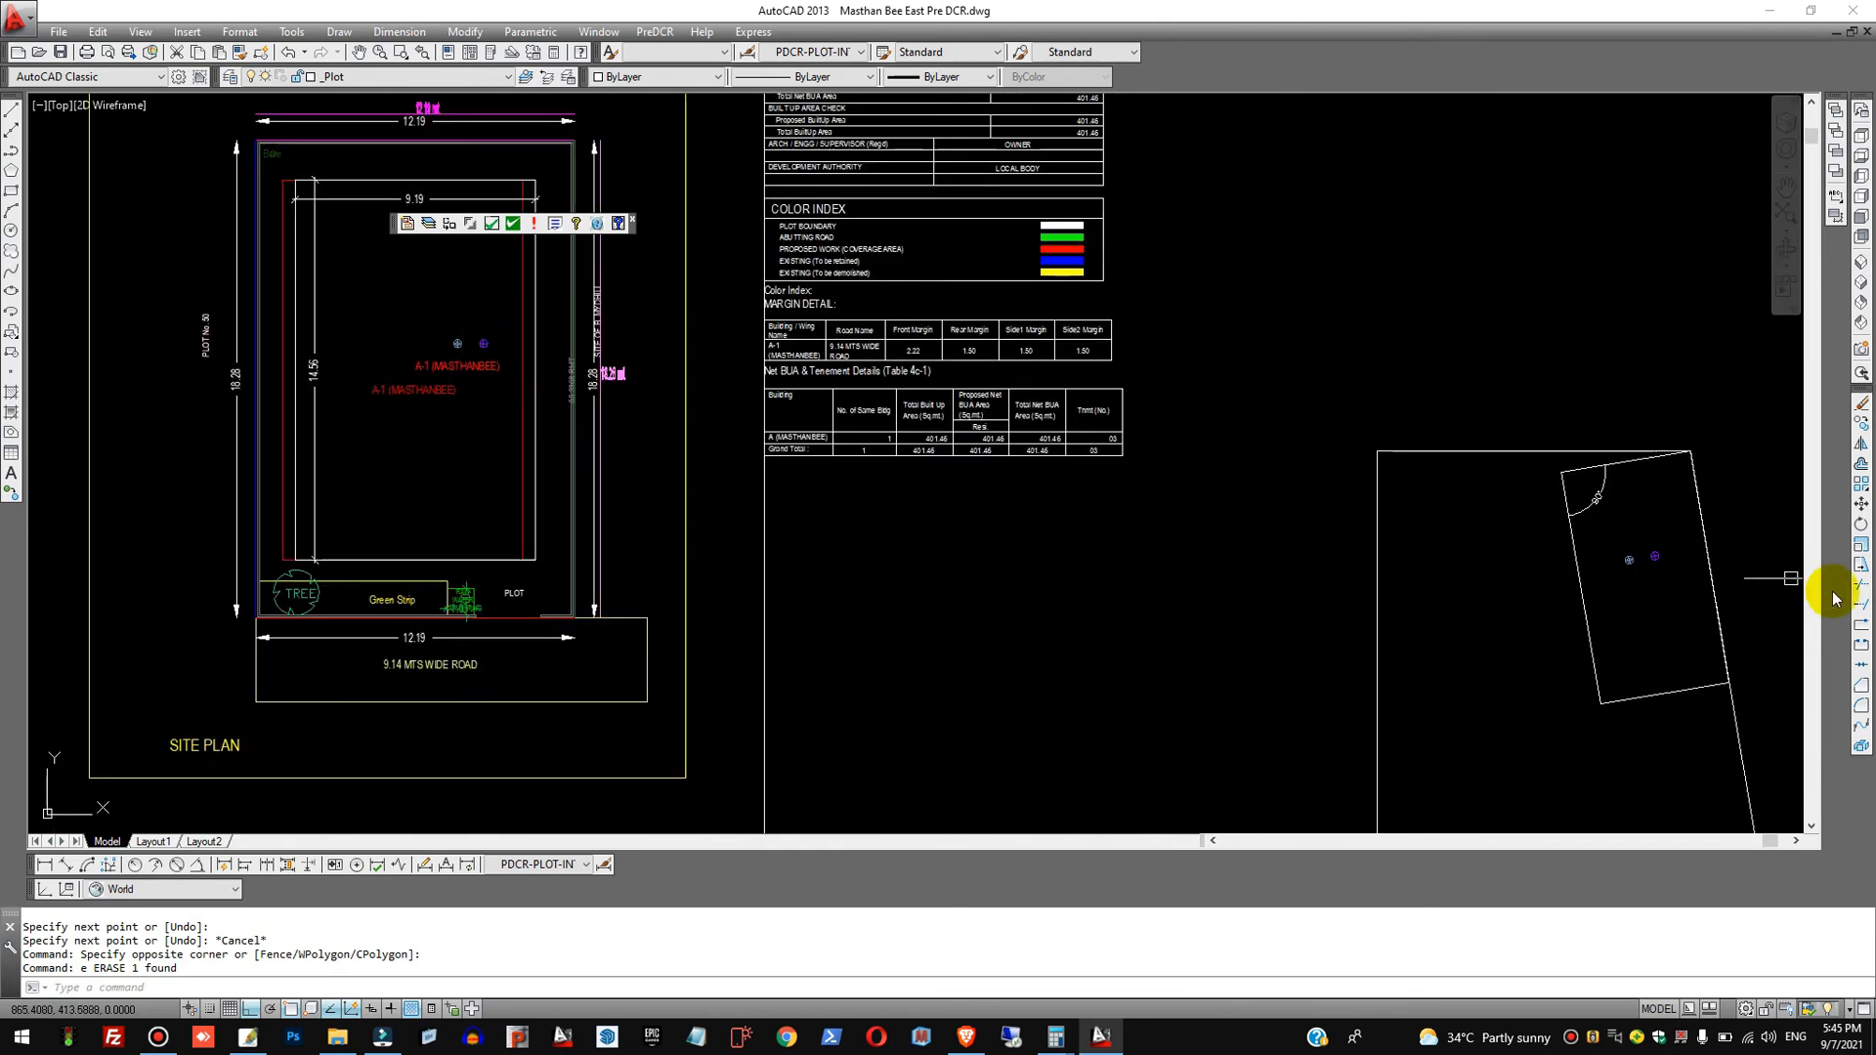
scroll(1748, 571, "up", 6)
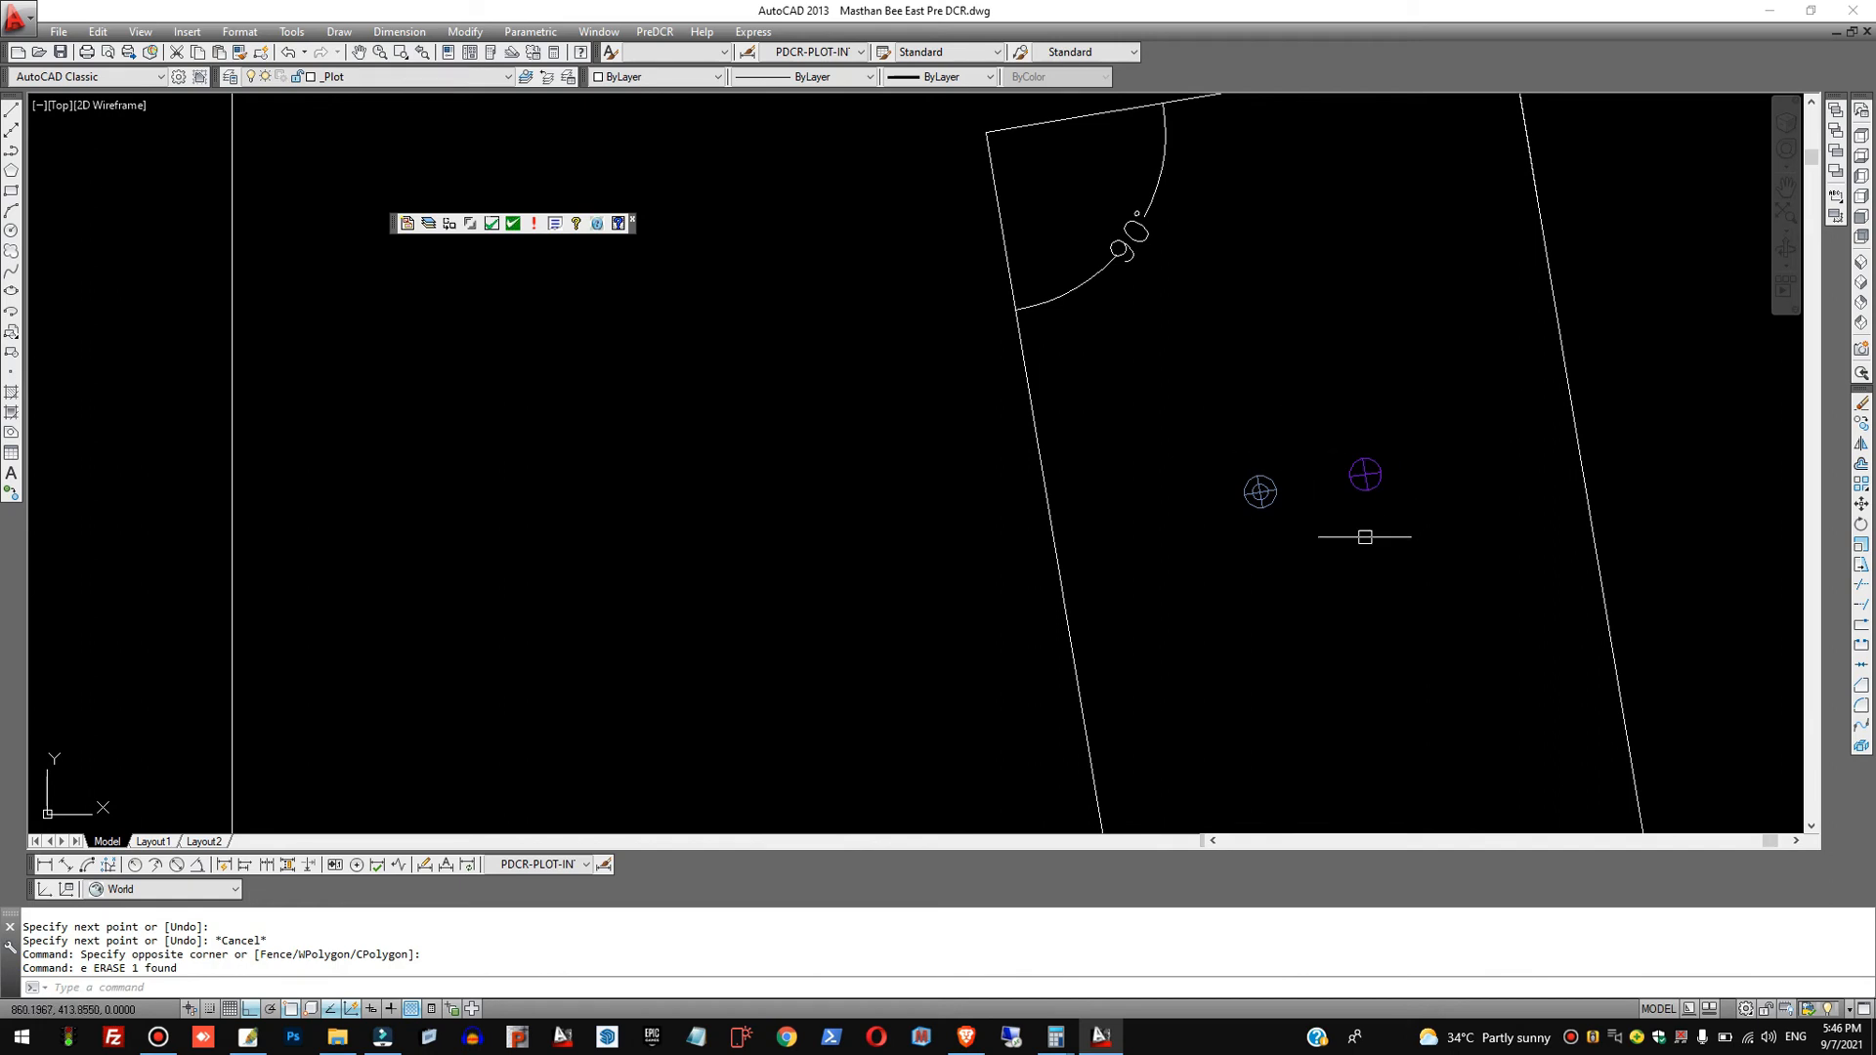
type("l")
key("Return")
left_click(1159, 521)
left_click(1466, 521)
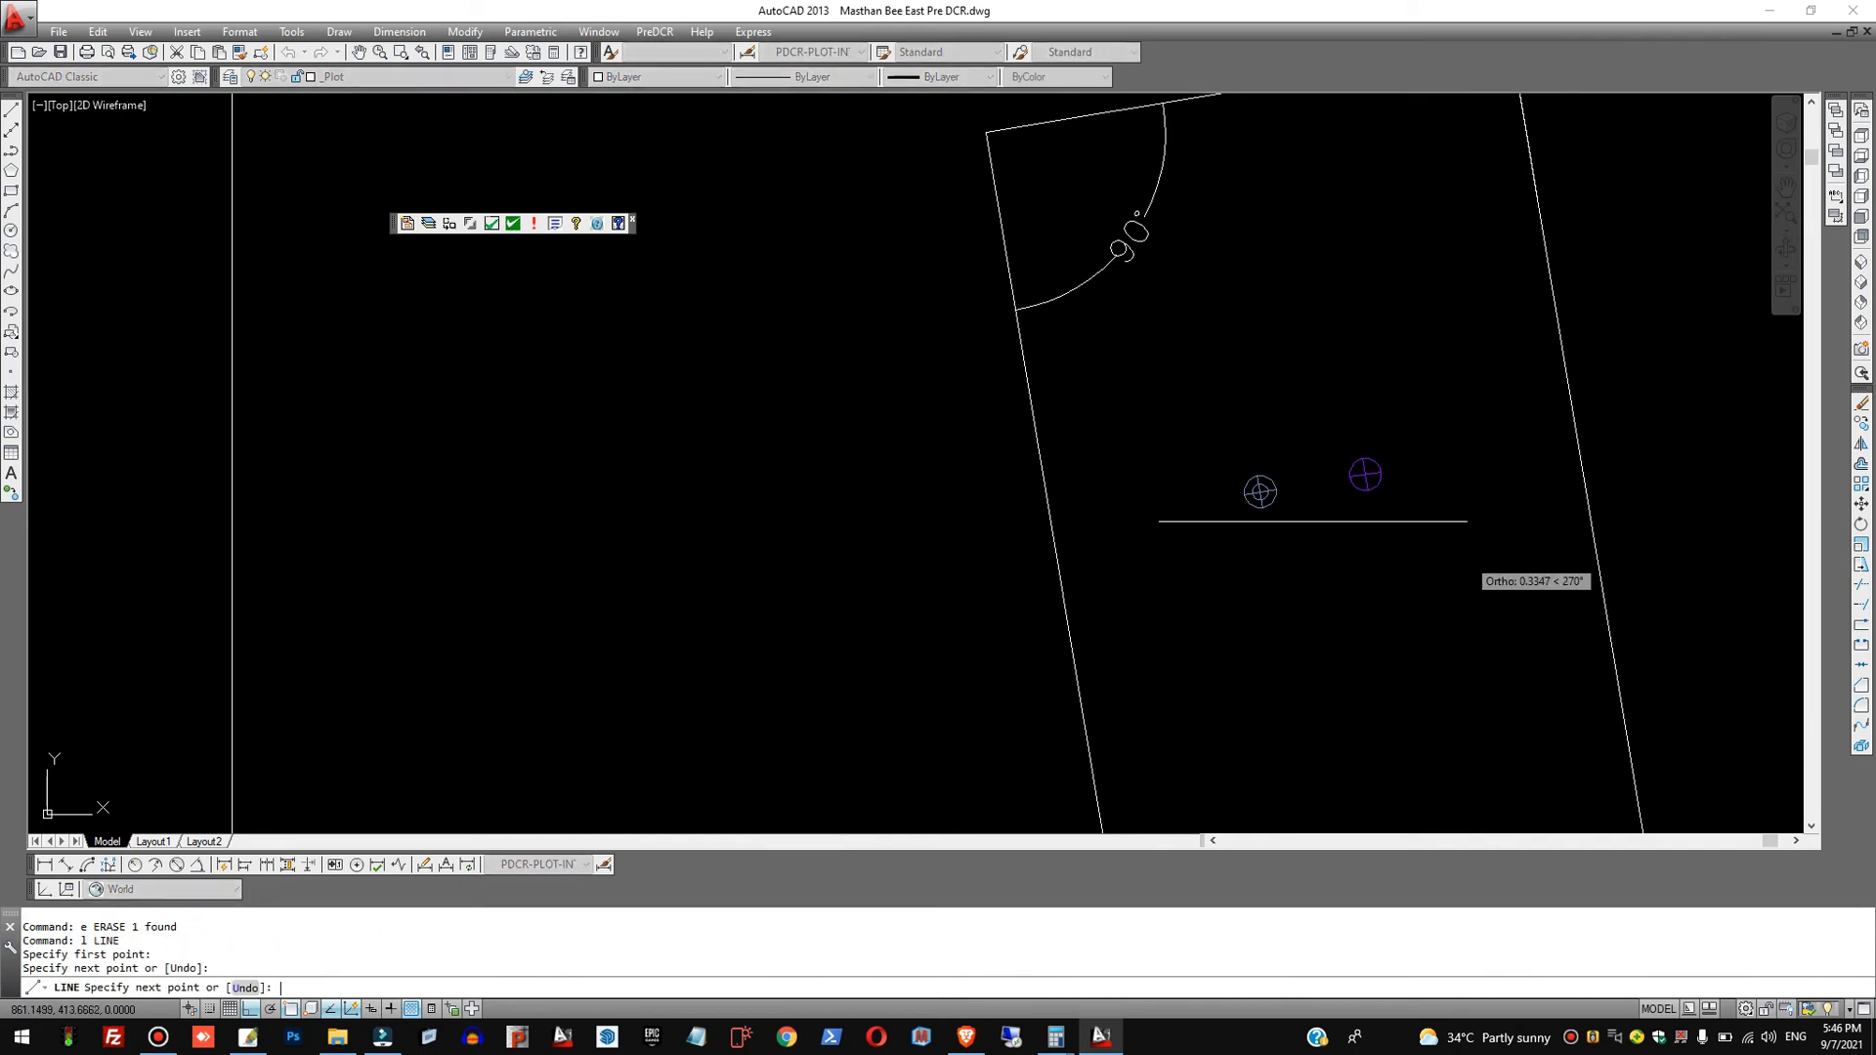
key("Return")
Erase the horizontal test line below the direction circles.
scroll(1358, 536, "up", 5)
left_click(1478, 593)
left_click(1456, 459)
type("e")
key("Return")
scroll(1361, 498, "down", 4)
scroll(1319, 542, "down", 4)
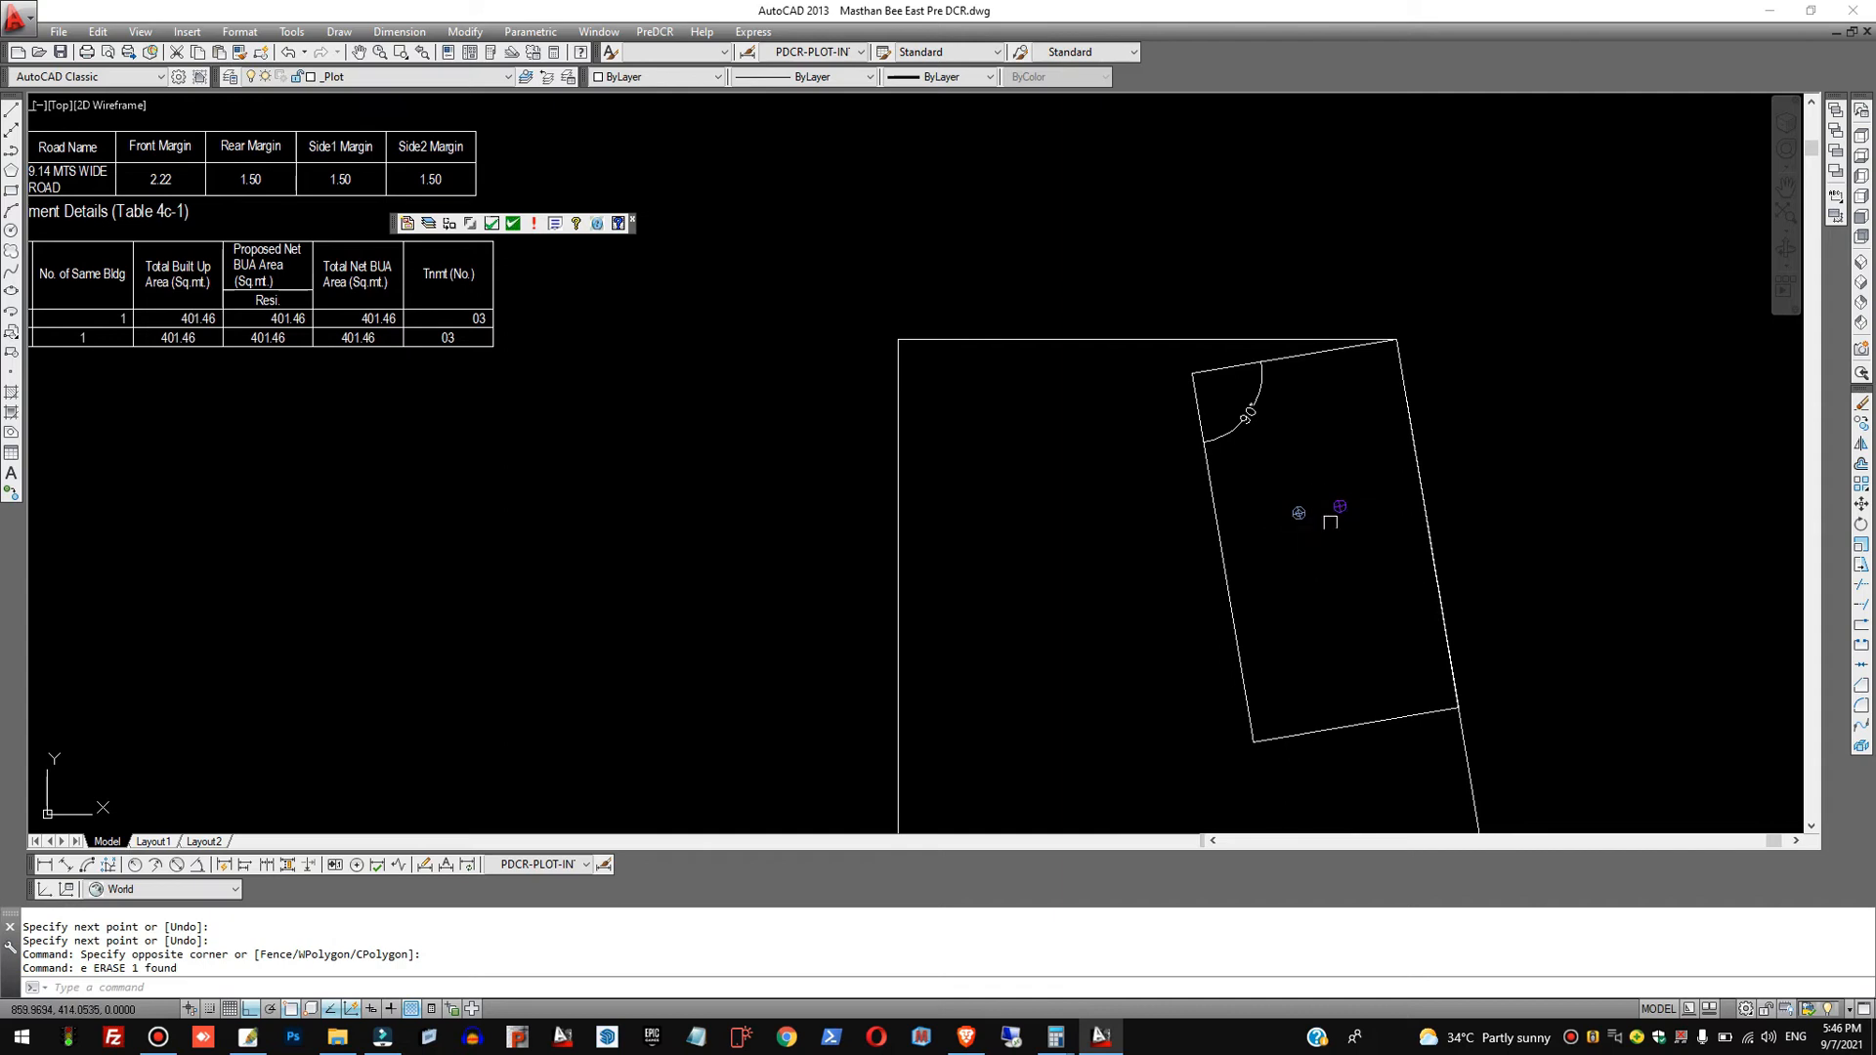
Set SNAPANG to the slanted side's direction by picking the building's upper-right and lower-right corners.
scroll(1325, 526, "up", 2)
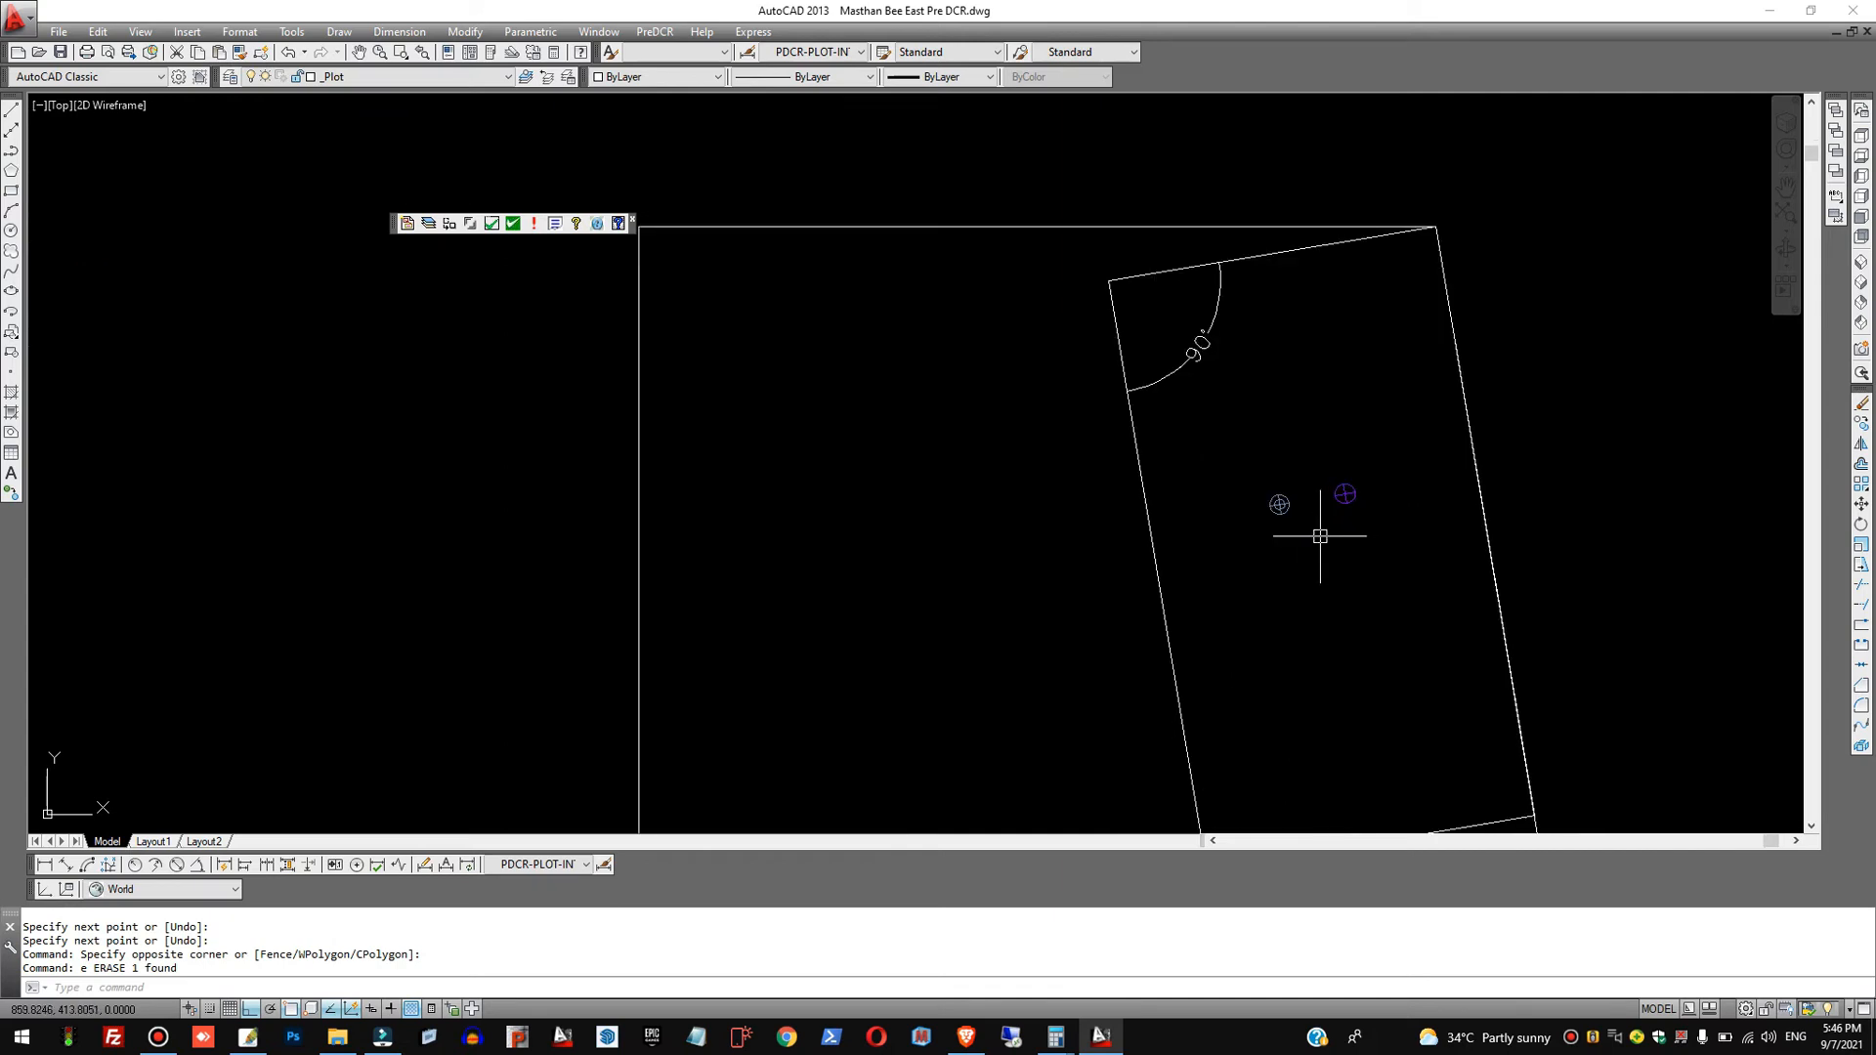
scroll(1203, 478, "down", 2)
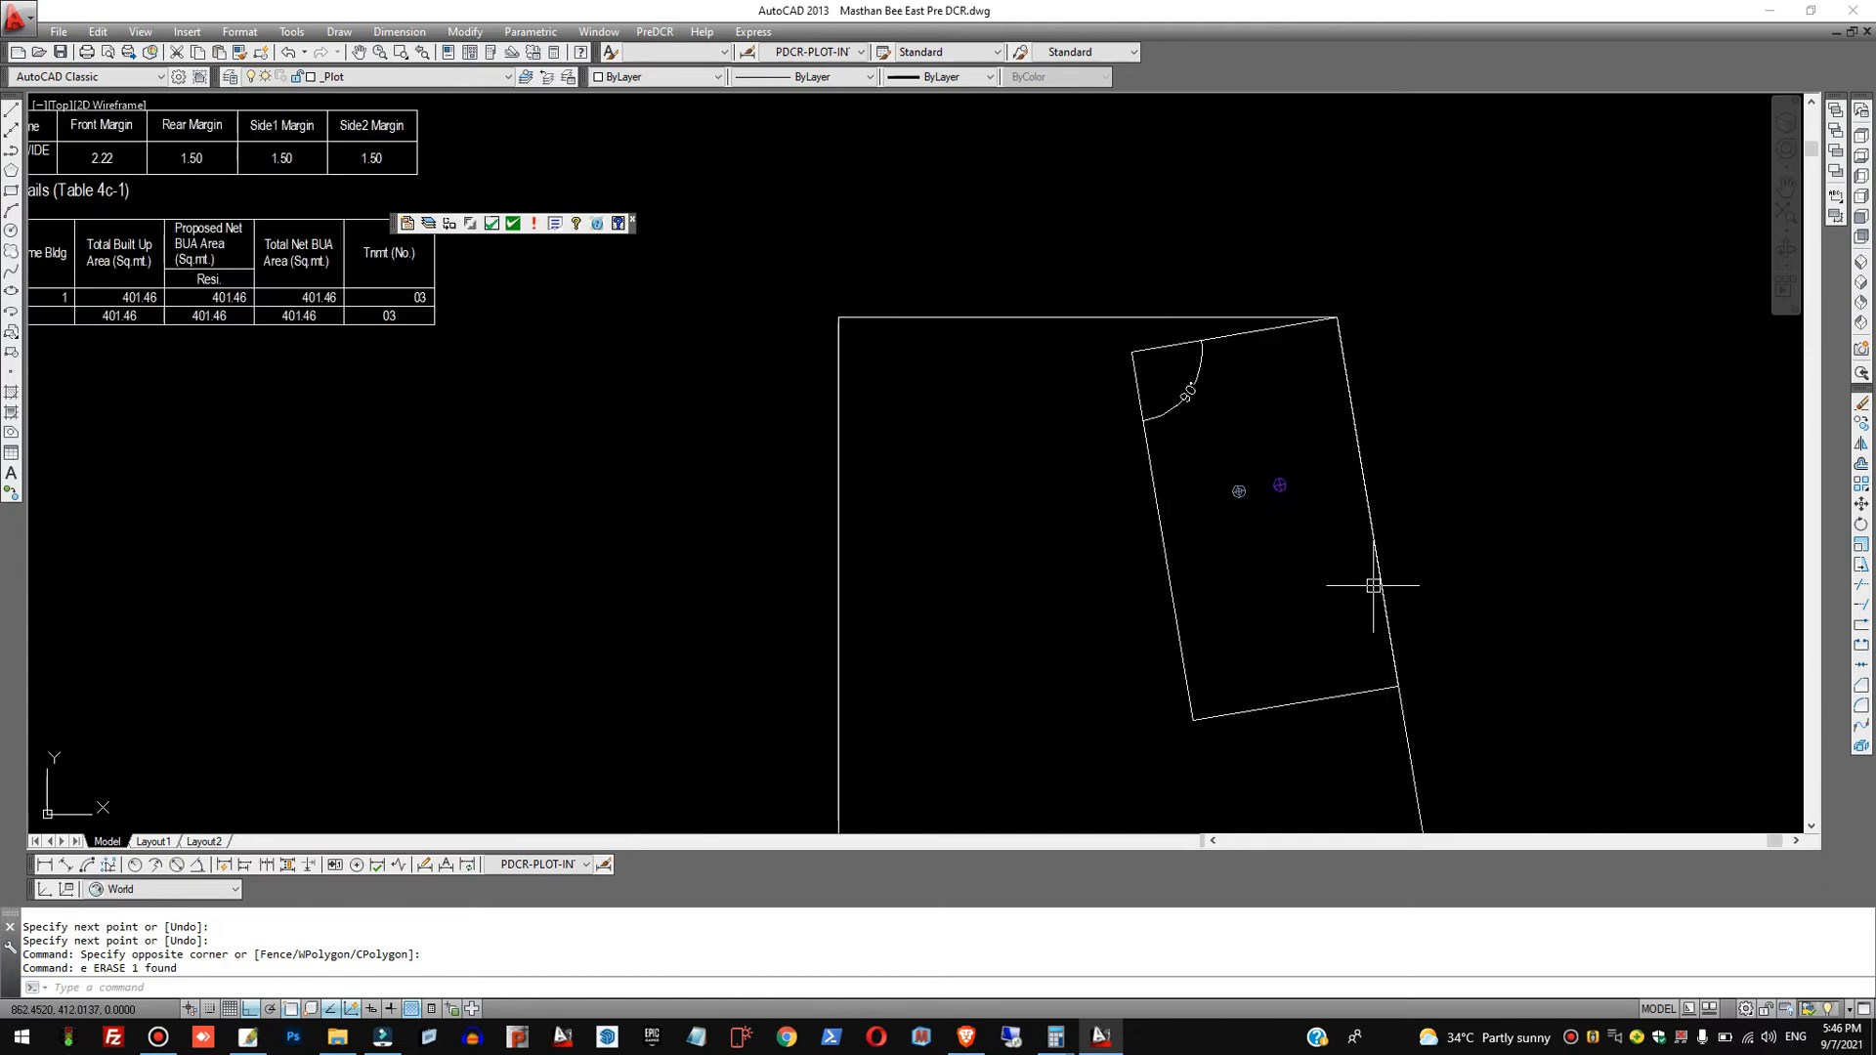
scroll(1377, 653, "down", 3)
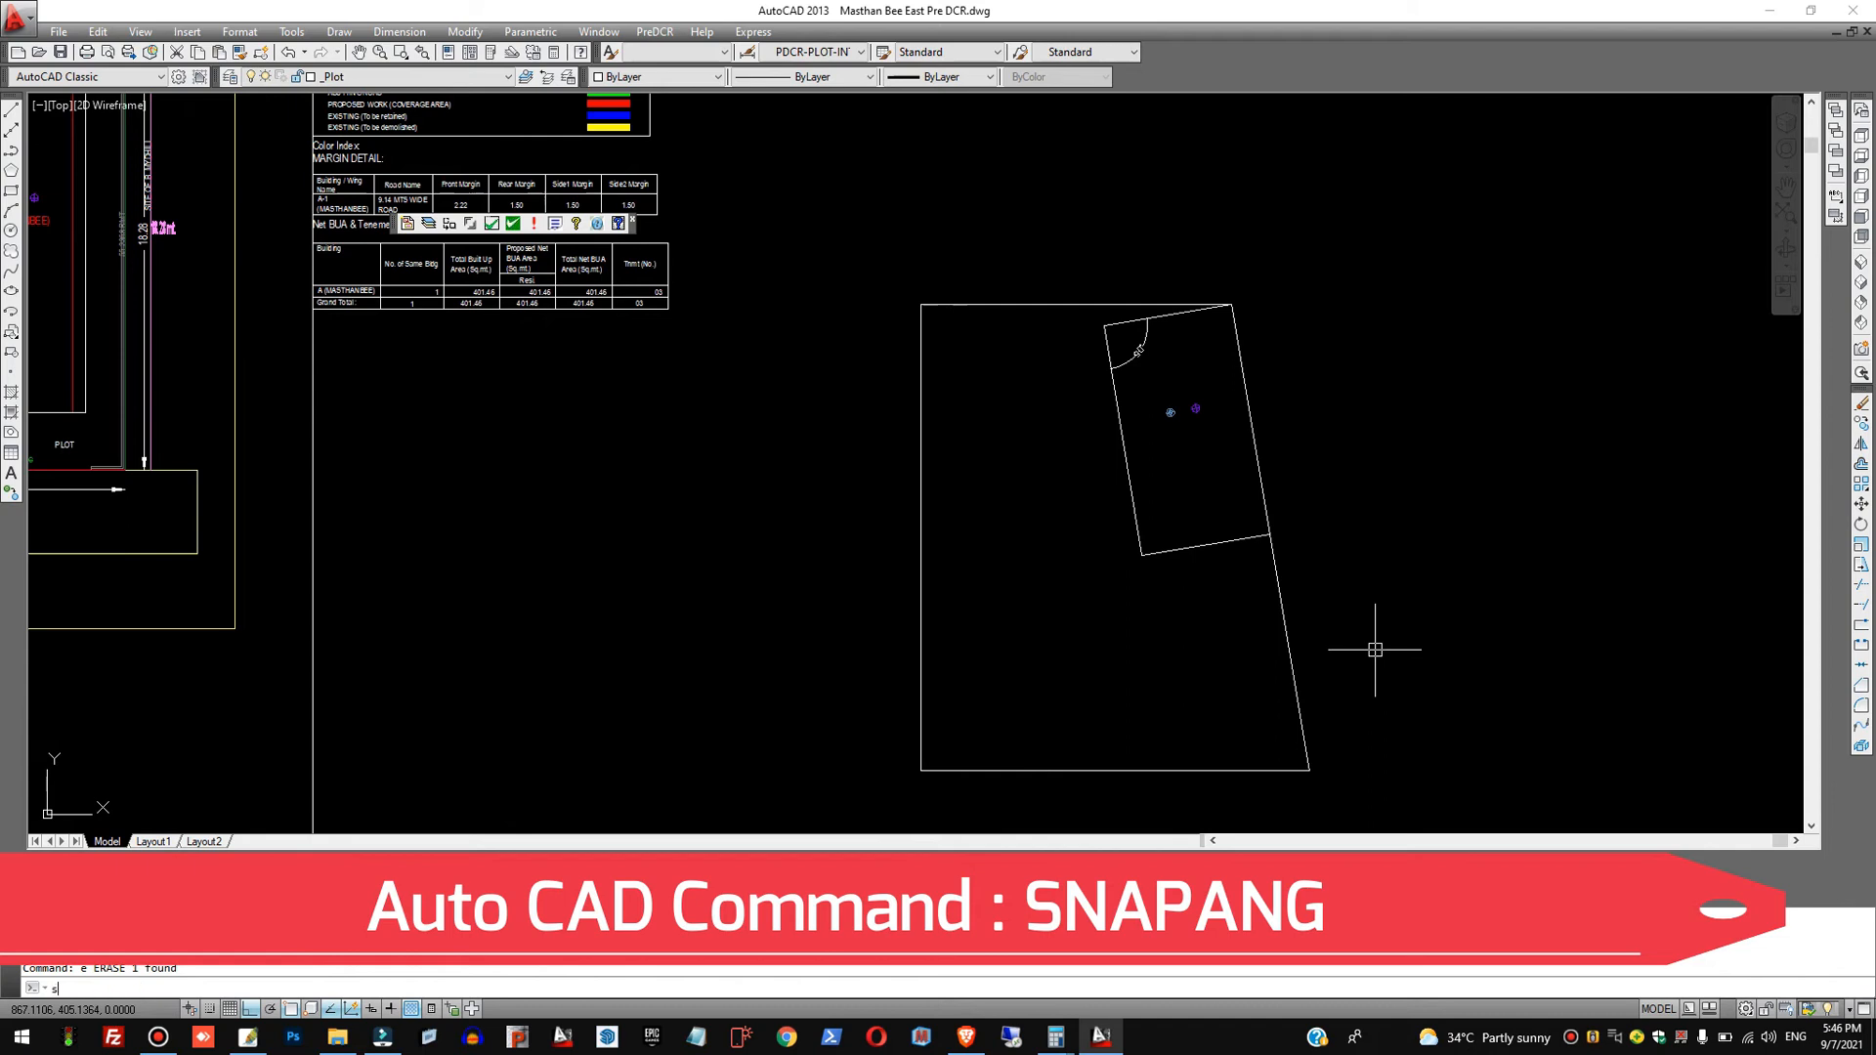
type("napa")
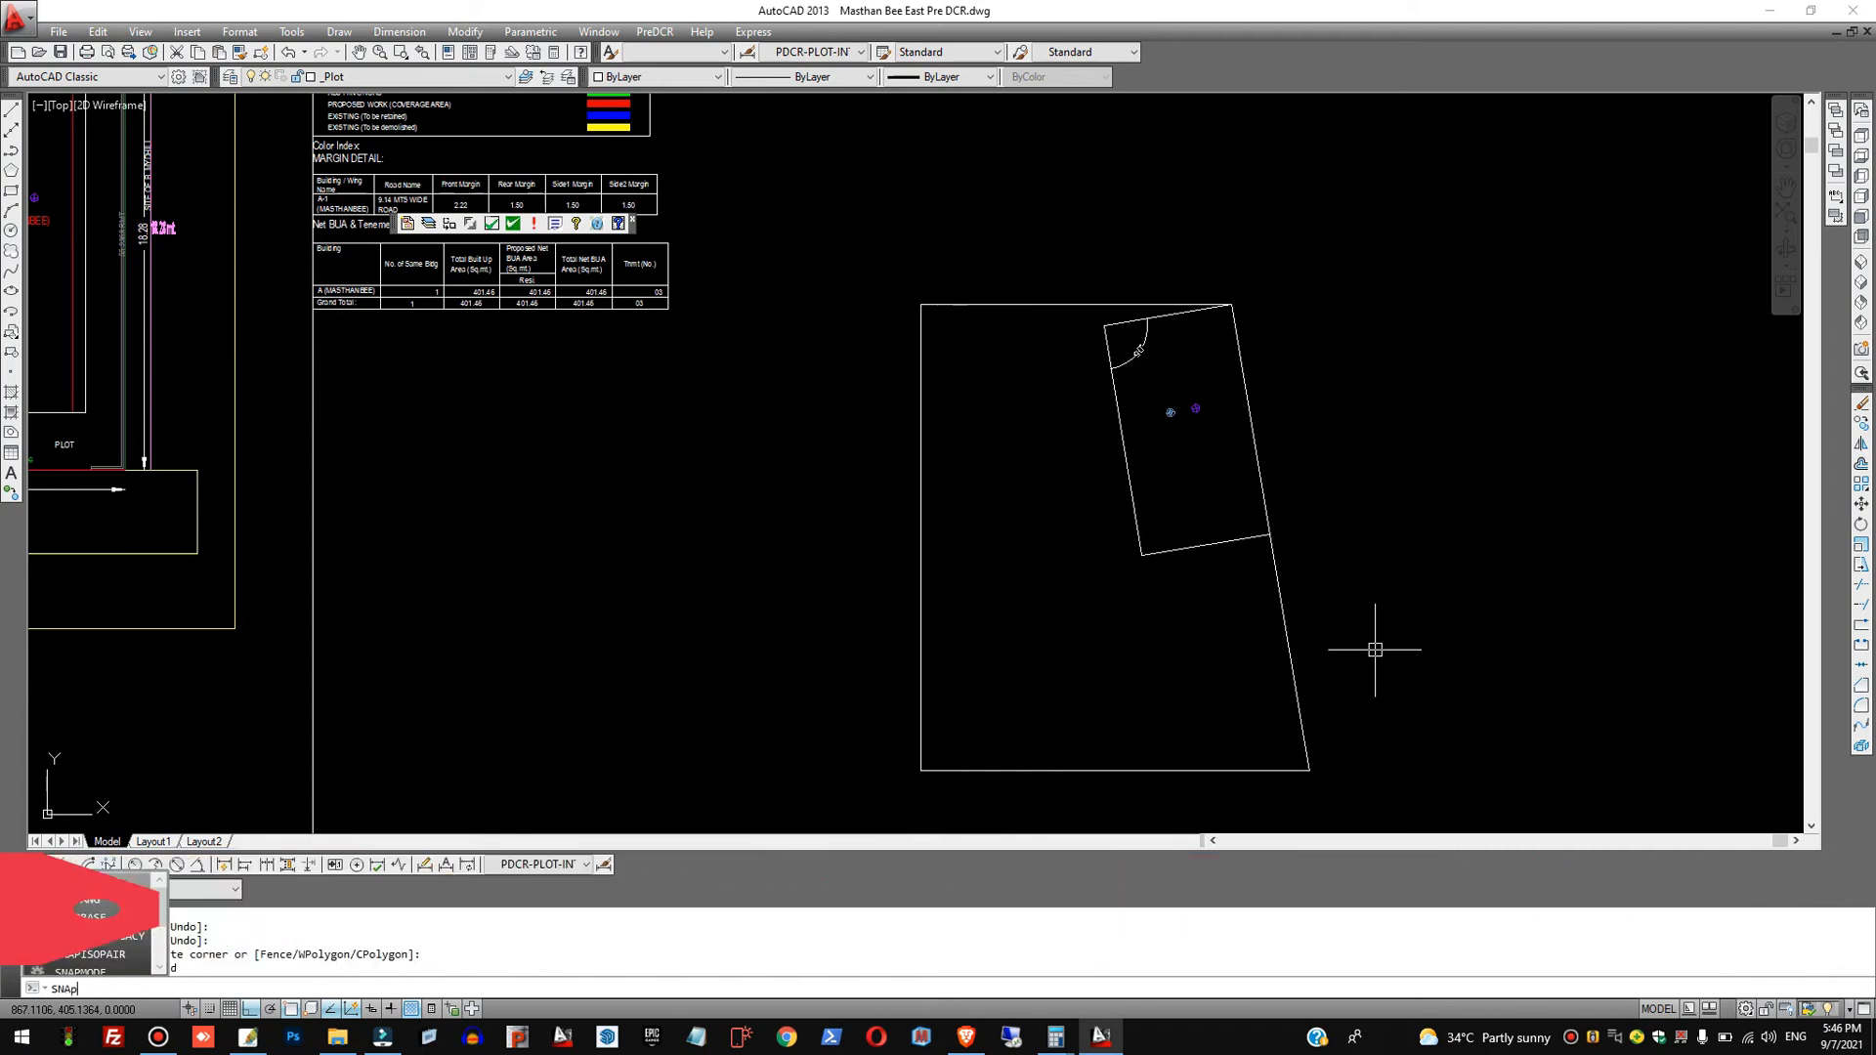
type("n")
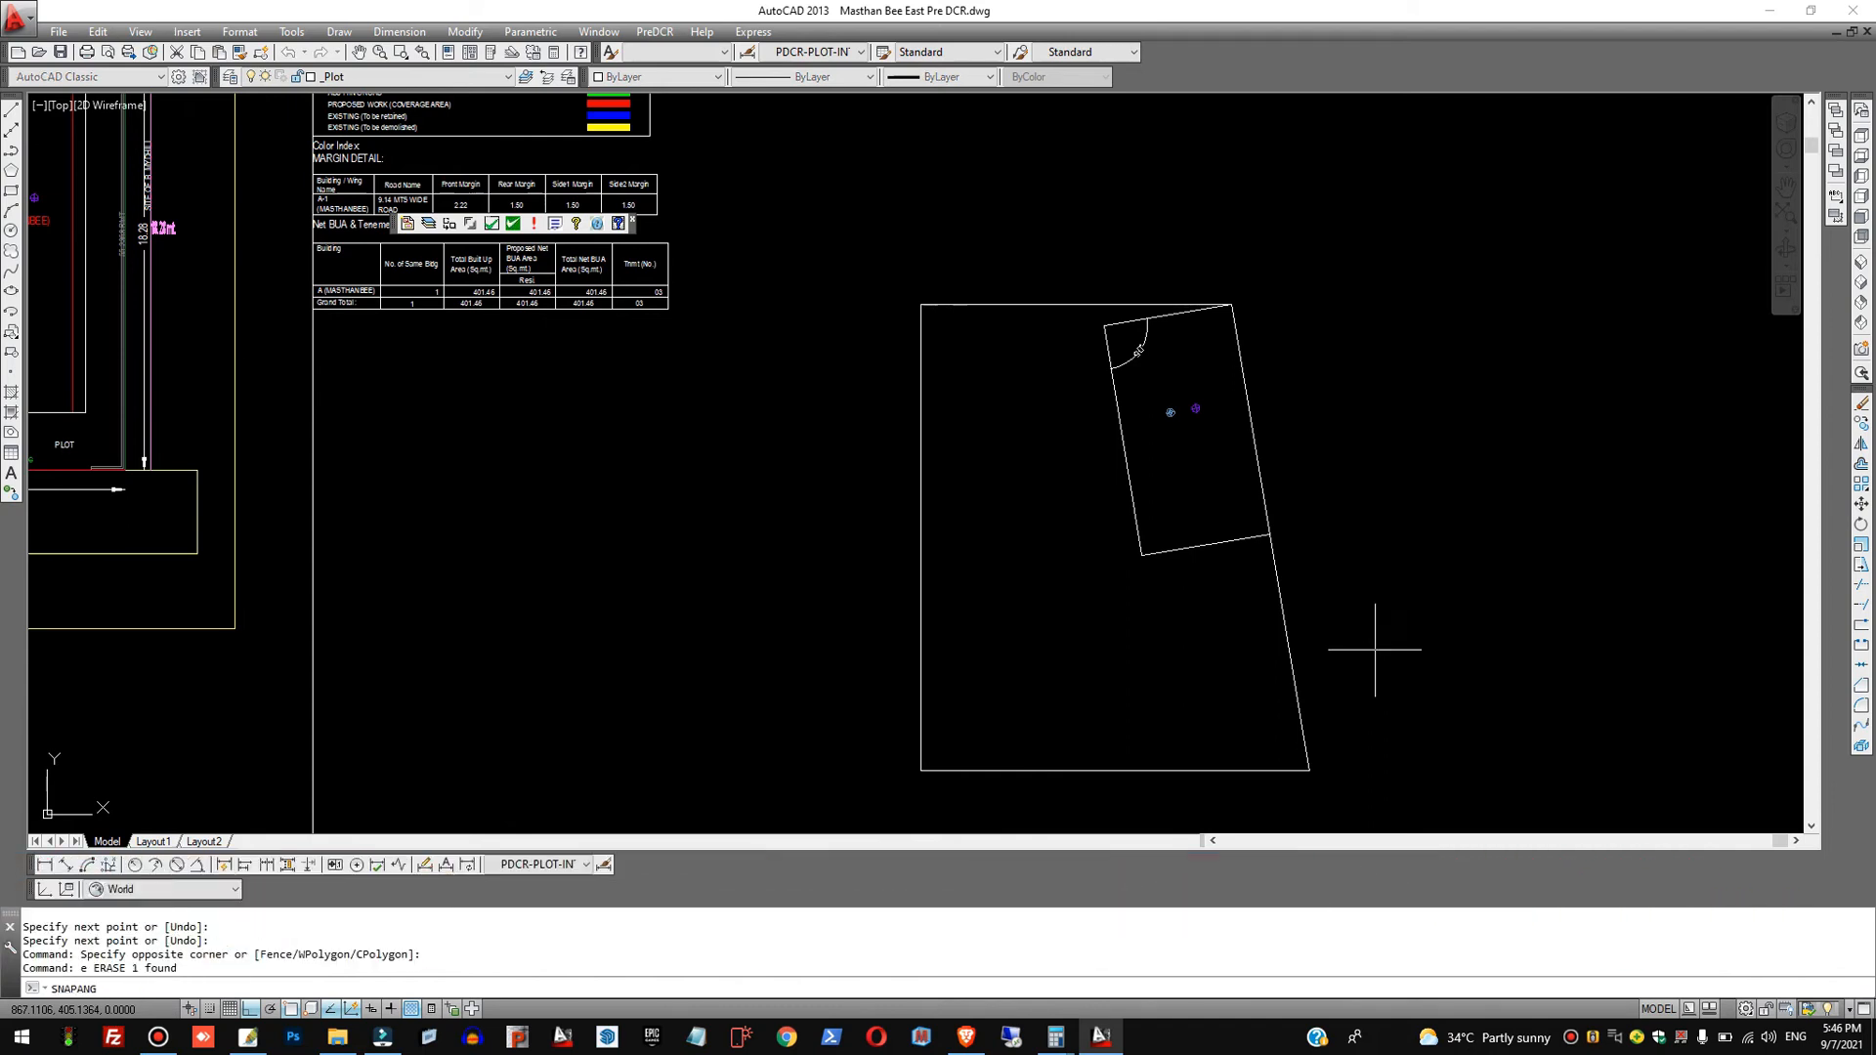
type("g")
key("Return")
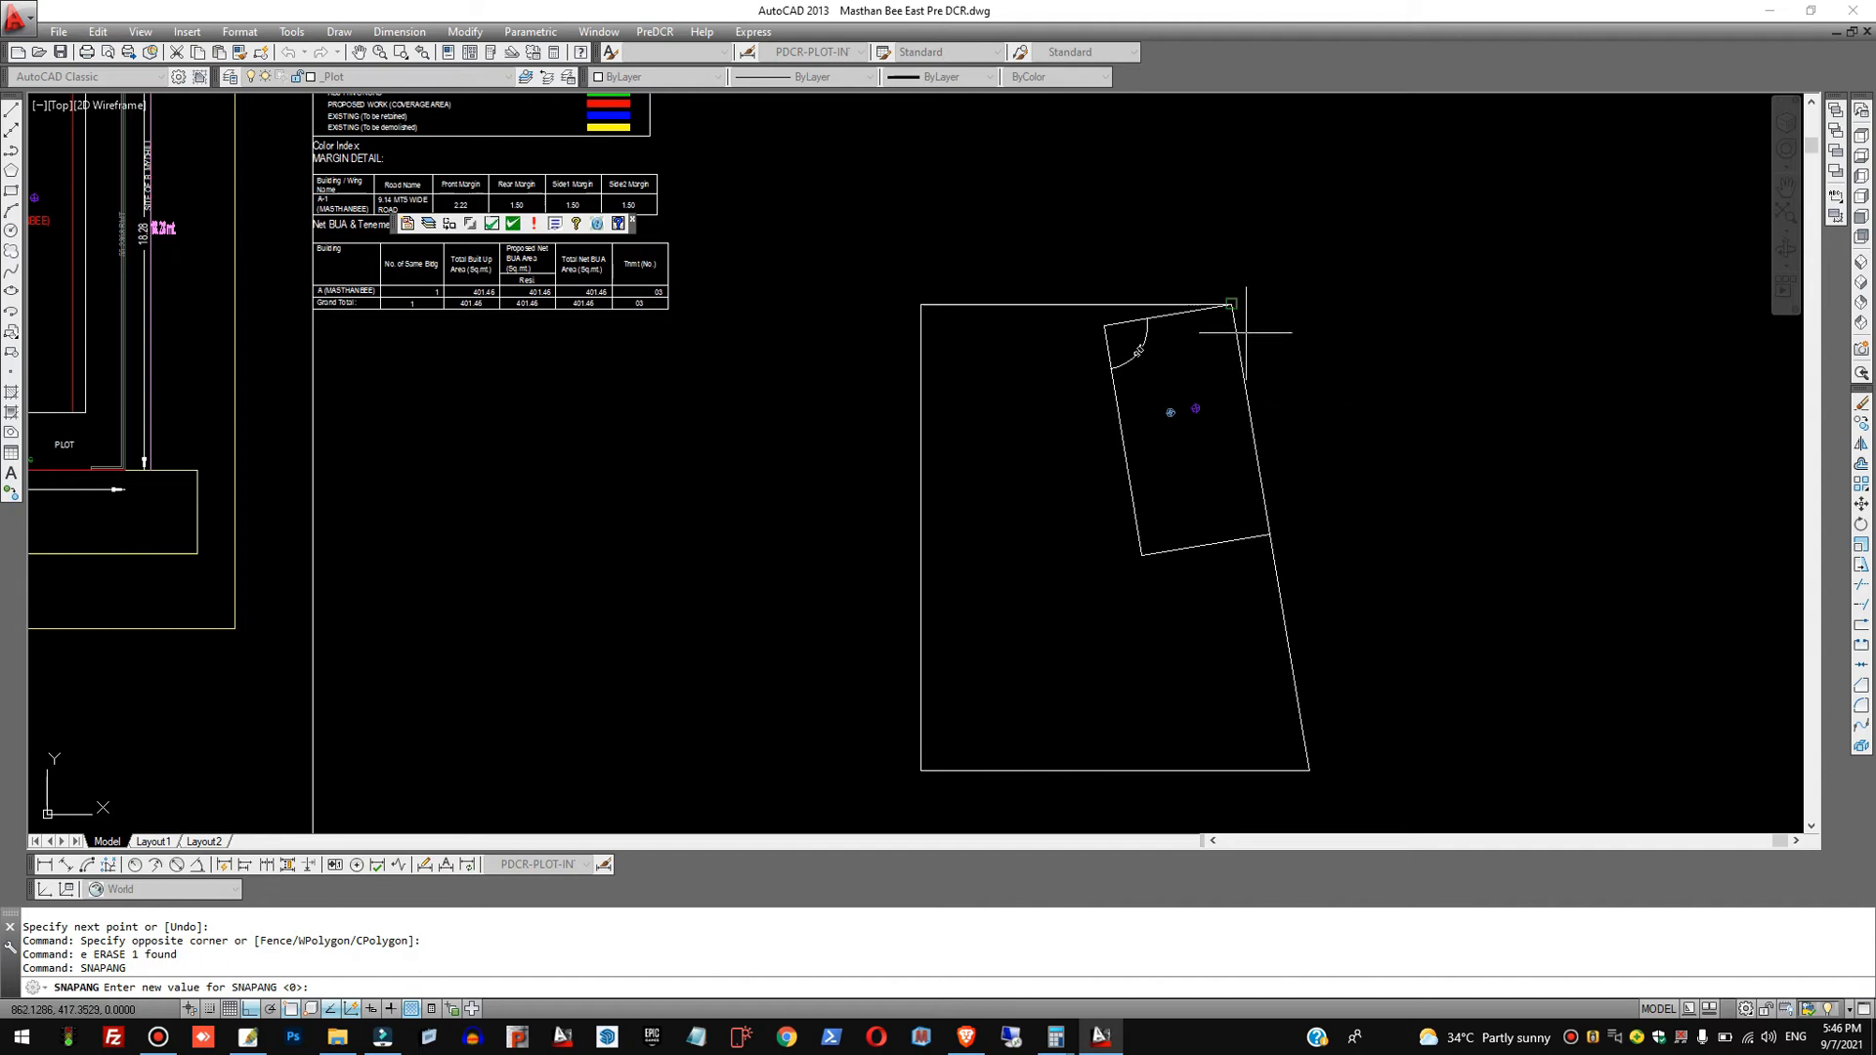
left_click(1231, 304)
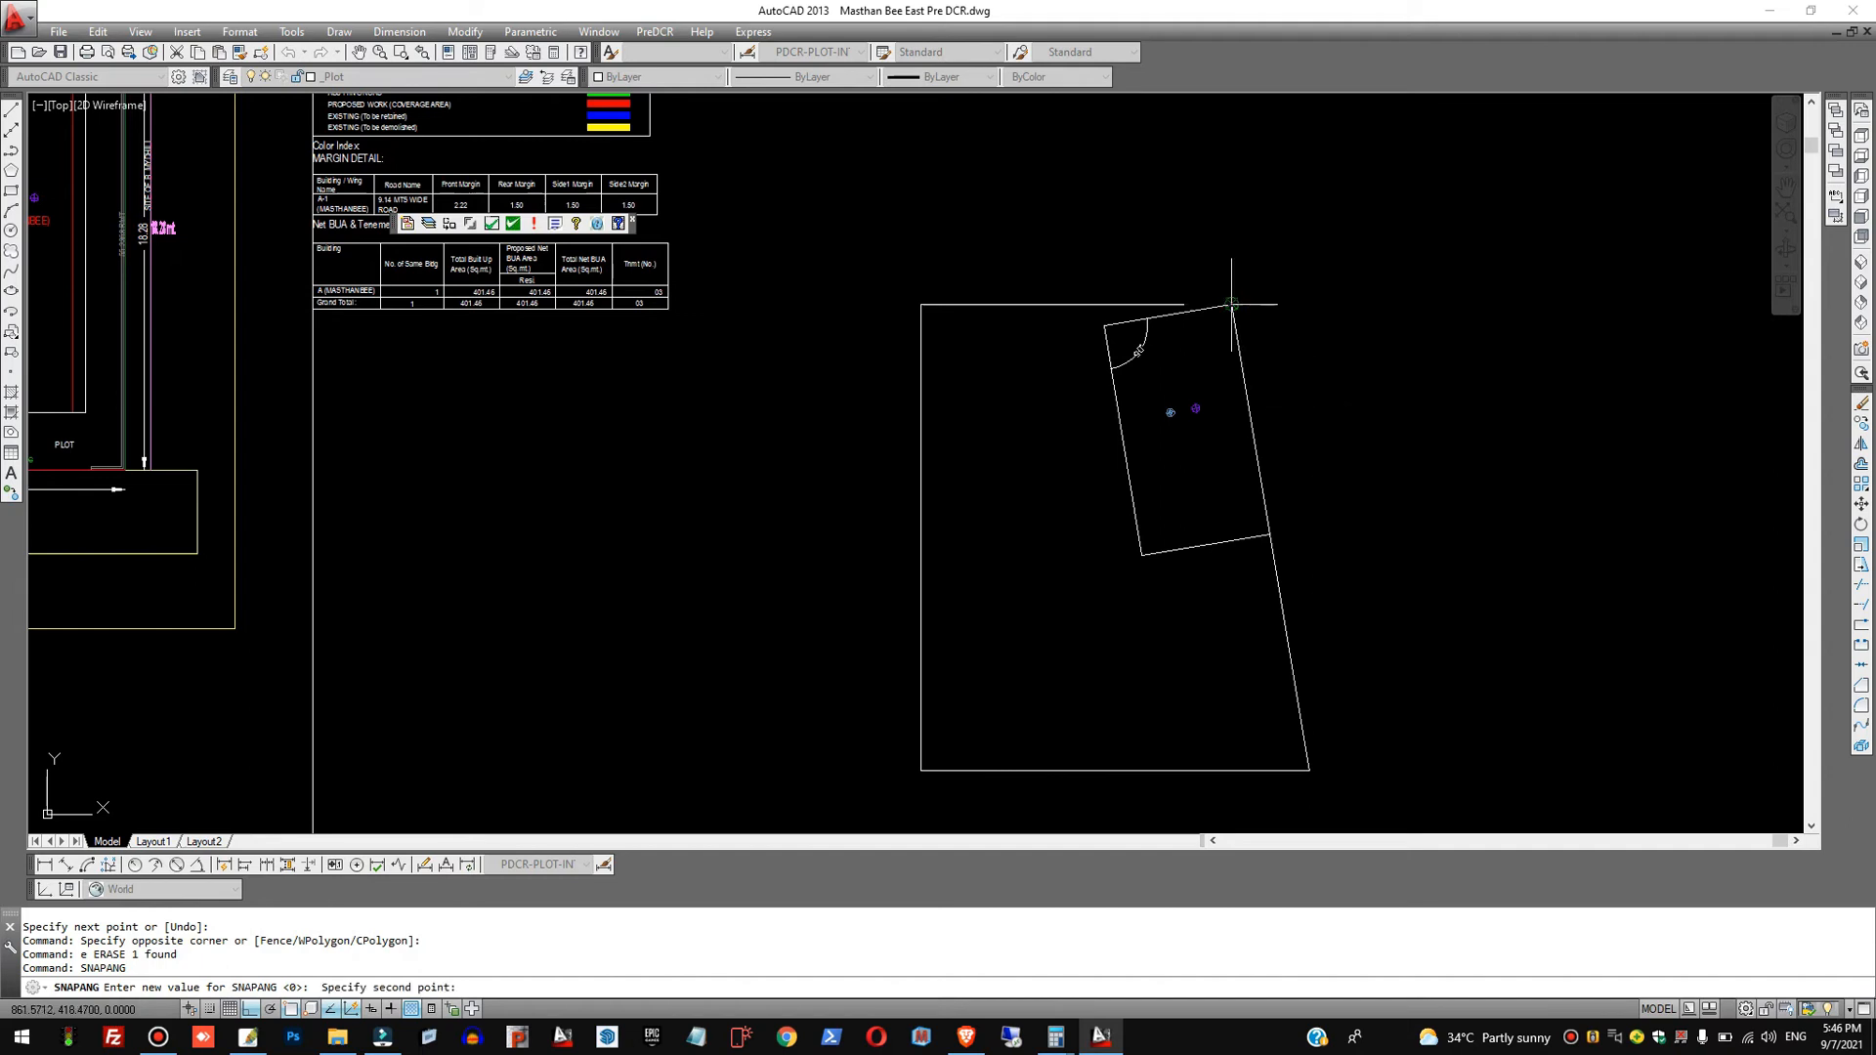
left_click(1269, 535)
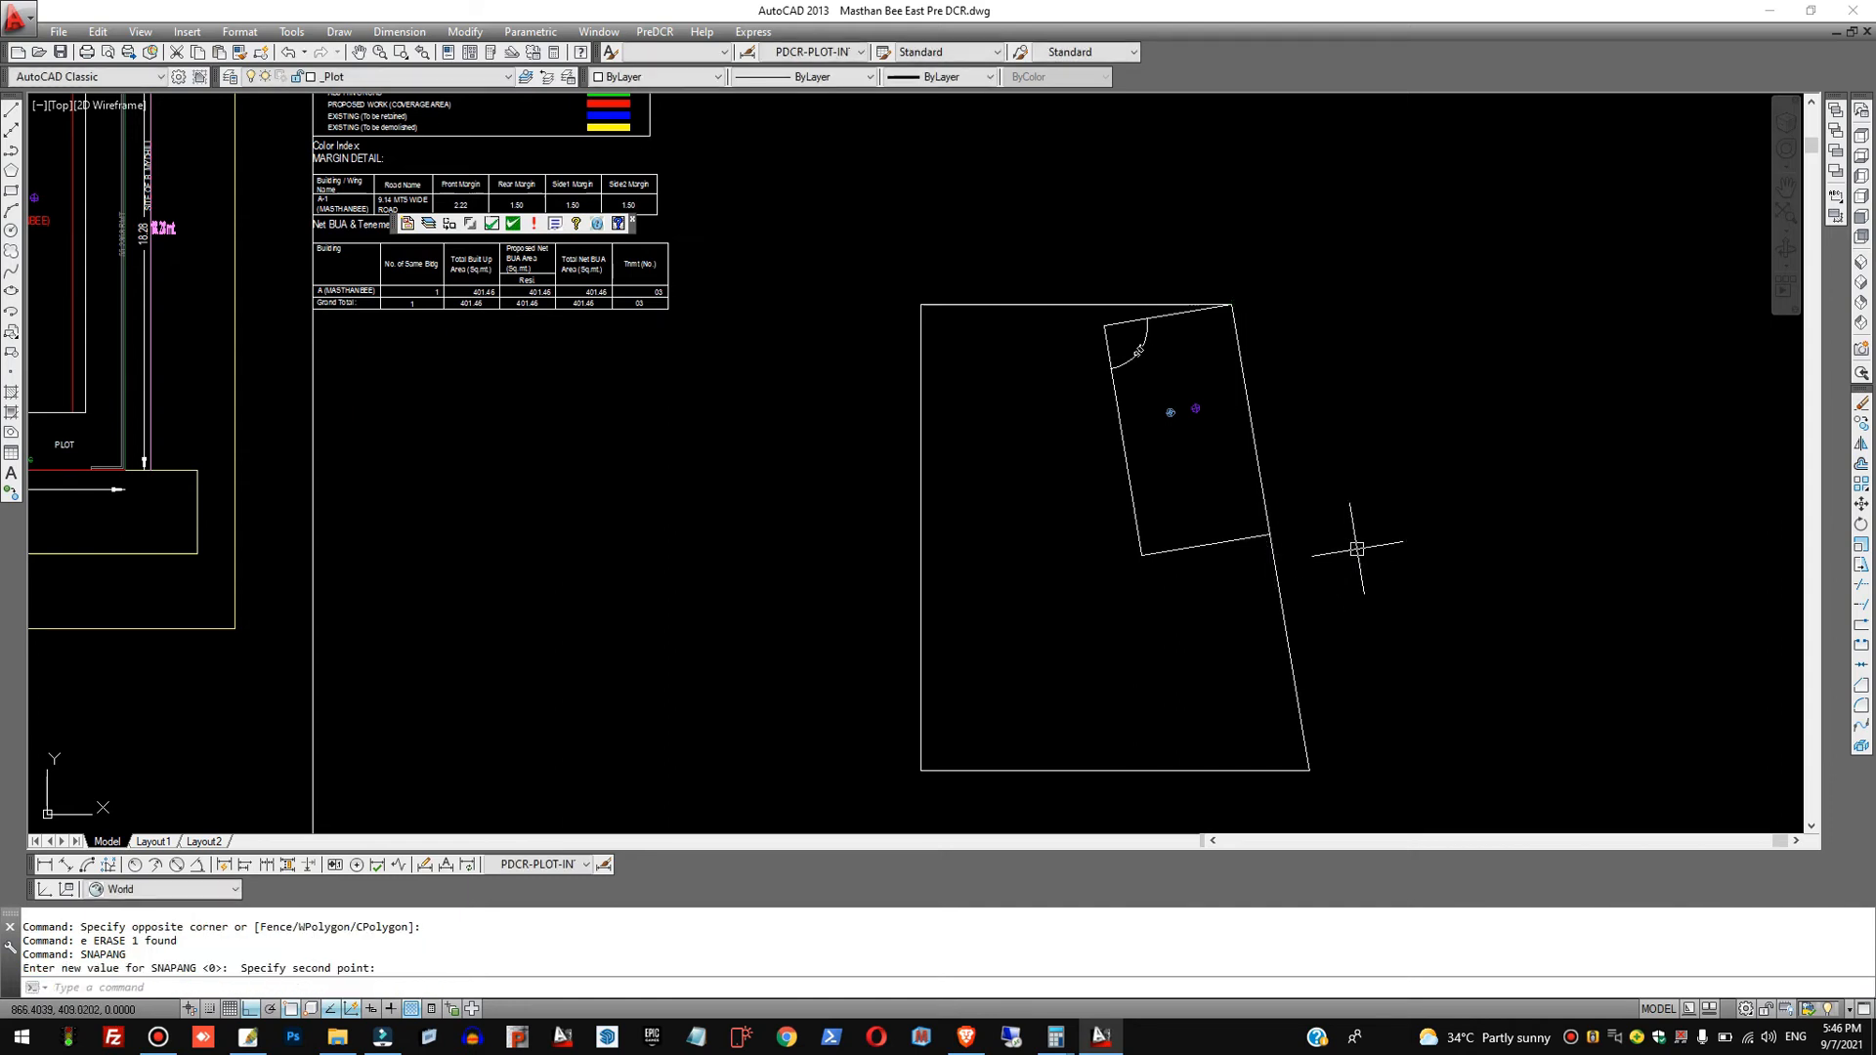
Draw a spiral-like chain of ten connected ortho line segments to the right of the plot, following the rotated snap angle.
type("l")
key("Return")
left_click(1291, 285)
left_click(1326, 510)
left_click(1615, 463)
left_click(1597, 339)
left_click(1373, 375)
left_click(1382, 449)
left_click(1477, 431)
left_click(1453, 276)
left_click(1332, 295)
left_click(1339, 337)
left_click(1404, 328)
key("Return")
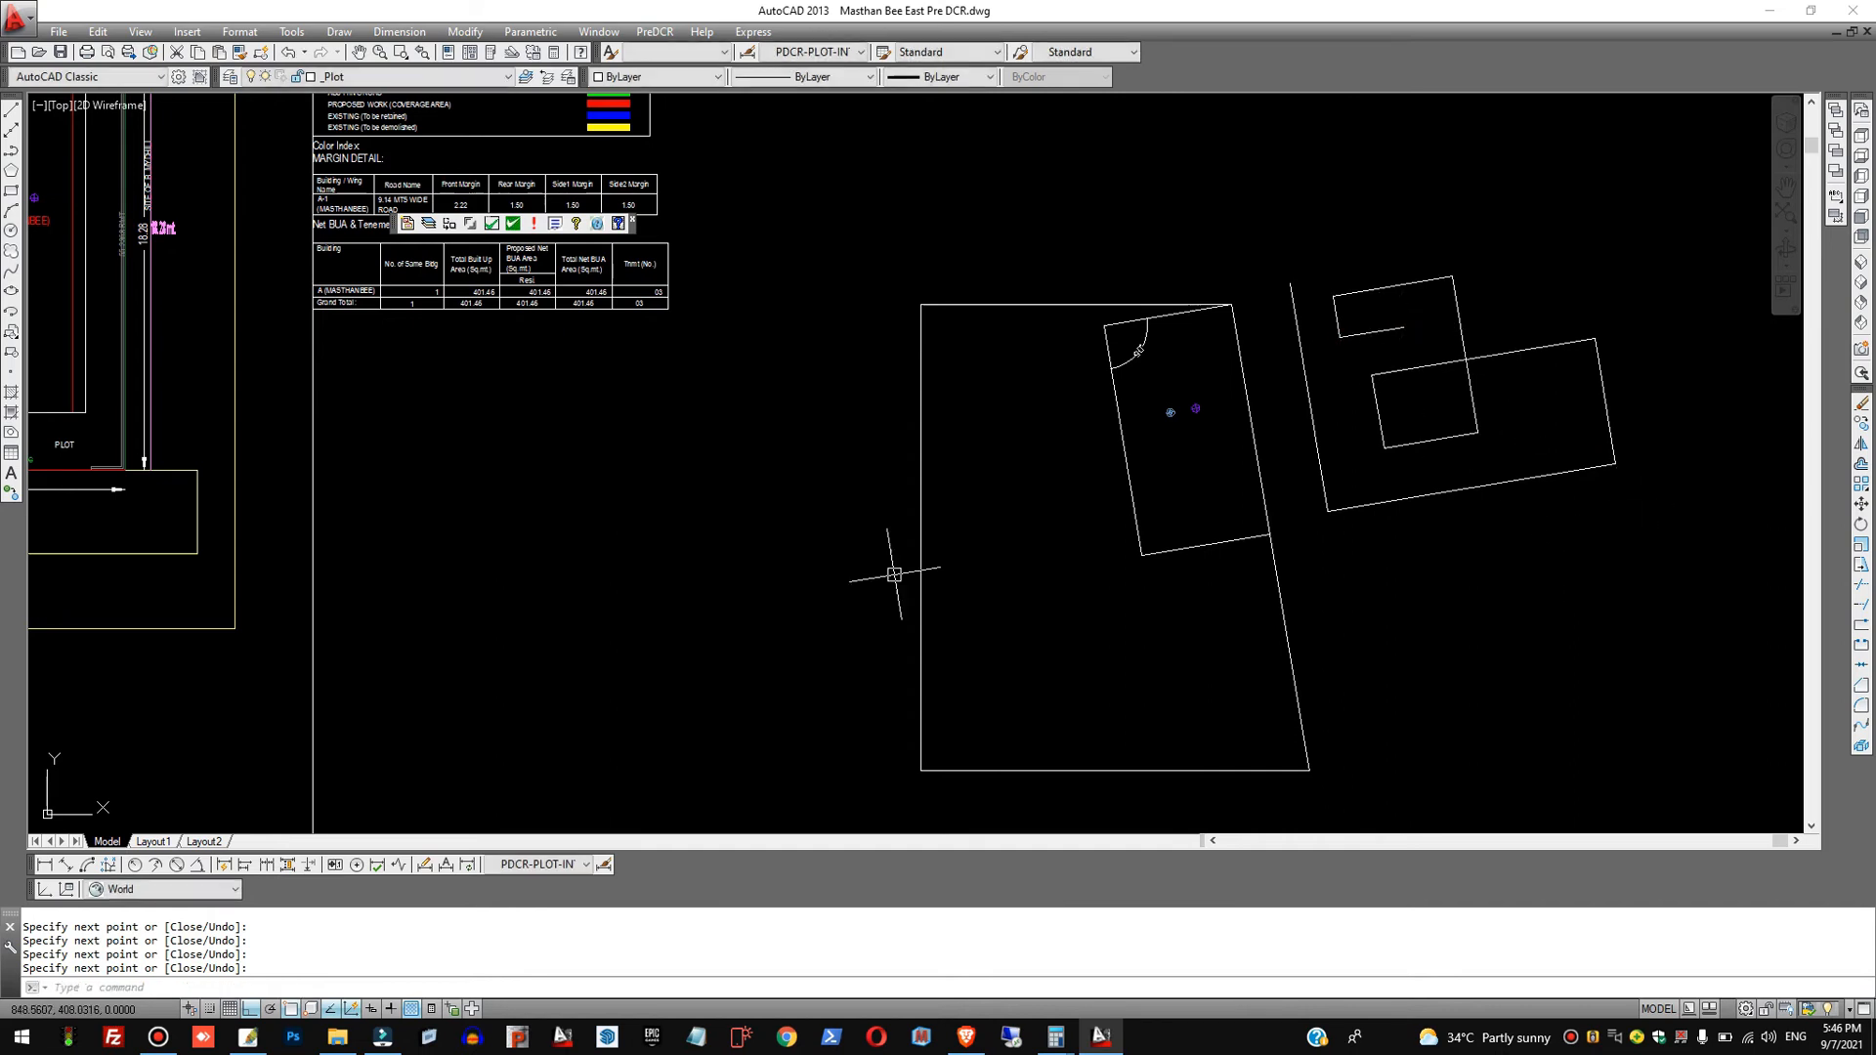
type("l")
key("Return")
left_click(822, 388)
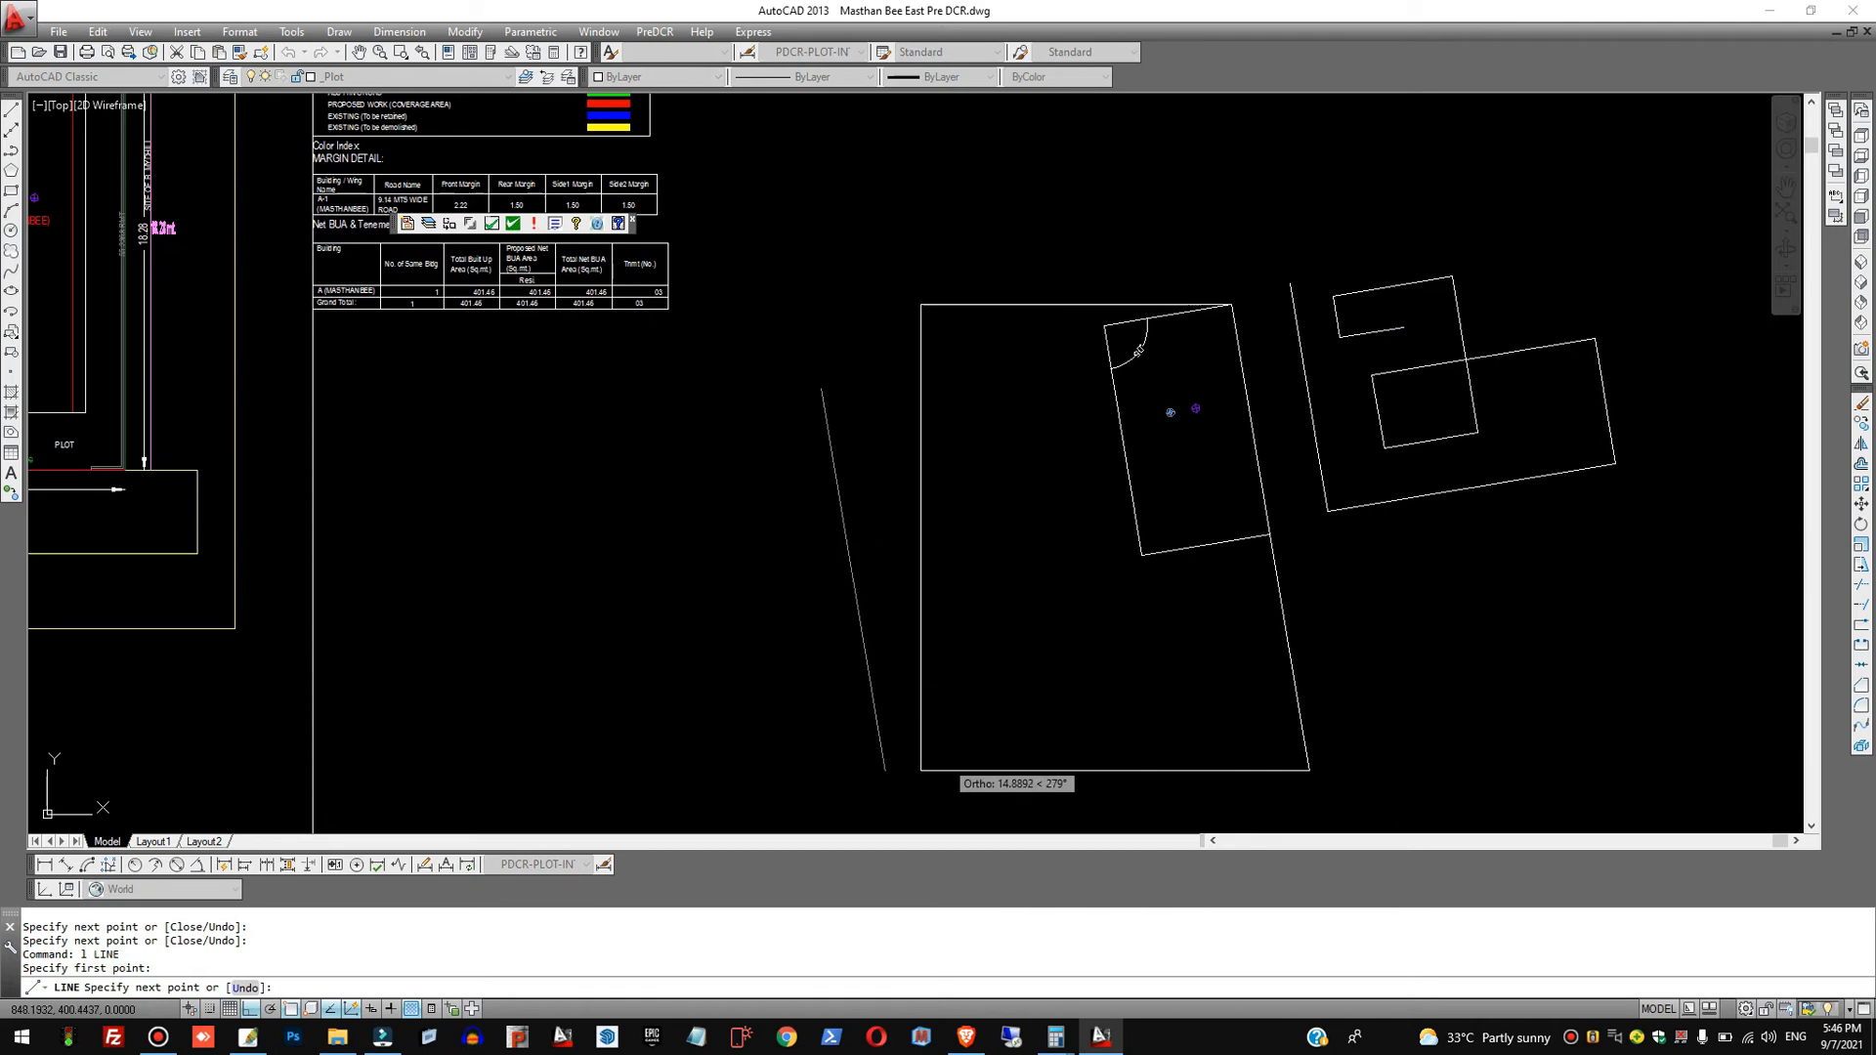
key("Escape")
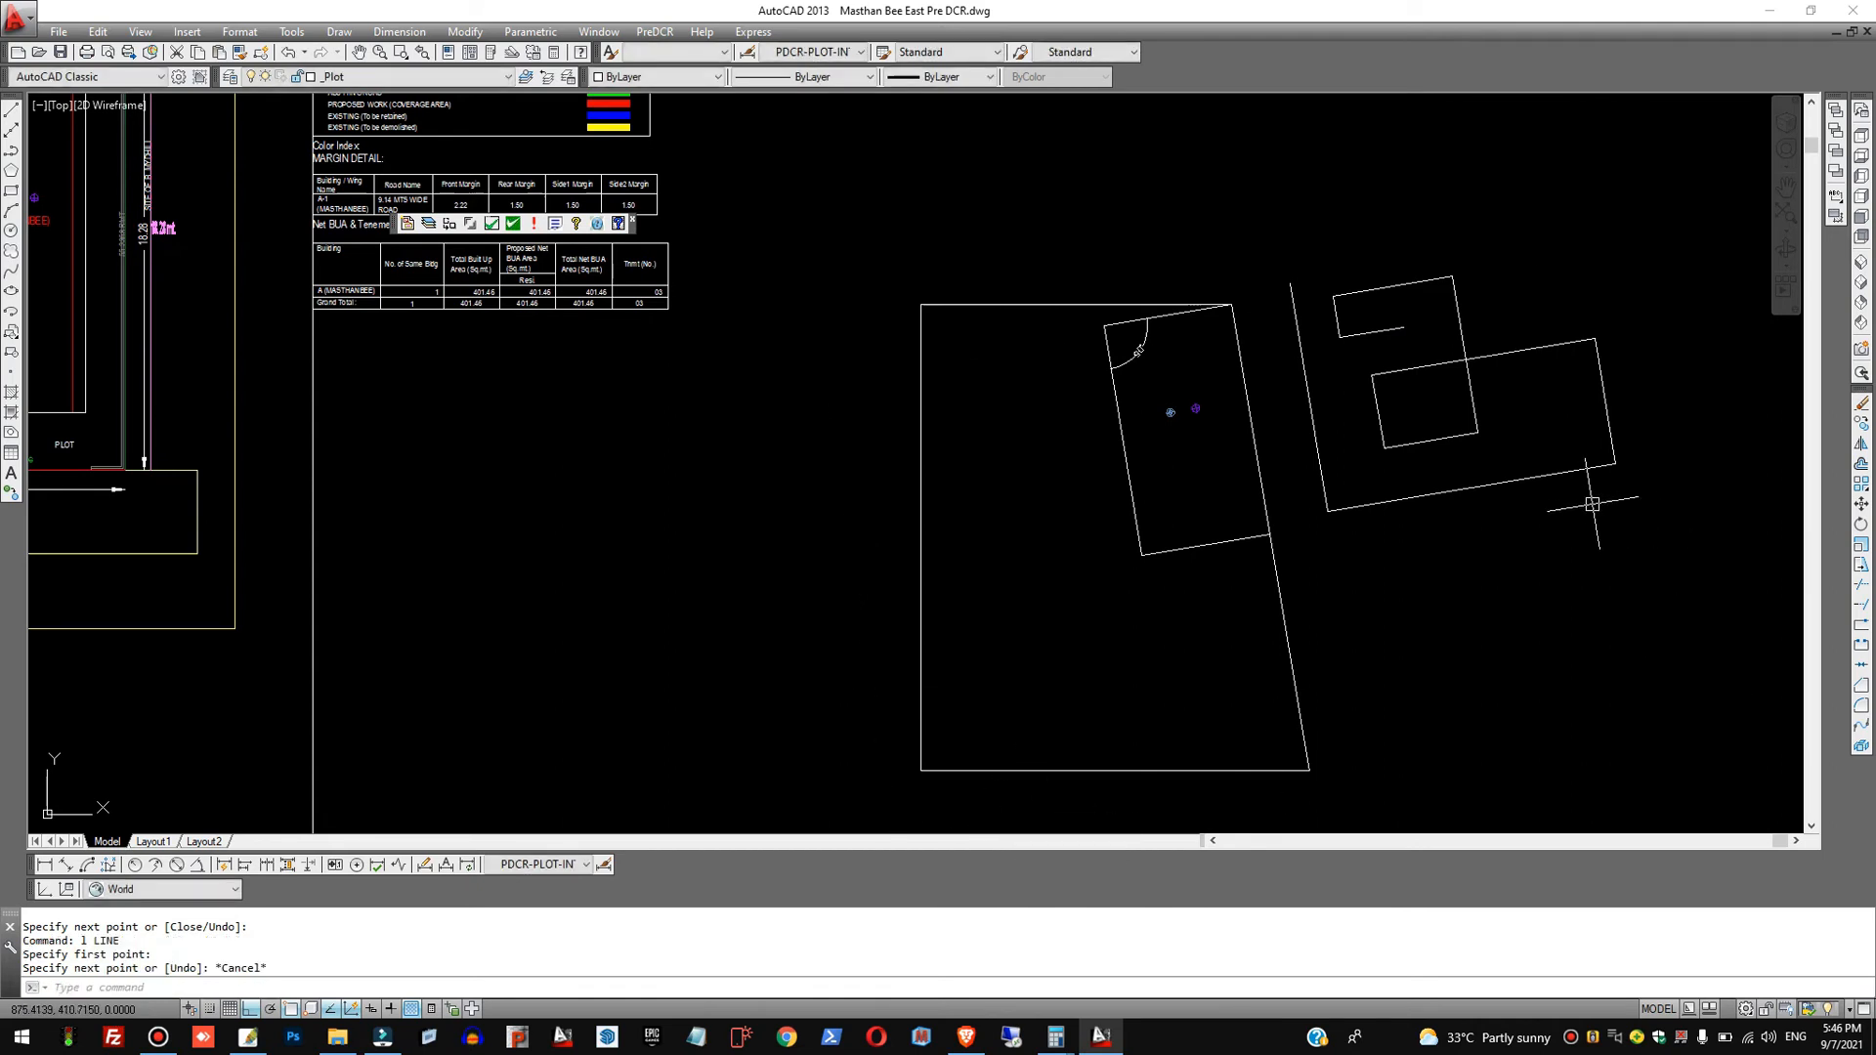
Stretch the plot's lower-right corner about 1.46 units down along the slanted side so the bottom edge tilts.
scroll(974, 499, "down", 2)
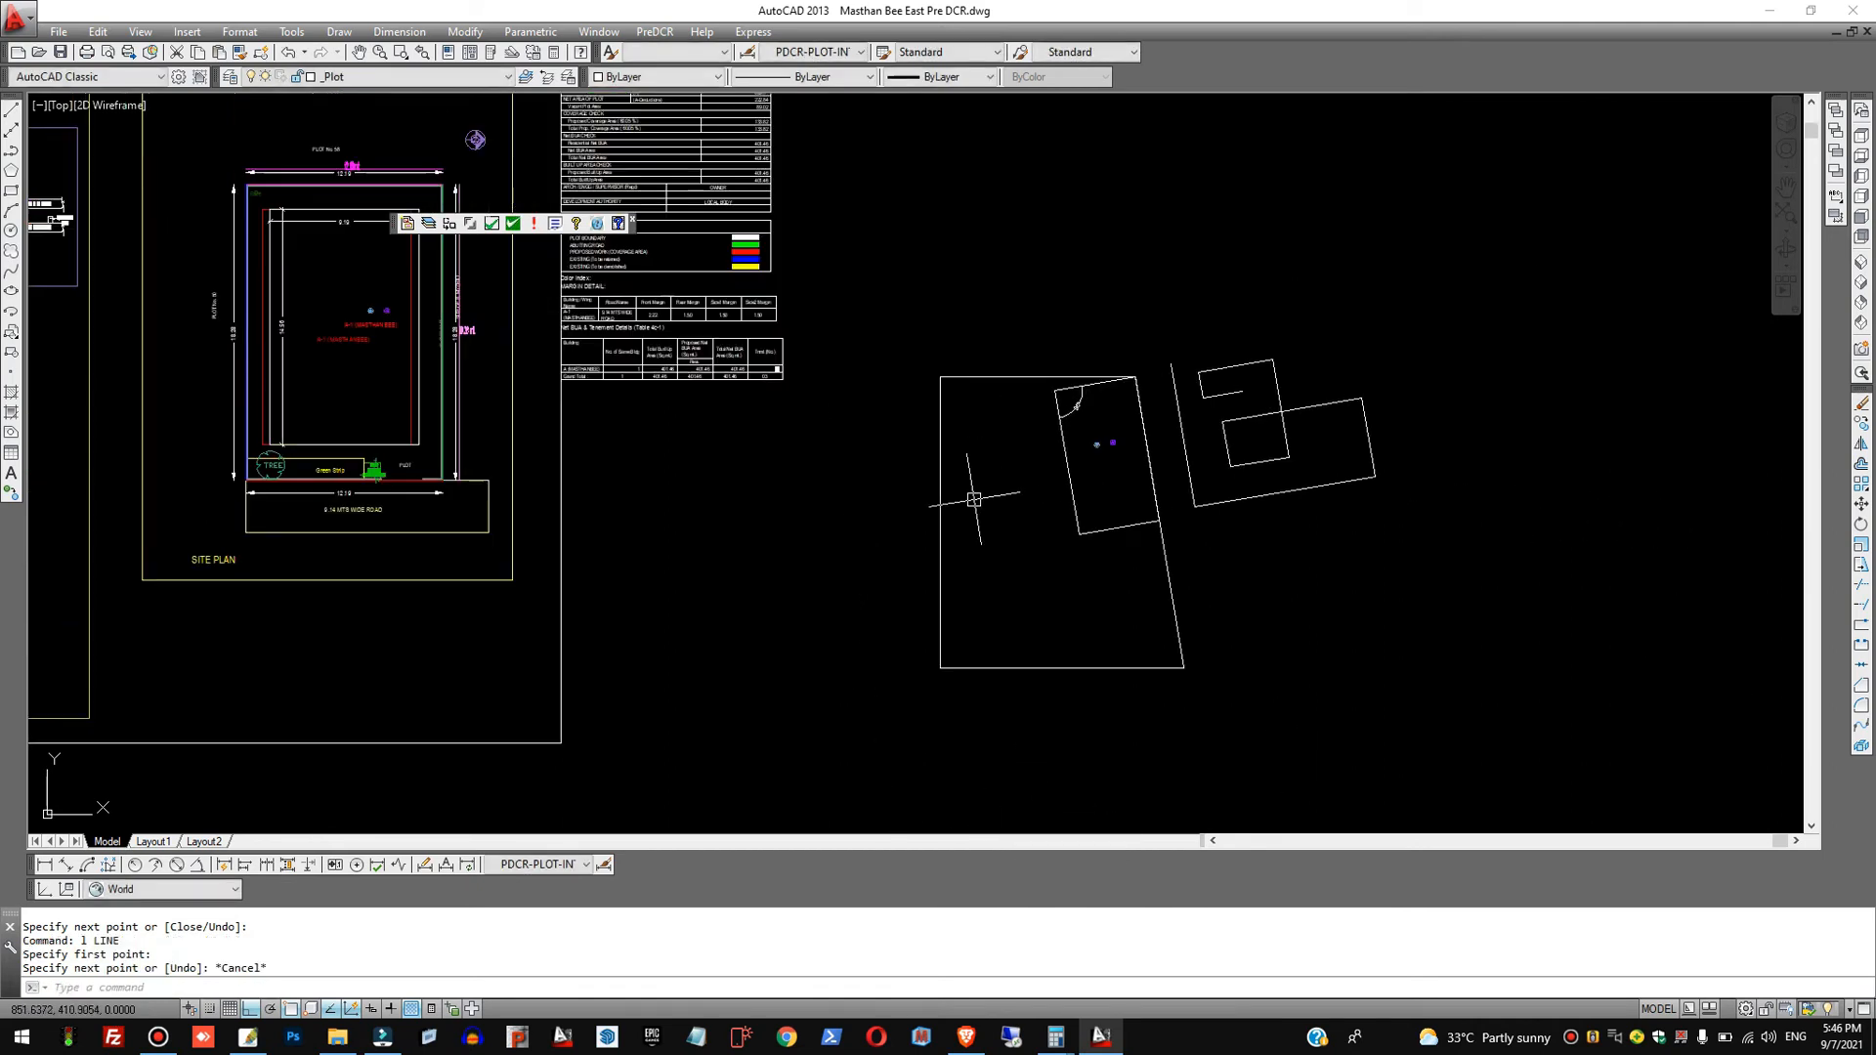
scroll(1045, 713, "up", 4)
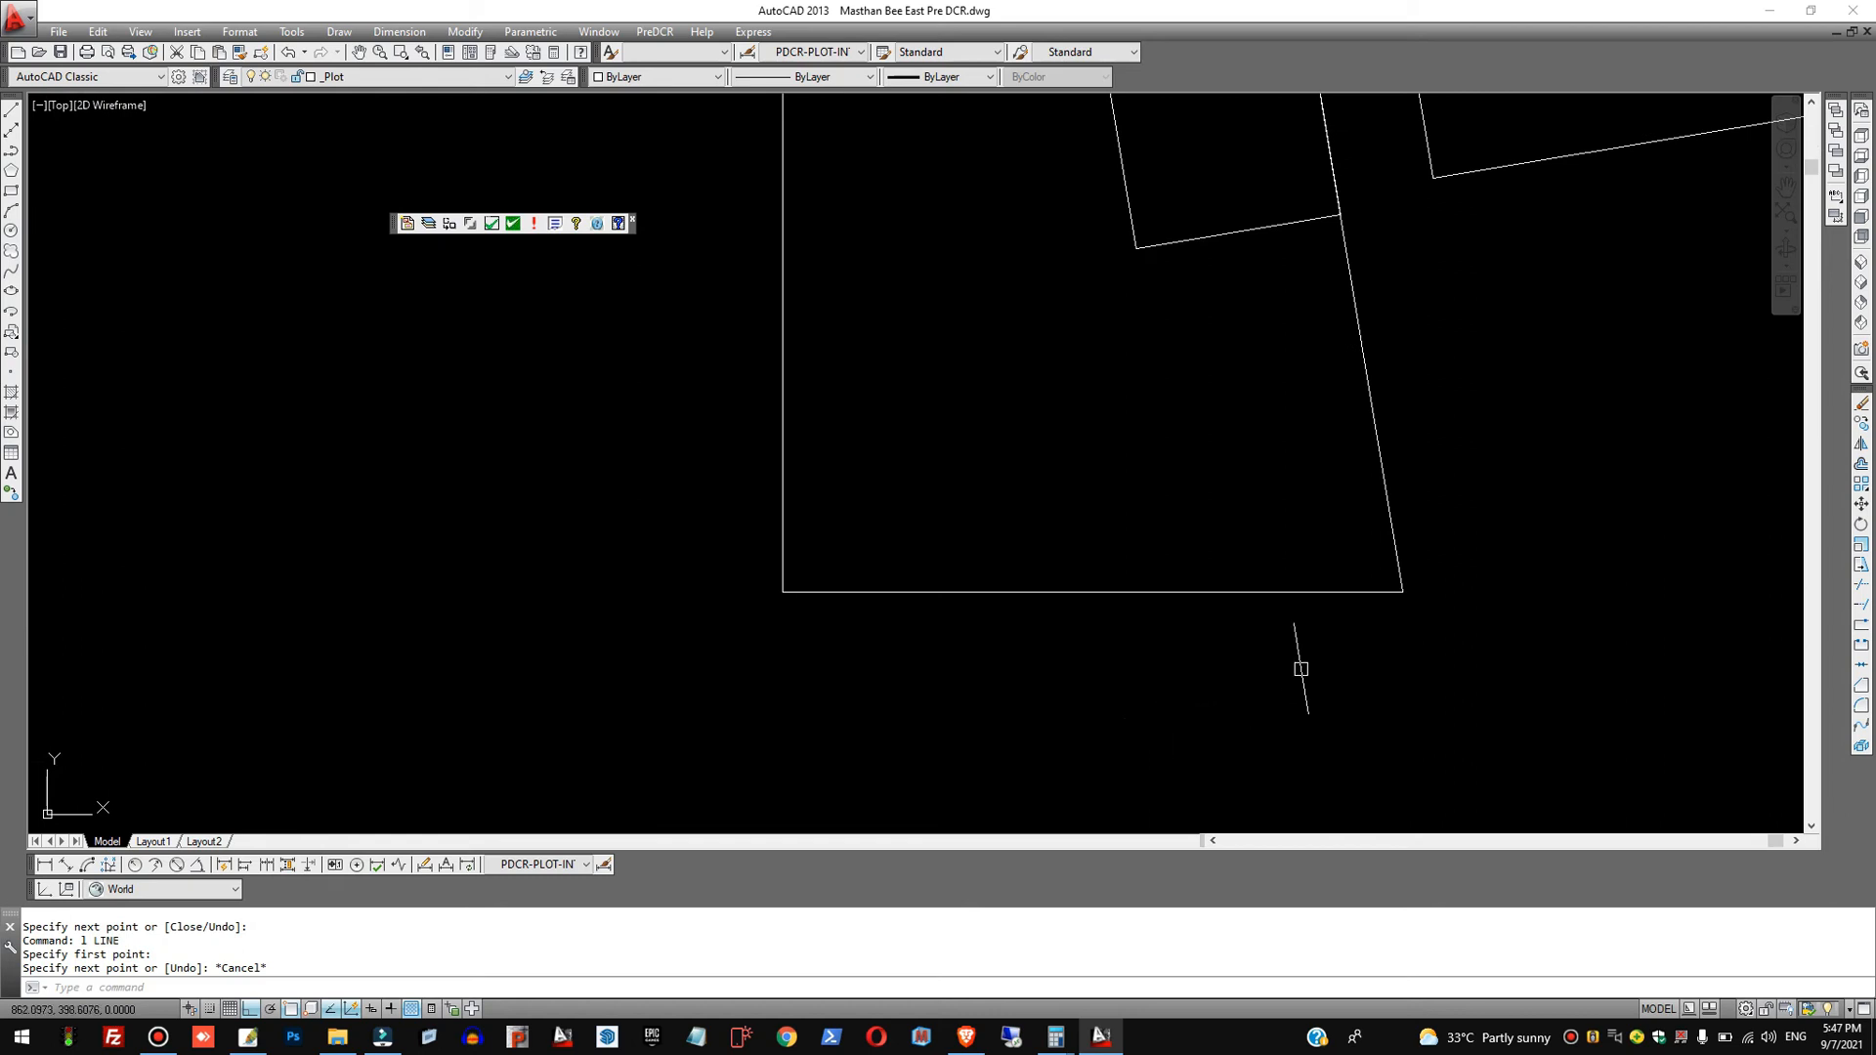
left_click(1474, 671)
left_click(1347, 539)
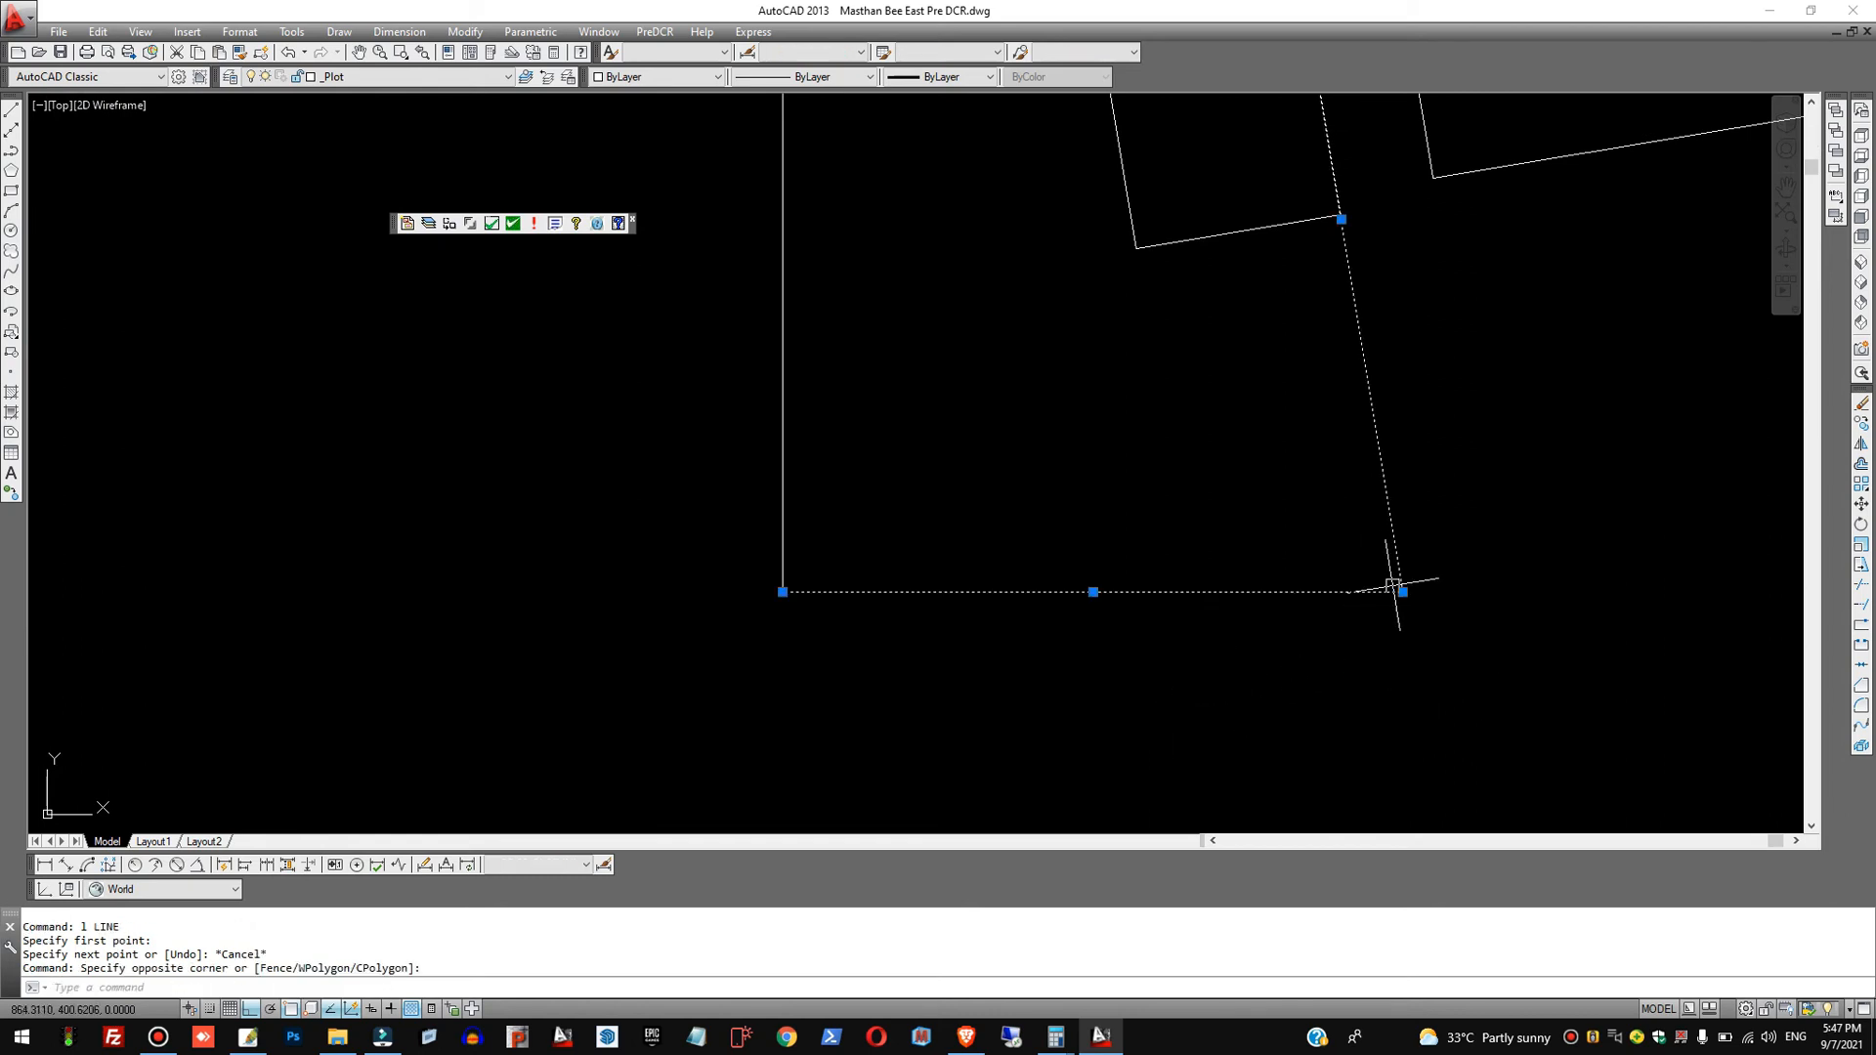
left_click(1403, 592)
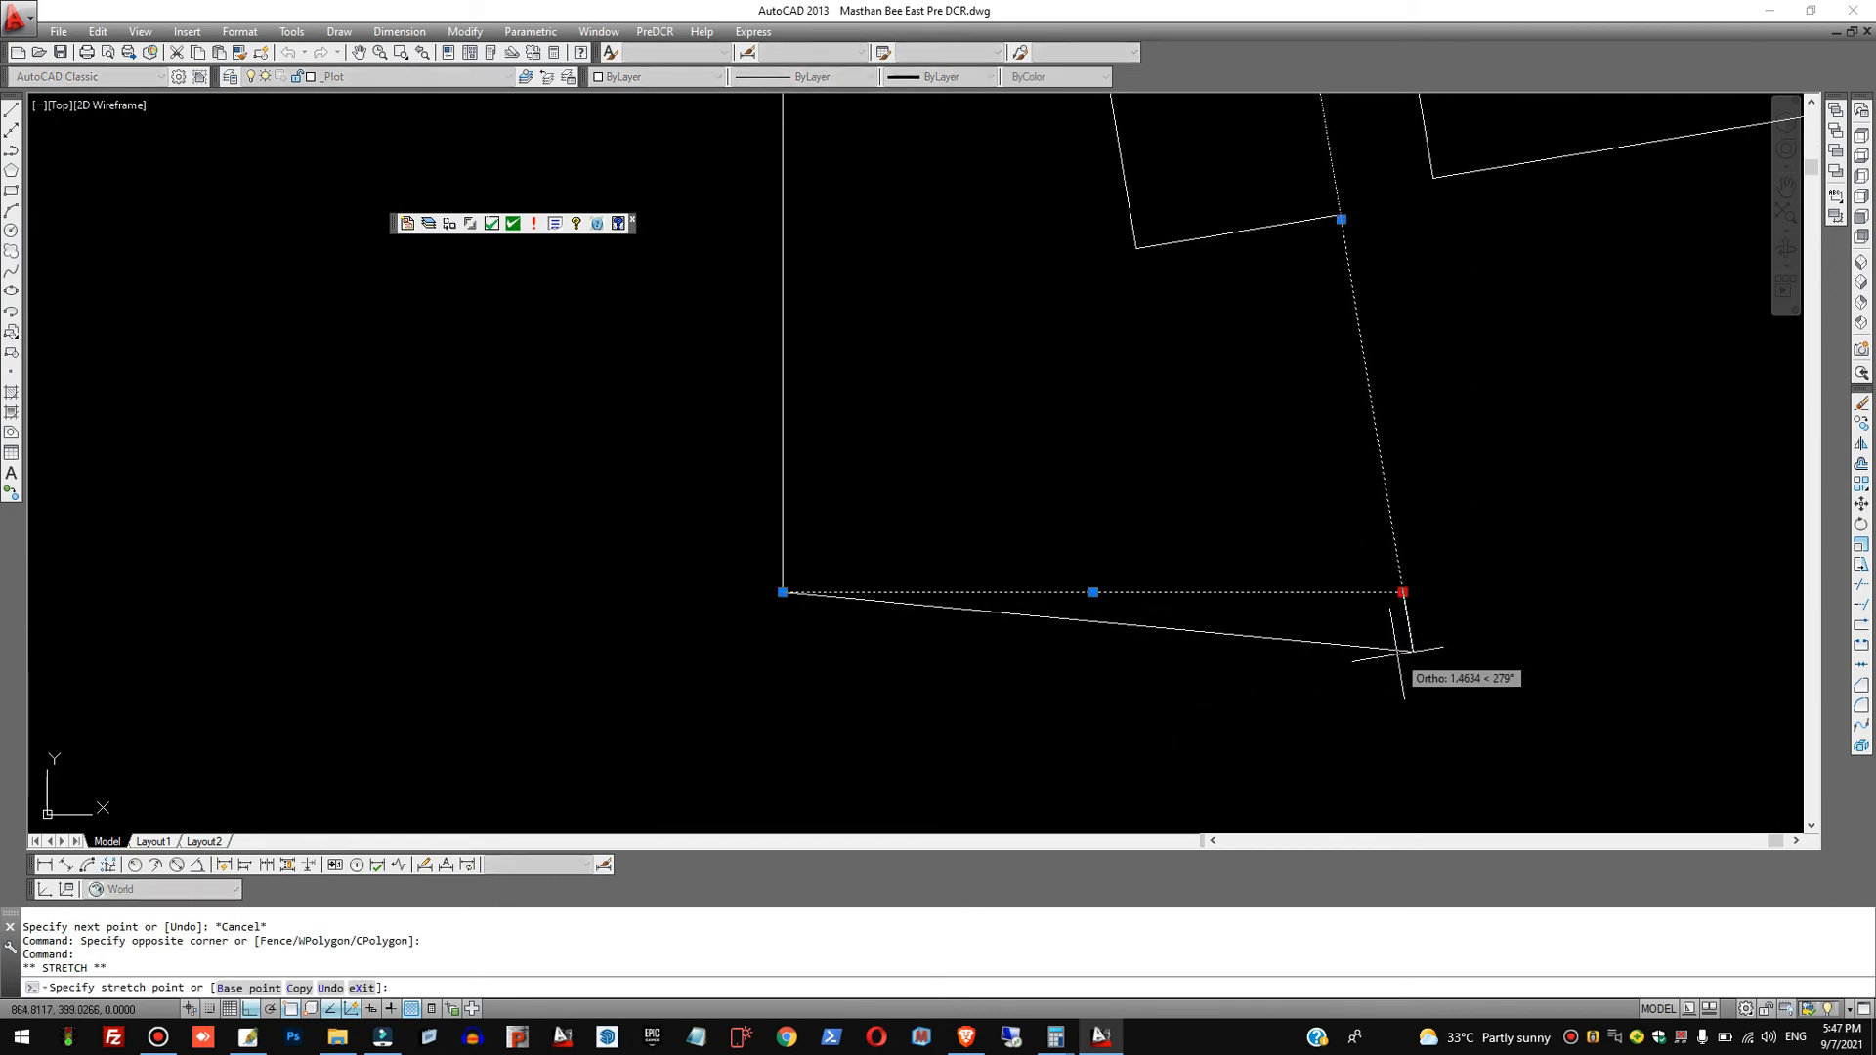
left_click(1412, 651)
key("Escape")
scroll(1033, 706, "down", 2)
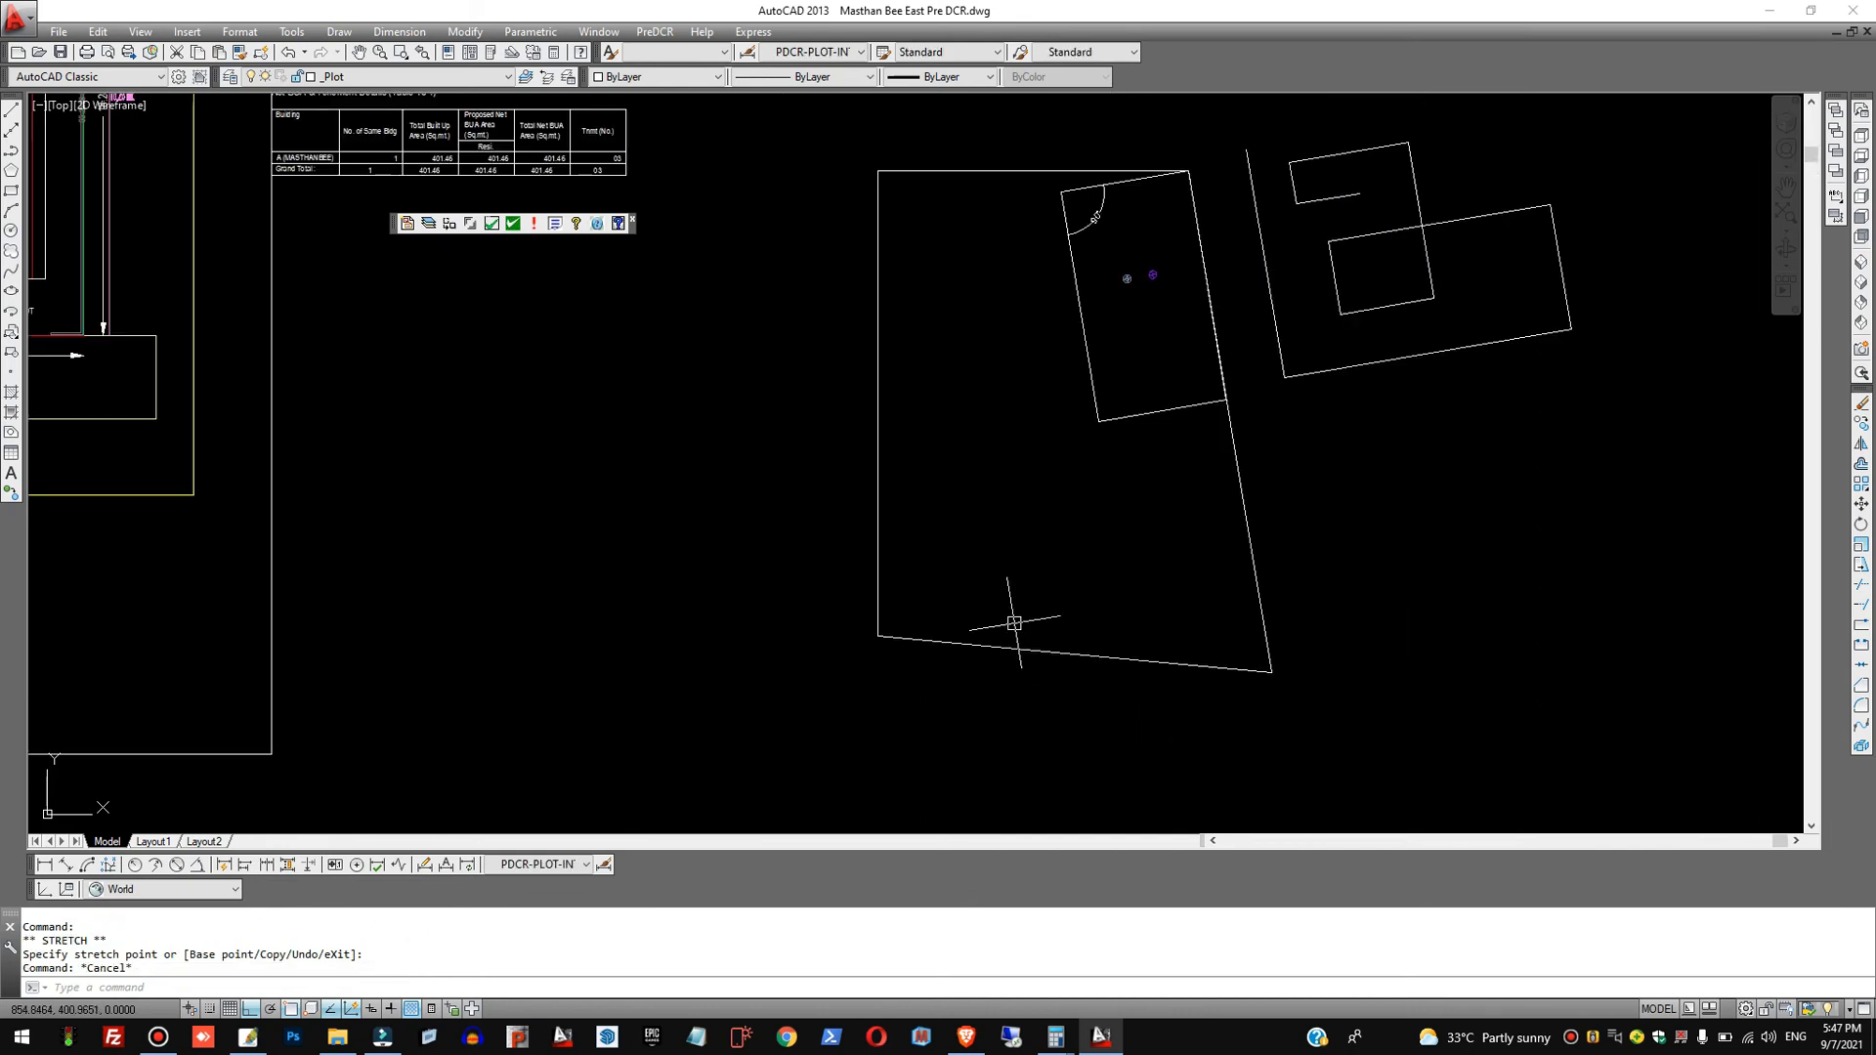
left_click(1006, 721)
left_click(987, 567)
key("Escape")
key("Escape")
key("Escape")
left_click(980, 696)
left_click(948, 605)
key("Escape")
key("Escape")
key("Escape")
left_click(1000, 703)
left_click(987, 629)
key("Escape")
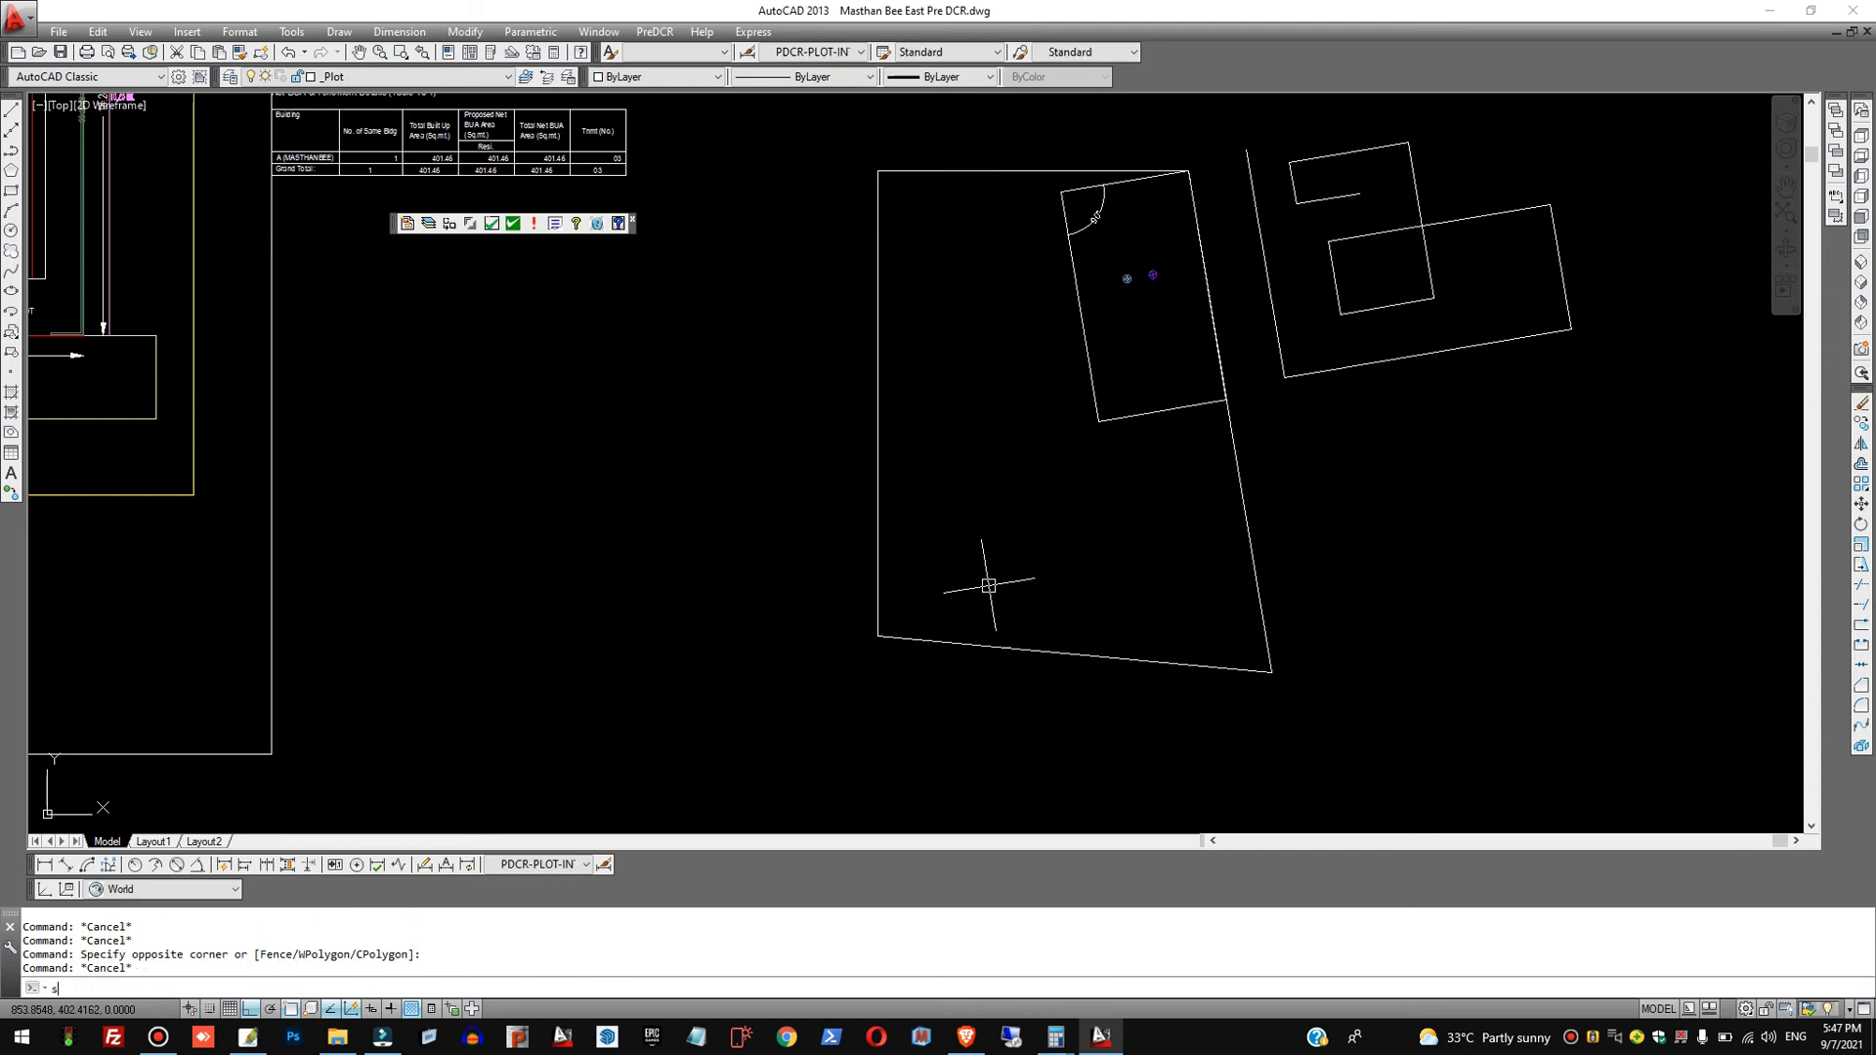
Set SNAPANG to the direction of the plot's tilted bottom edge by picking its end points.
type("snapang")
key("Return")
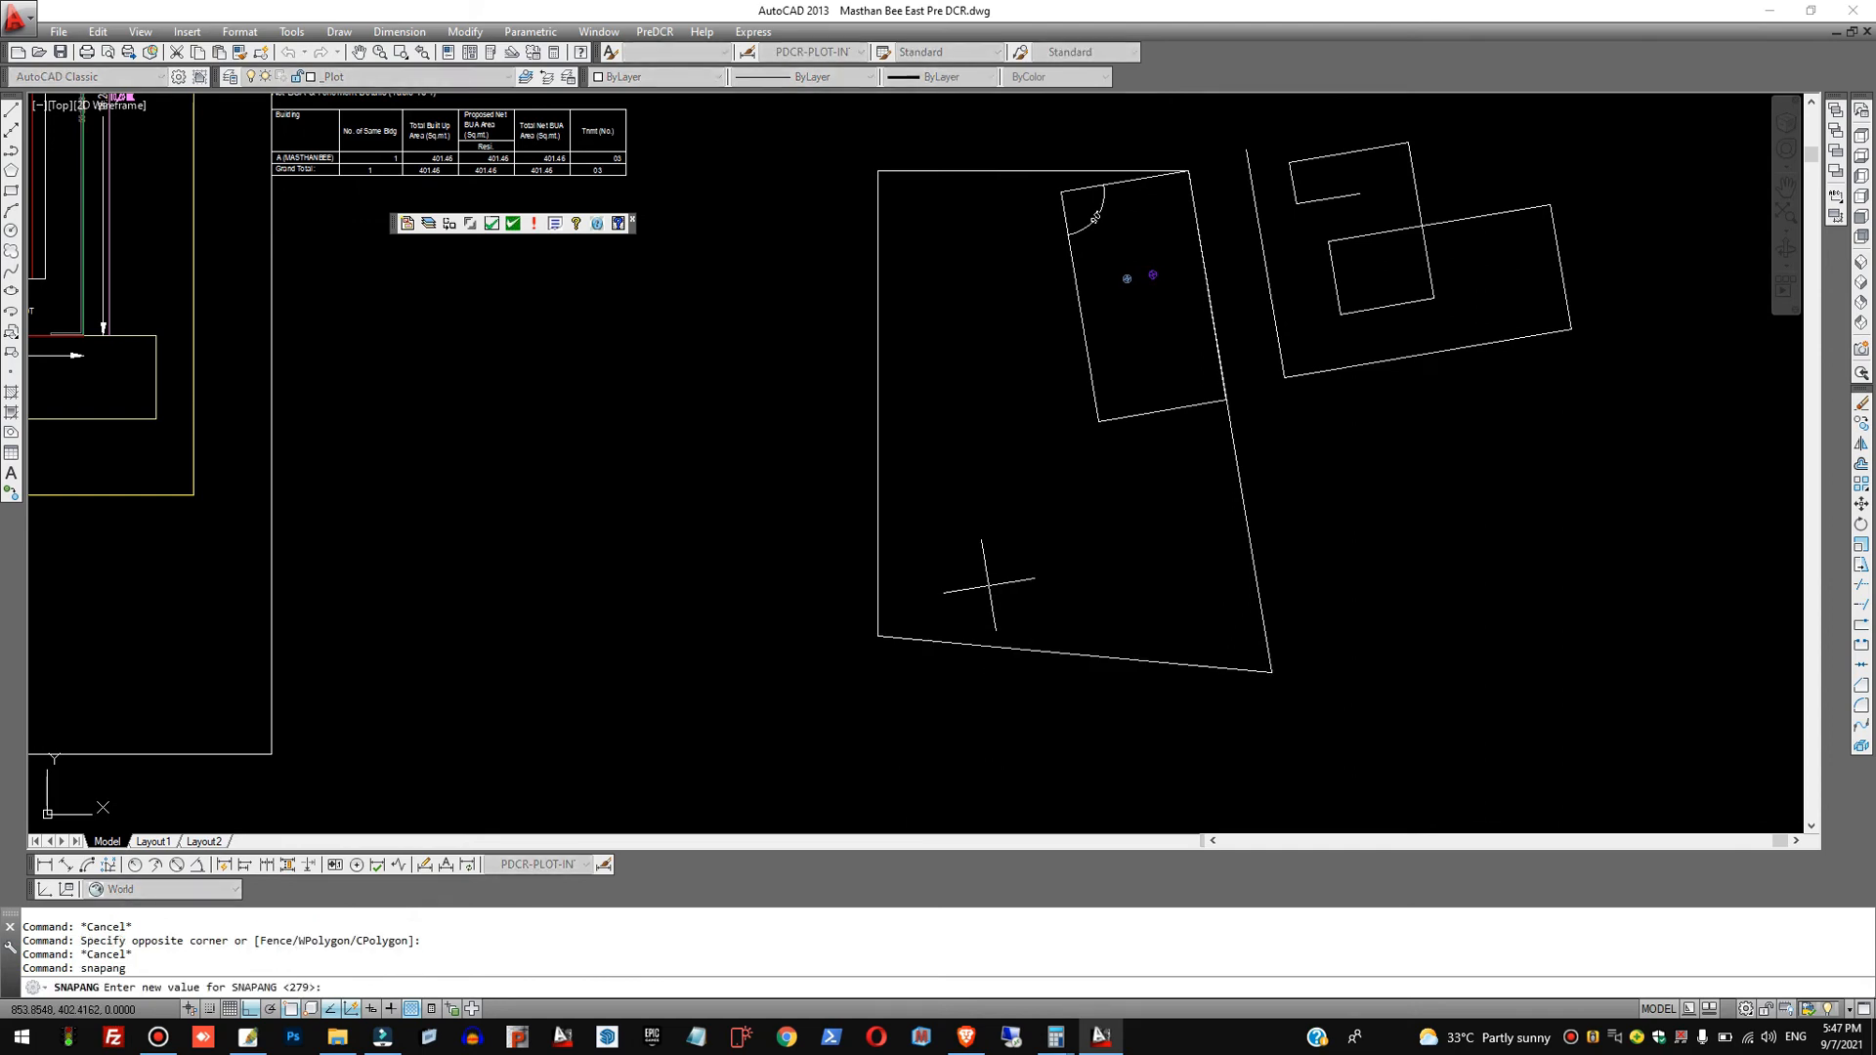
left_click(1269, 670)
Offset the plot's tilted bottom edge 3 units into the plot.
type("o")
key("Return")
type("3")
key("Return")
left_click(953, 643)
left_click(972, 562)
key("Return")
Offset the new parallel line another 3 units further into the plot.
key("Return")
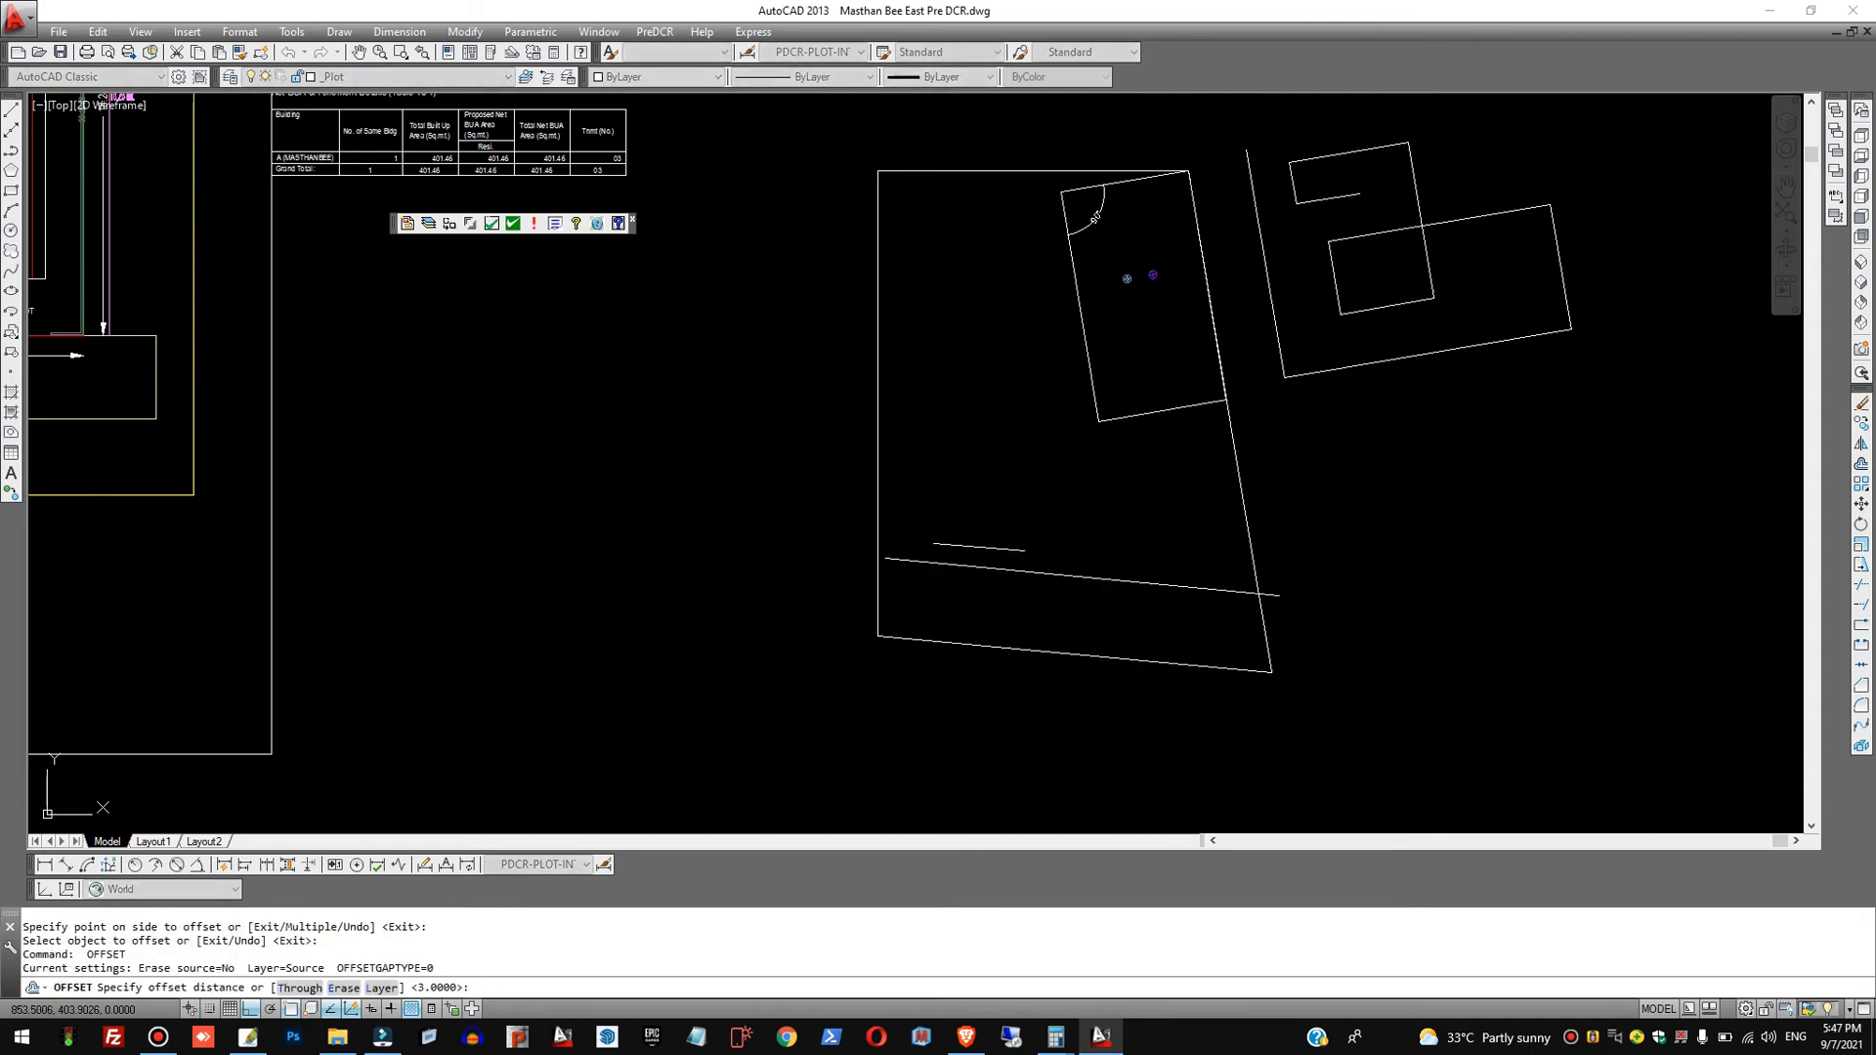
type("3")
key("Return")
left_click(954, 567)
left_click(963, 441)
key("Return")
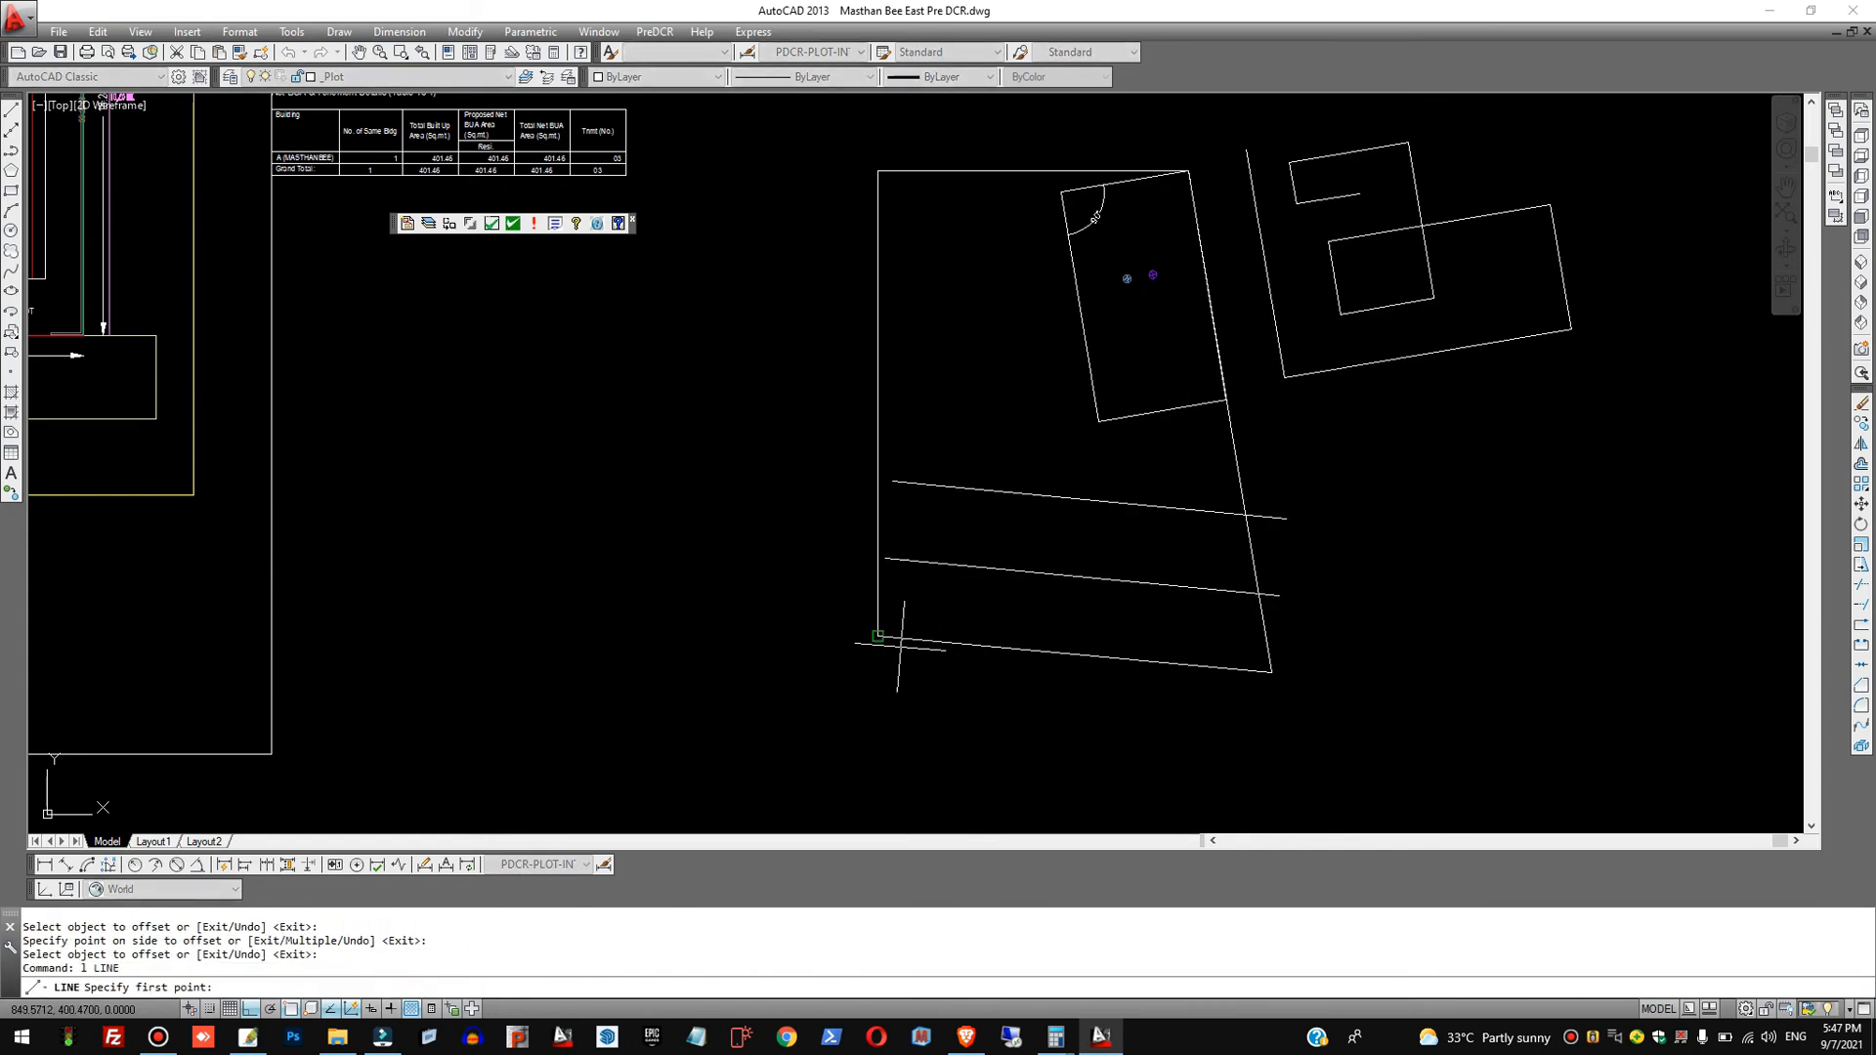
Draw a line from the plot's lower-left corner up across both offset lines, perpendicular to the tilted bottom edge.
type("l")
key("Return")
left_click(882, 632)
key("Return")
Fillet the perpendicular line with the lower and upper offset lines at radius 0 to form the building's two left corners.
scroll(896, 550, "up", 2)
type("f")
key("Return")
left_click(888, 501)
left_click(948, 571)
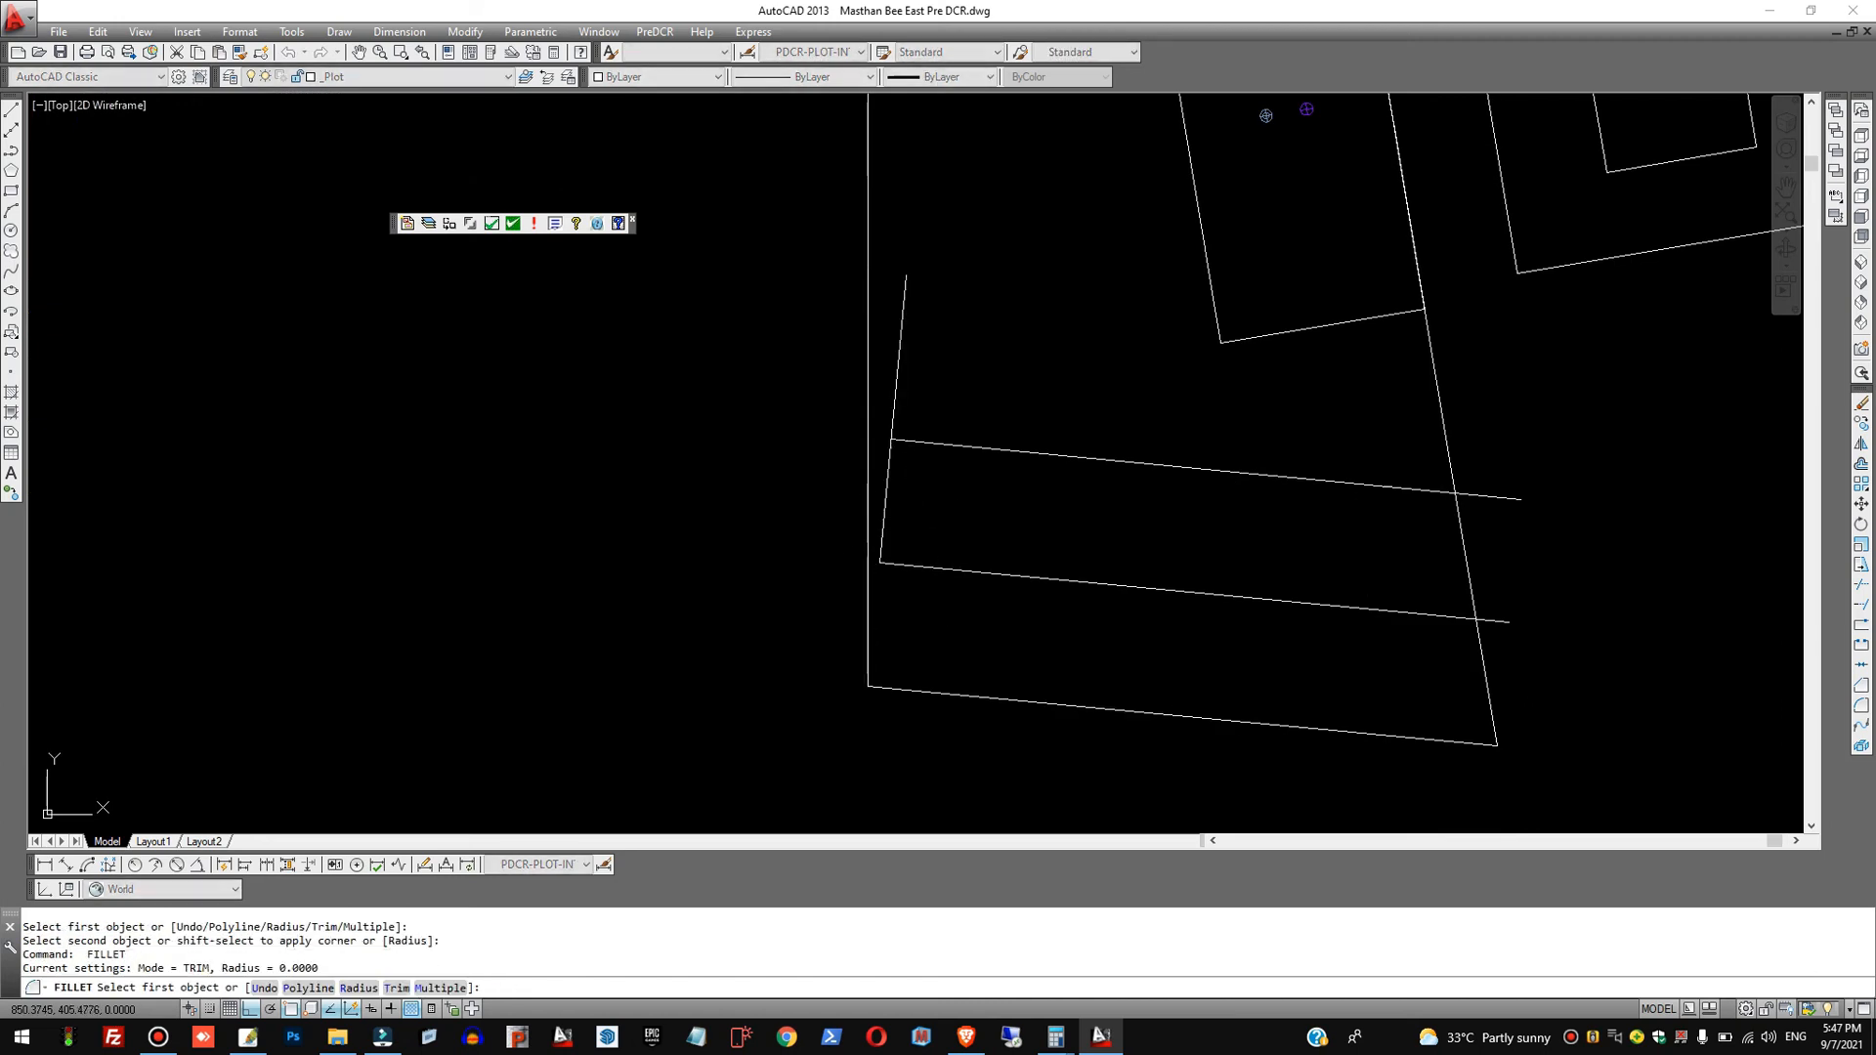
key("Return")
left_click(940, 446)
left_click(943, 449)
Offset the building's short left side 6 units to the right.
type("o")
key("Return")
type("6")
key("Return")
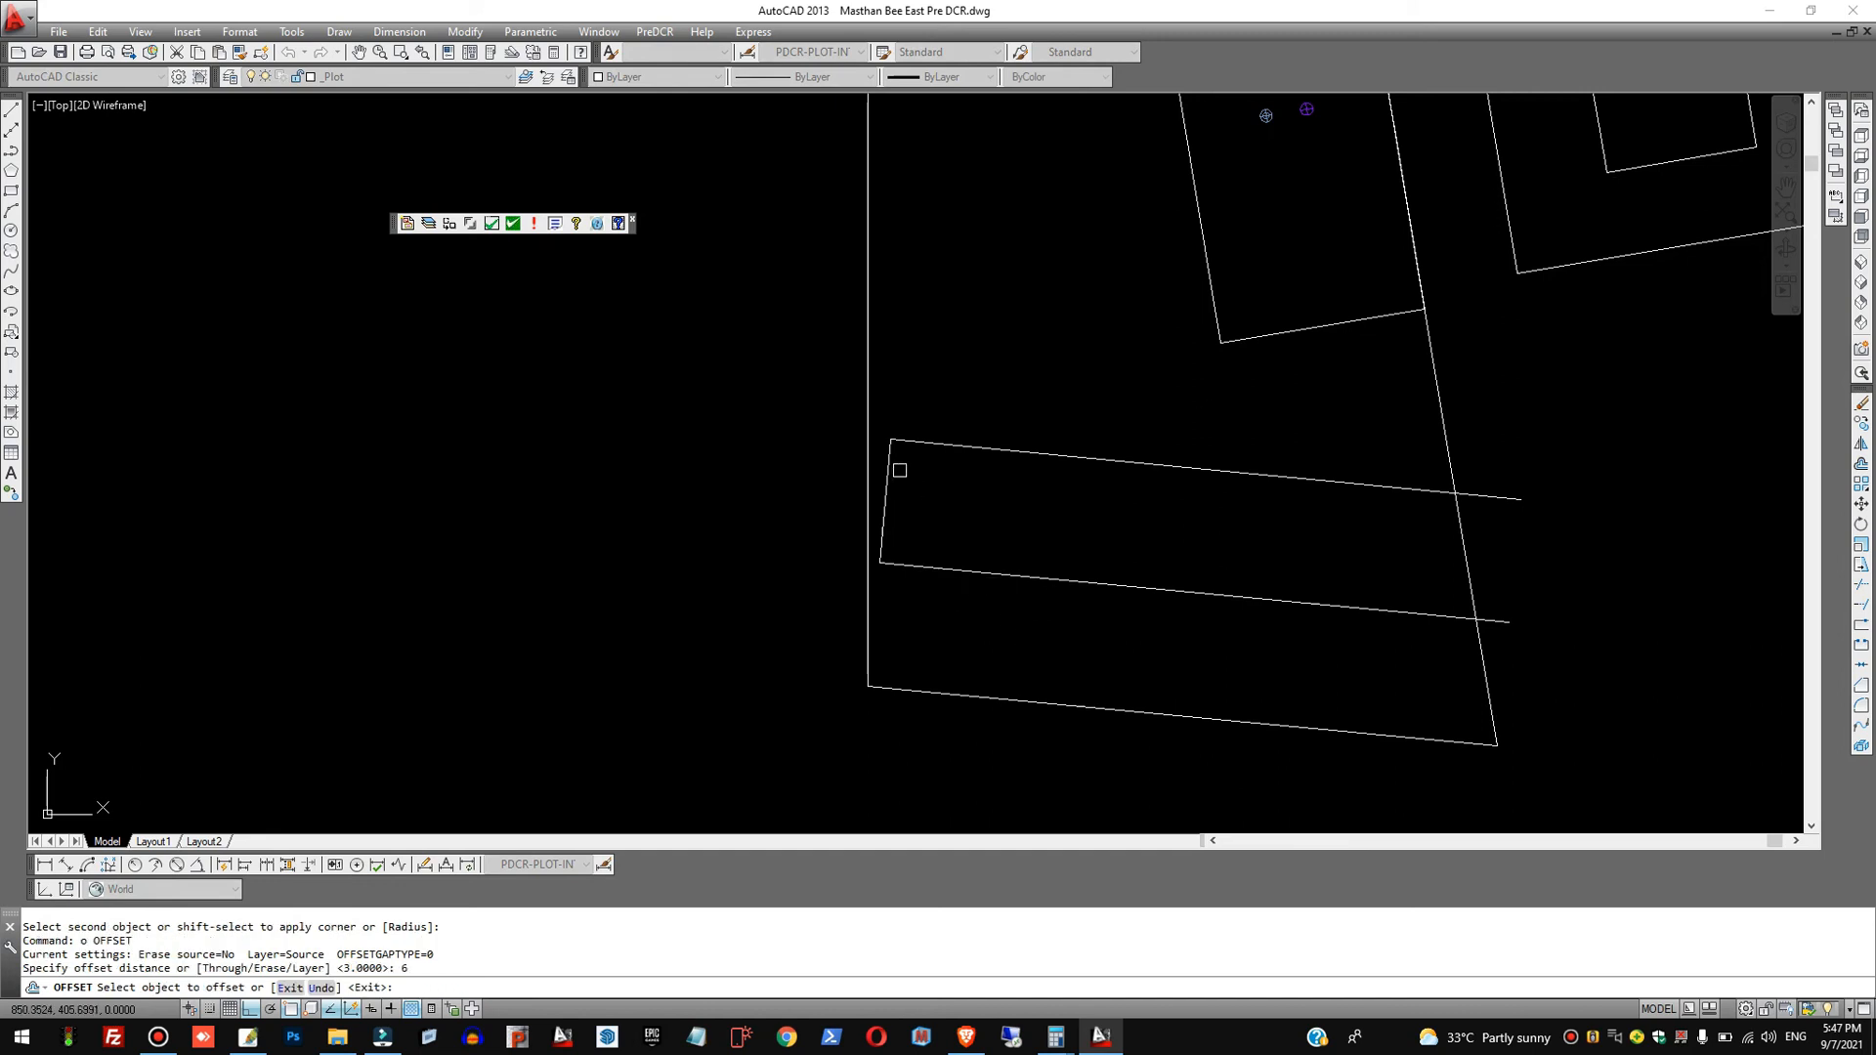
left_click(894, 468)
left_click(1083, 504)
key("Return")
Fillet the offset side with the upper and lower lines at radius 0 to close the building rectangle.
type("f FILLET")
key("Return")
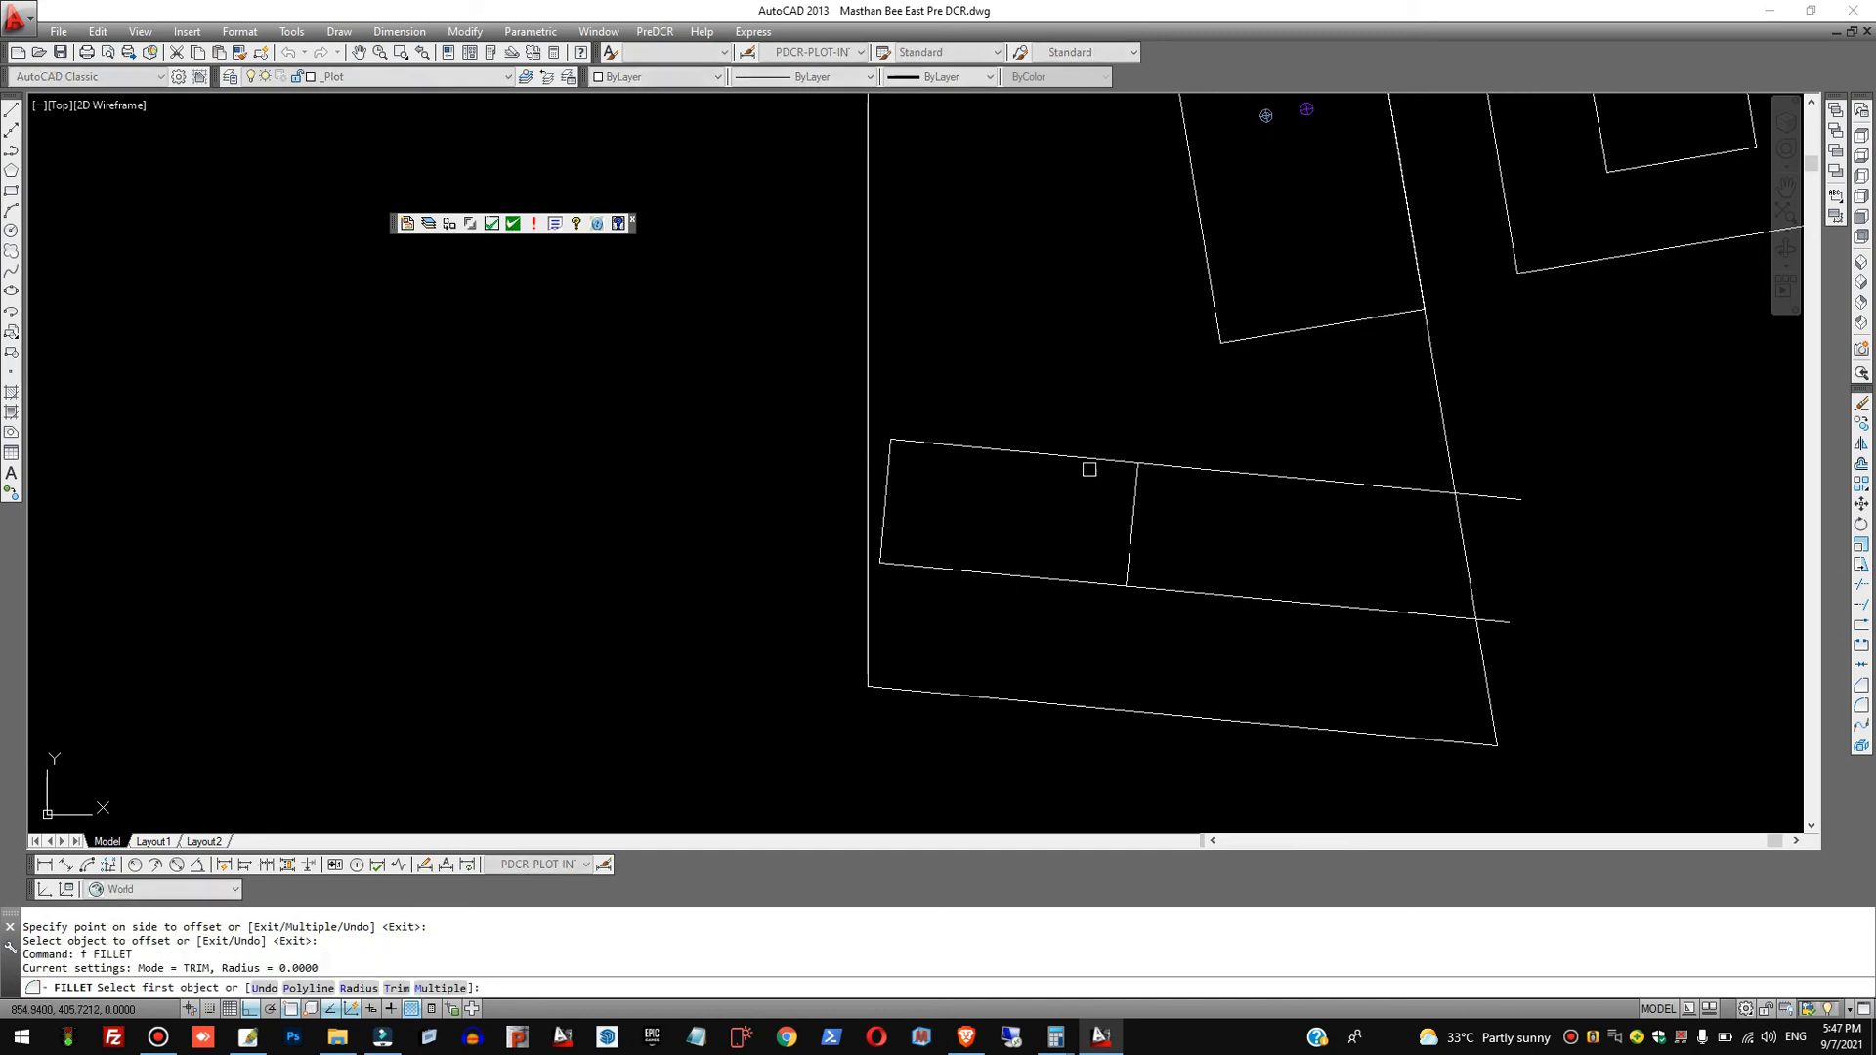
left_click(1092, 458)
left_click(1133, 511)
key("Return")
left_click(1067, 584)
left_click(1067, 584)
Insert the PreDCR Direction Ref Circles inside the tilted rectangle.
scroll(970, 647, "down", 4)
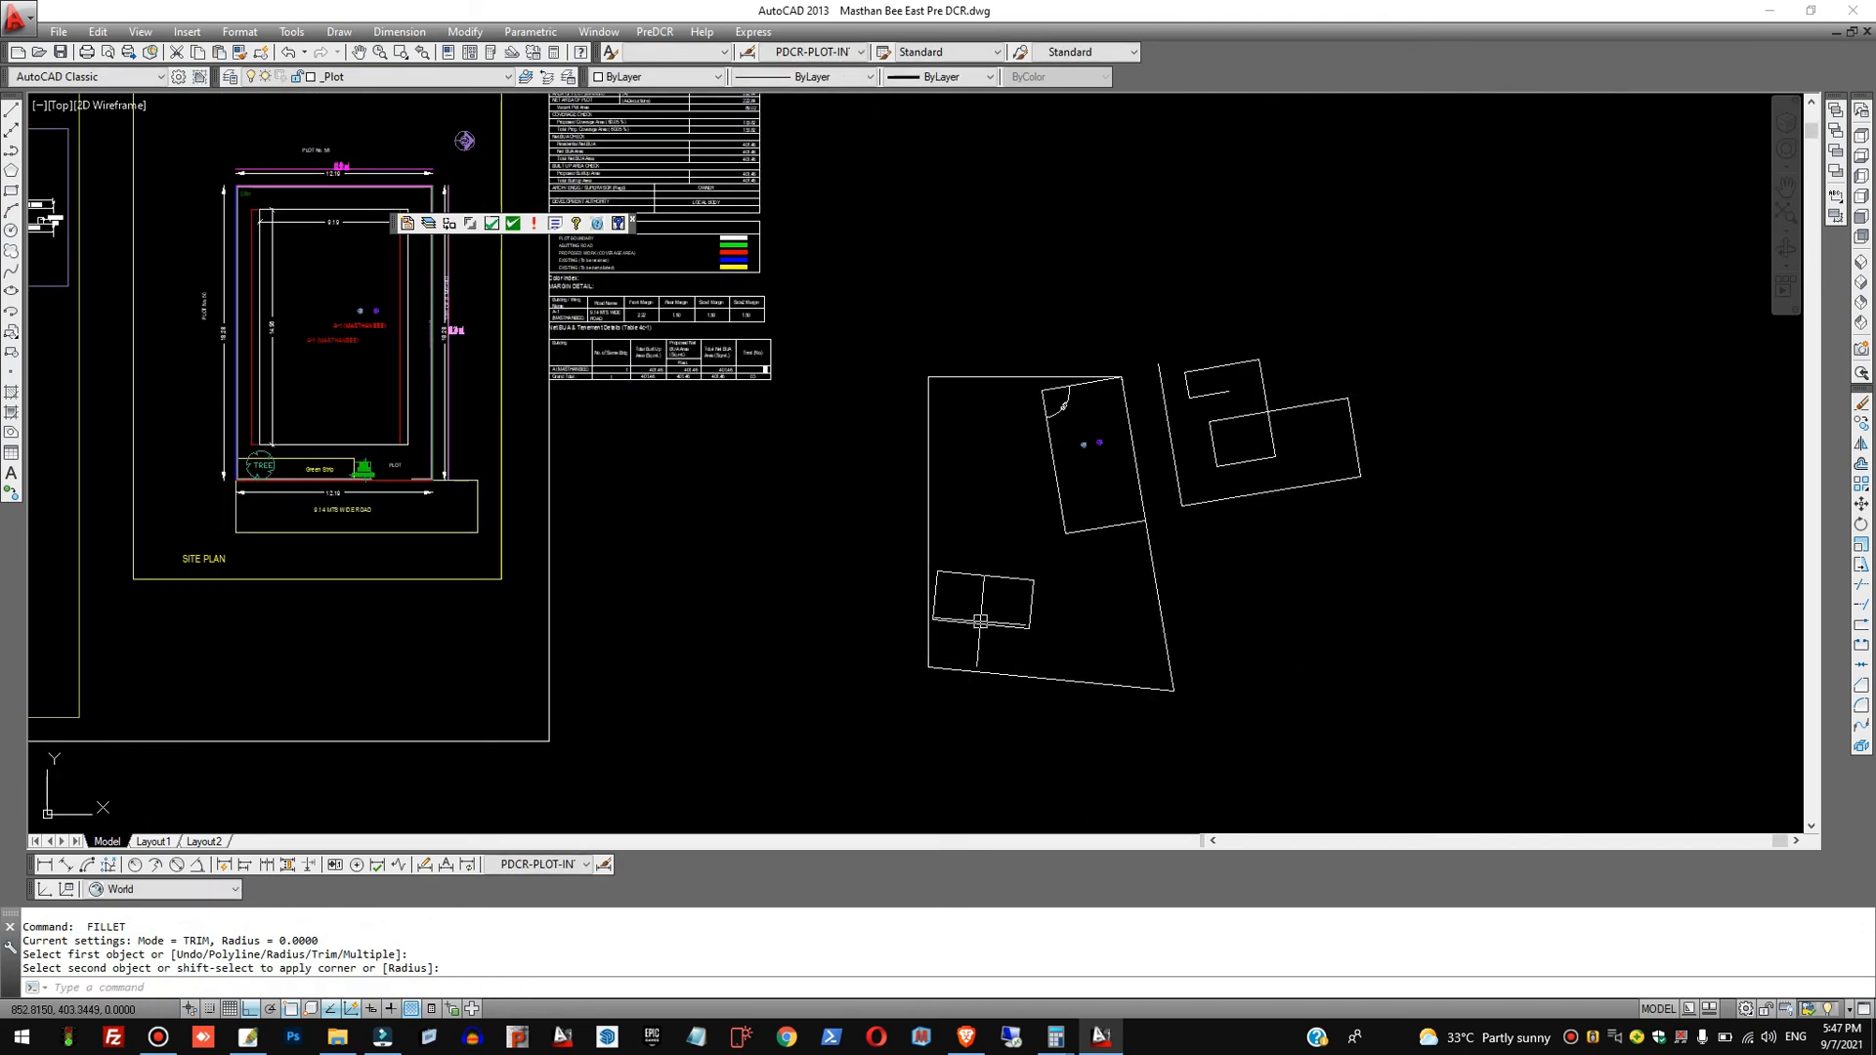
scroll(964, 628, "up", 4)
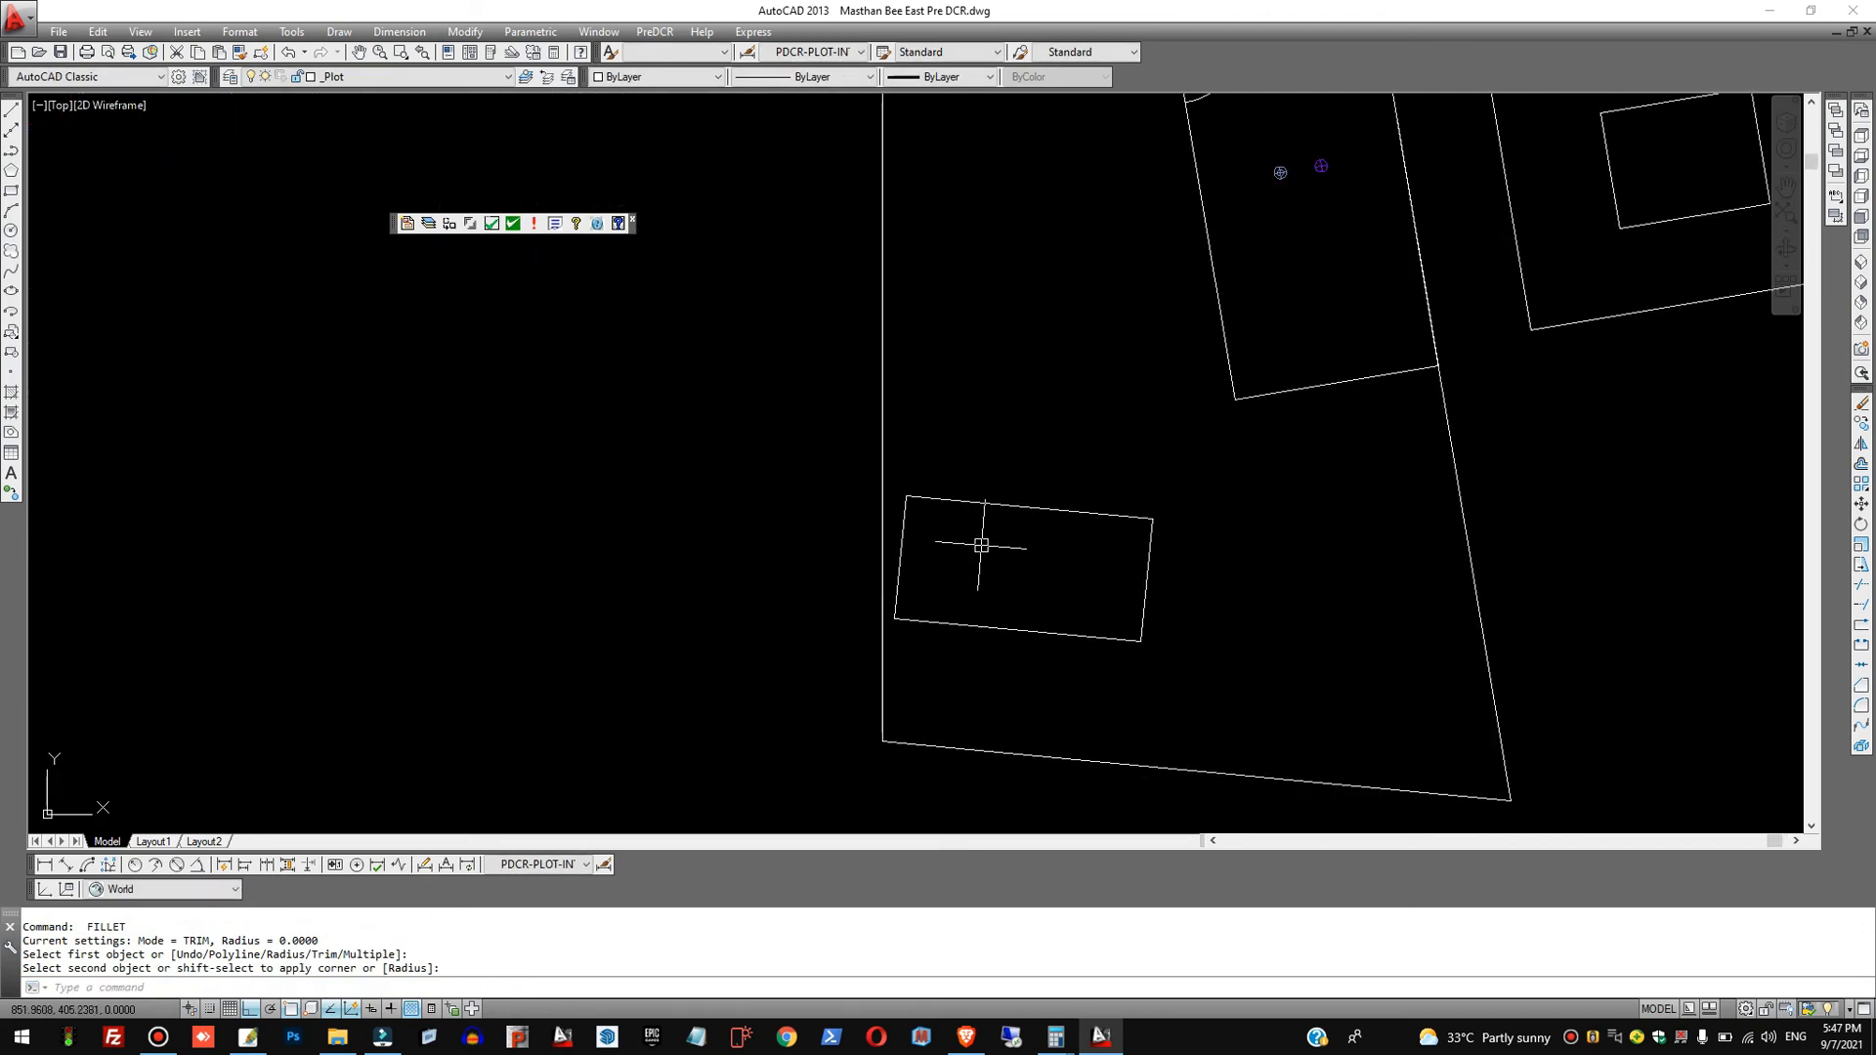
left_click(654, 32)
mouse_move(716, 154)
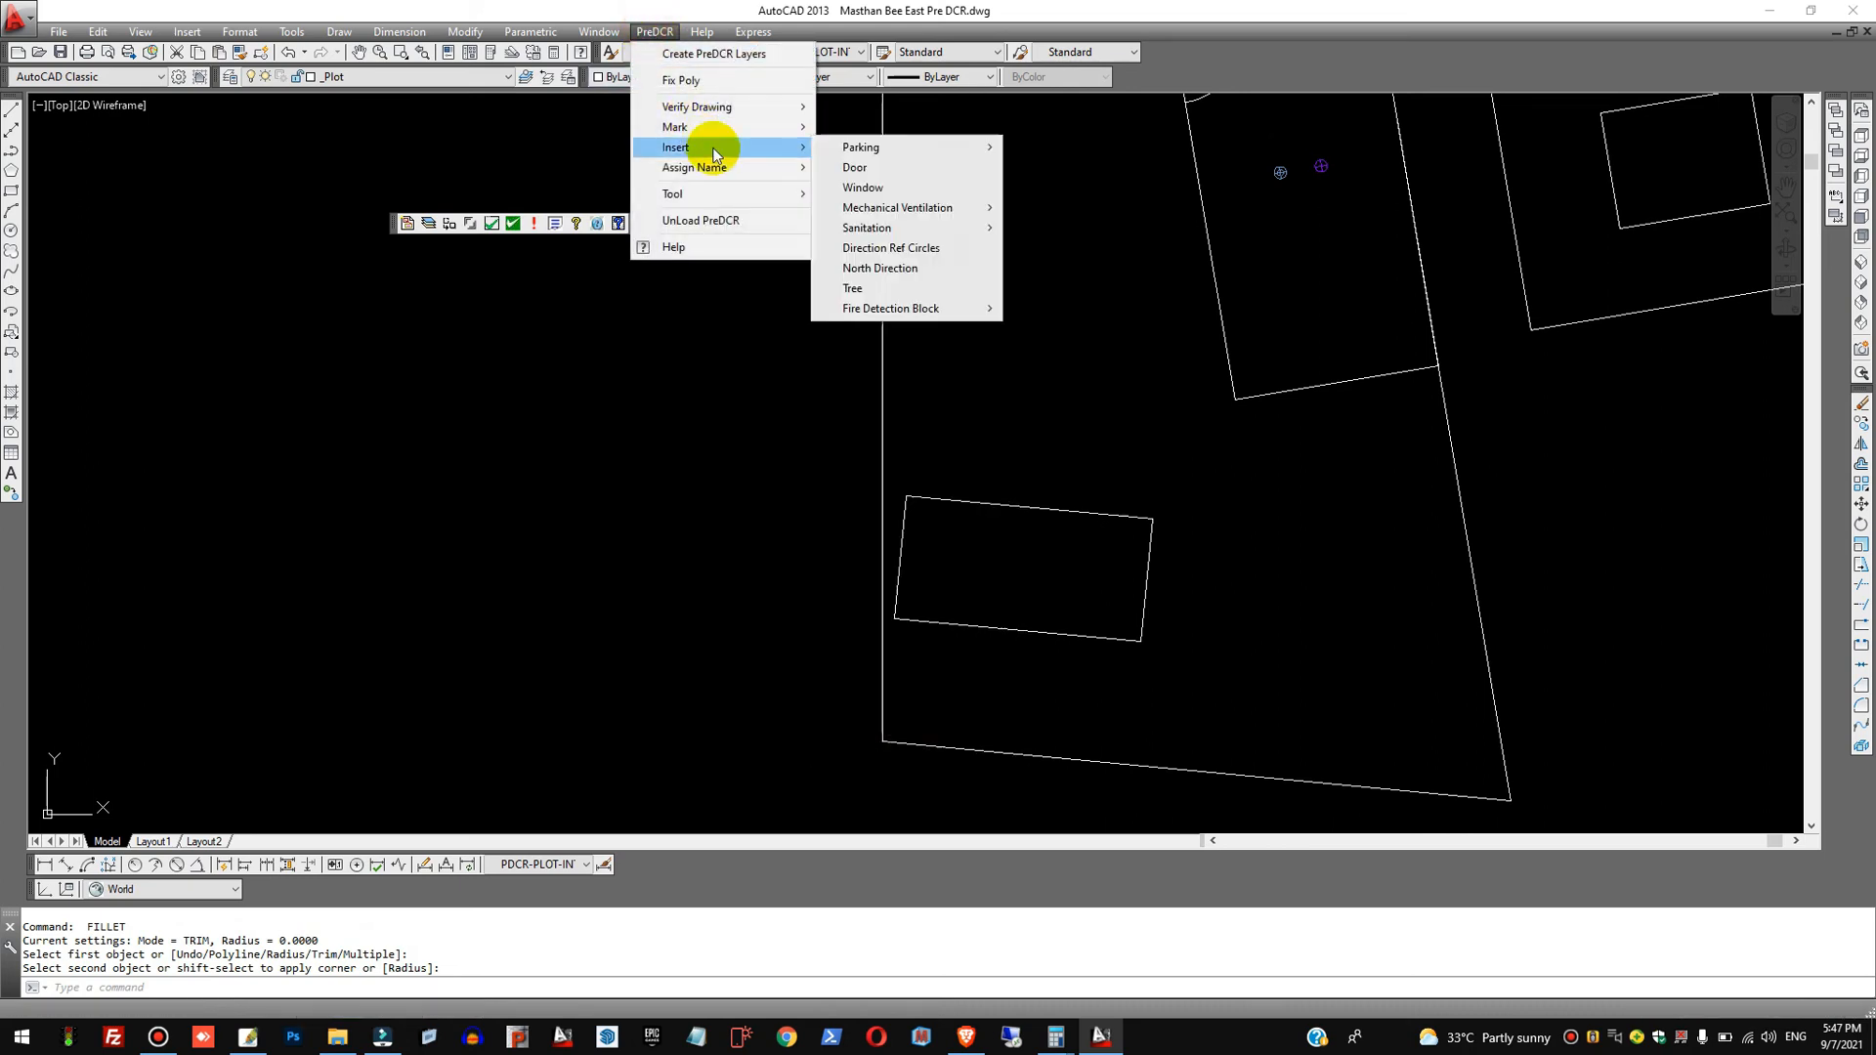
left_click(891, 247)
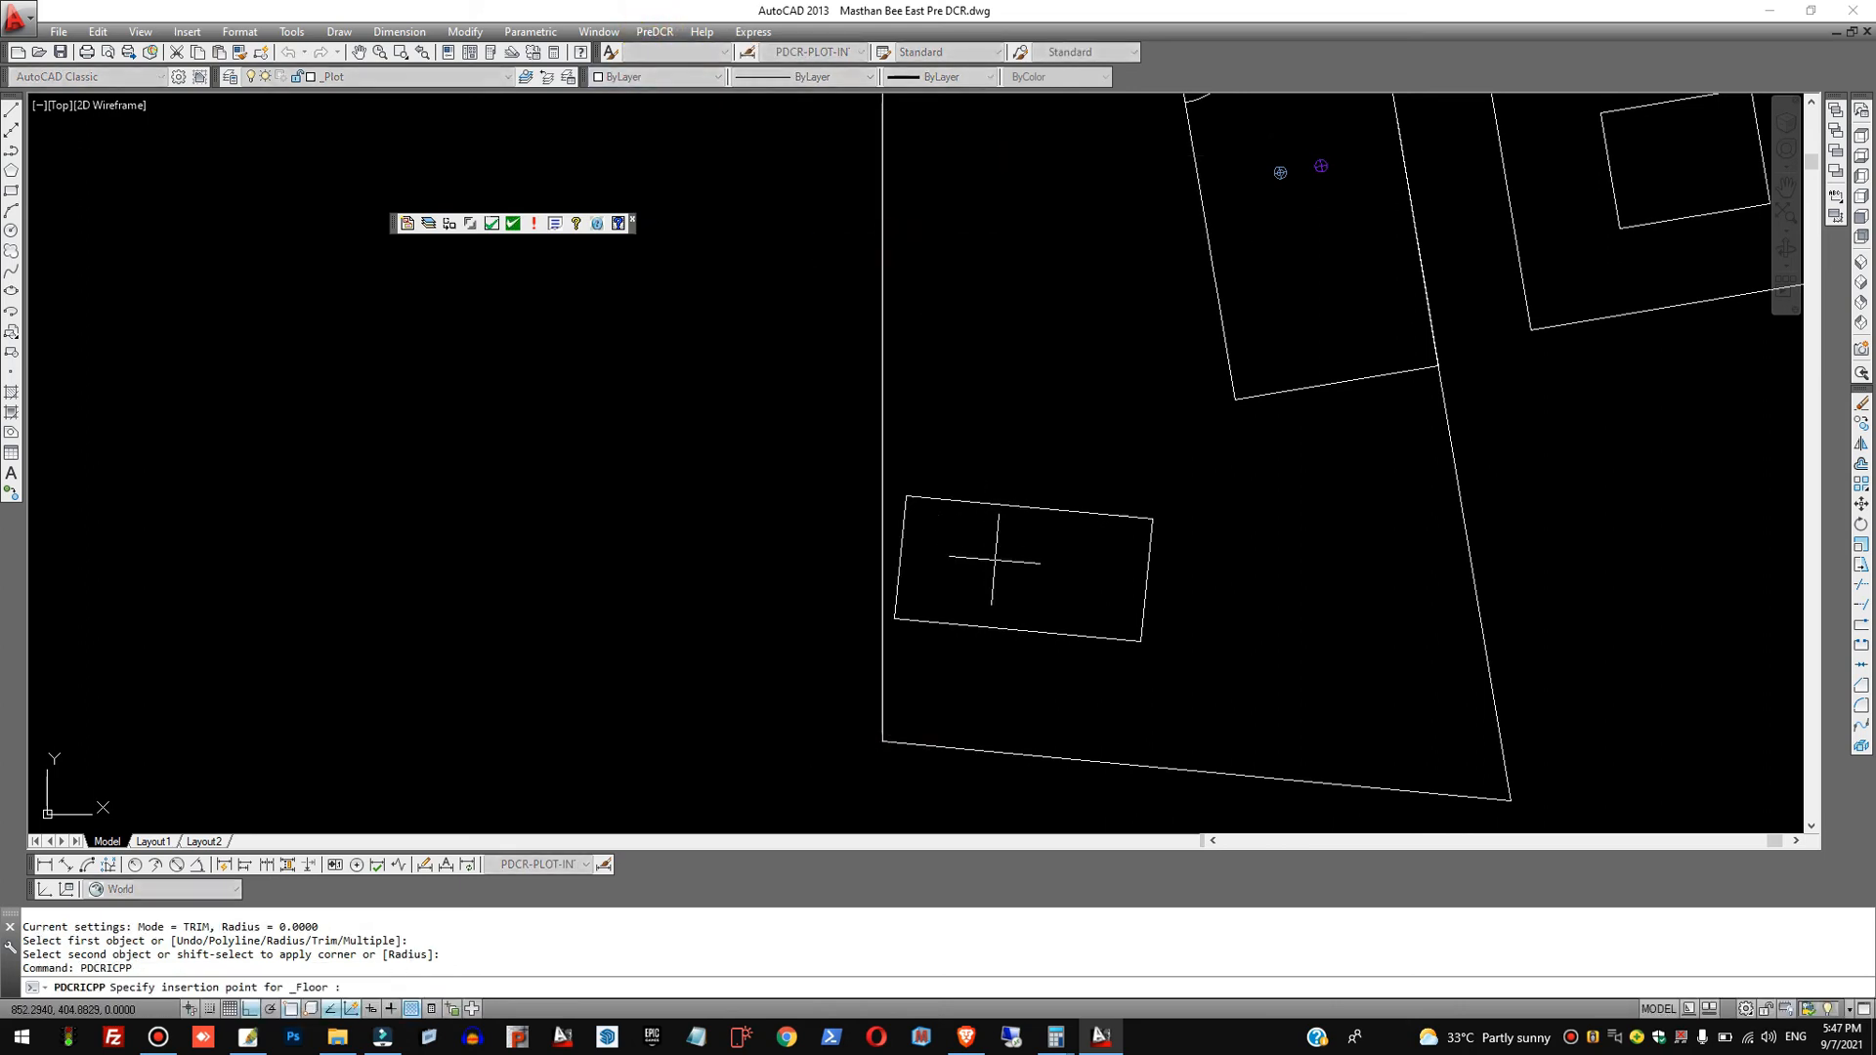
scroll(999, 583, "up", 6)
key("Escape")
type("l")
key("Return")
key("Escape")
Reset SNAPANG to 0.
type("snapang")
key("Return")
type("0")
key("Return")
Draw a horizontal test line just below the direction circles in the tilted rectangle to compare their alignment.
type("l")
key("Return")
left_click(949, 557)
left_click(1362, 557)
key("Escape")
scroll(1061, 563, "up", 2)
scroll(1061, 563, "up", 2)
scroll(1197, 530, "down", 4)
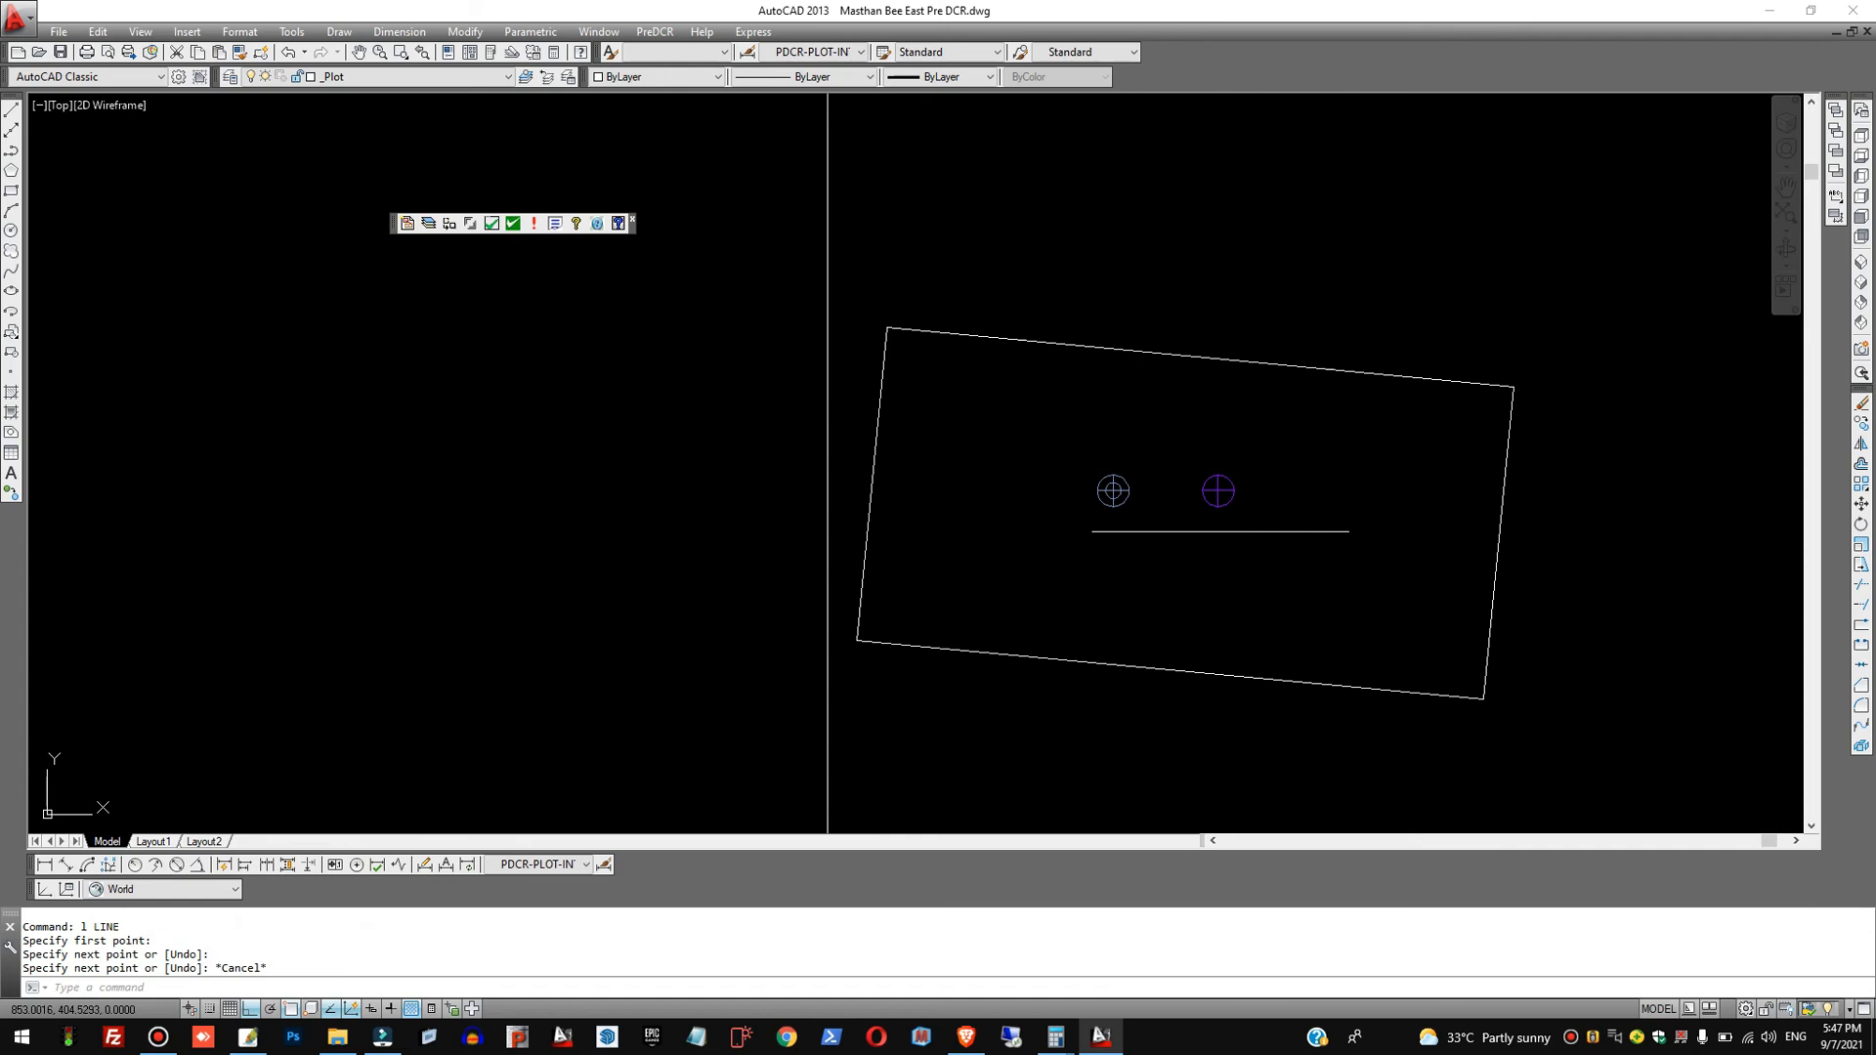
Erase the horizontal test line inside the tilted rectangle.
left_click(1305, 477)
left_click(1260, 547)
type("e")
key("Return")
Erase the two direction circles inside the tilted rectangle.
left_click(1273, 542)
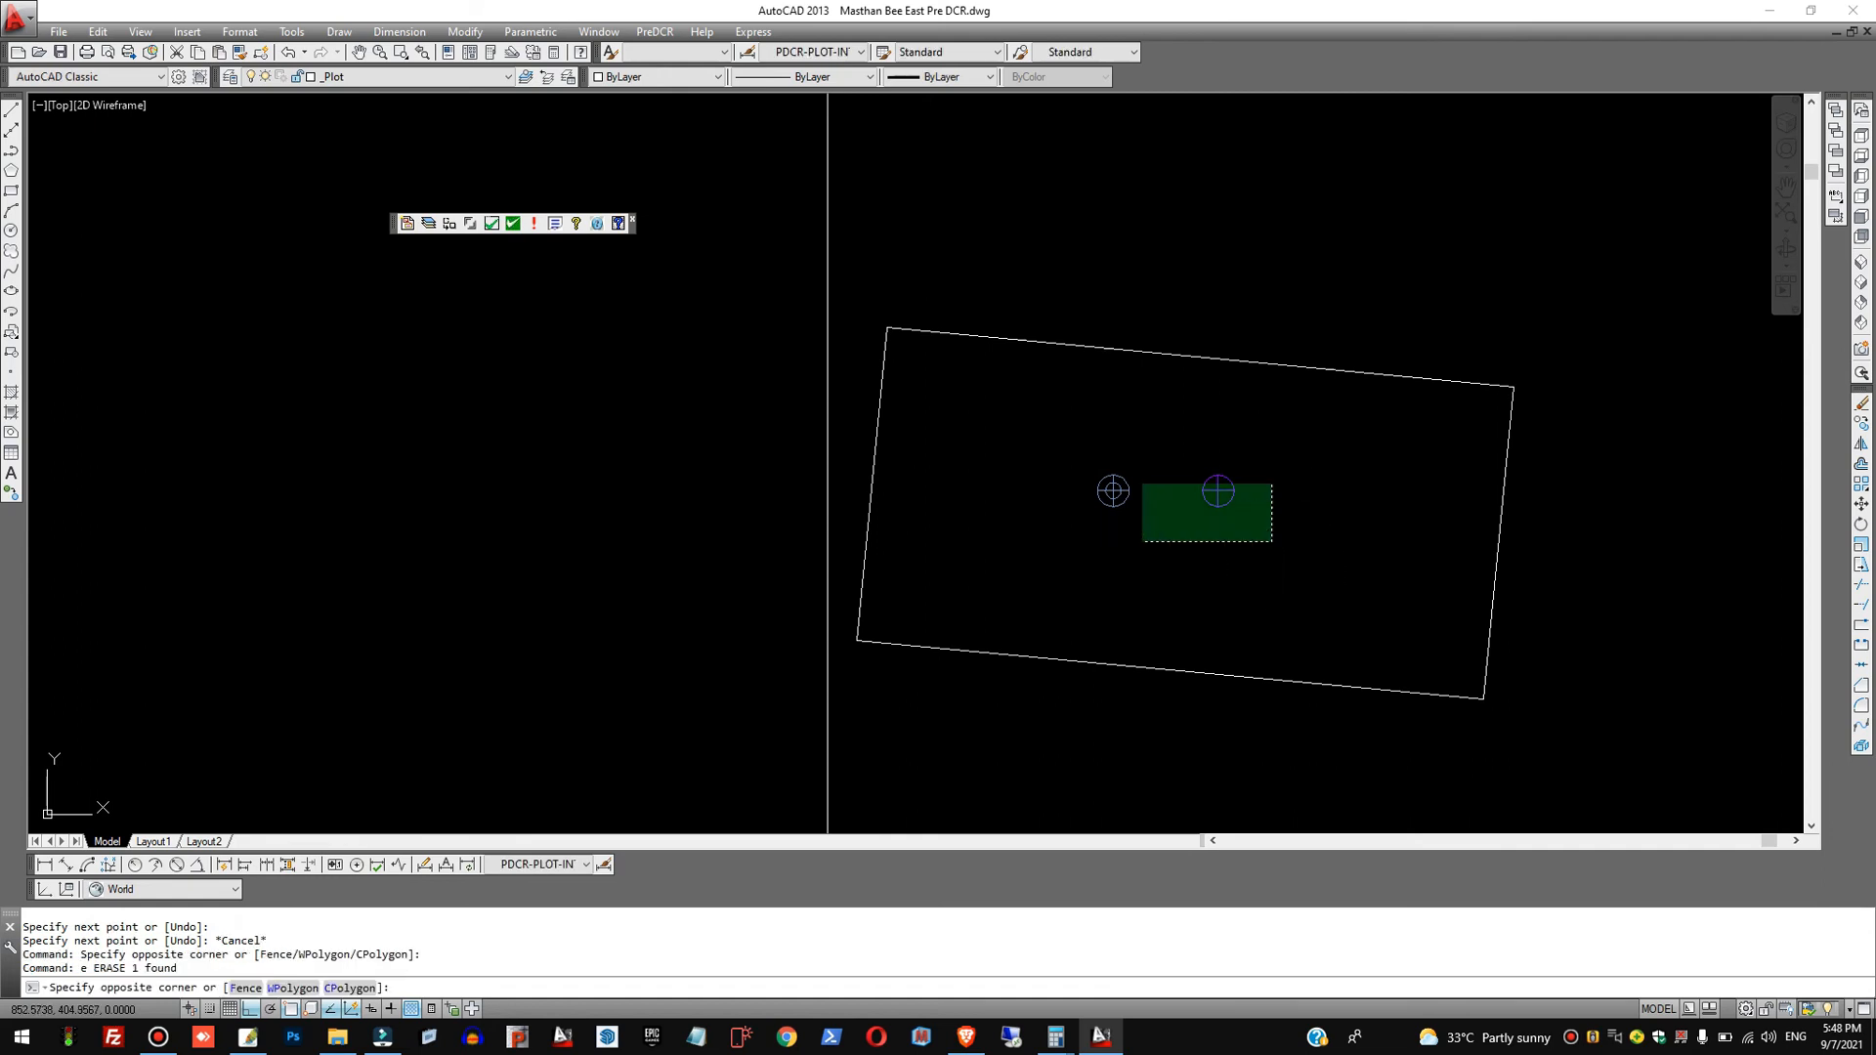
left_click(1073, 435)
scroll(1118, 476, "down", 4)
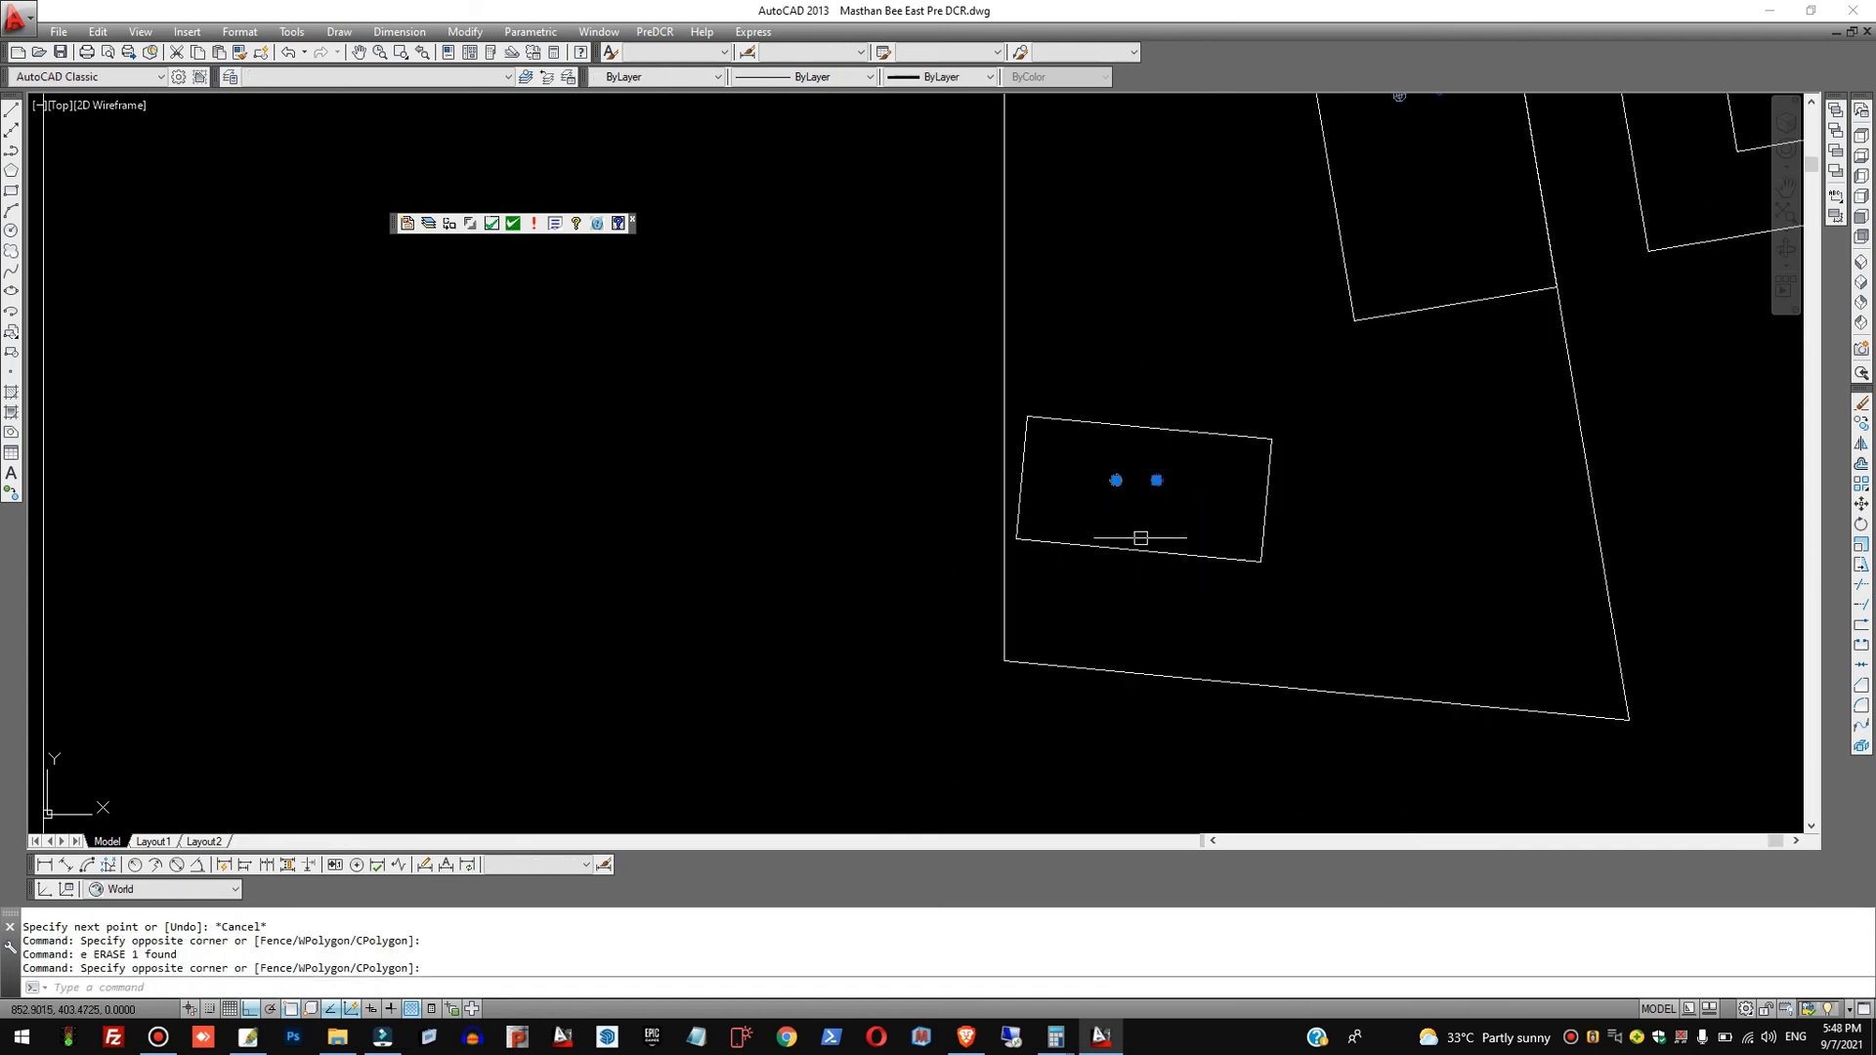
key("Escape")
key("Escape")
left_click(1090, 455)
left_click(1189, 503)
type("e")
key("Return")
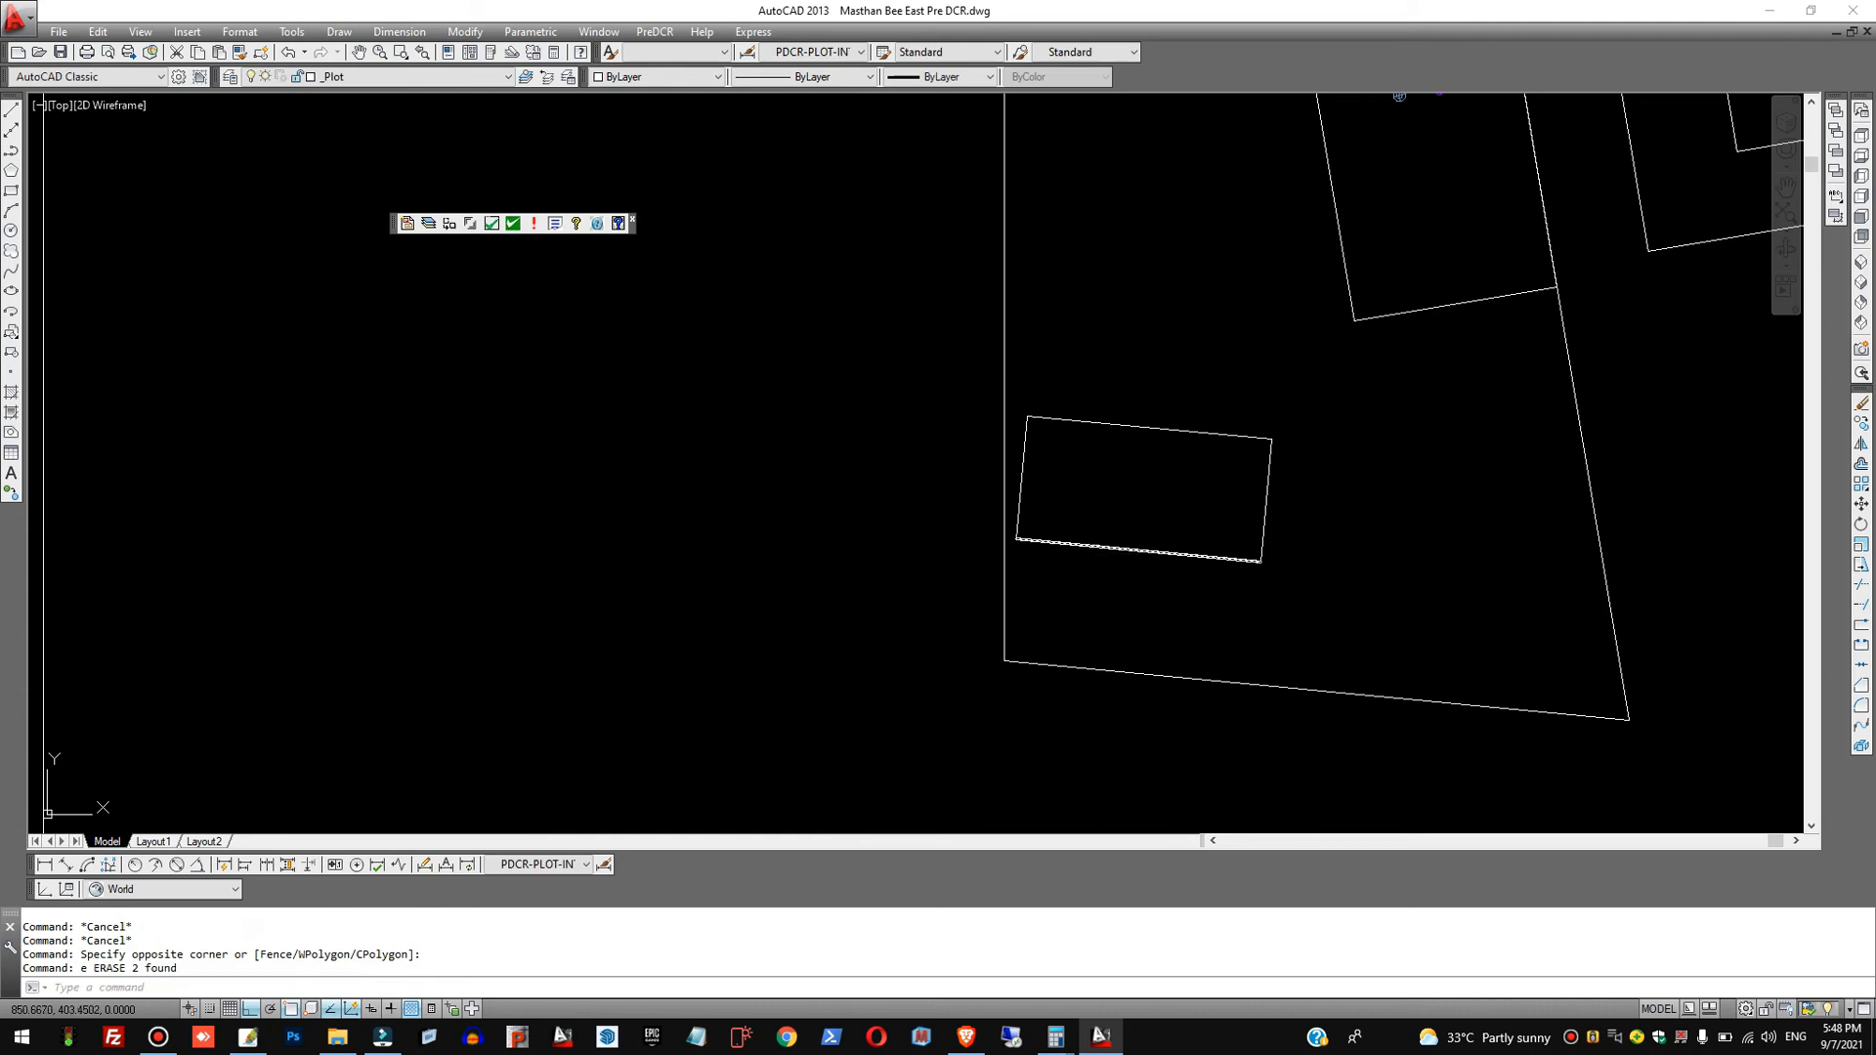
Below the plot, draw connected ortho lines 6 units right, 3 units down and leftward past the starting point.
scroll(1109, 447, "down", 4)
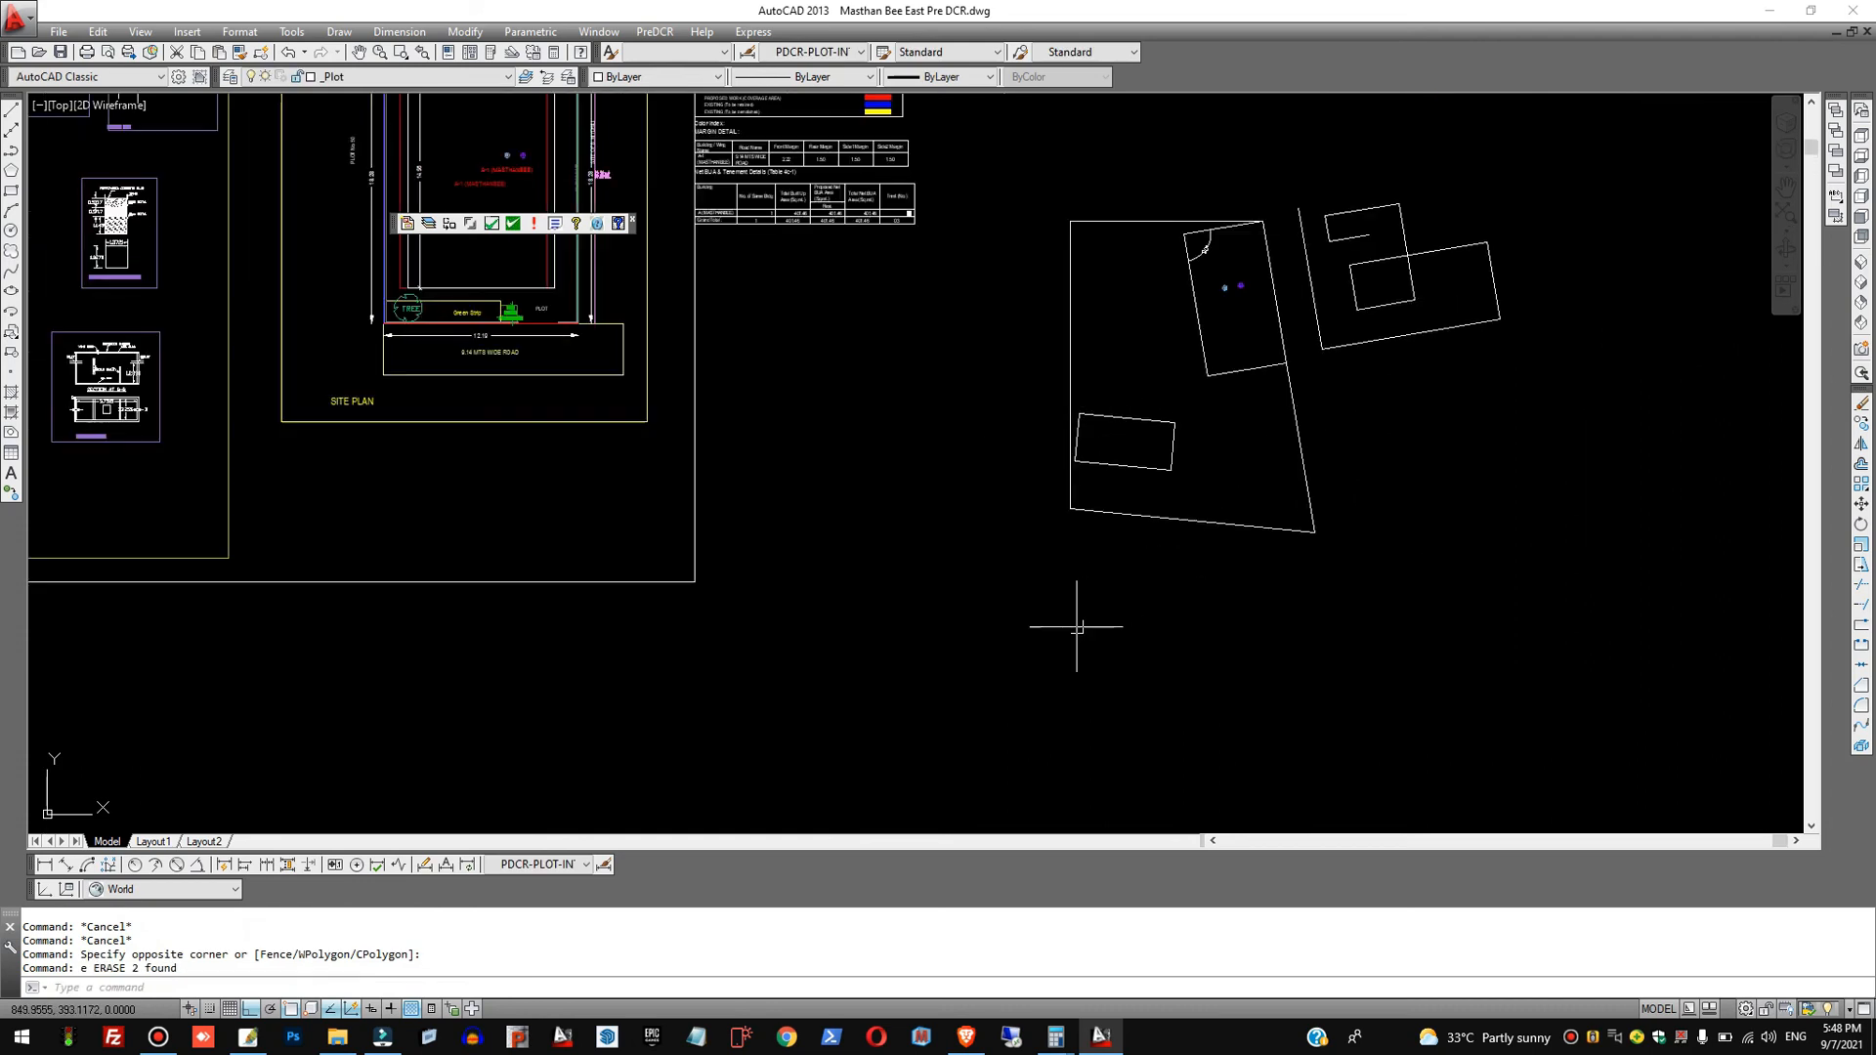
scroll(1067, 617, "up", 3)
type("l")
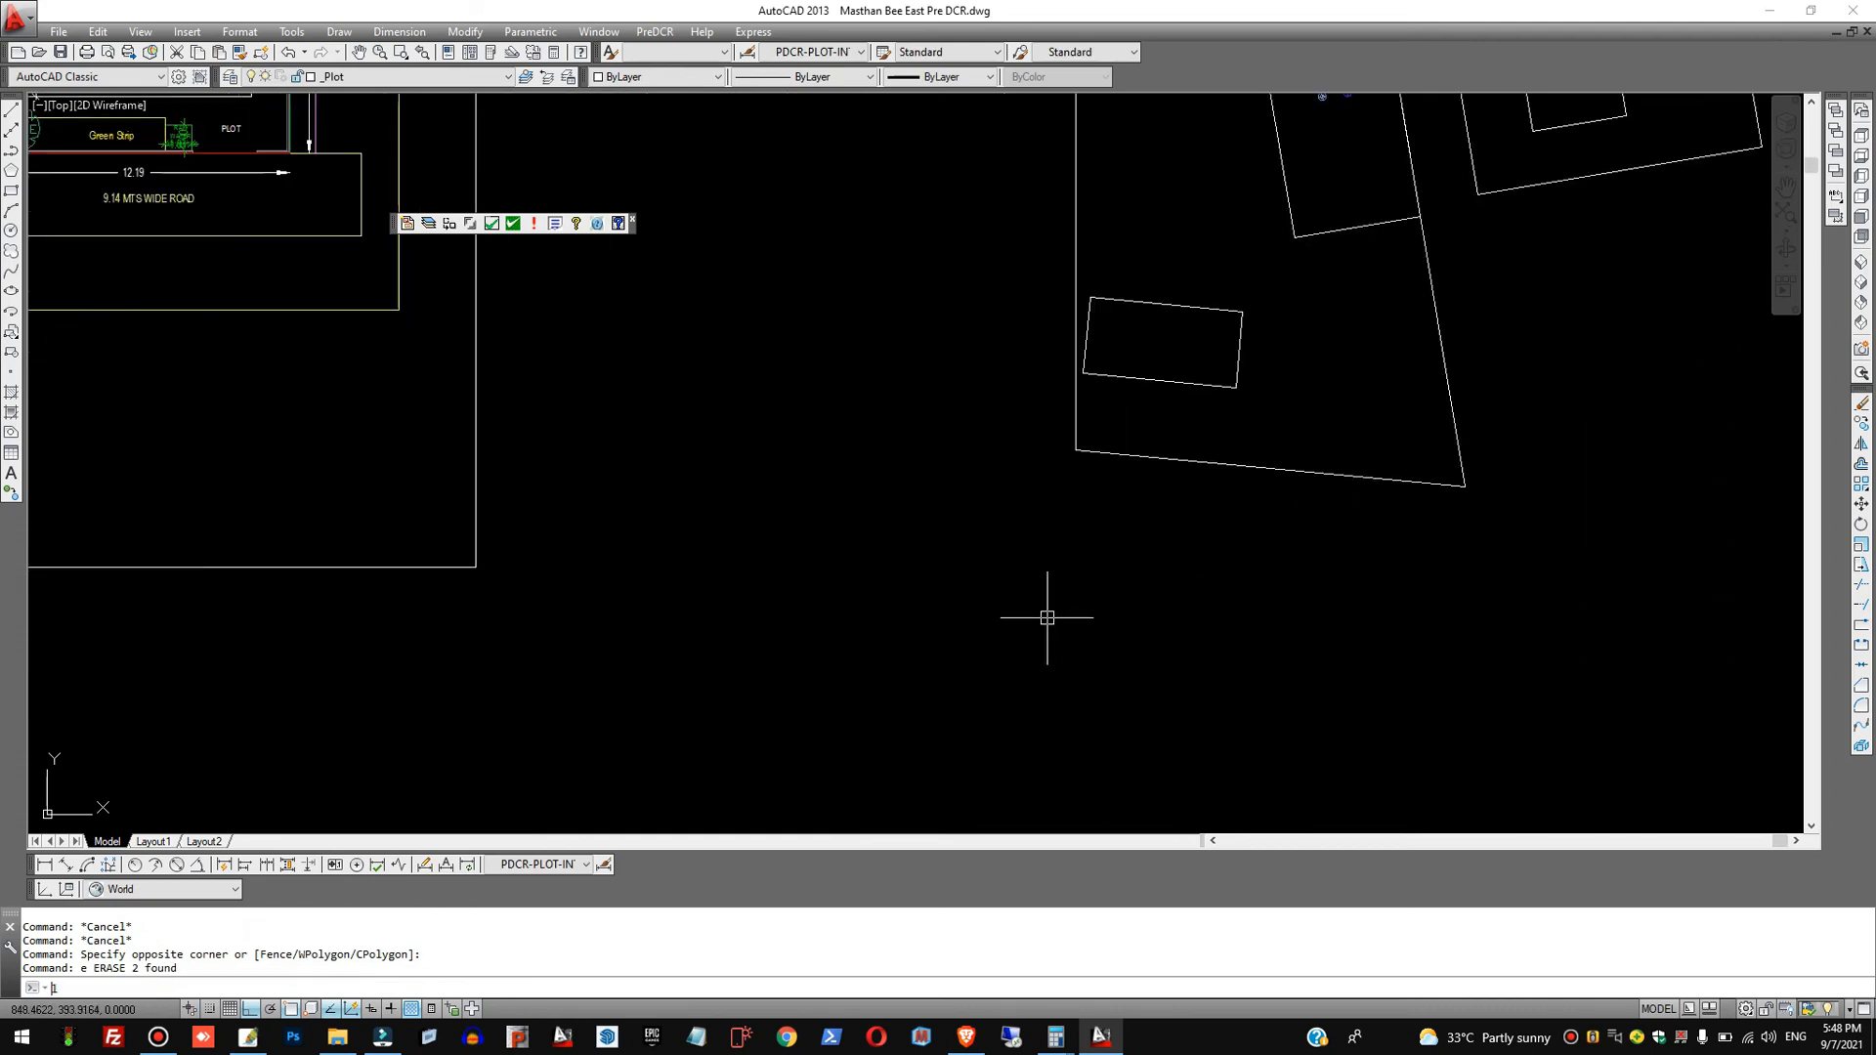
key("Return")
left_click(939, 574)
type("6")
key("Return")
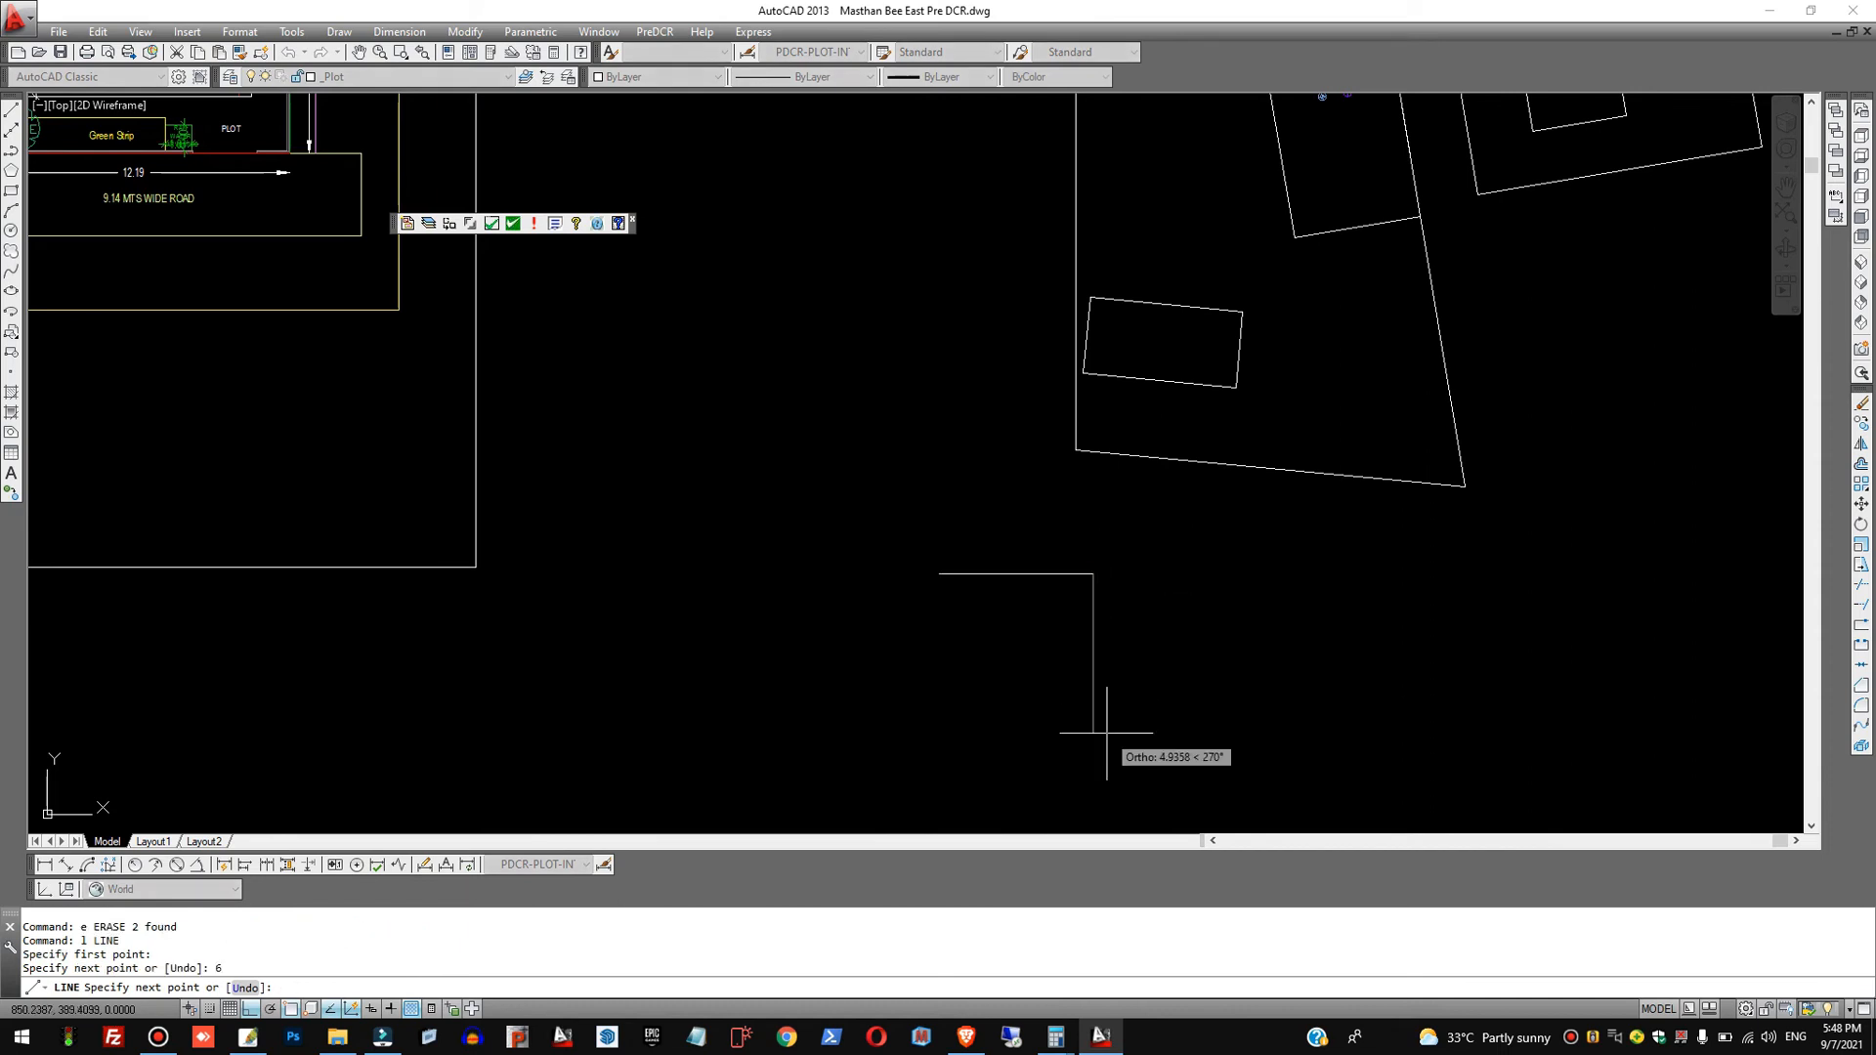
type("3")
key("Return")
left_click(764, 692)
key("Return")
Draw the vertical left side from the upper line's start down to the lower line.
key("Return")
left_click(939, 574)
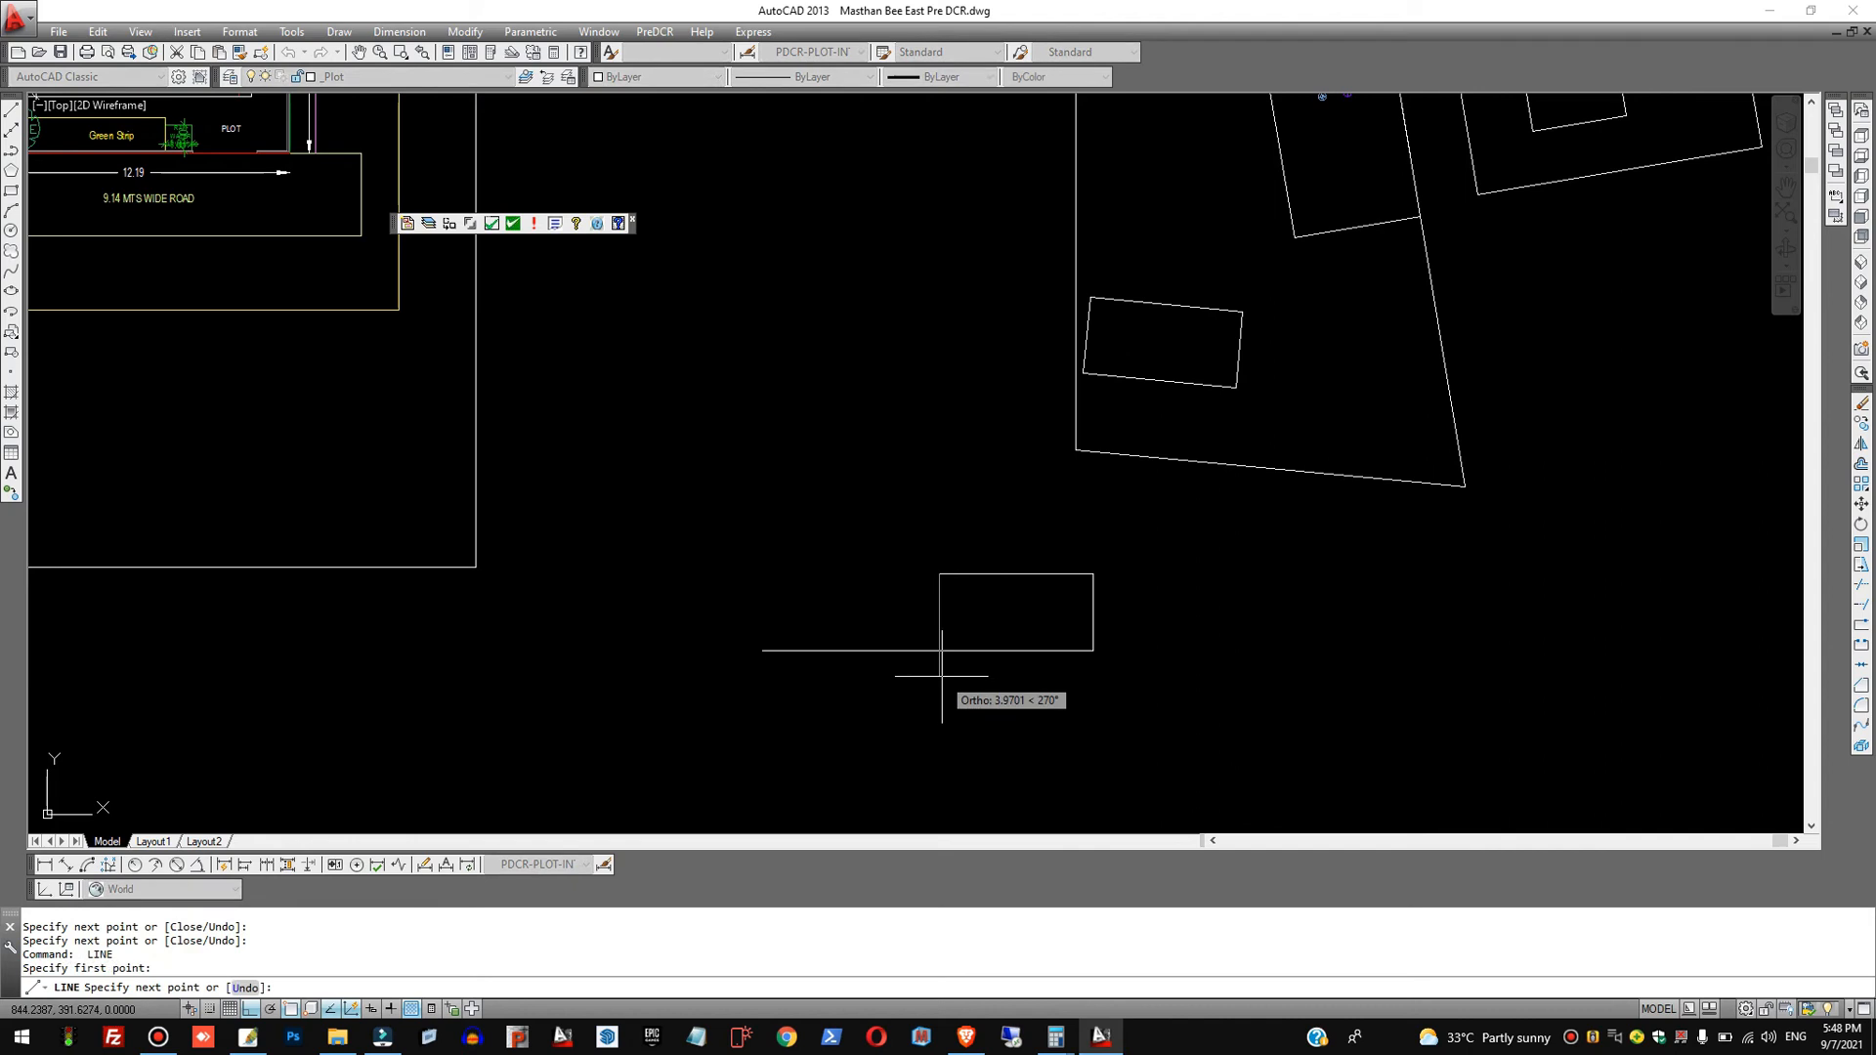
left_click(940, 651)
key("Return")
Trim the lower line's overhang beyond the left side to leave a closed rectangle.
type("tr")
key("Return")
left_click(968, 686)
left_click(887, 606)
key("Return")
left_click(891, 657)
left_click(762, 571)
Insert the PreDCR Direction Ref Circles inside the horizontal rectangle below the plot.
left_click(655, 31)
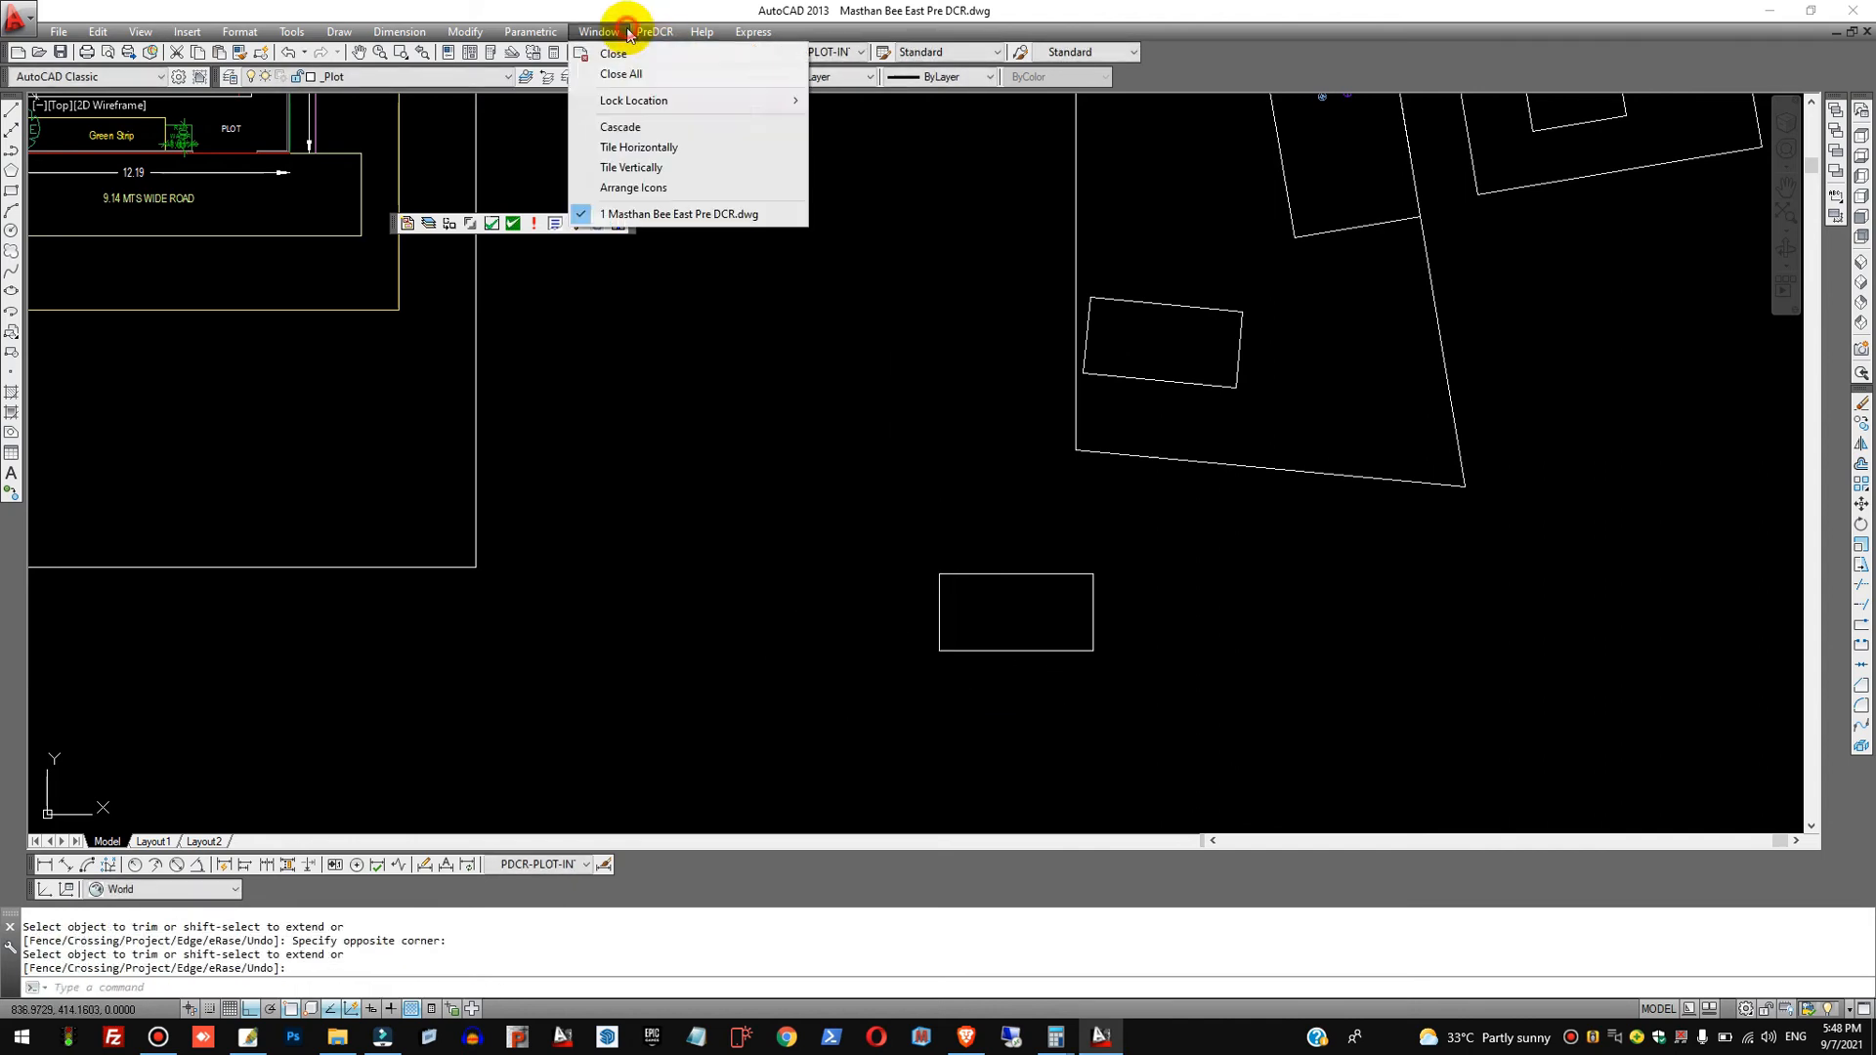
mouse_move(720, 152)
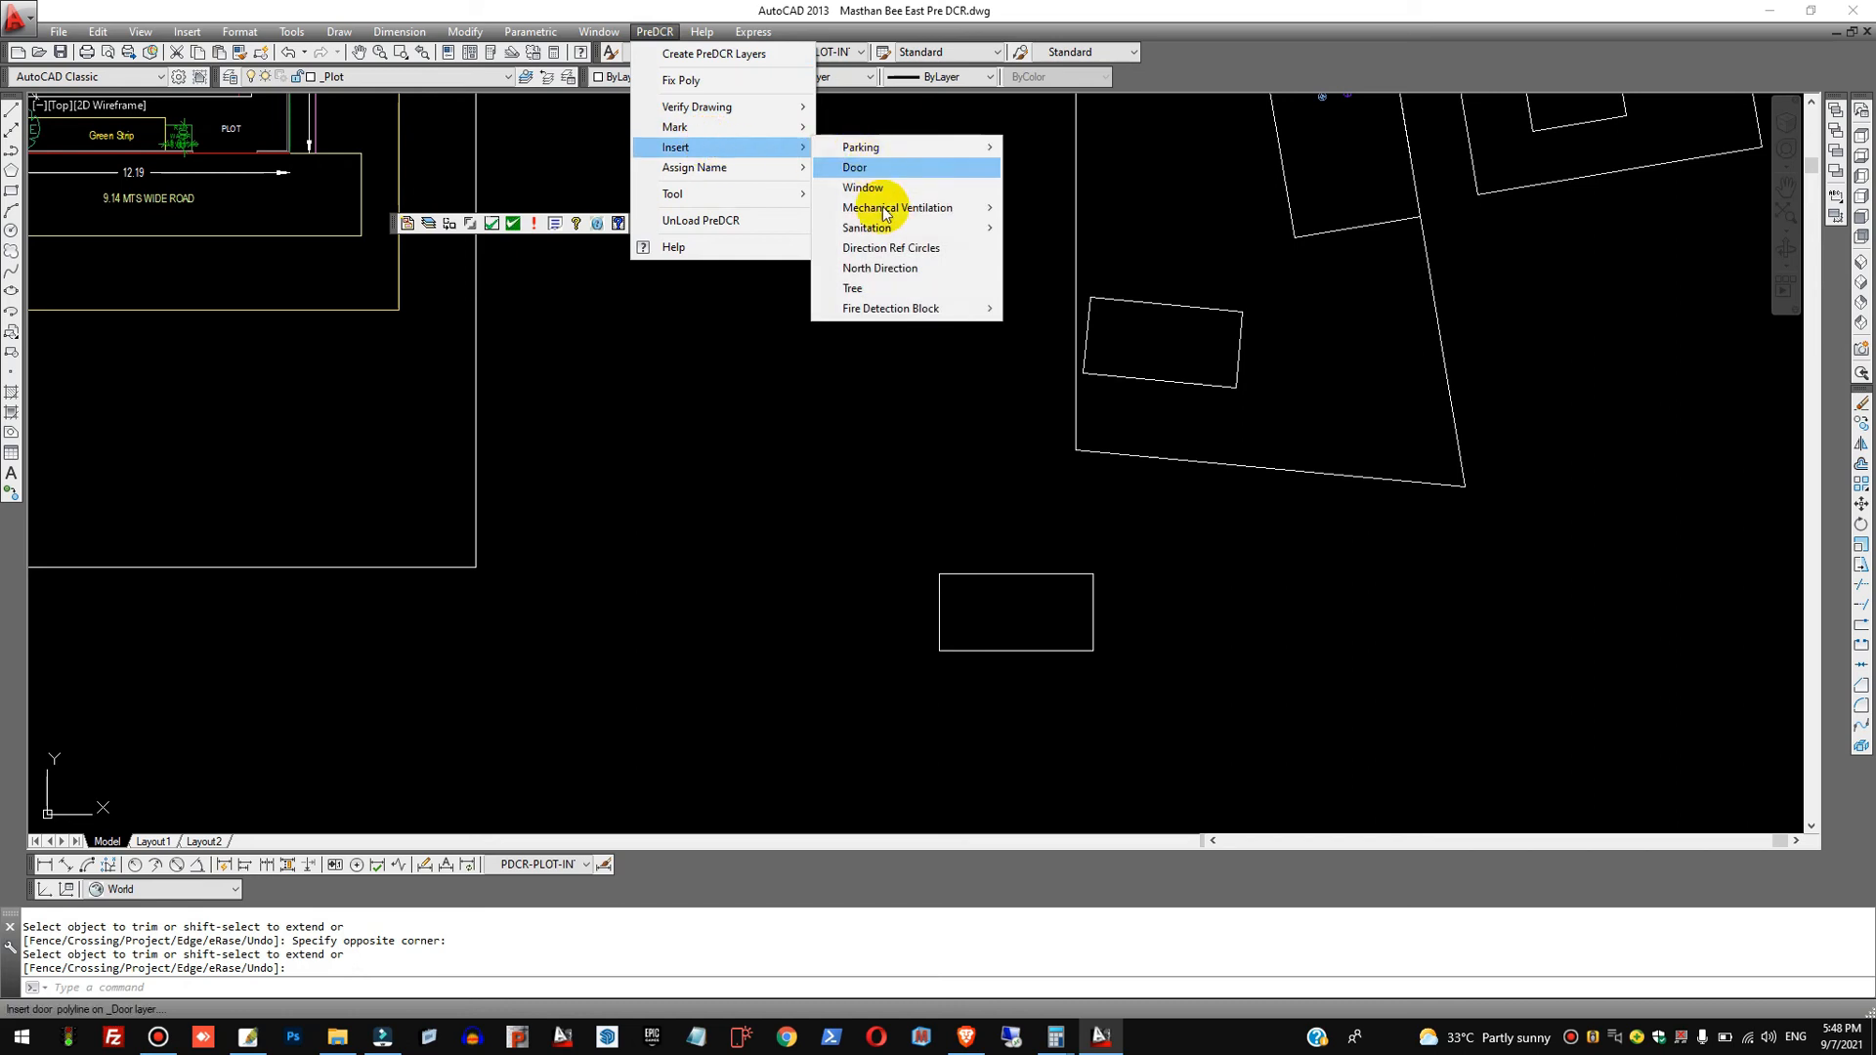
left_click(889, 248)
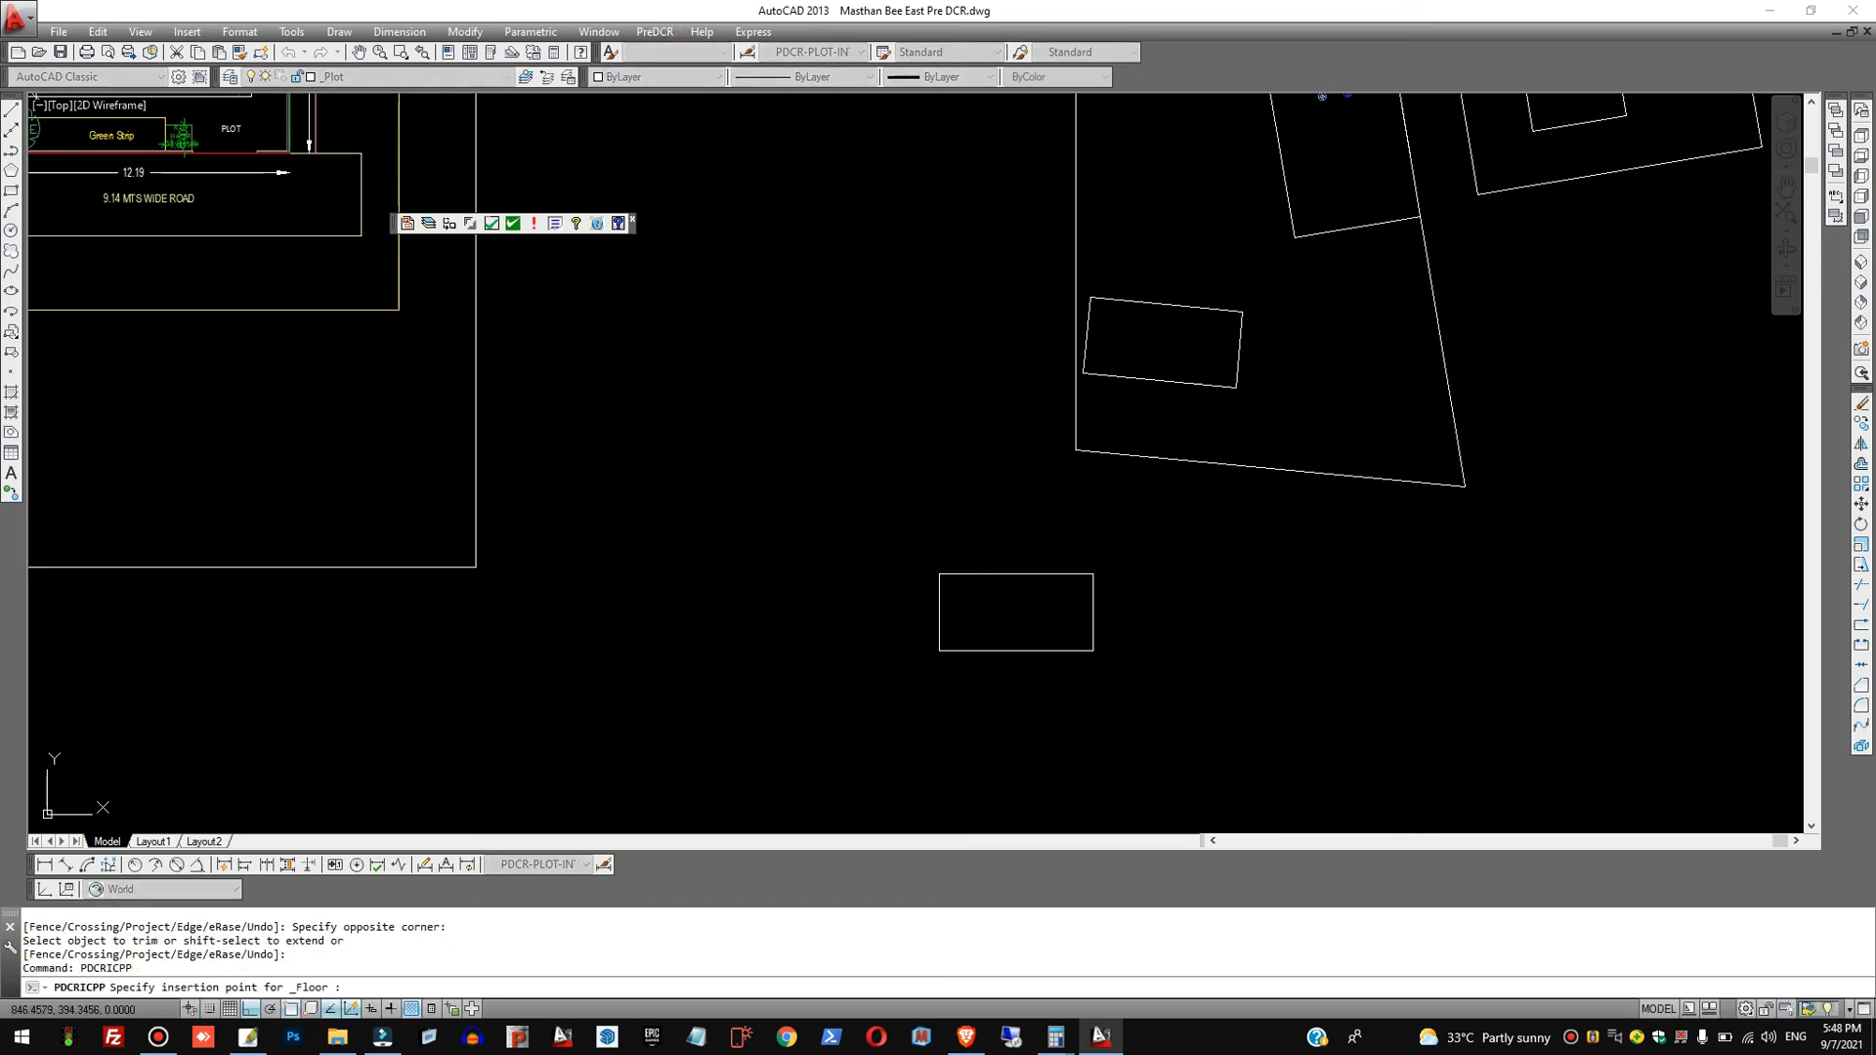
left_click(996, 606)
scroll(1059, 635, "up", 2)
key("Escape")
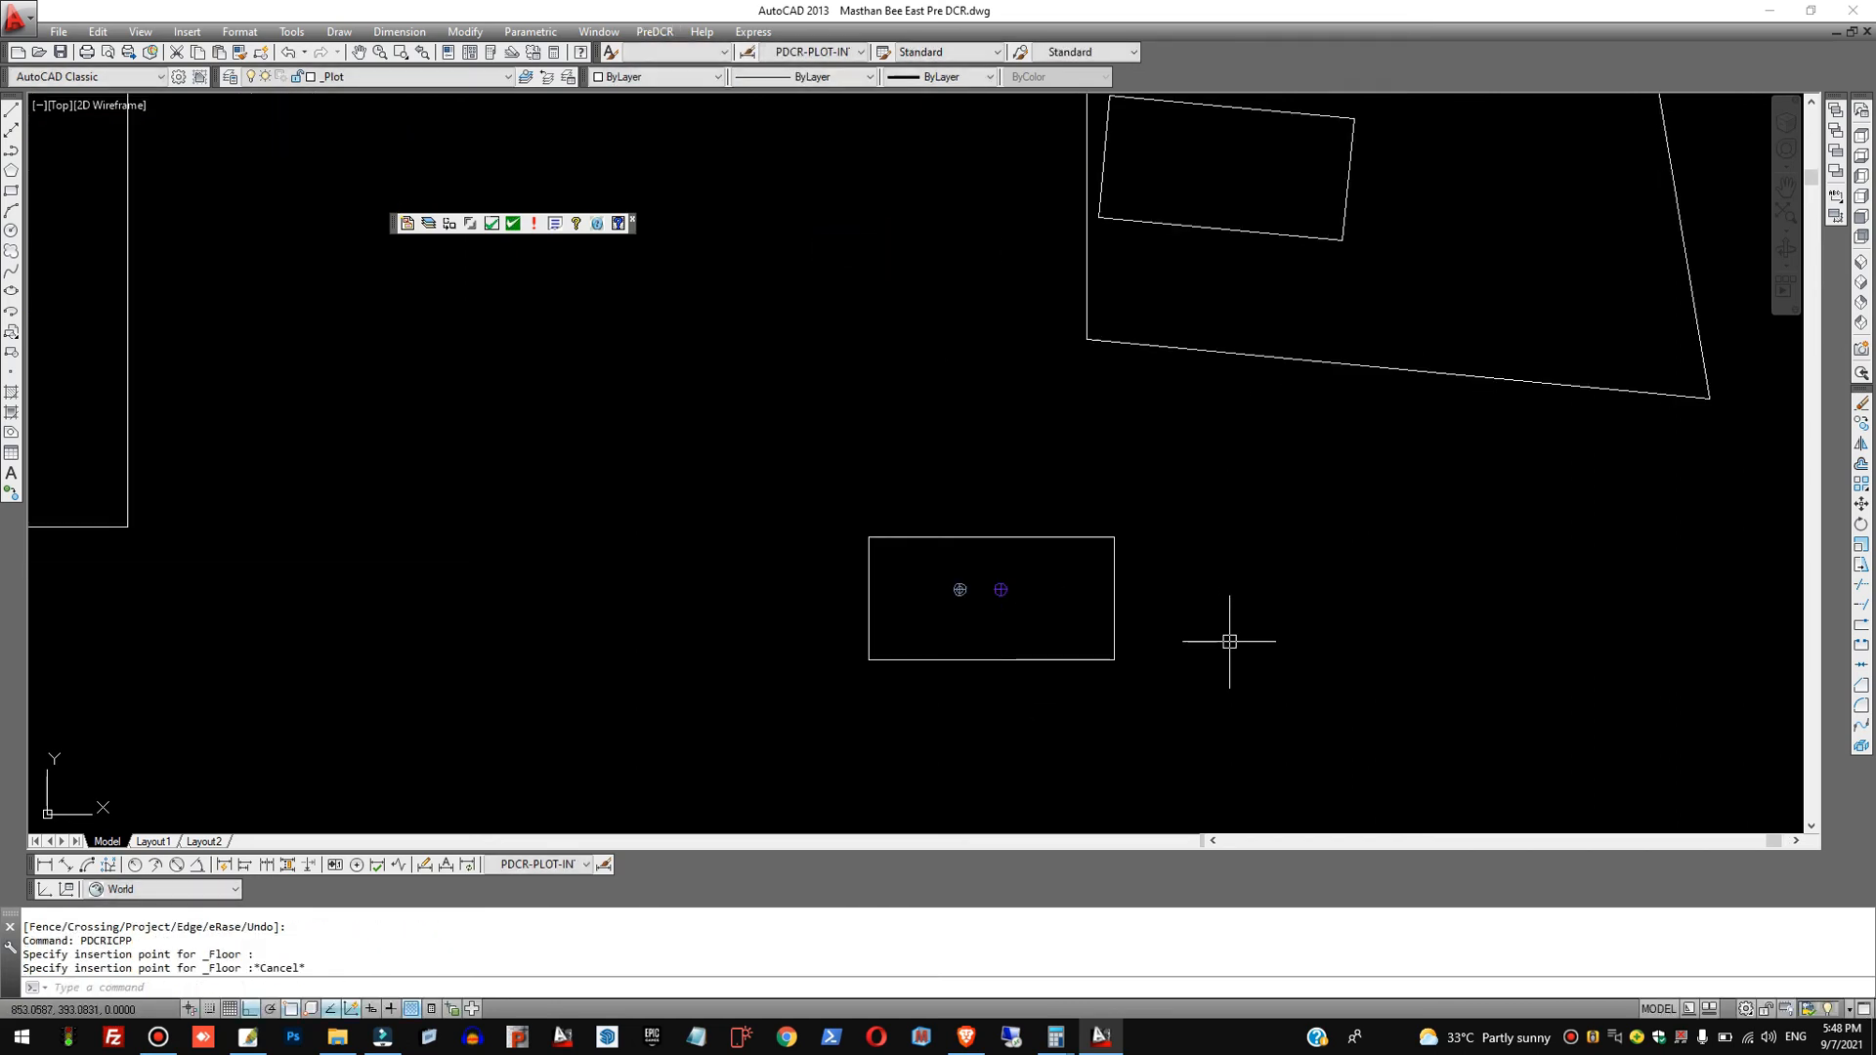
Align the horizontal rectangle and its circles to the tilted rectangle by matching their upper-left and upper-right corners, without scaling.
type("align")
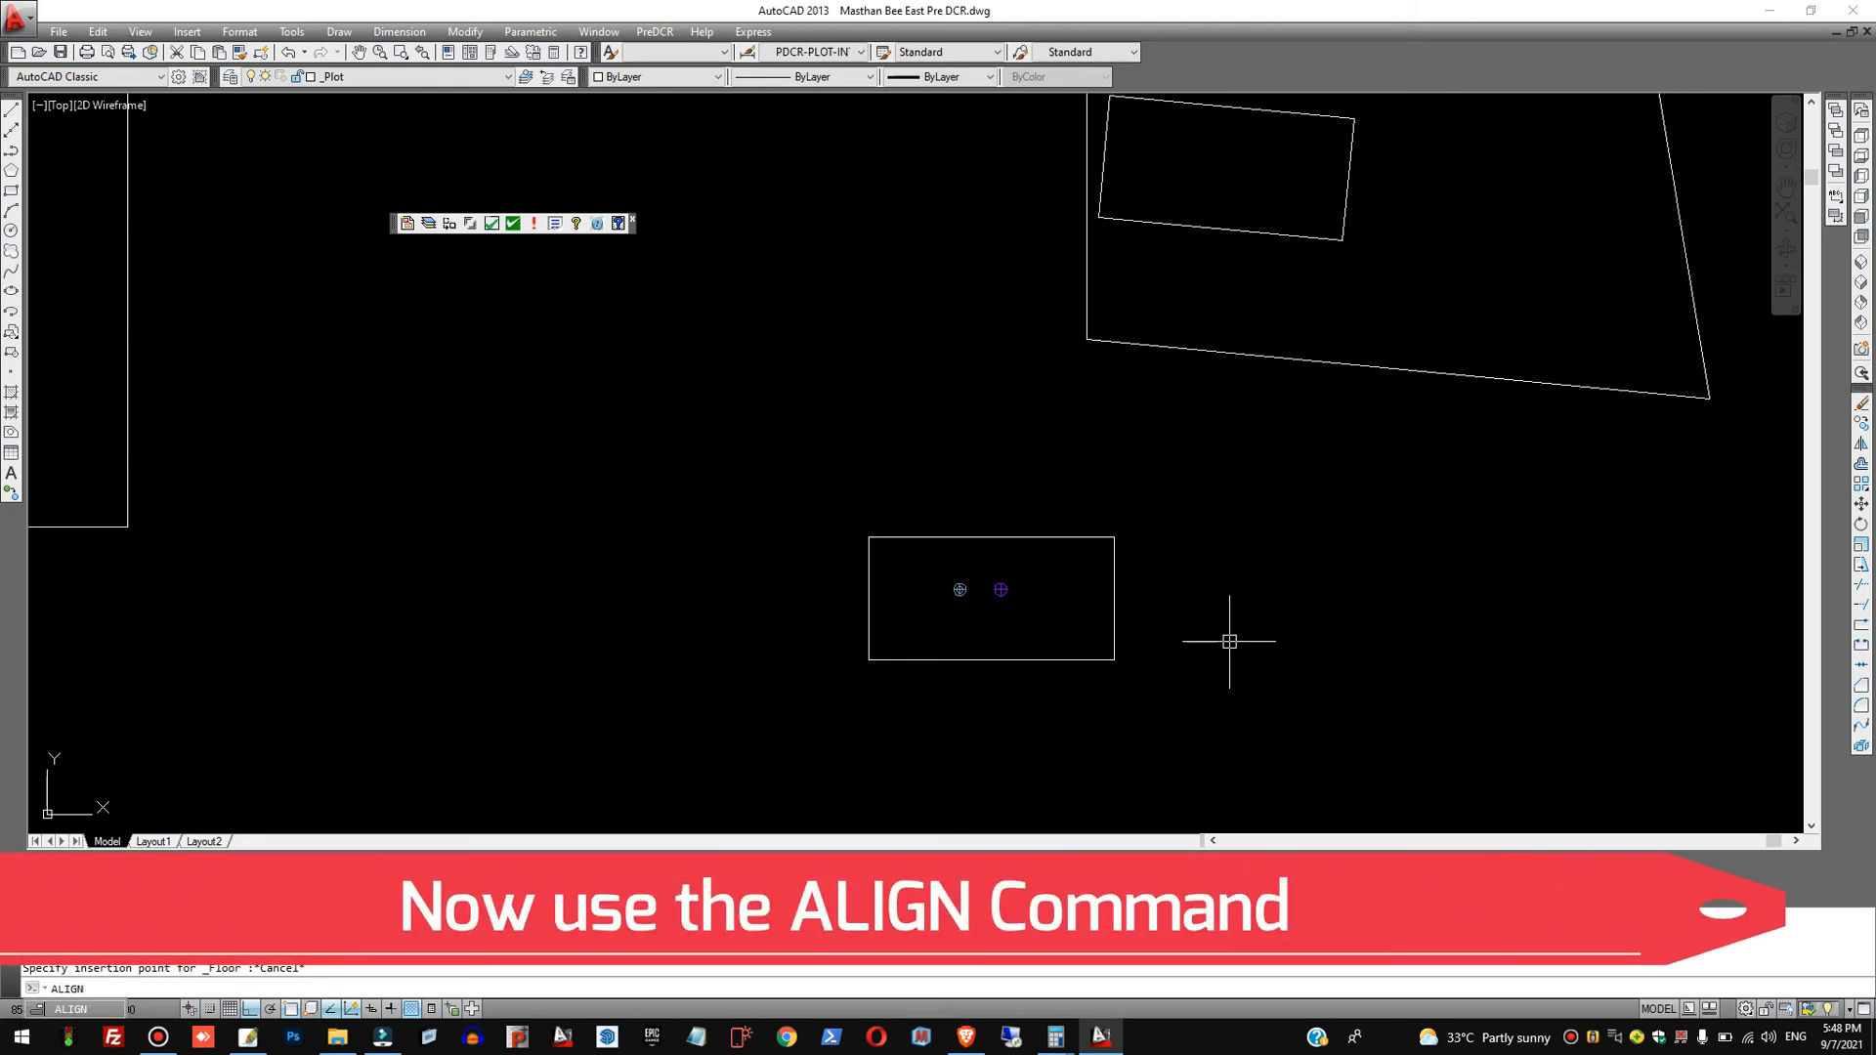
key("Return")
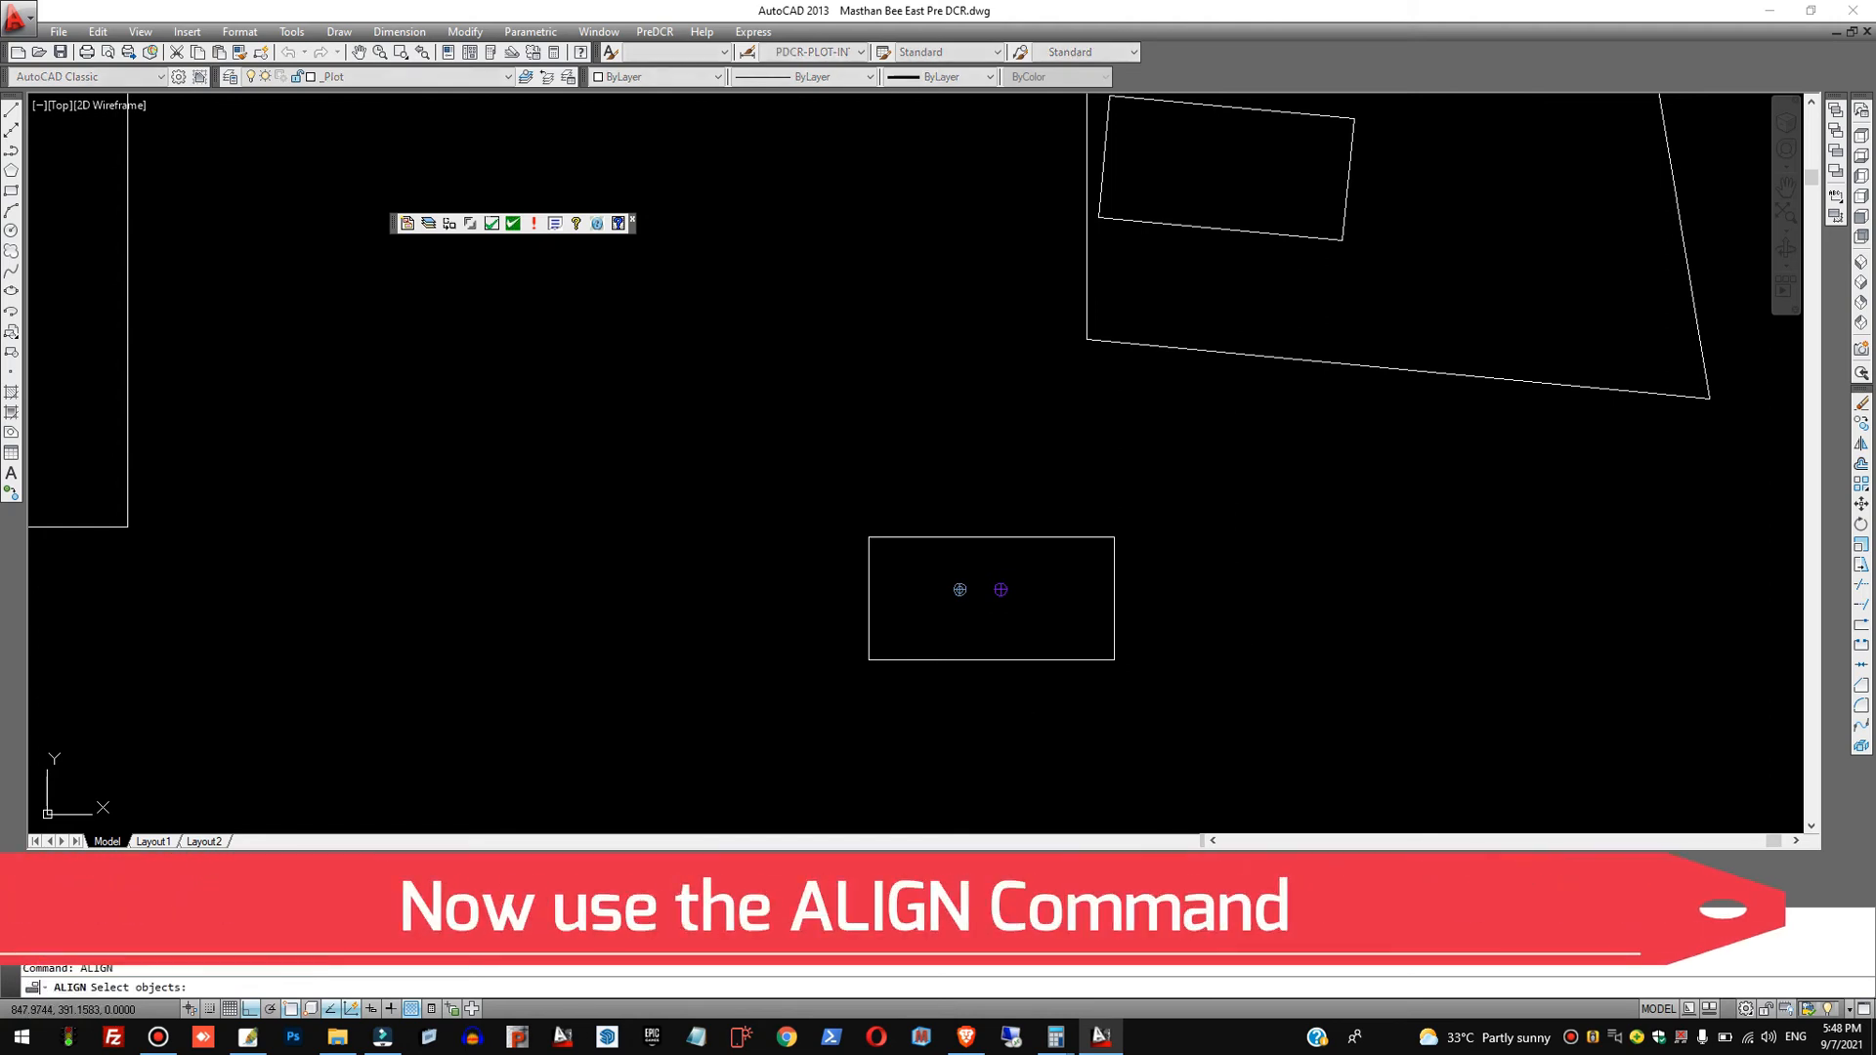
left_click(1234, 733)
left_click(789, 490)
key("Return")
left_click(869, 537)
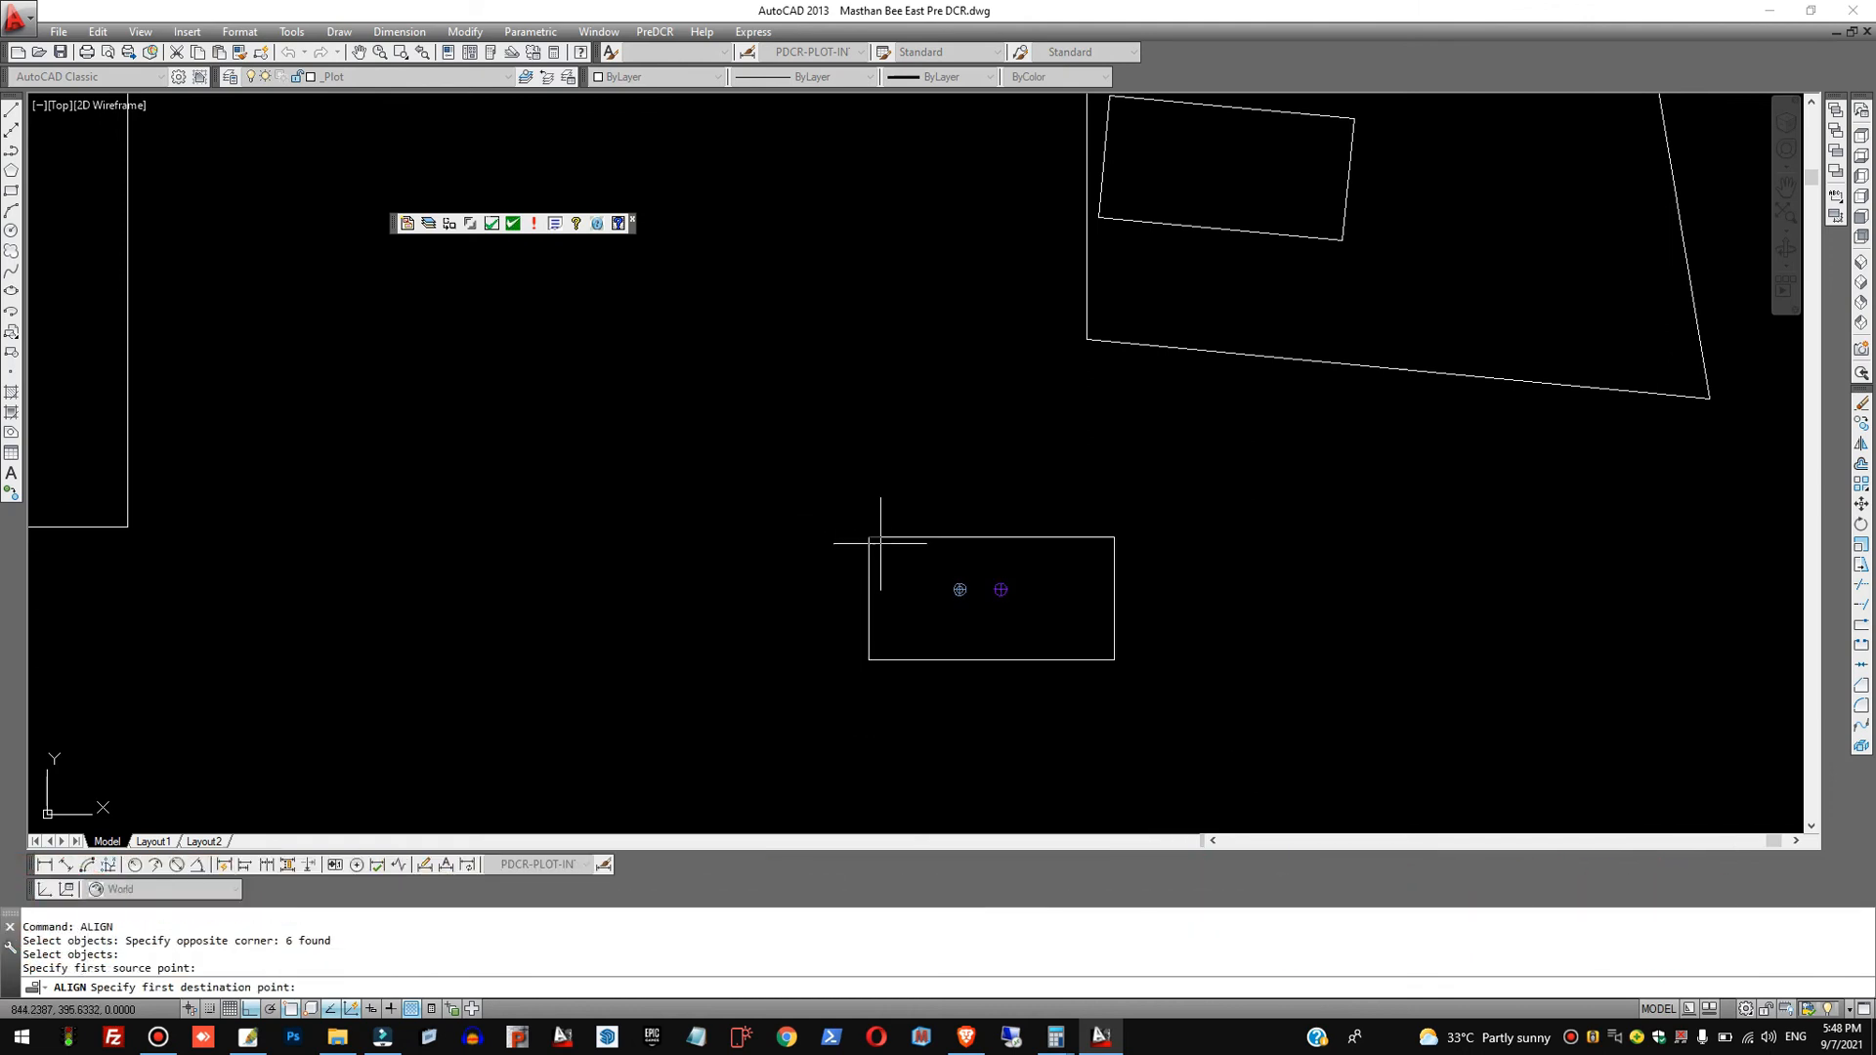
scroll(879, 543, "down", 4)
left_click(973, 409)
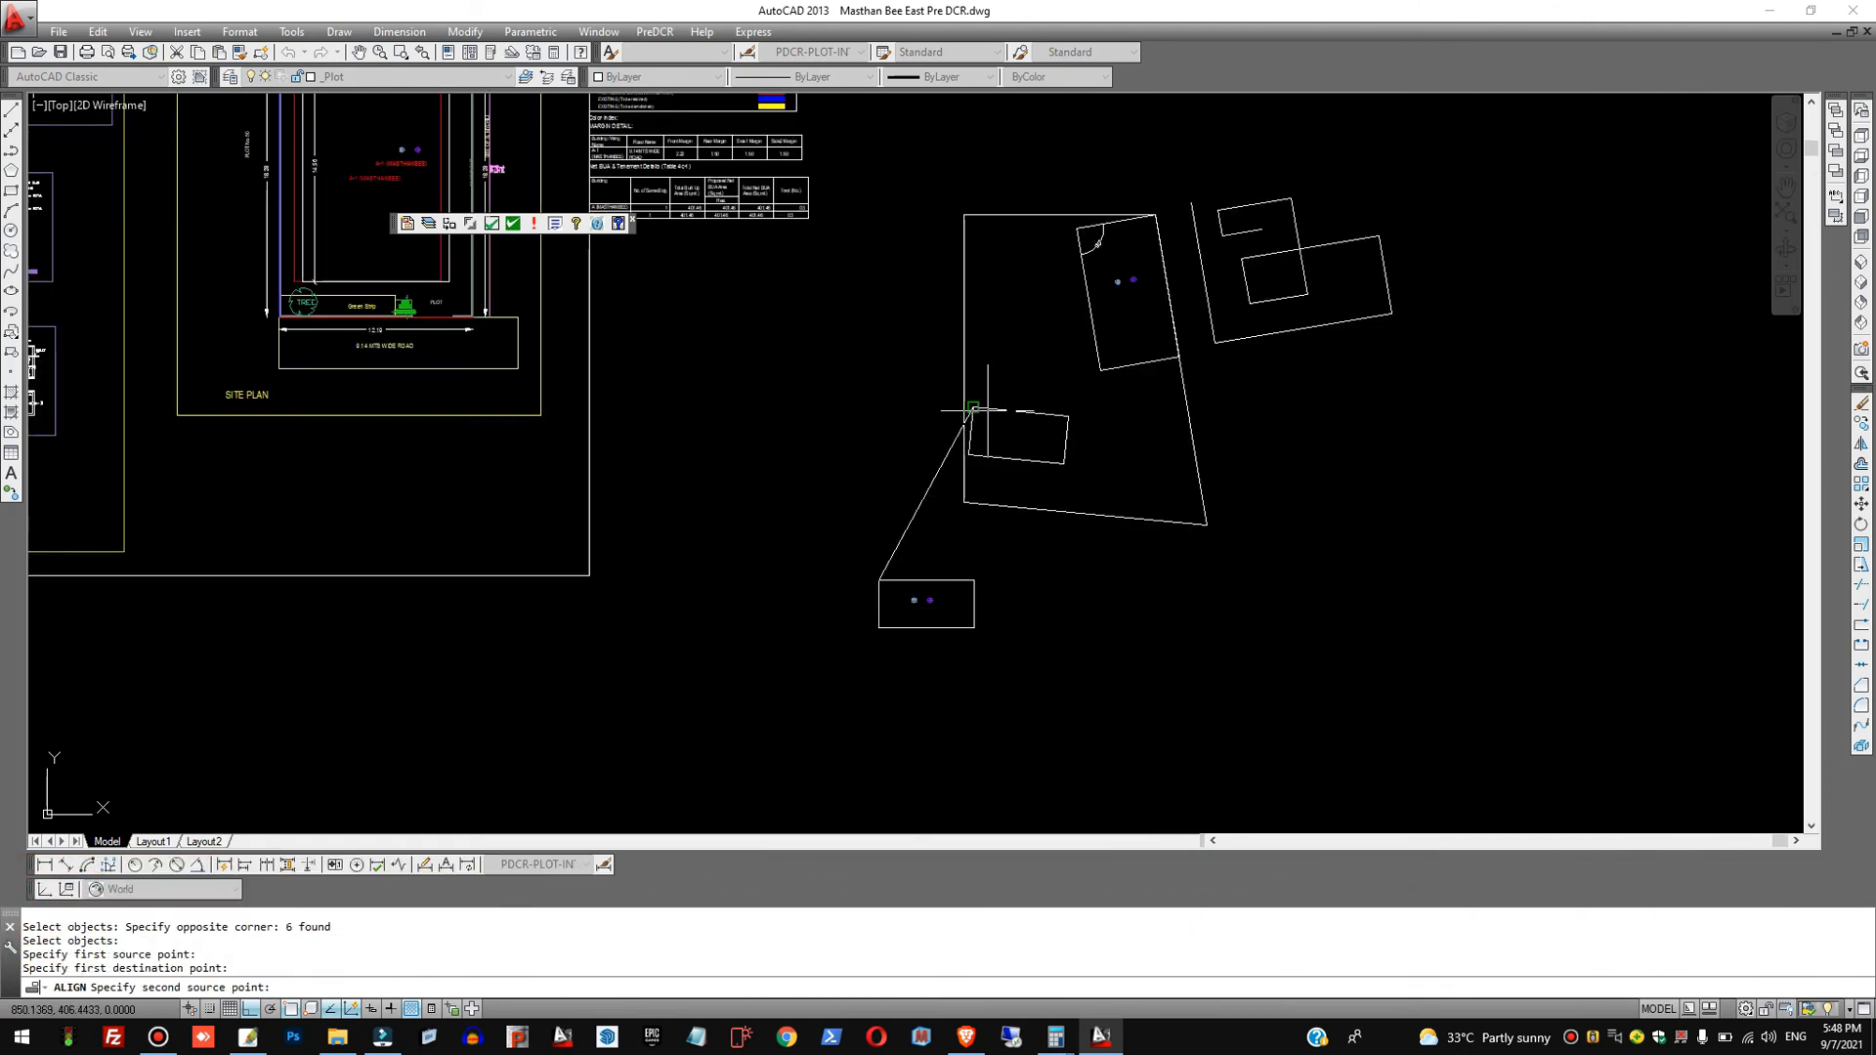
left_click(973, 580)
left_click(1068, 419)
key("Return")
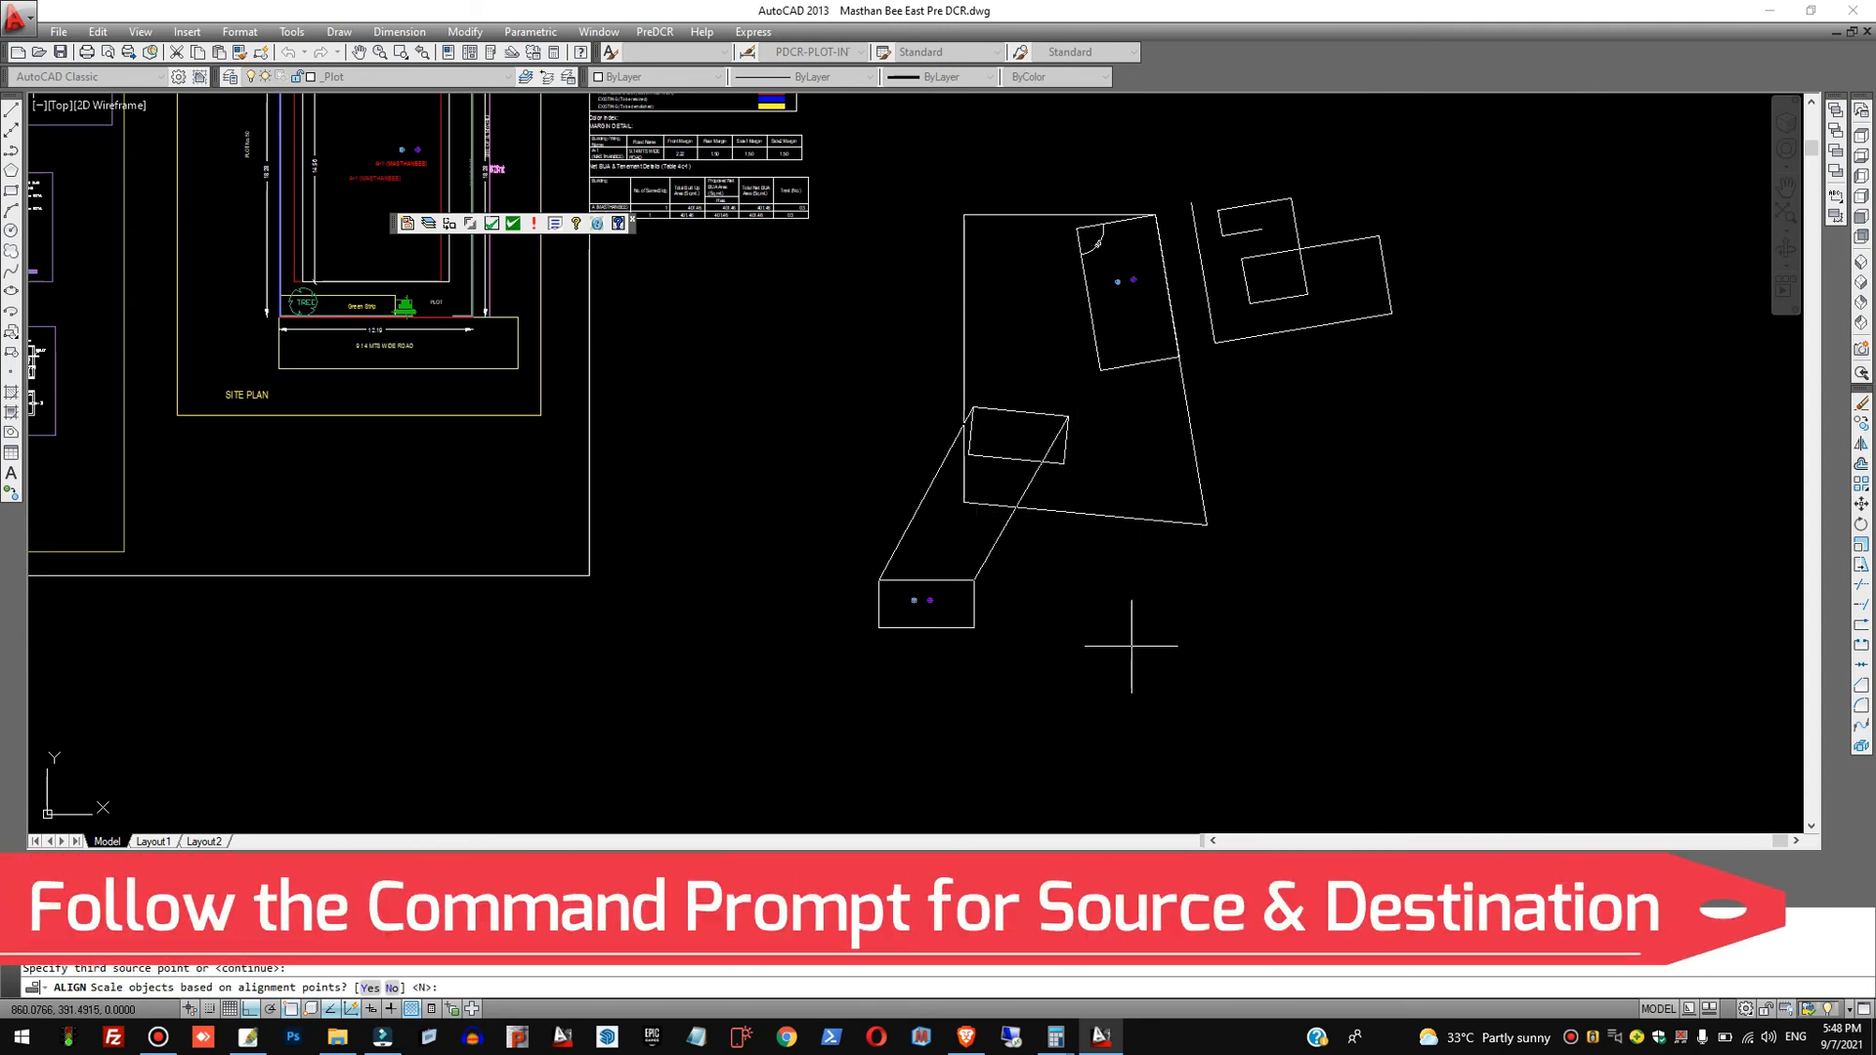
key("Return")
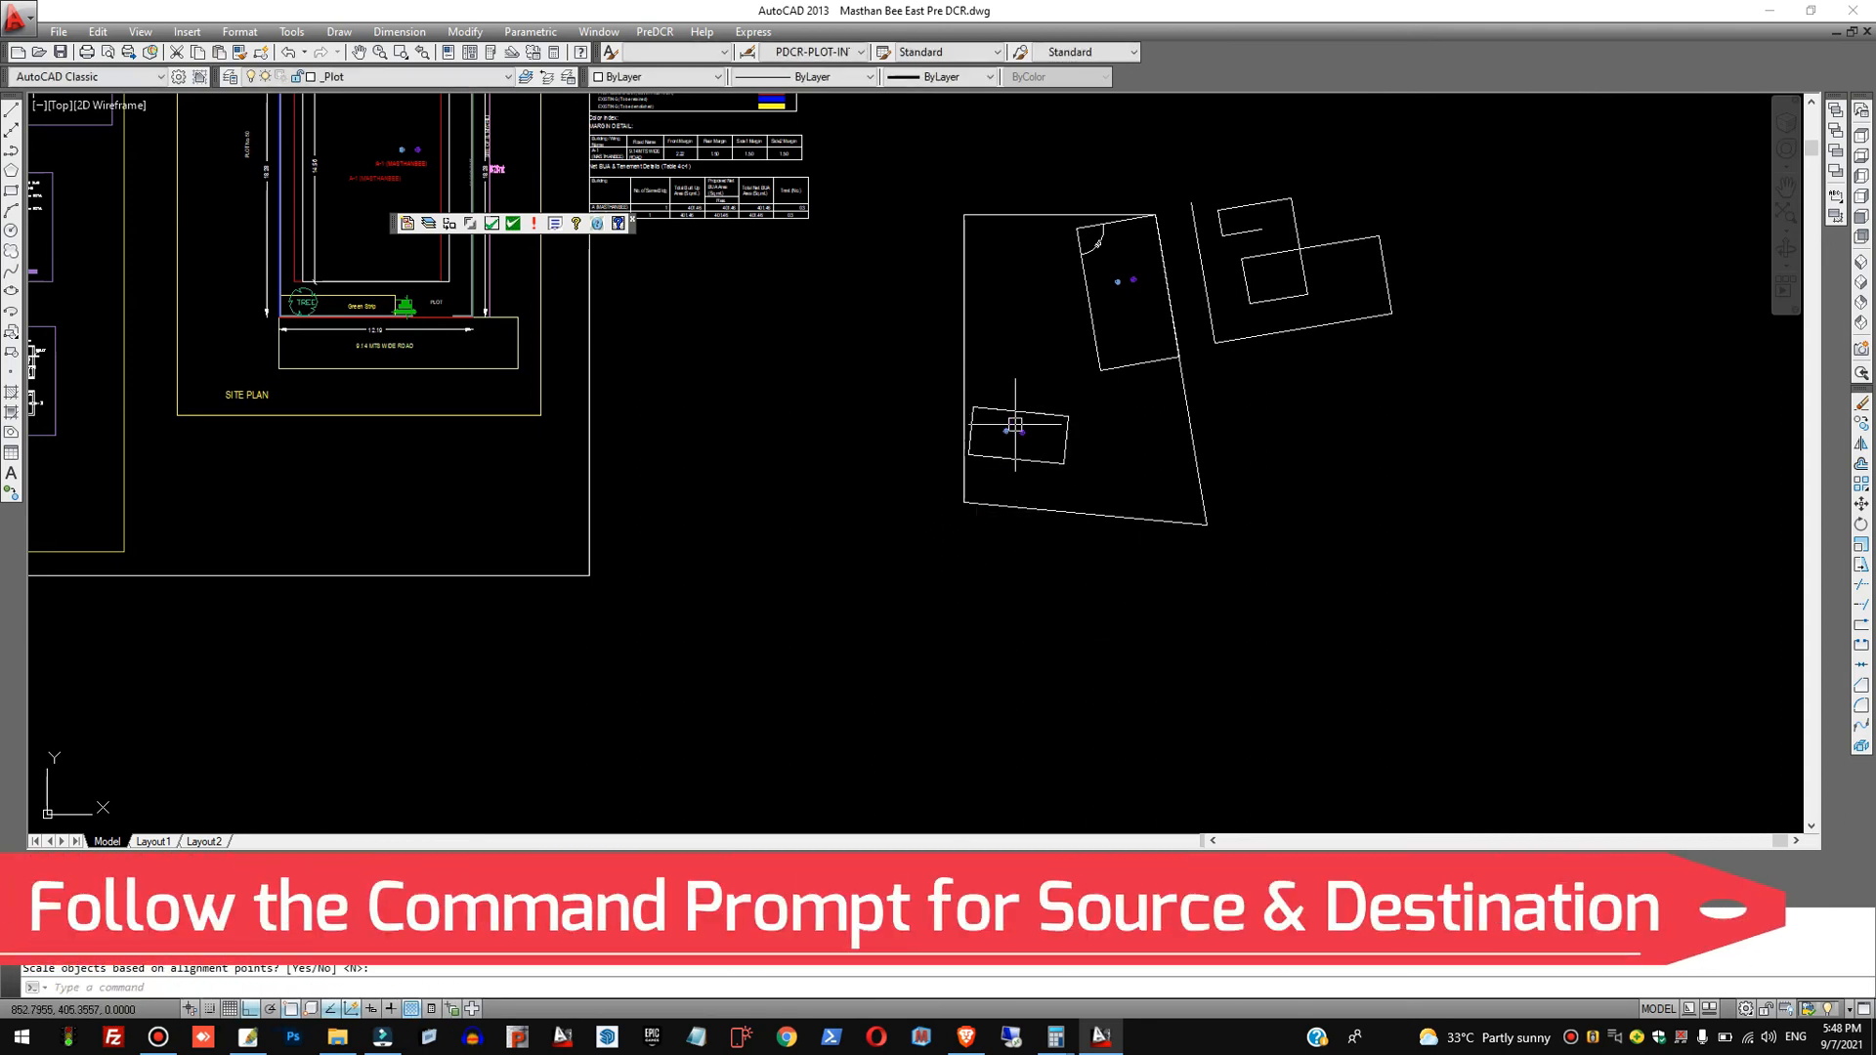
Draw a short horizontal line beneath the direction circles inside the small tilted rectangle.
scroll(1039, 419, "up", 6)
type("l")
key("Return")
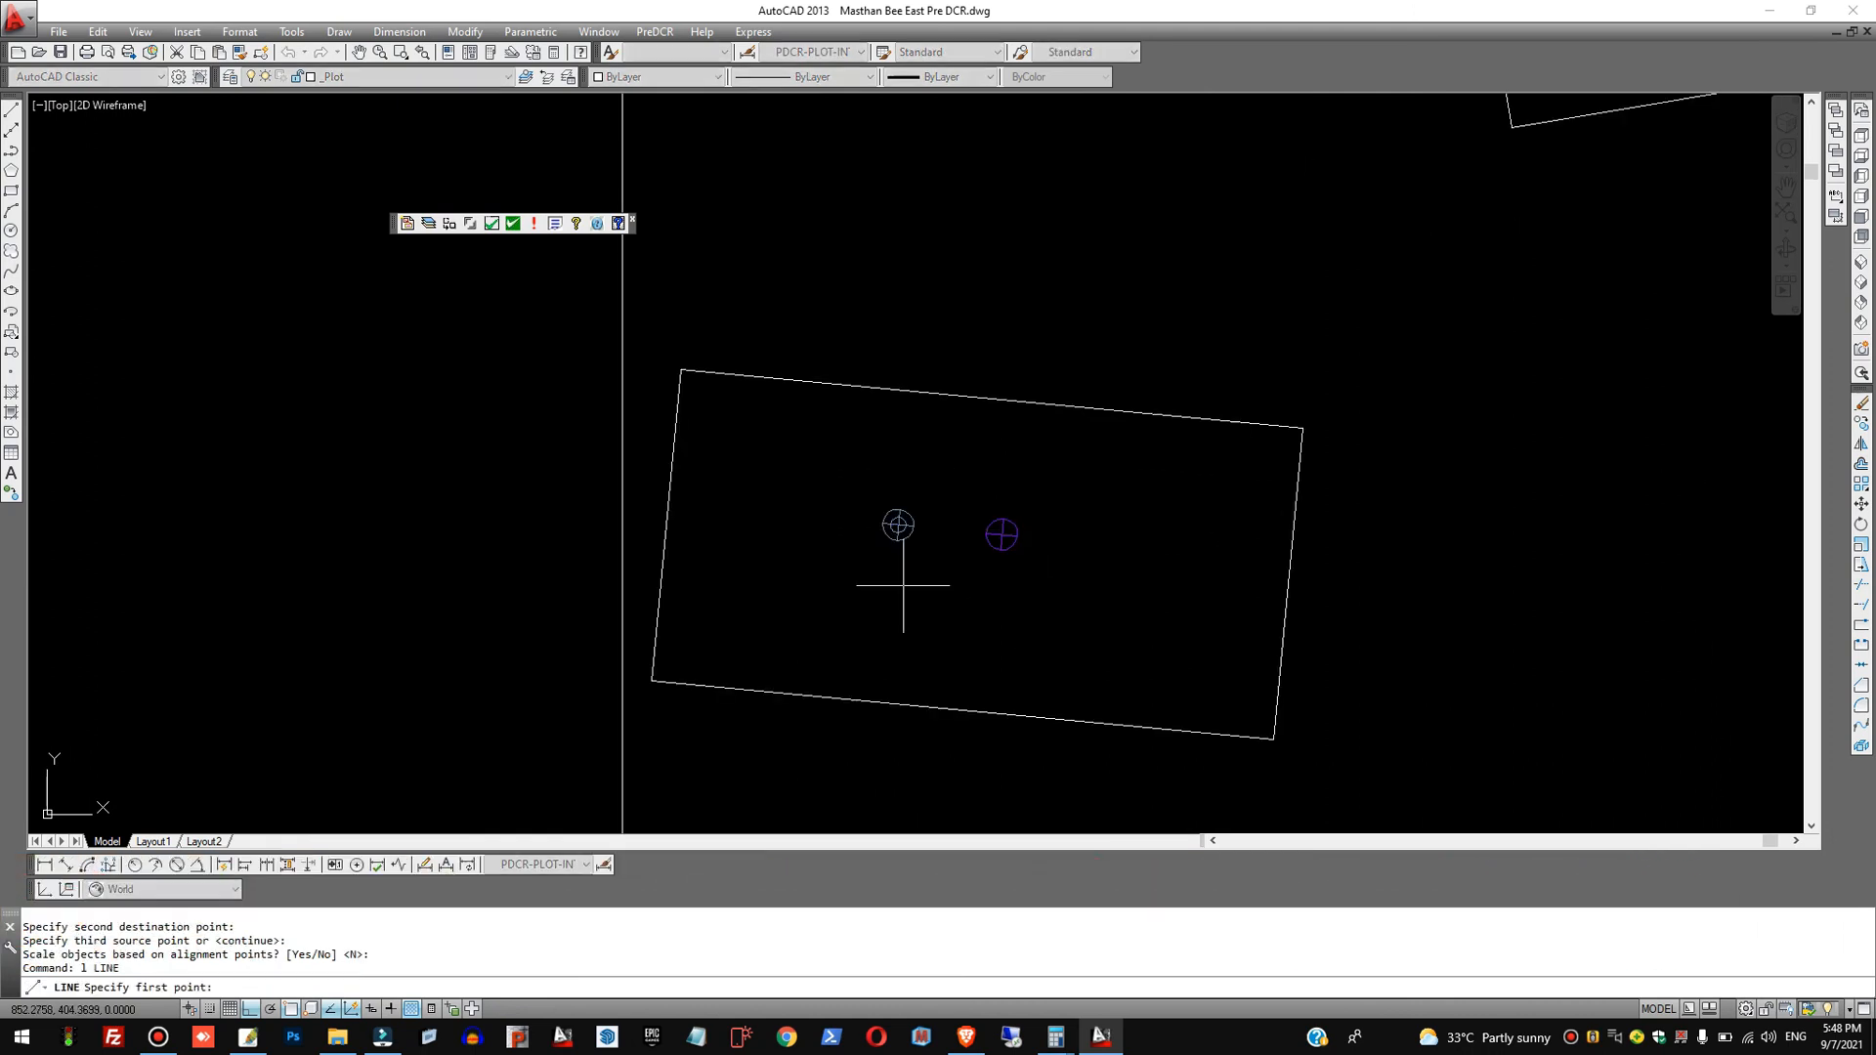
left_click(857, 575)
left_click(1045, 576)
key("Return")
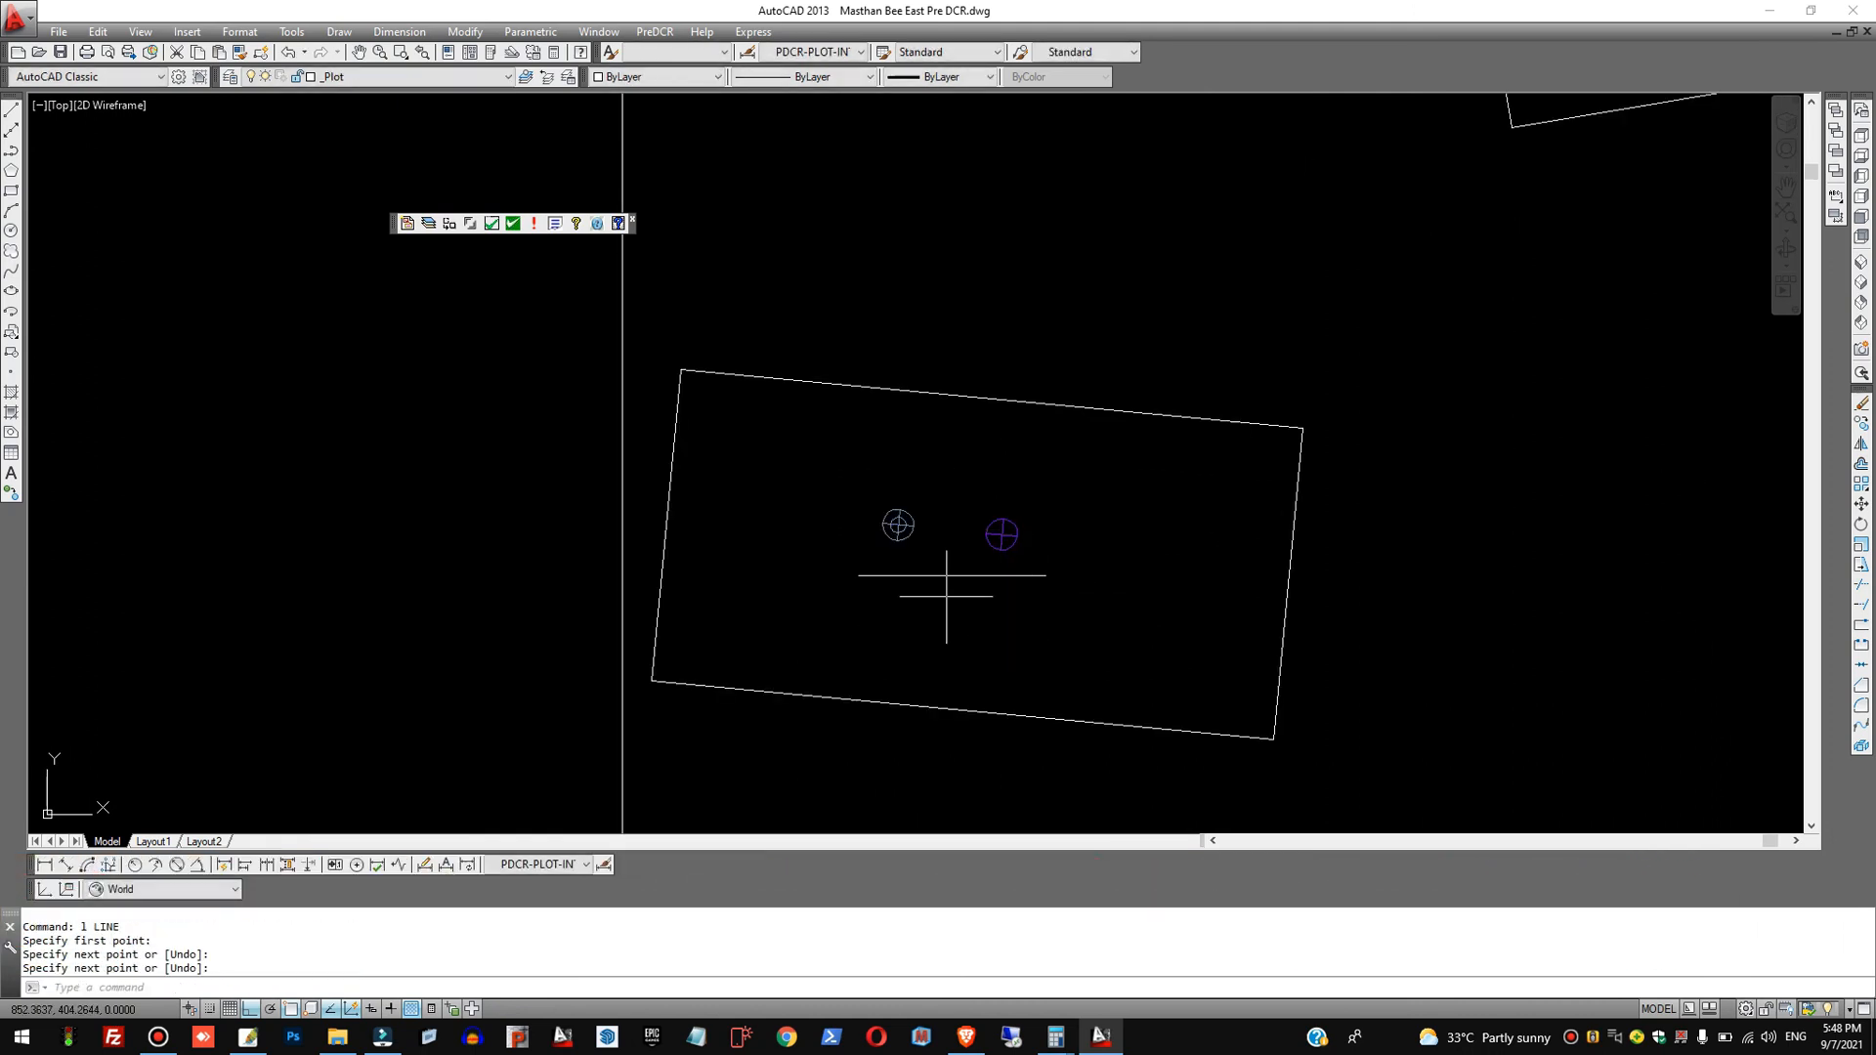
Erase the short horizontal line beneath the direction circles.
left_click(1032, 619)
left_click(1016, 570)
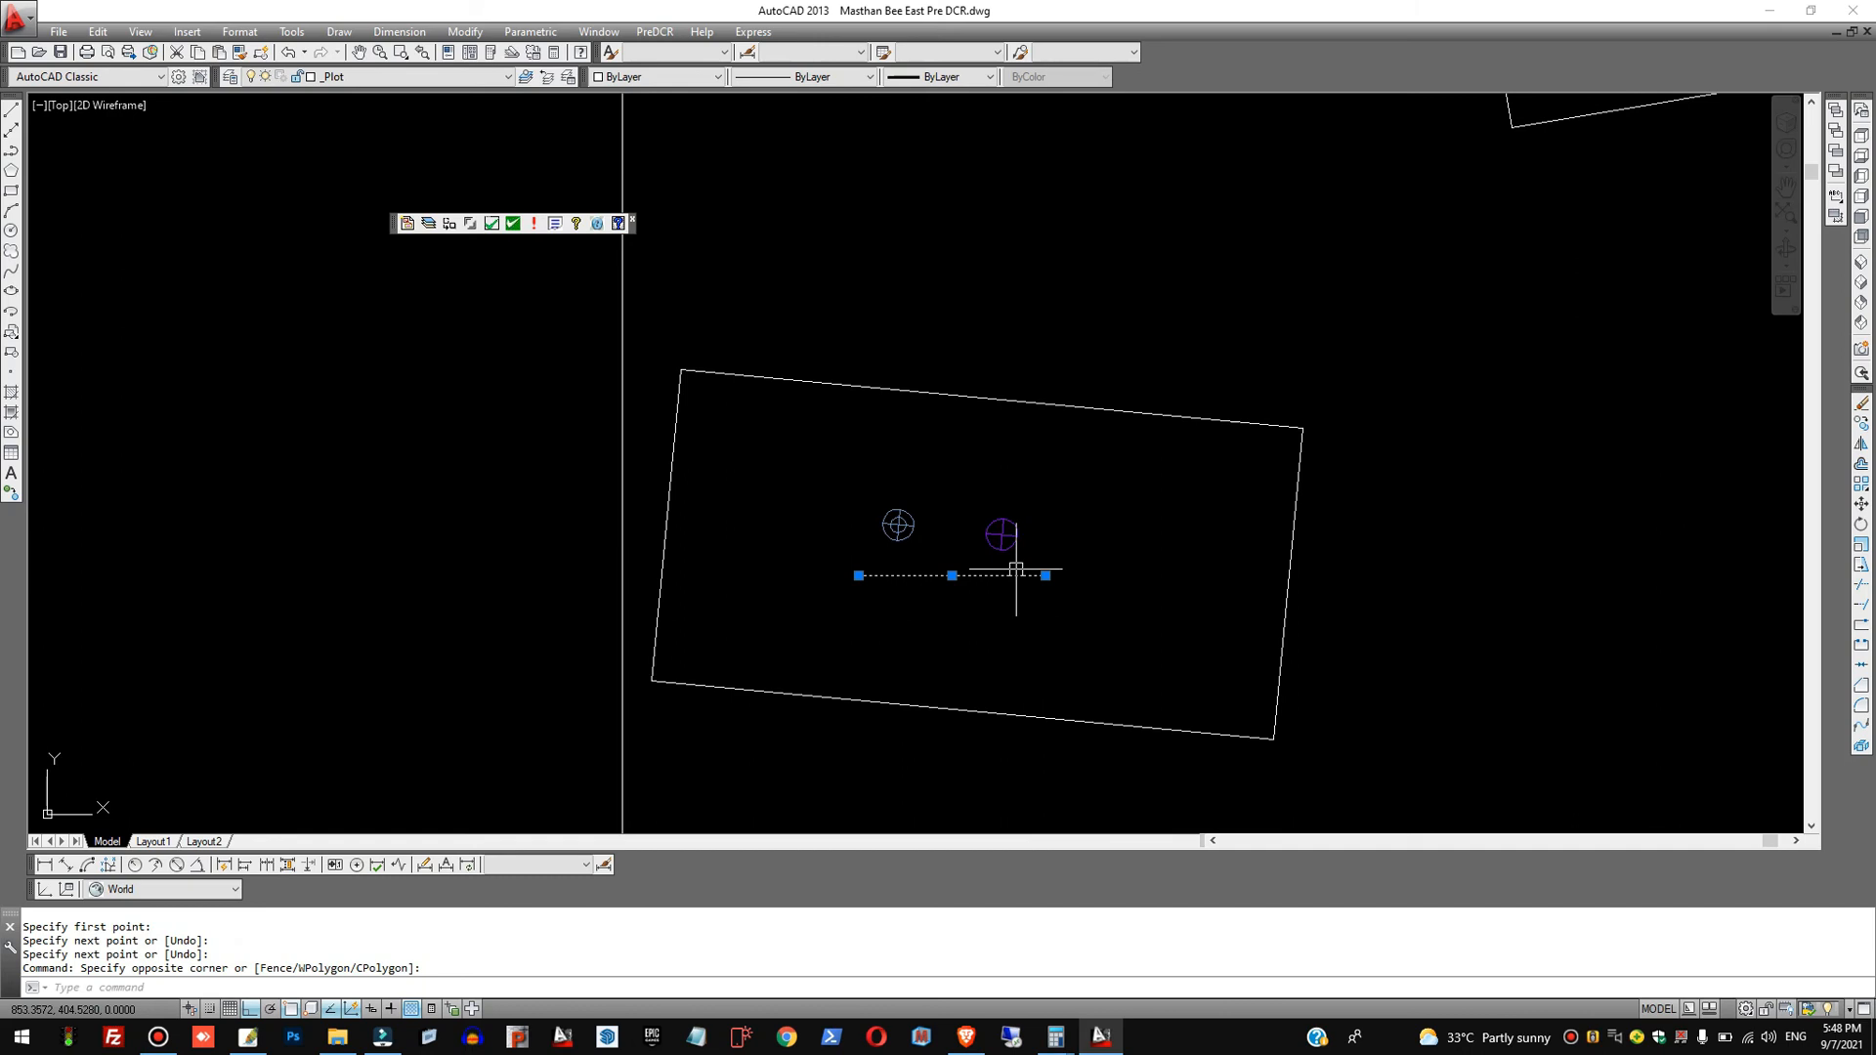
type("e")
key("Return")
Compare the direction circles in the floor plans and site plan with those in the plot's tilted rectangles.
scroll(1162, 581, "down", 2)
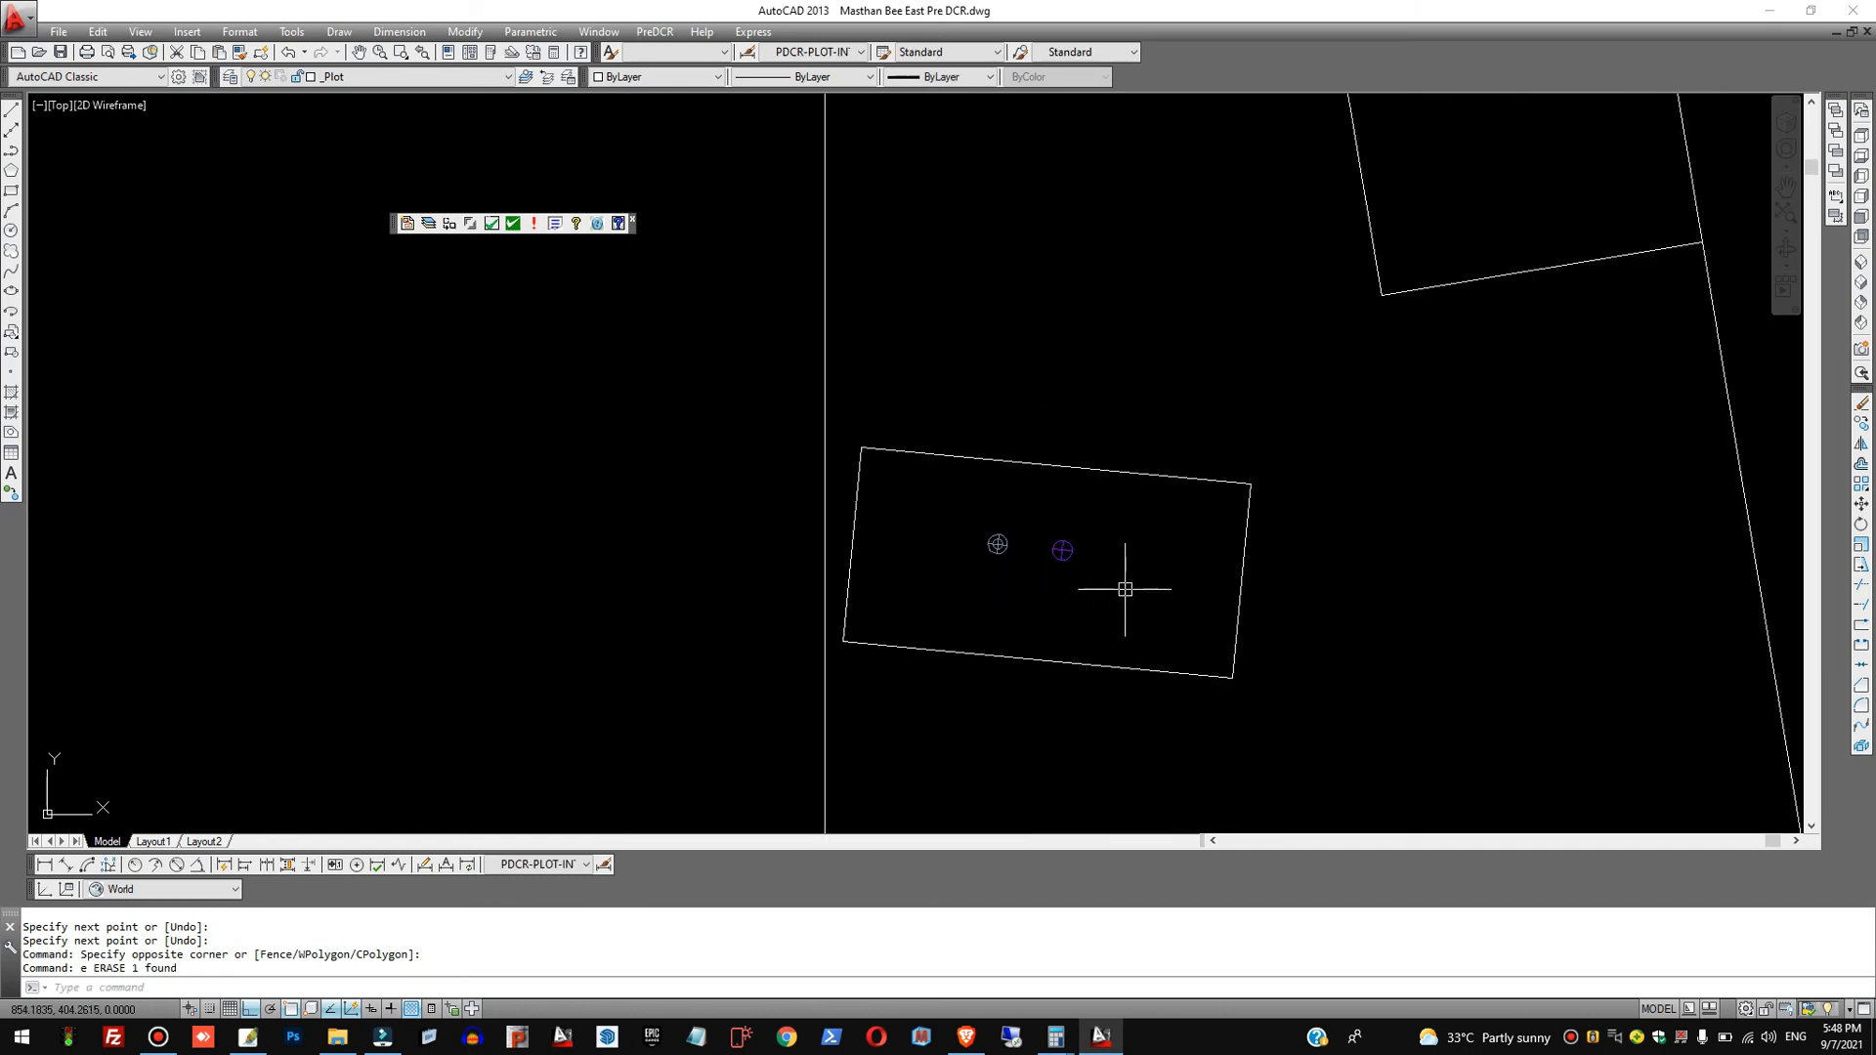
scroll(1114, 594, "down", 5)
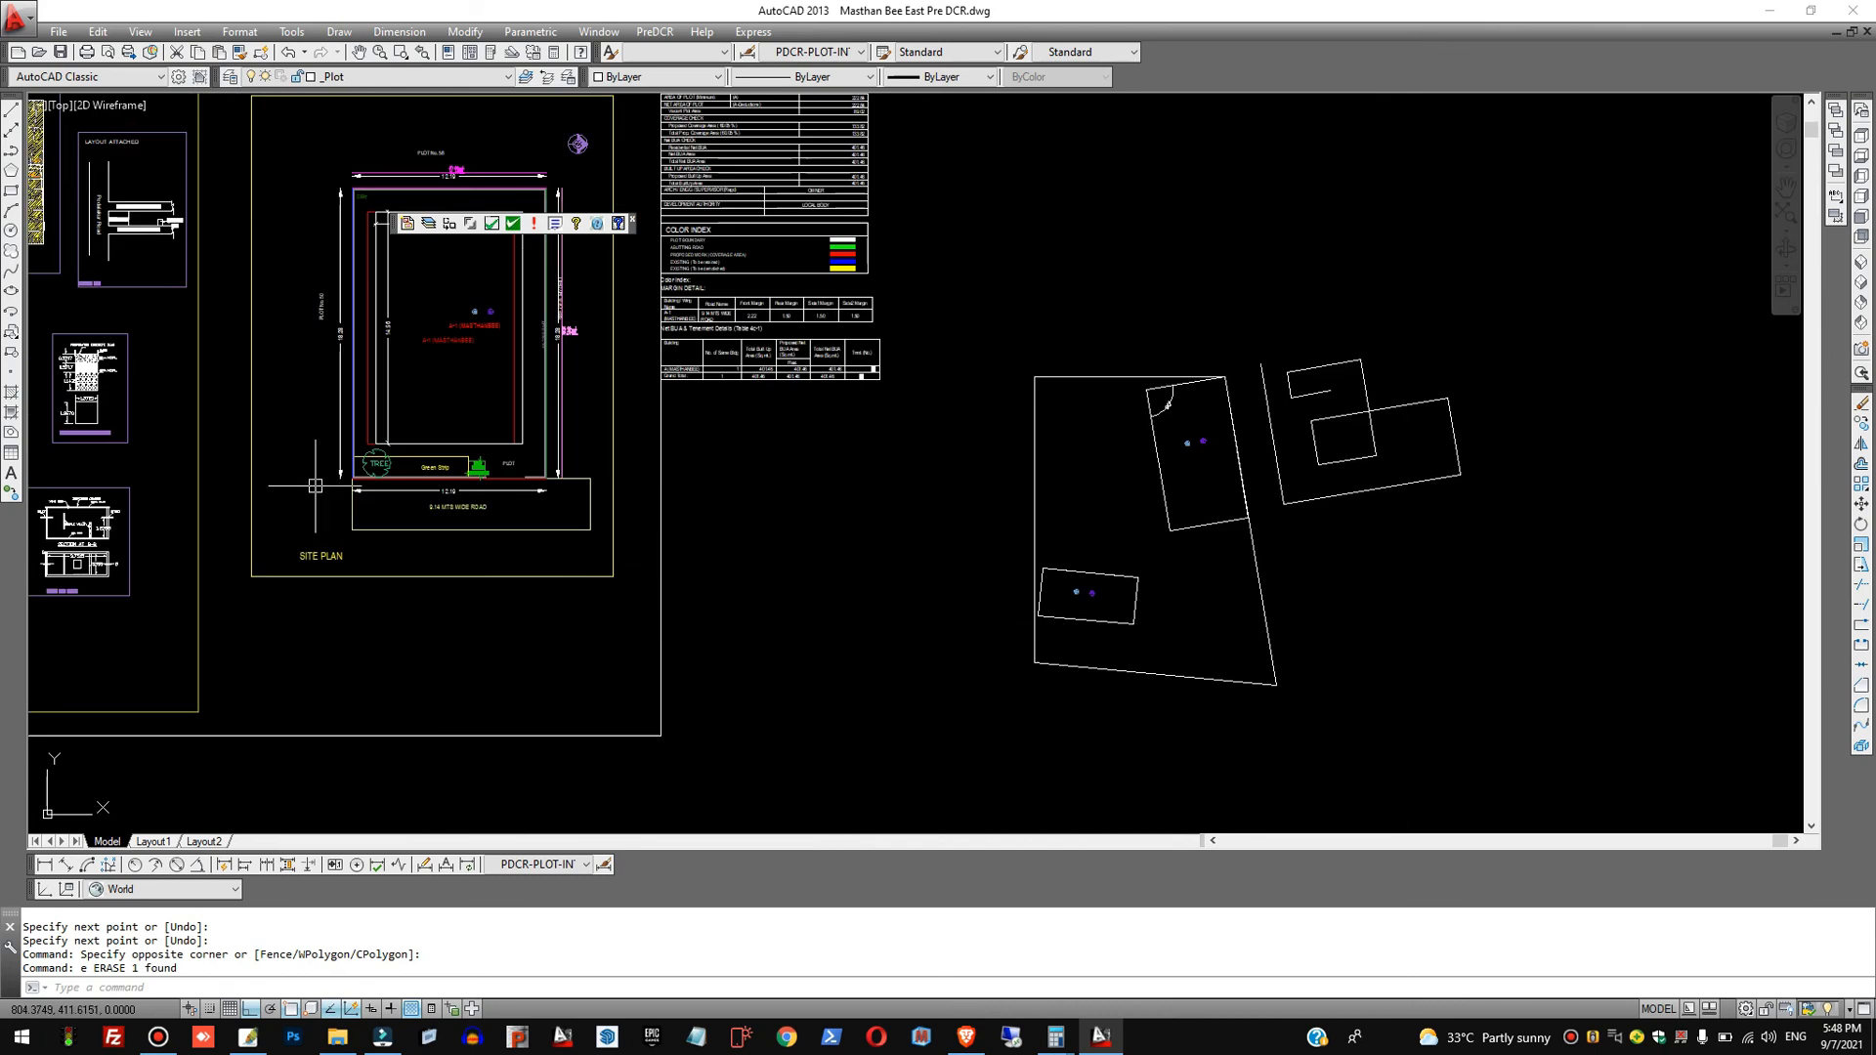
scroll(826, 550, "down", 2)
scroll(194, 550, "up", 2)
scroll(191, 547, "up", 4)
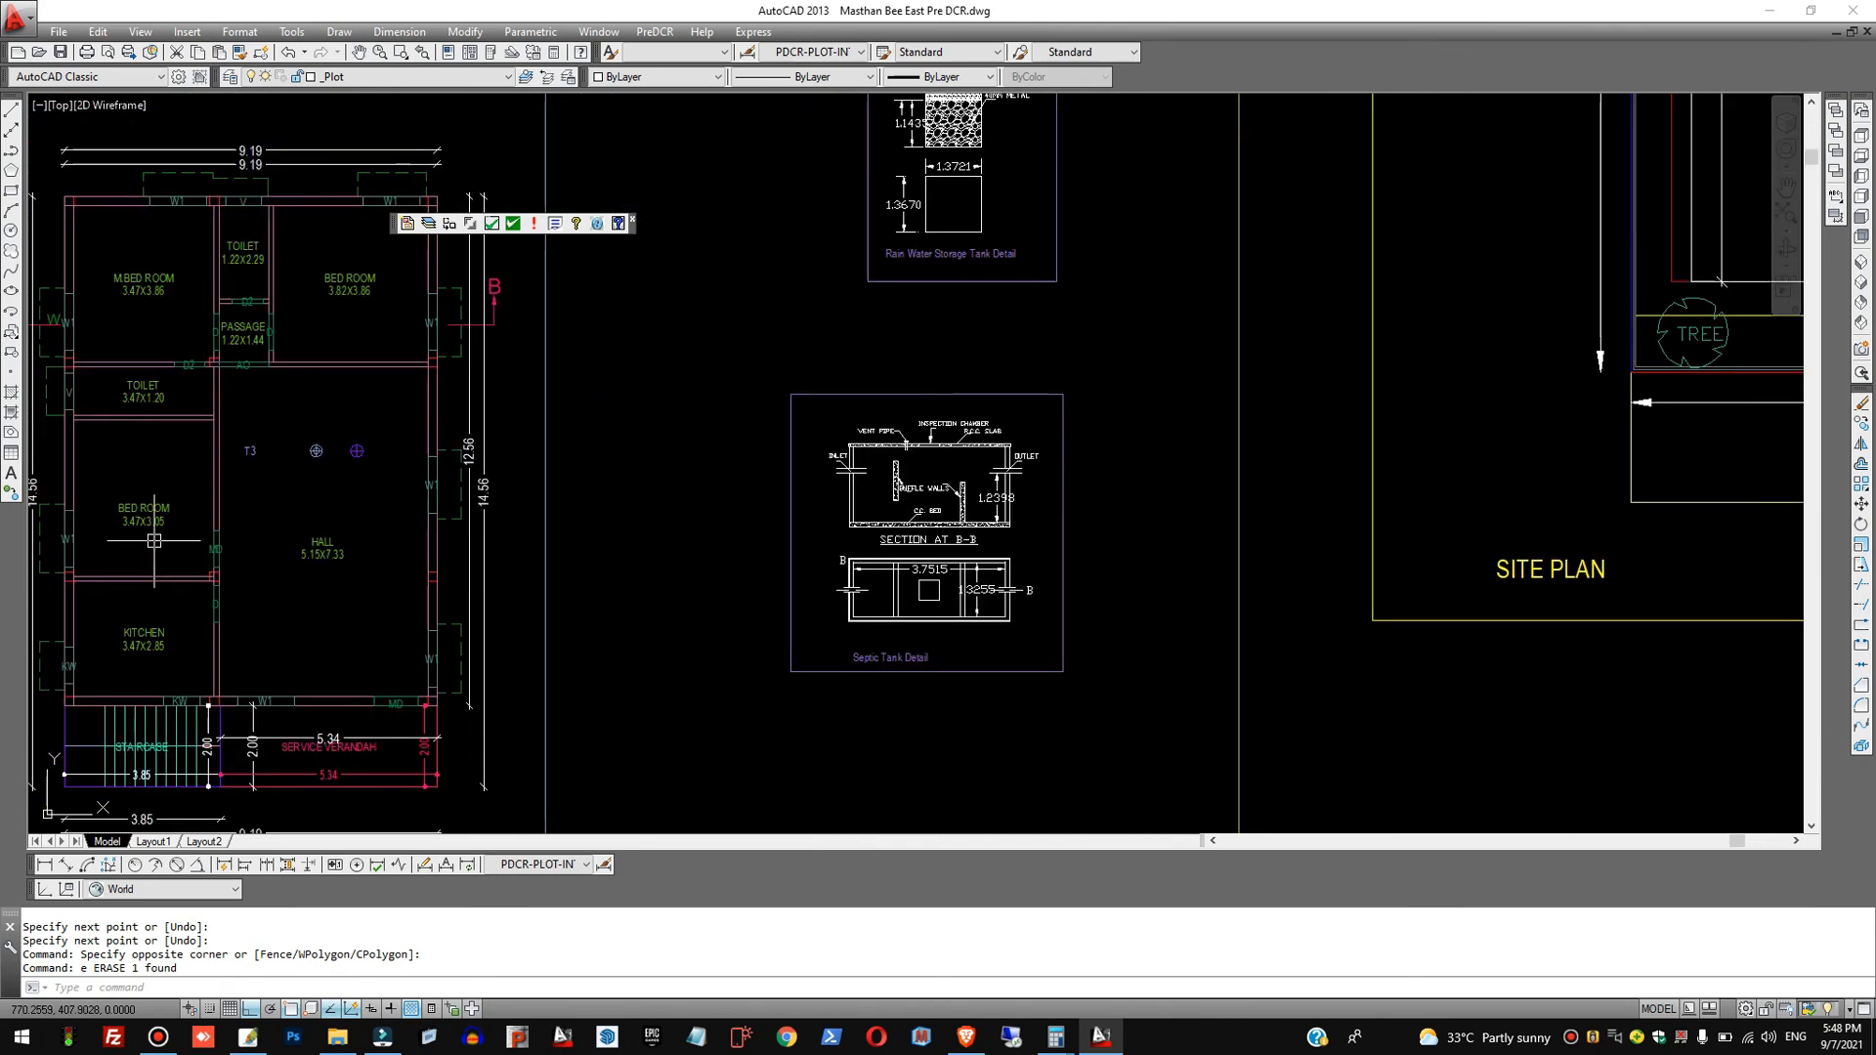
scroll(293, 469, "up", 5)
scroll(444, 403, "down", 4)
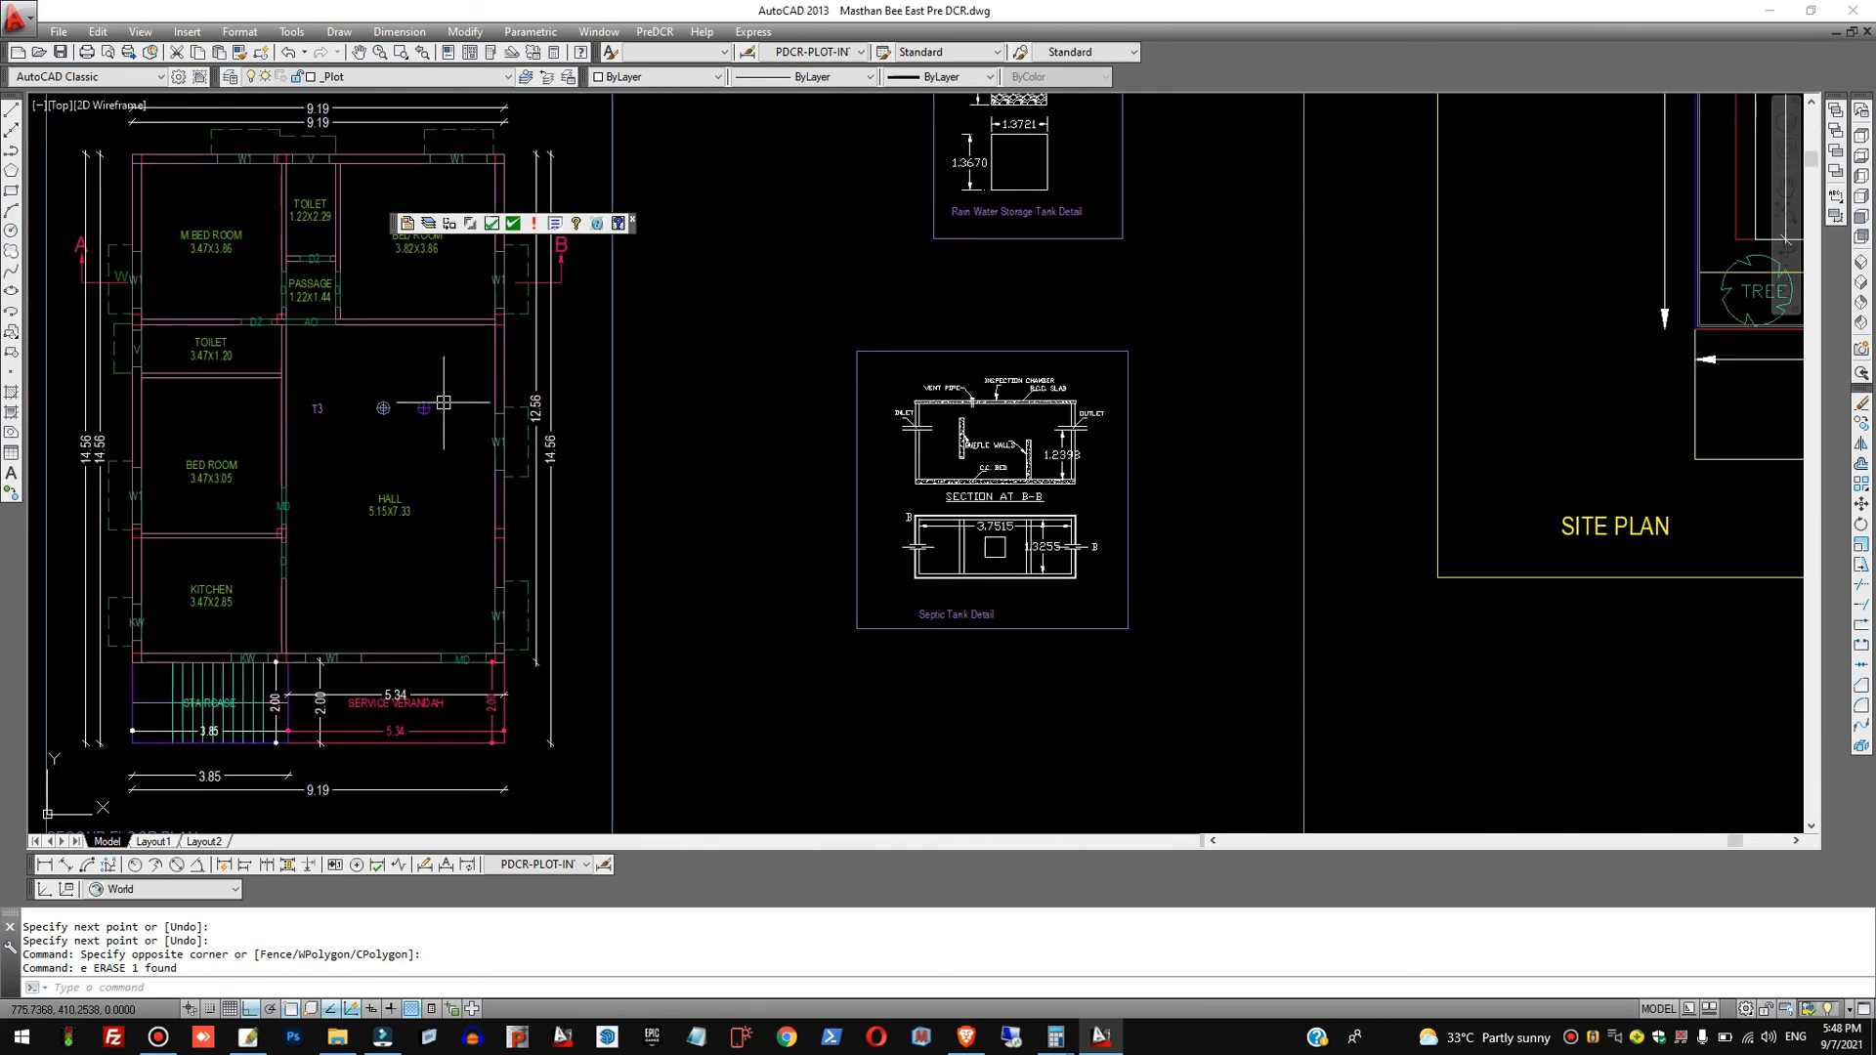
scroll(430, 493, "down", 4)
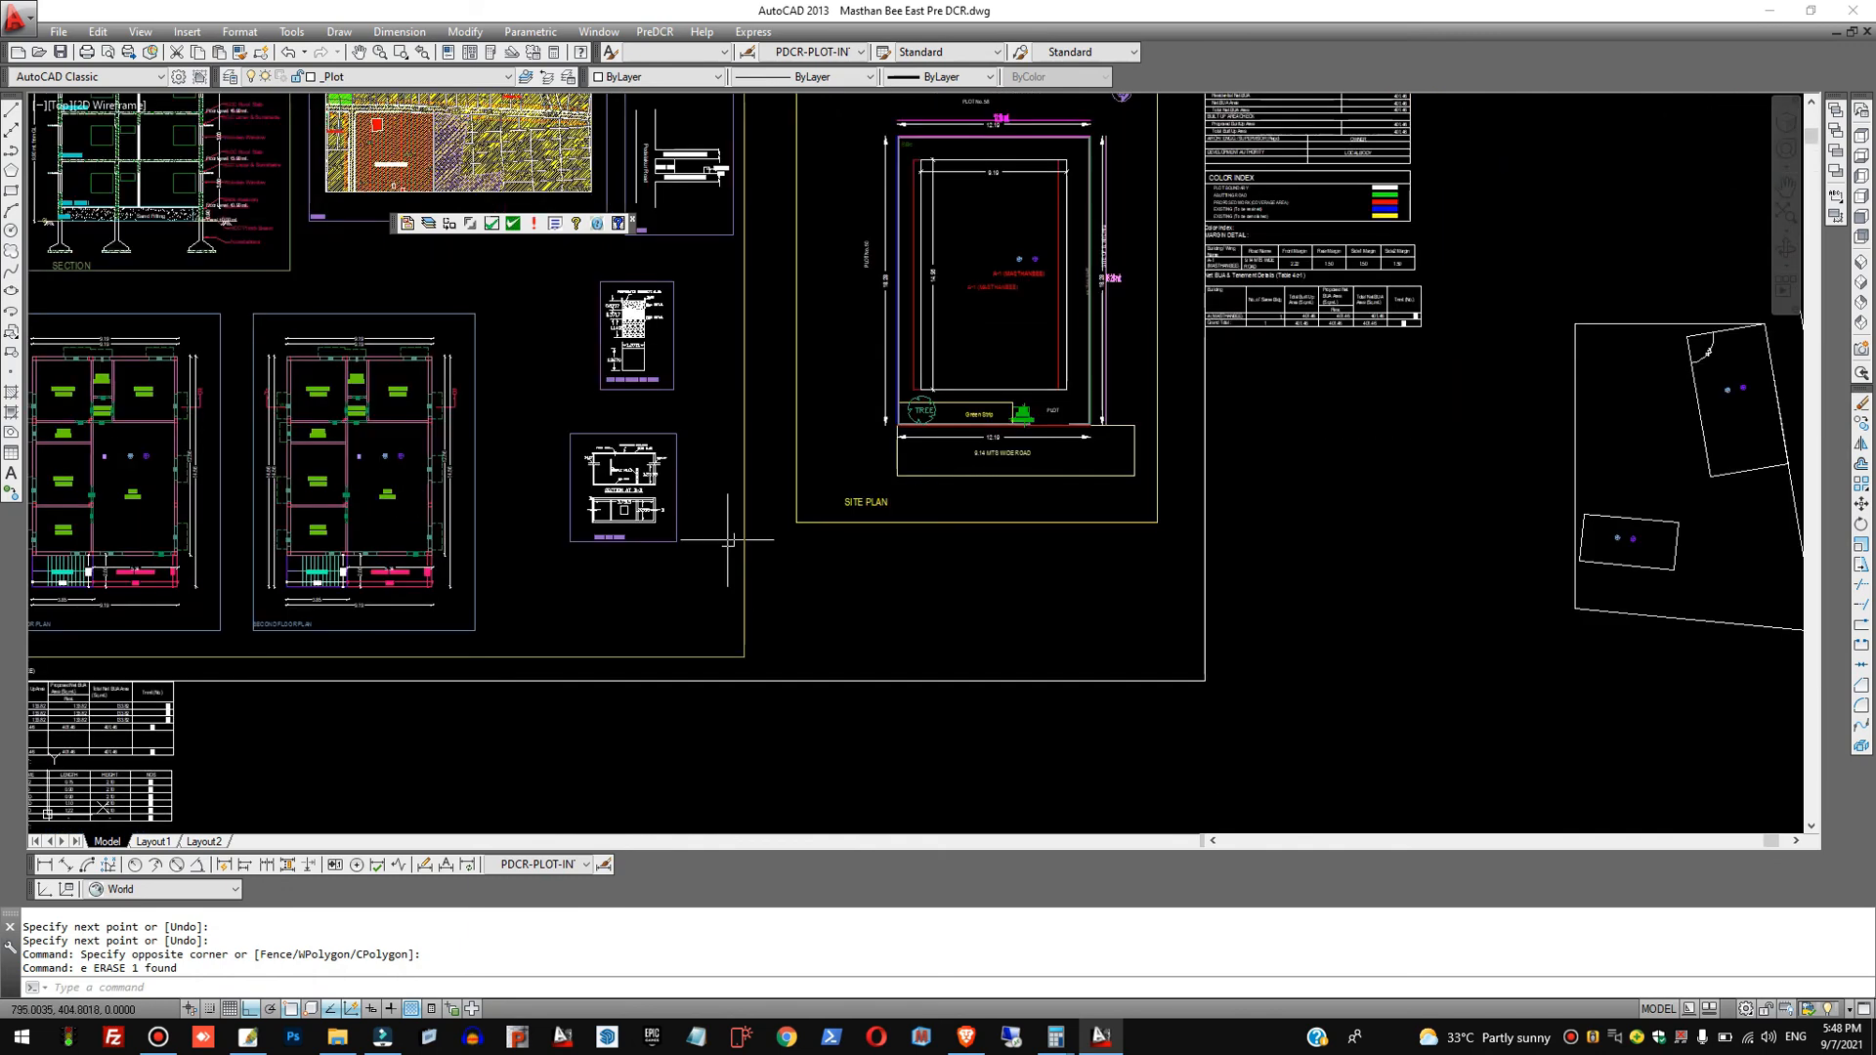
scroll(1501, 578, "down", 3)
scroll(1368, 517, "up", 5)
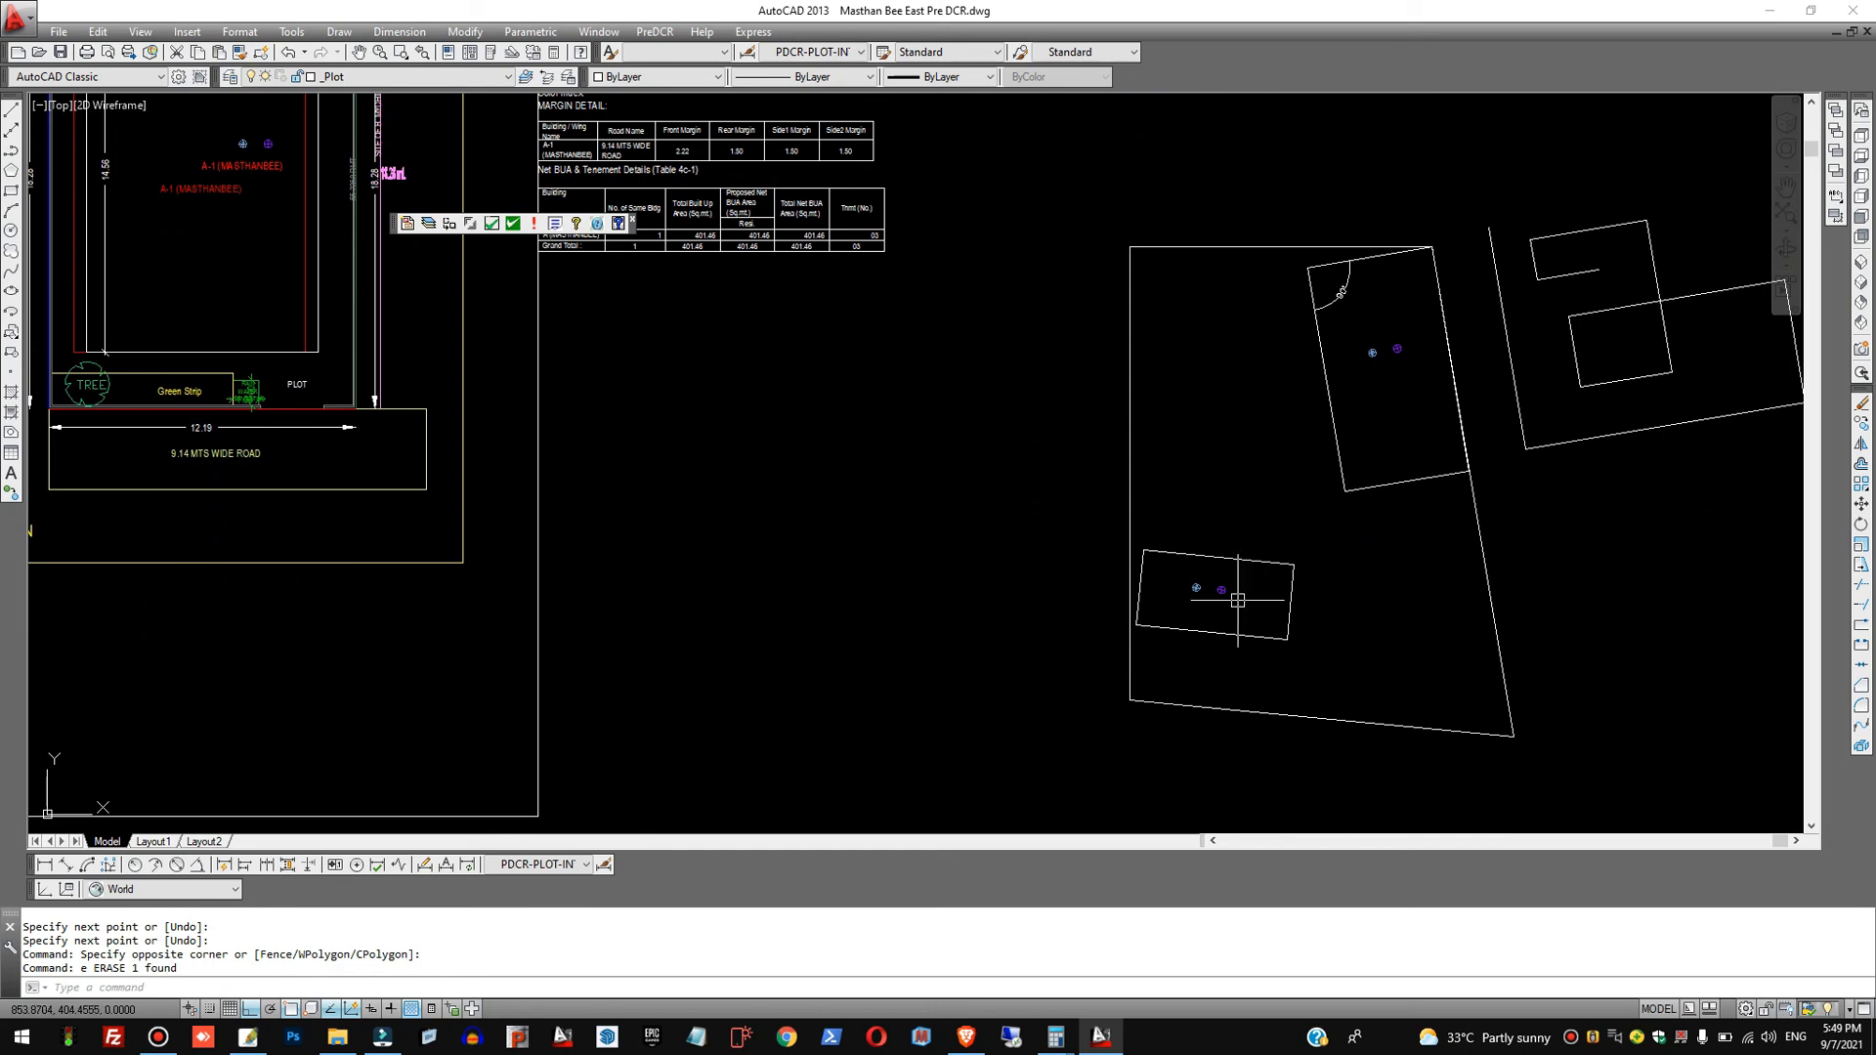
scroll(1221, 601, "up", 2)
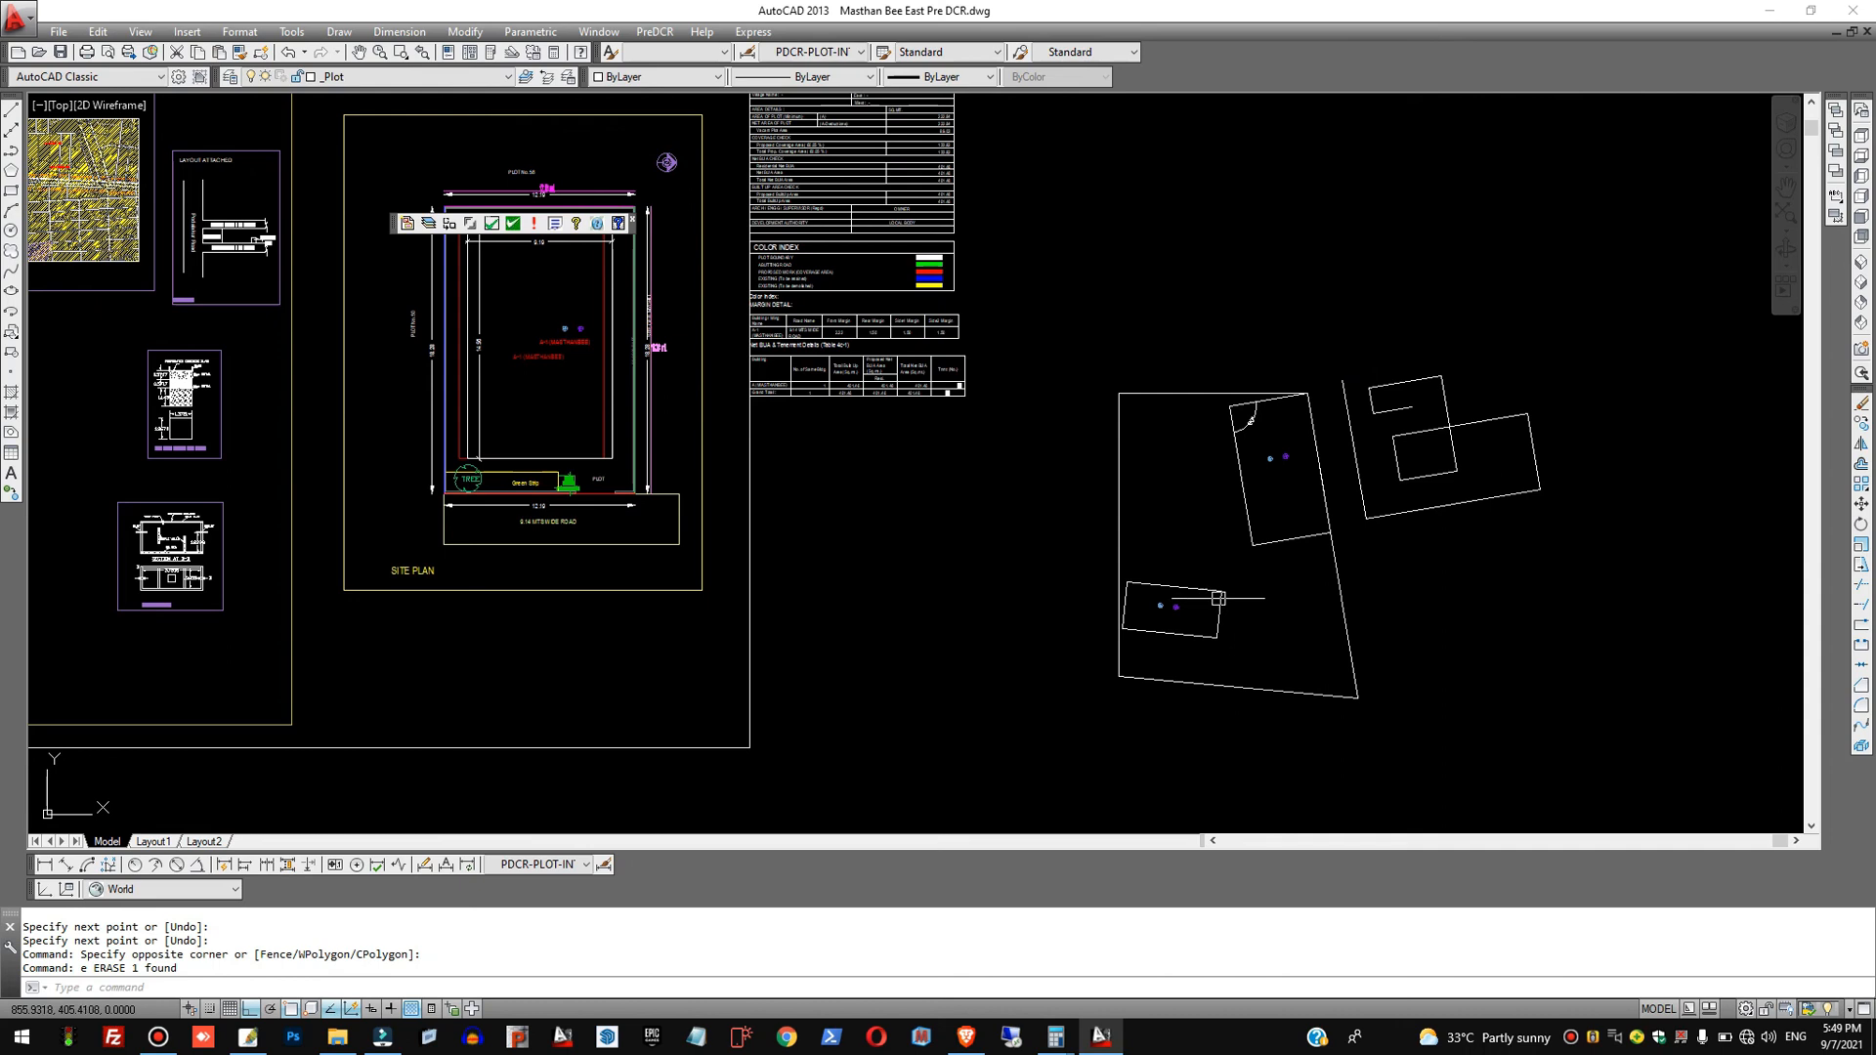
Erase all the slanted practice lines outside the plot, beyond its sloping side.
left_click(1565, 515)
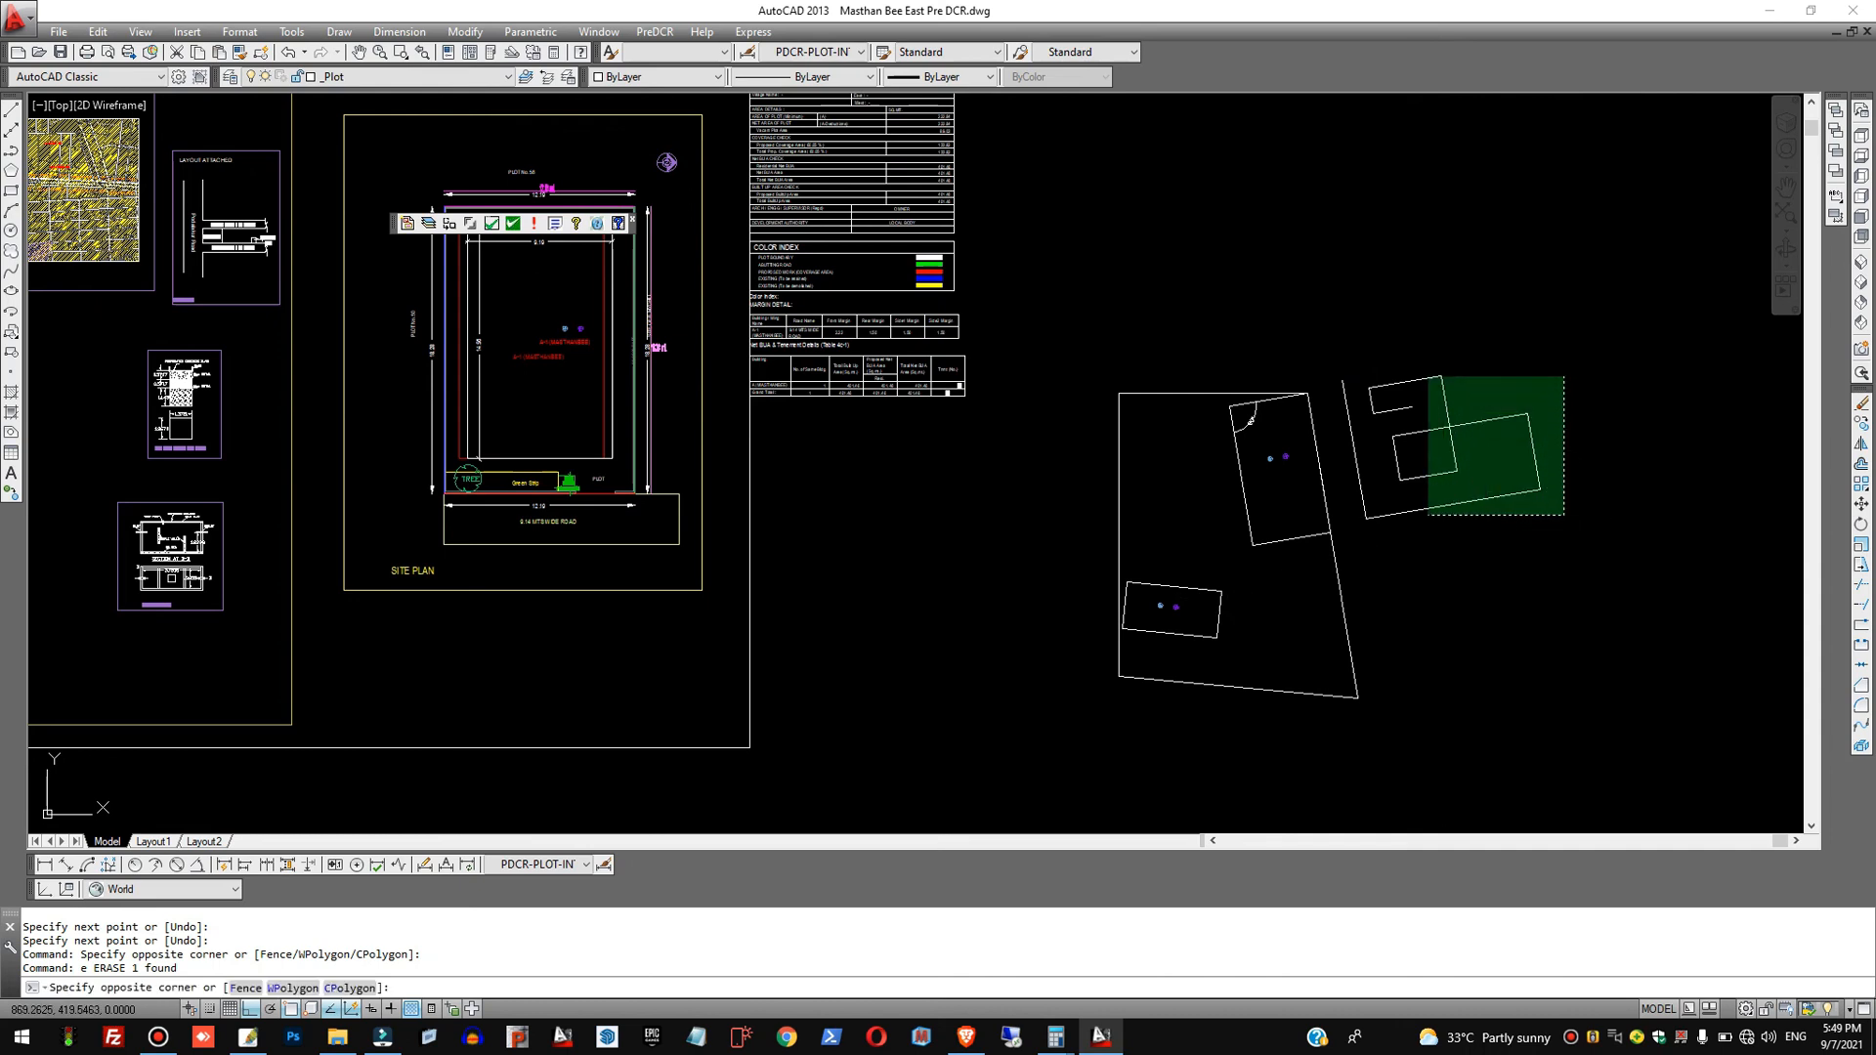
left_click(1427, 377)
scroll(1372, 513, "up", 4)
left_click(1407, 559)
left_click(1329, 498)
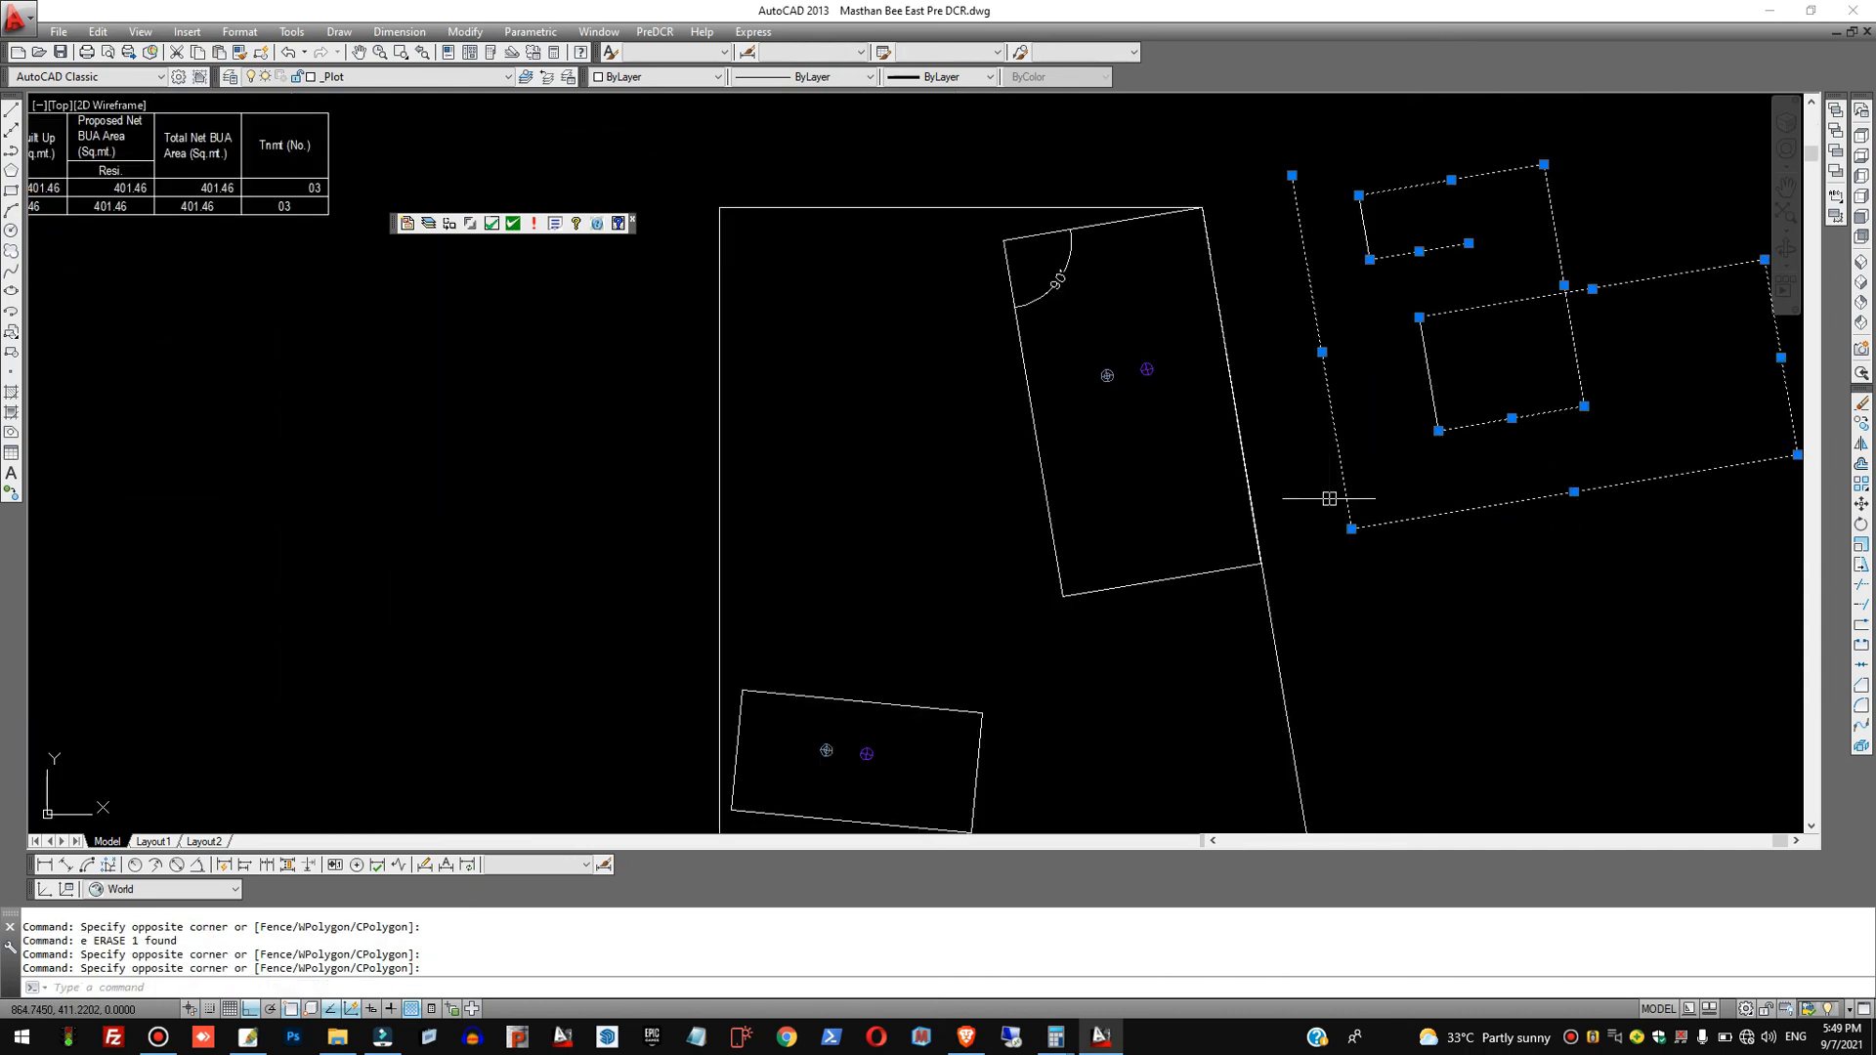
key("Delete")
left_click(1612, 390)
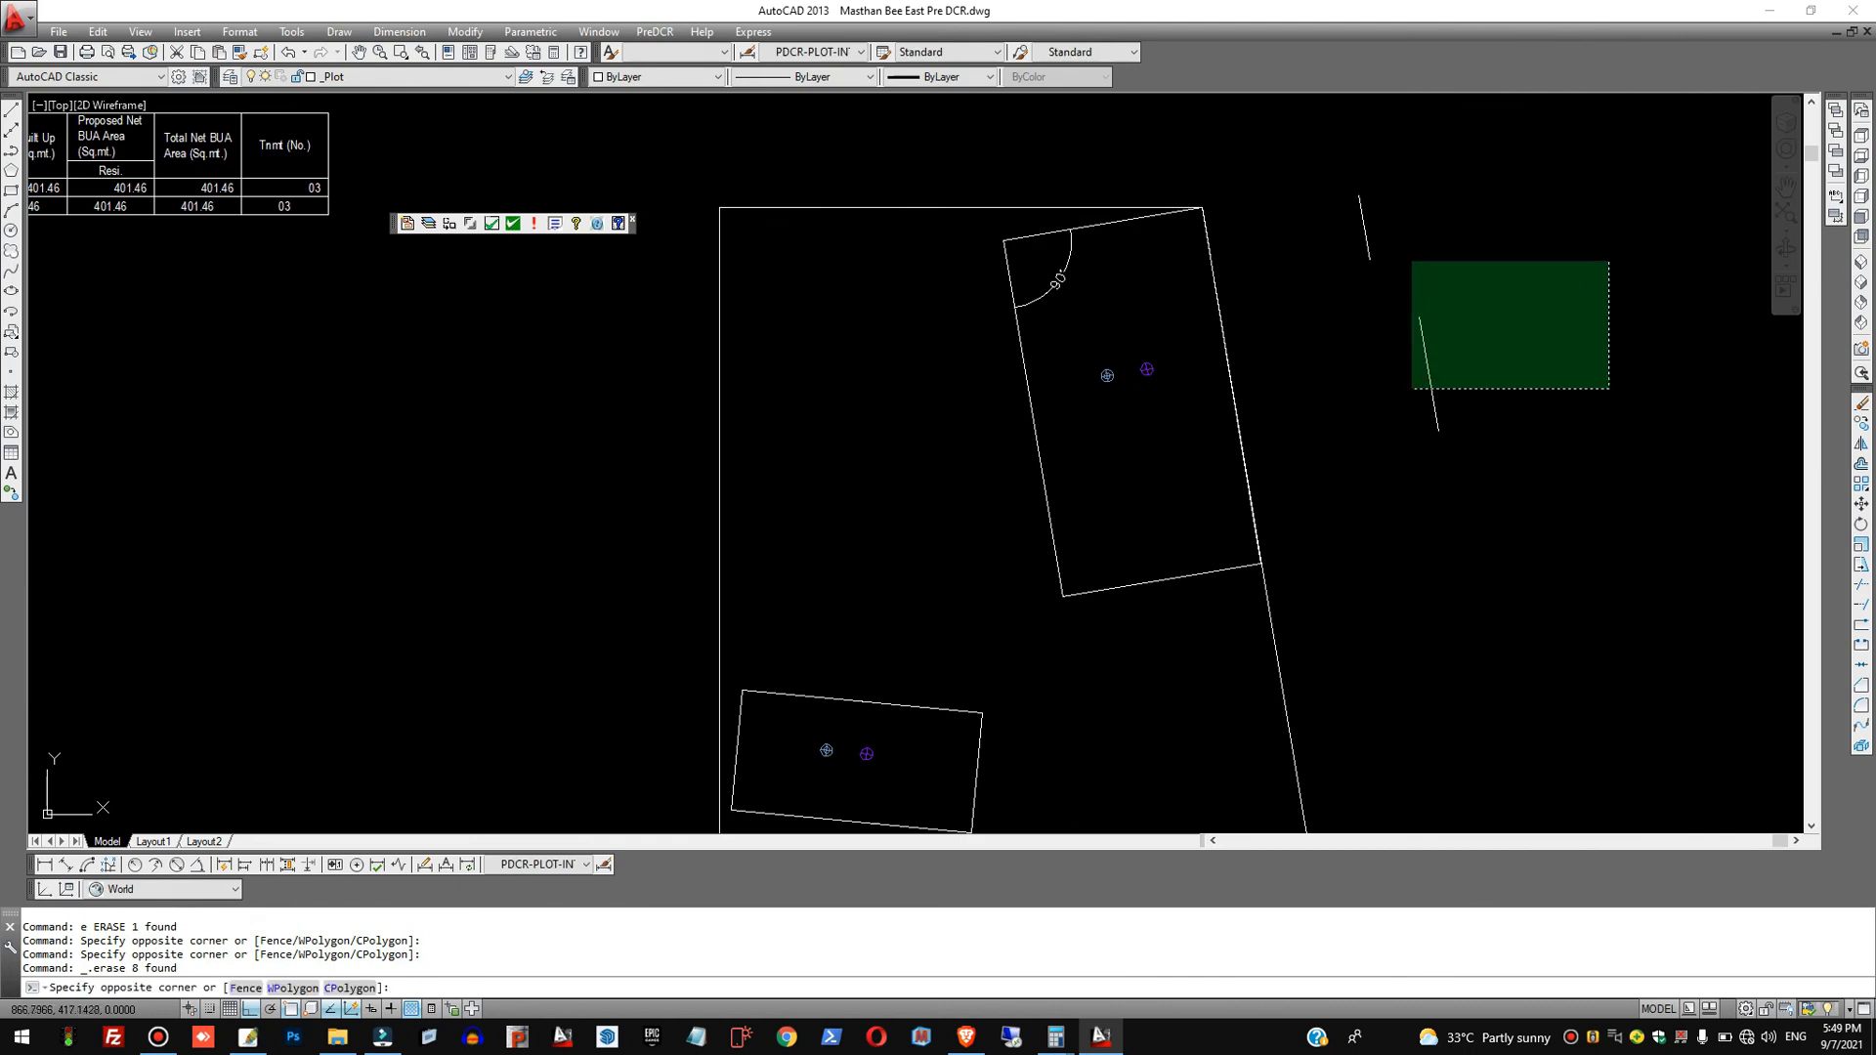
left_click(1338, 212)
key("Delete")
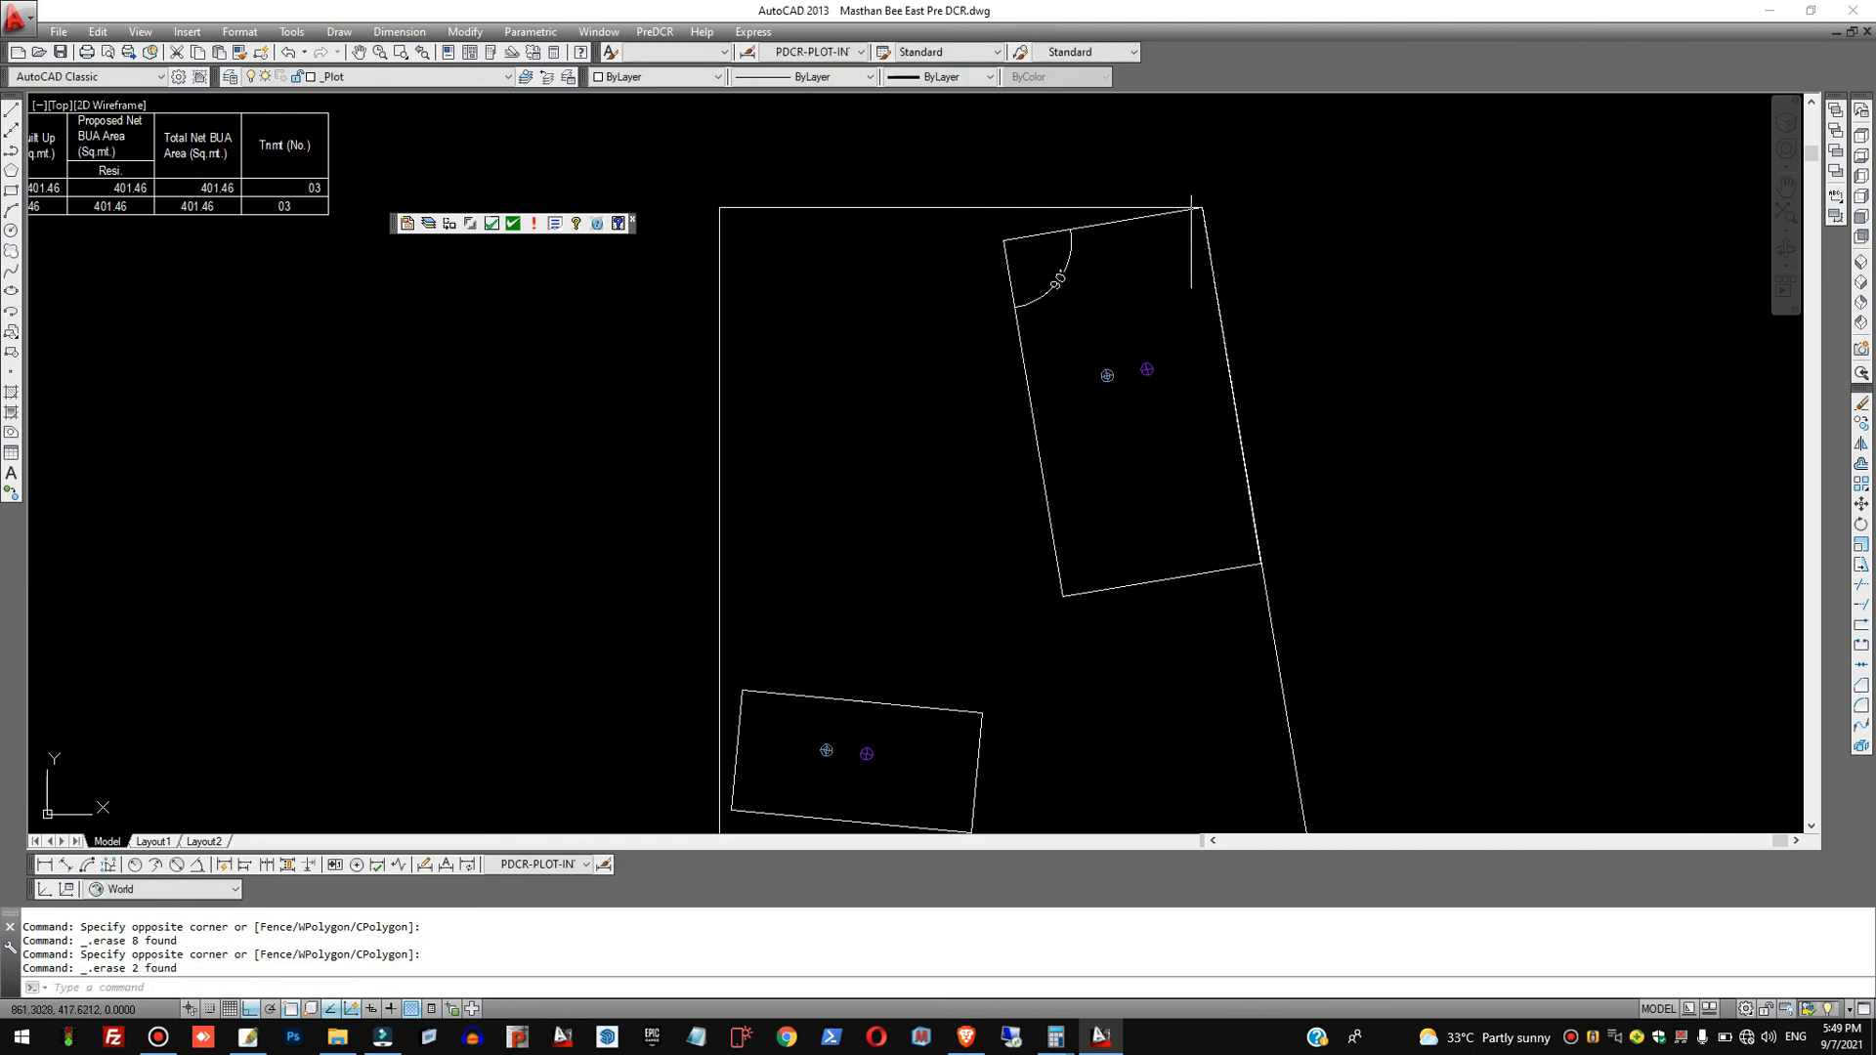
Set SNAPANG from two points on the plot's slanted right side and try a line at that angle.
scroll(1276, 410, "down", 2)
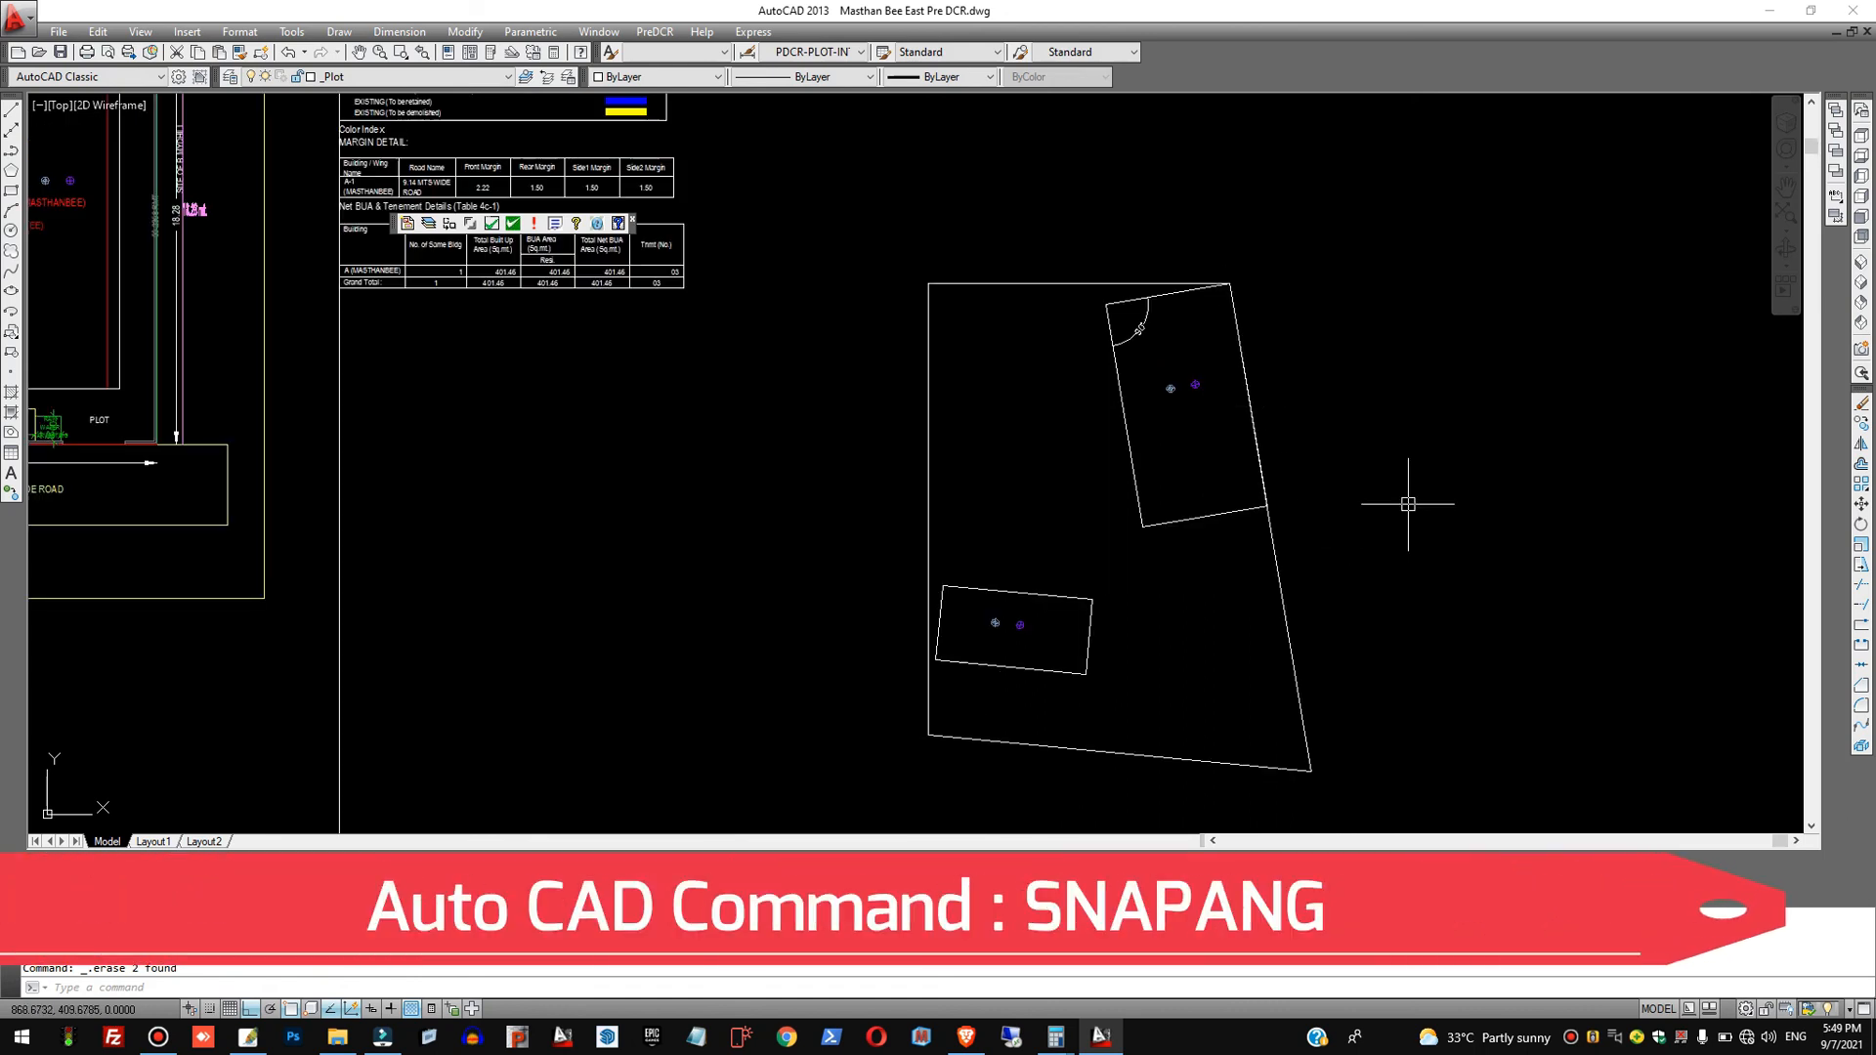
type("snapang")
key("Return")
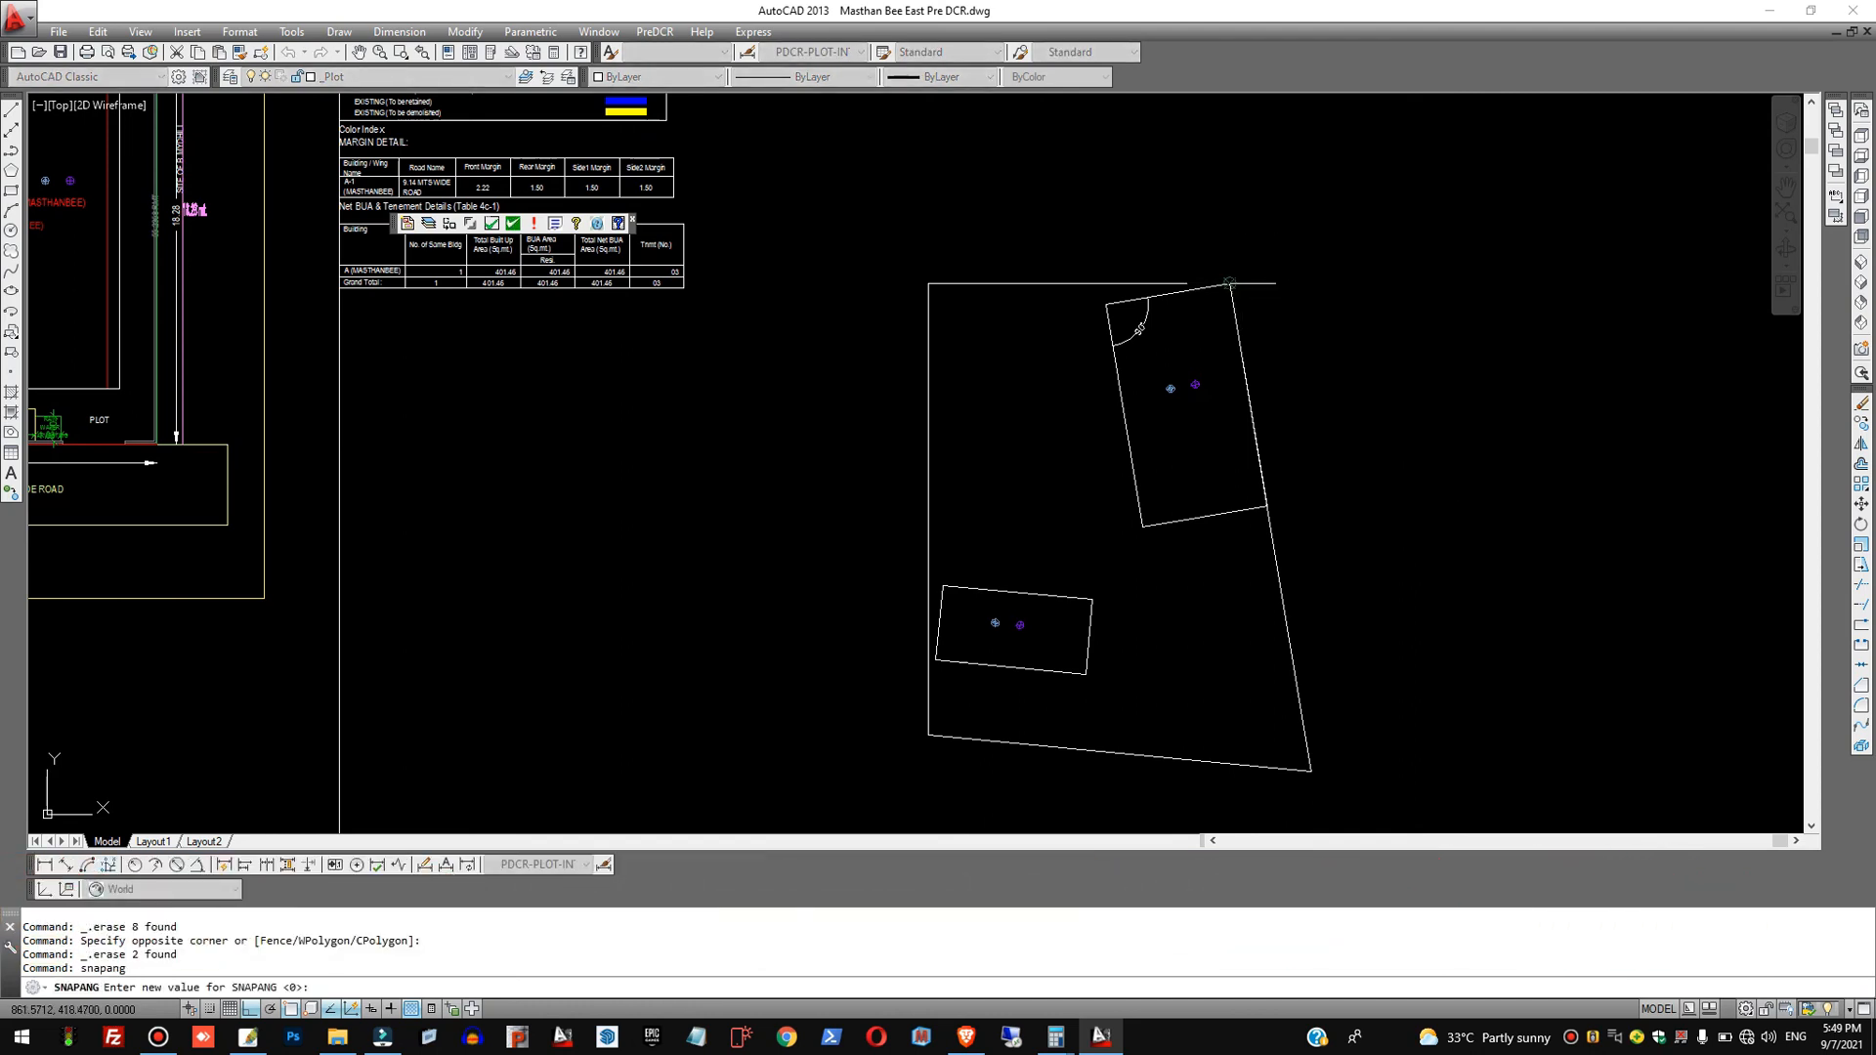
left_click(1229, 283)
left_click(1268, 466)
type("l")
key("Return")
left_click(1270, 232)
key("Escape")
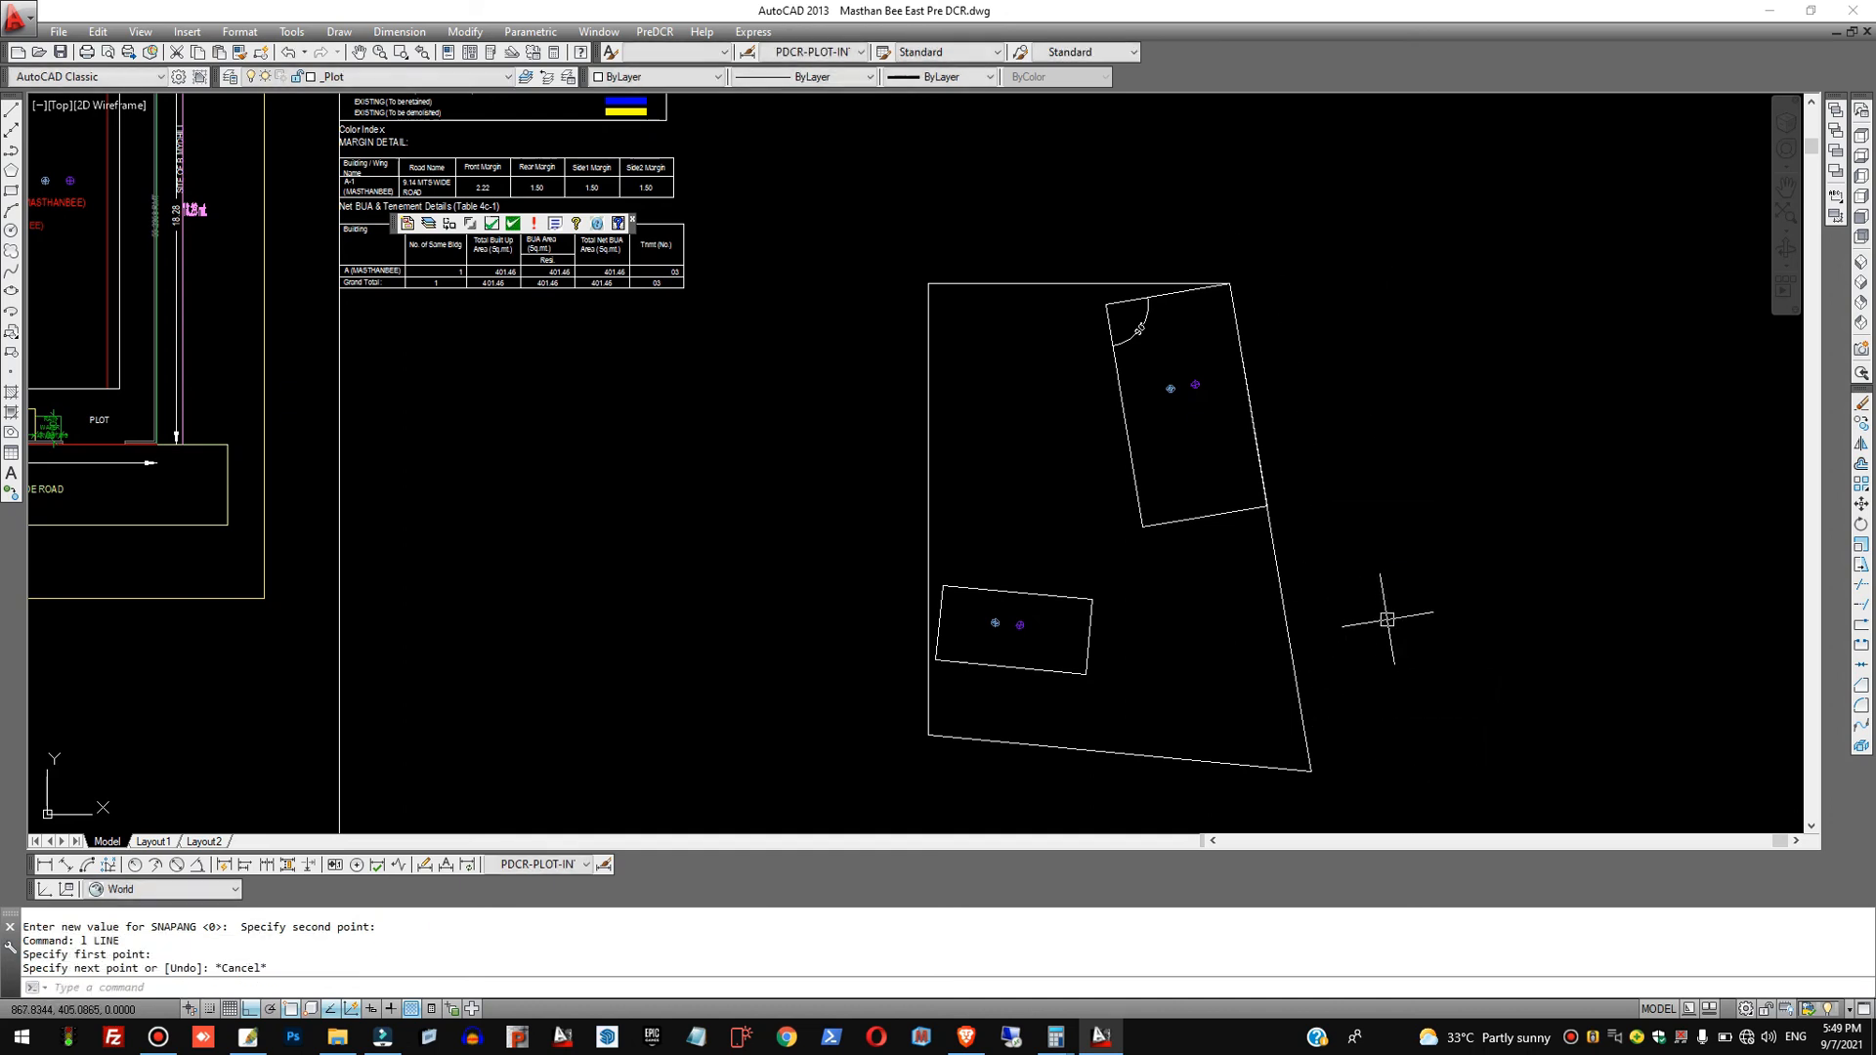
Set SNAPANG from the plot's sloping lower side and try a line parallel to it.
type("snapang")
key("Return")
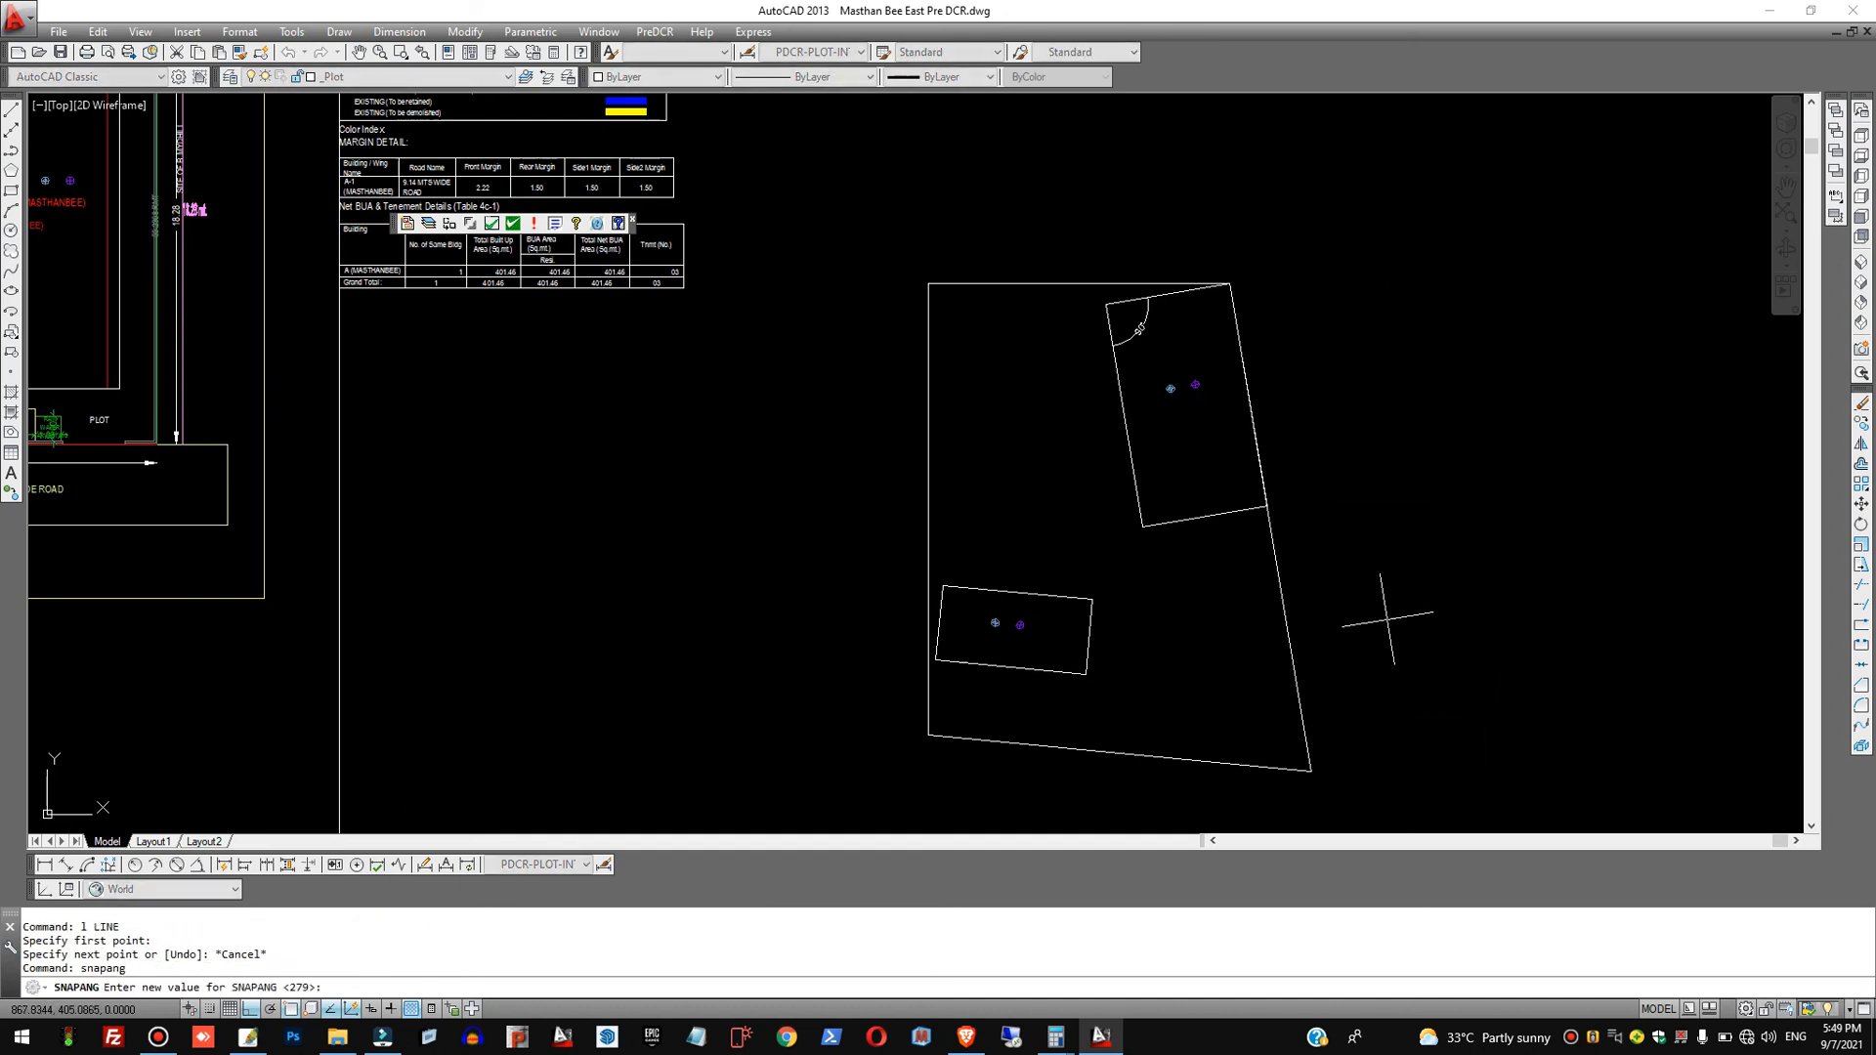
left_click(928, 735)
left_click(961, 790)
type("l")
key("Return")
left_click(854, 756)
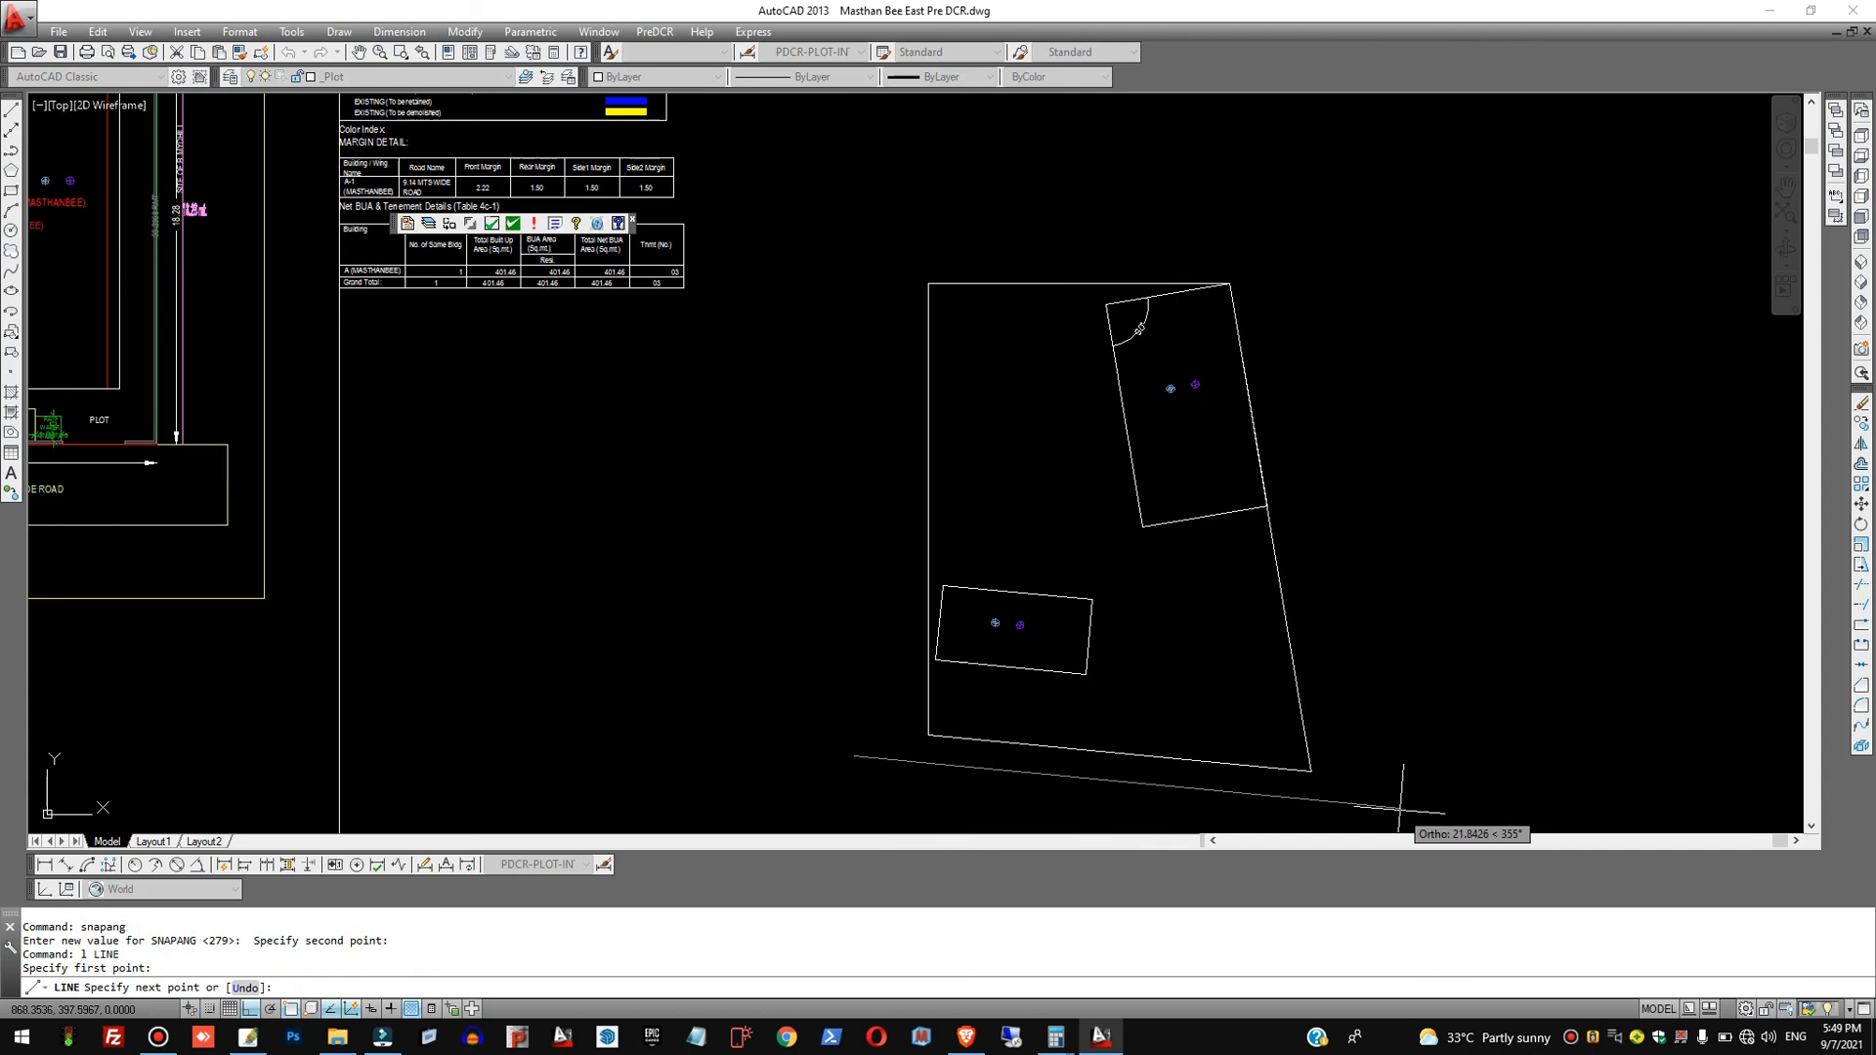
key("Escape")
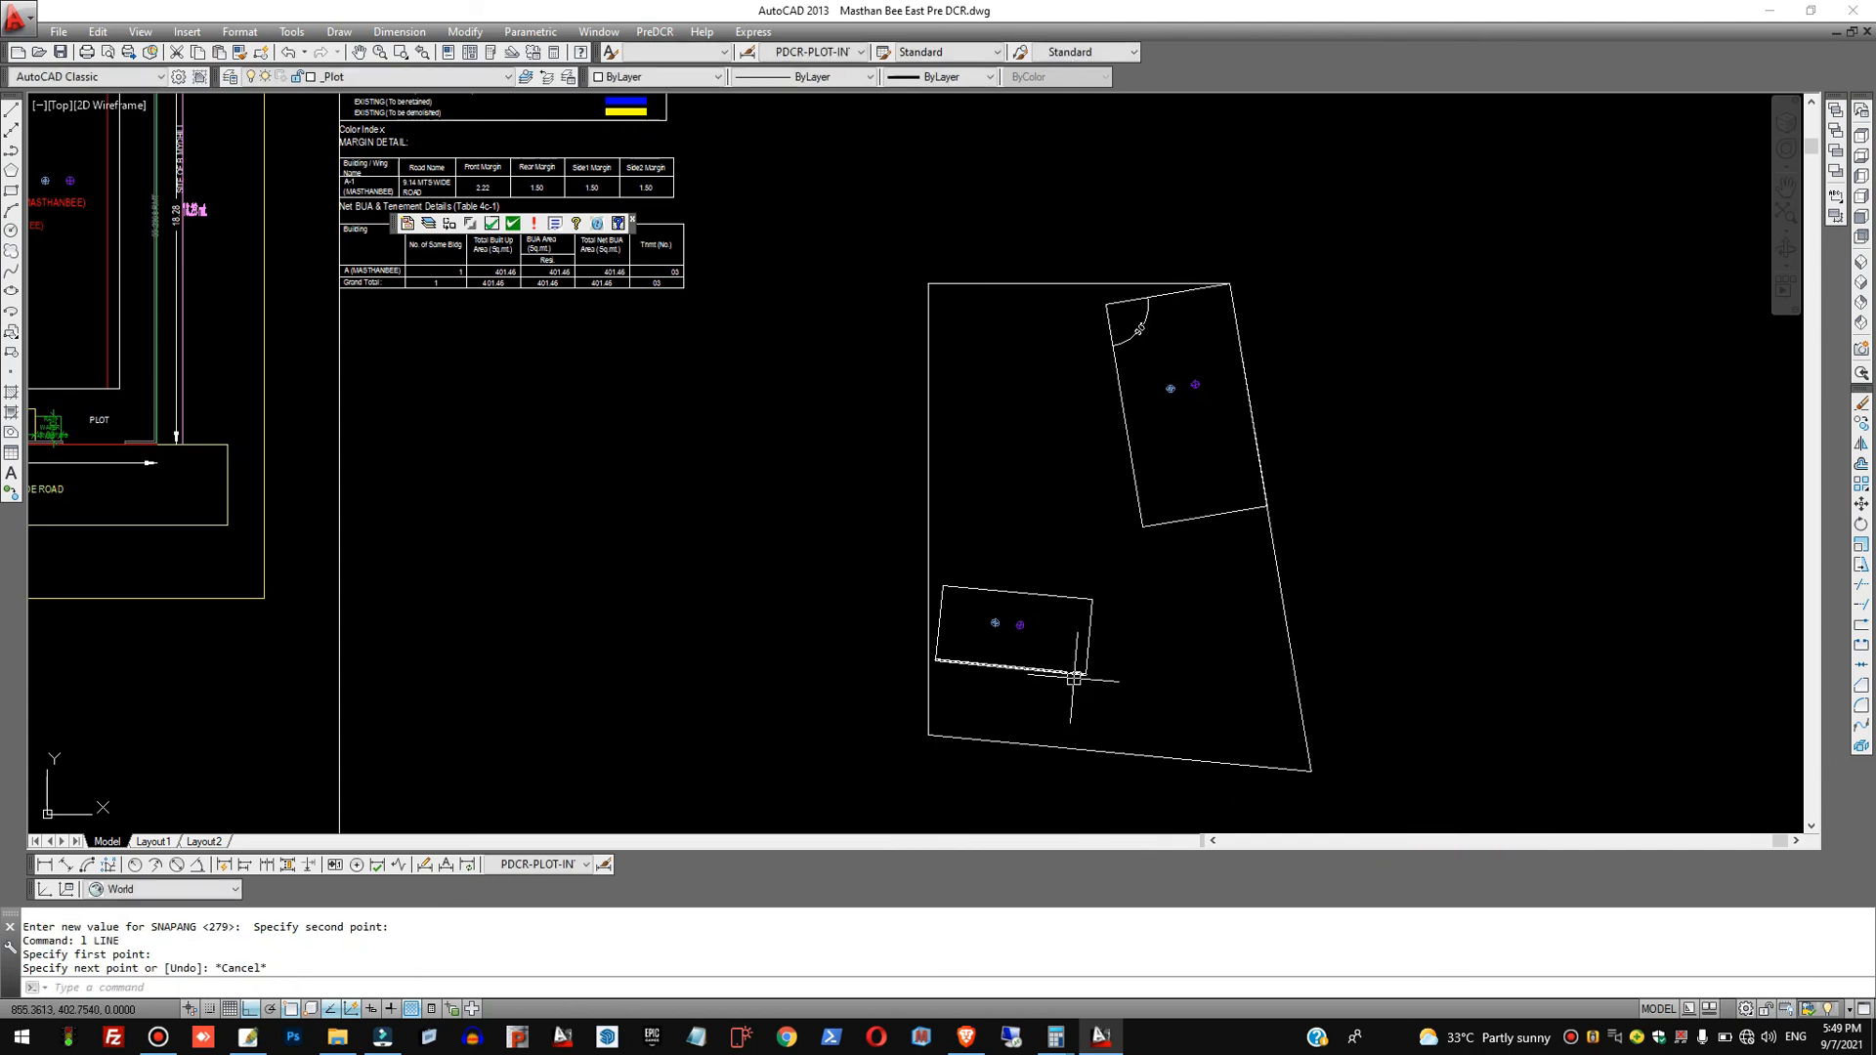
Examine the small tilted rectangle's outline and circles, then the building and circles in the site plan.
mouse_move(1075, 678)
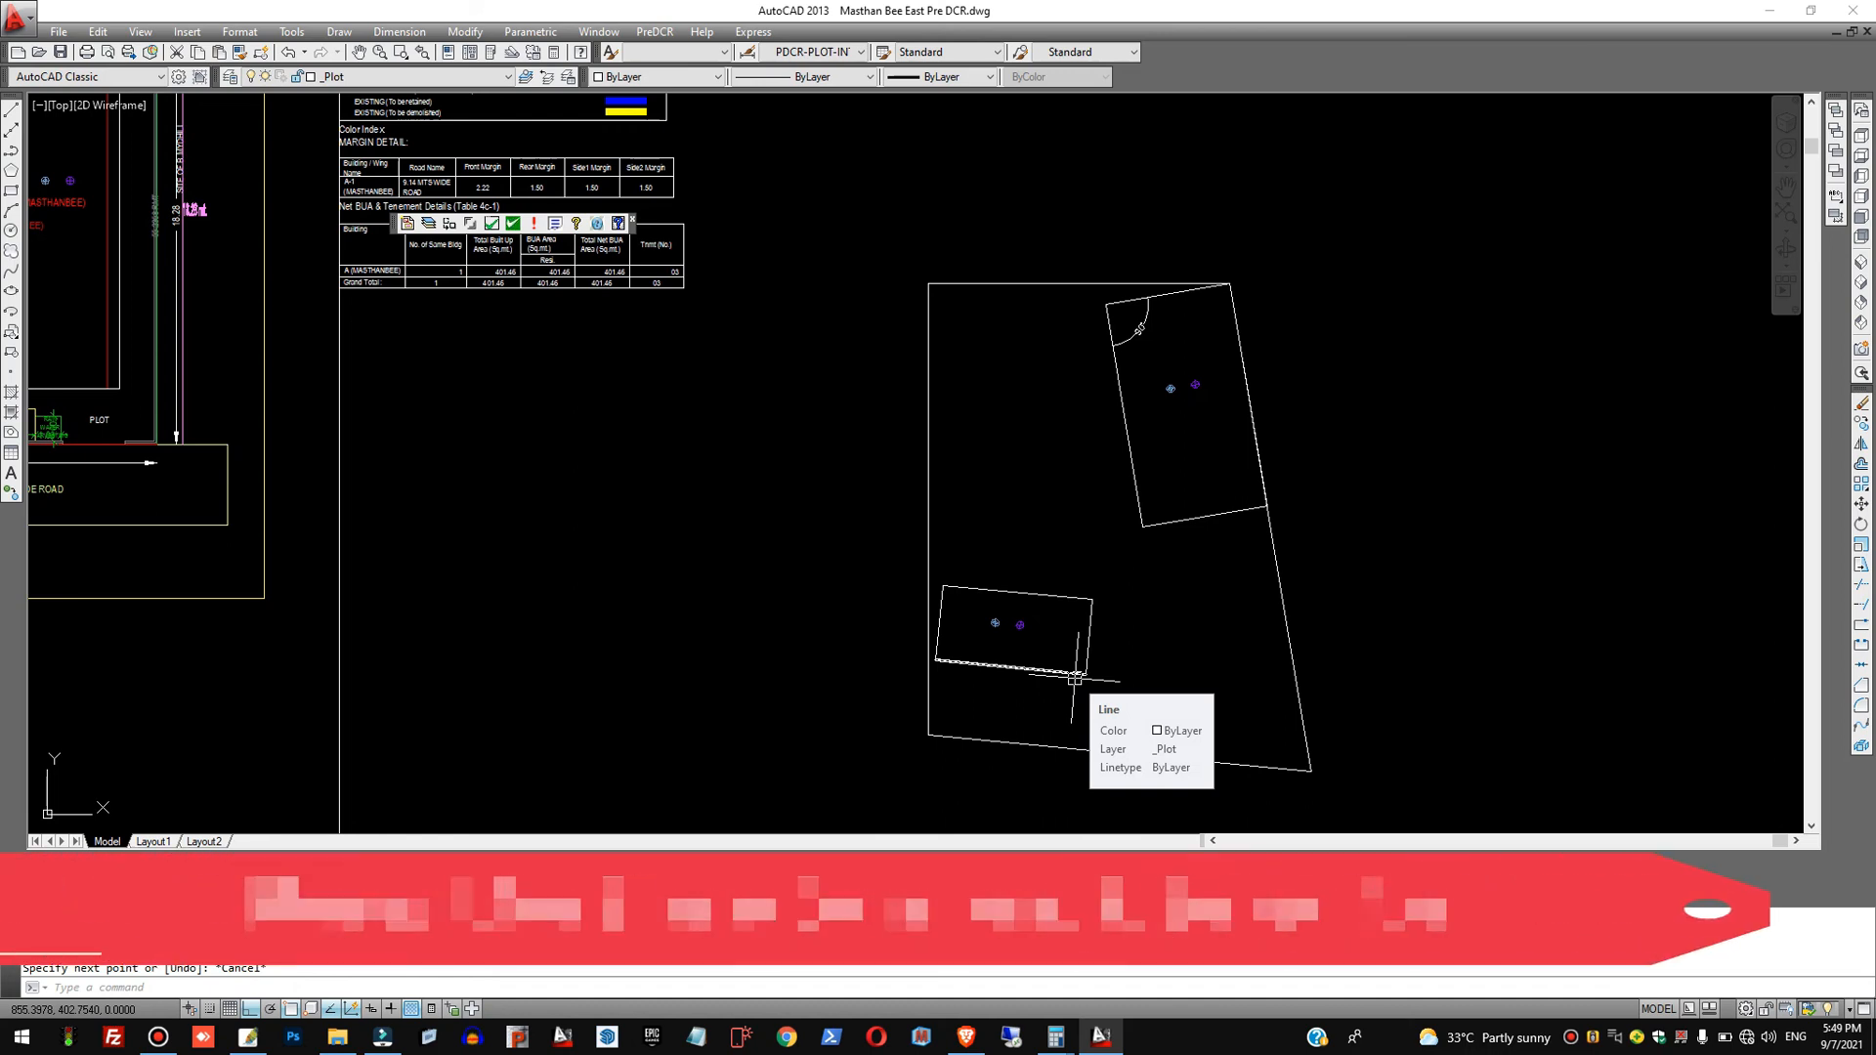
scroll(1124, 693, "down", 2)
scroll(1124, 694, "up", 4)
left_click(1058, 676)
key("Escape")
key("Escape")
key("Escape")
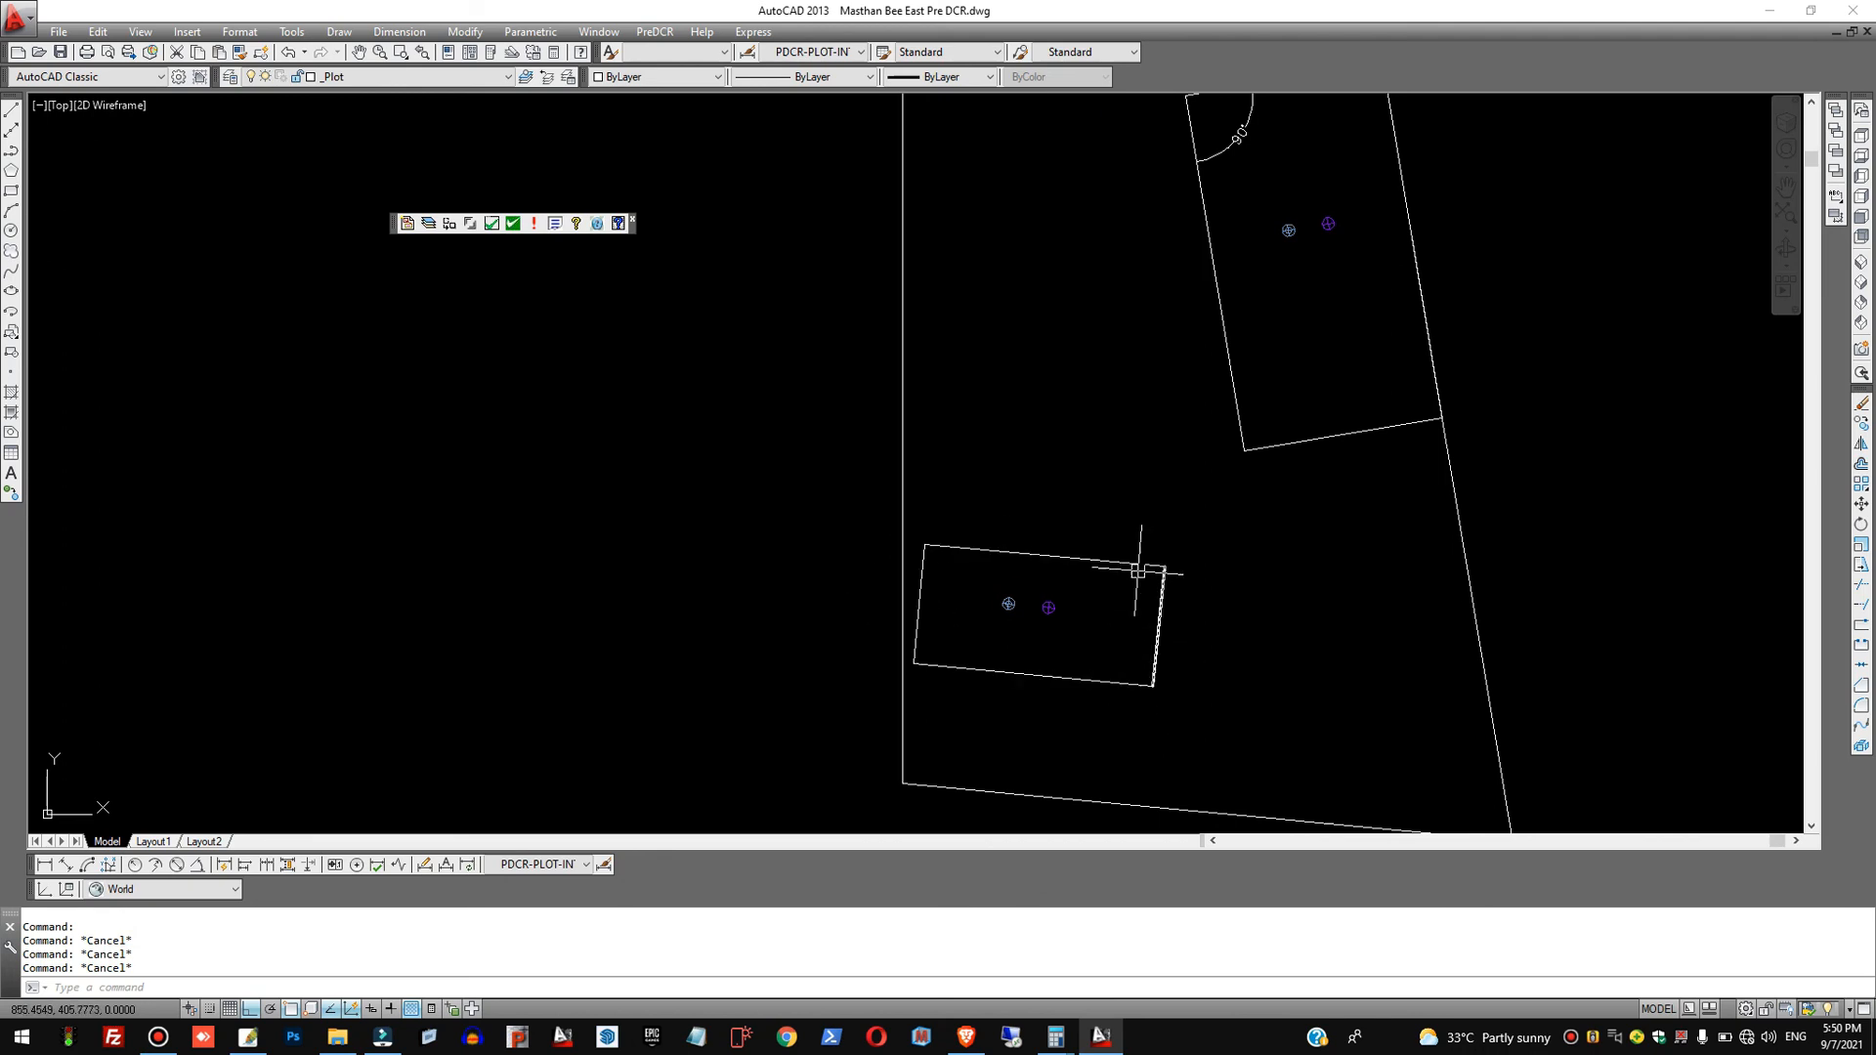
scroll(1065, 629, "down", 5)
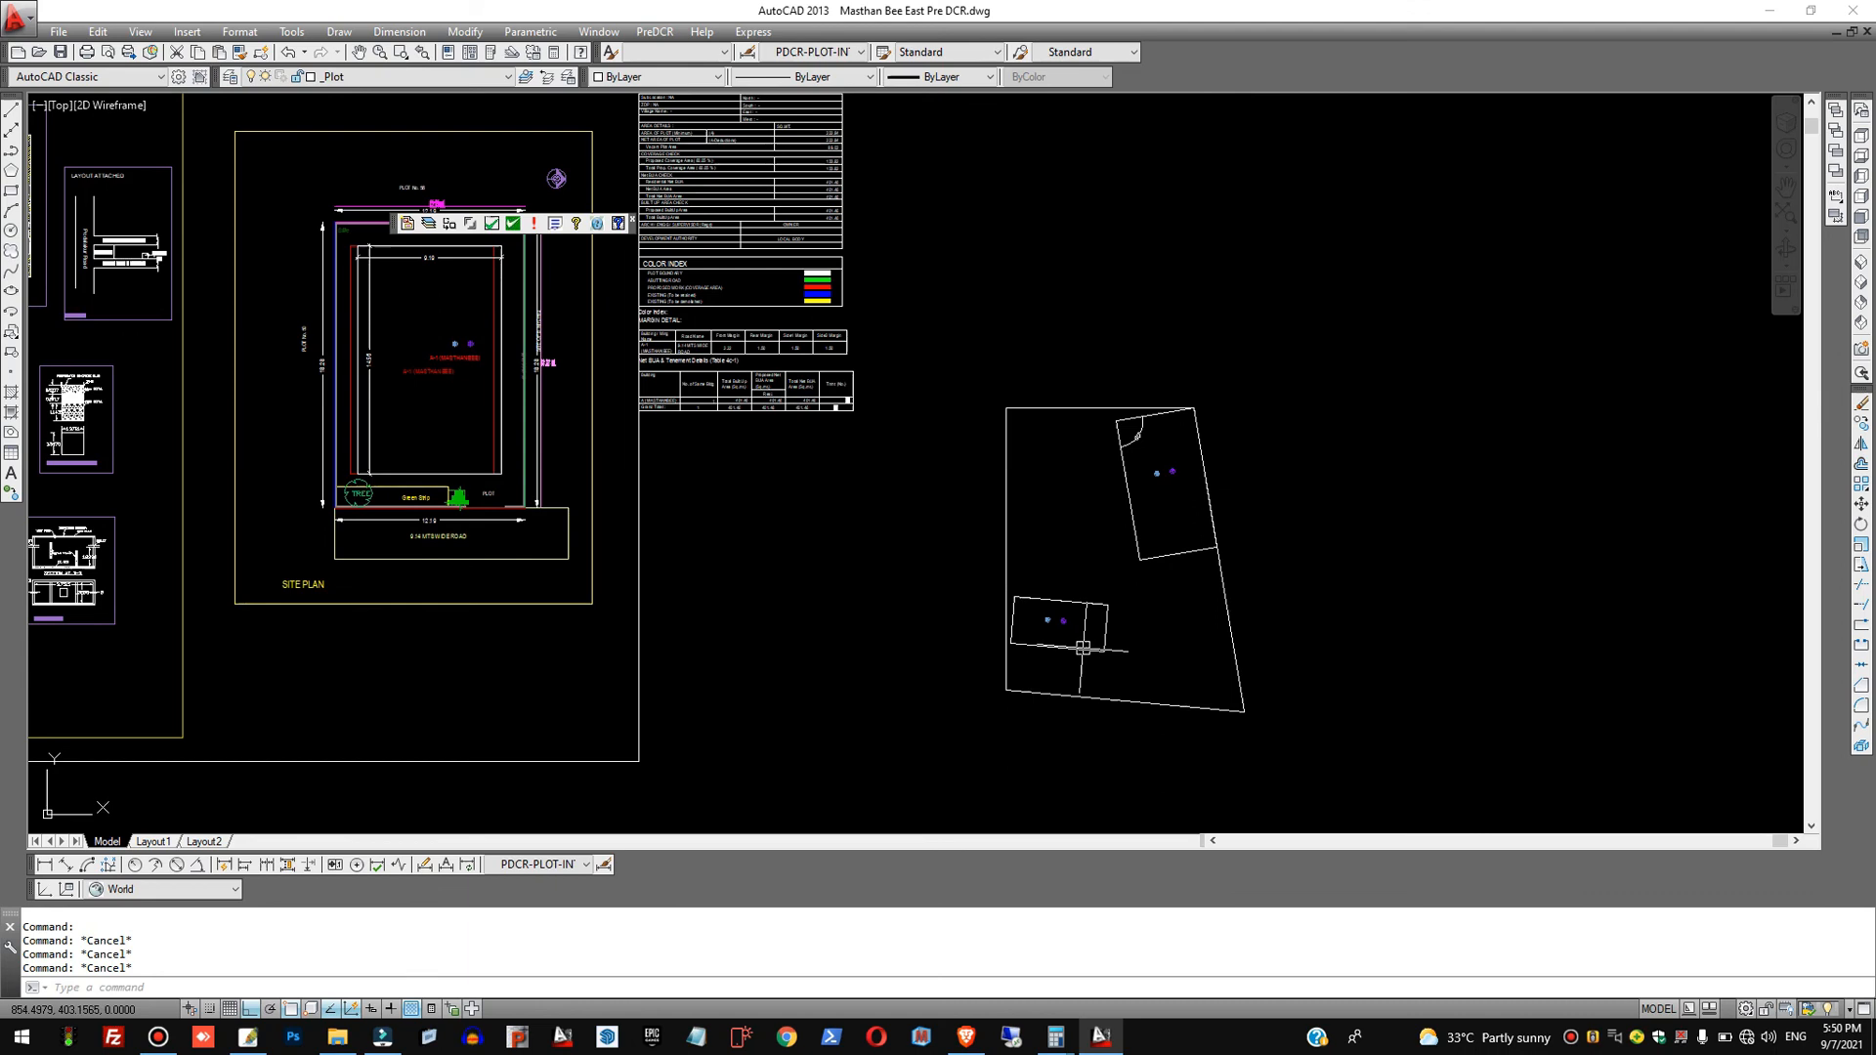
scroll(356, 313, "up", 5)
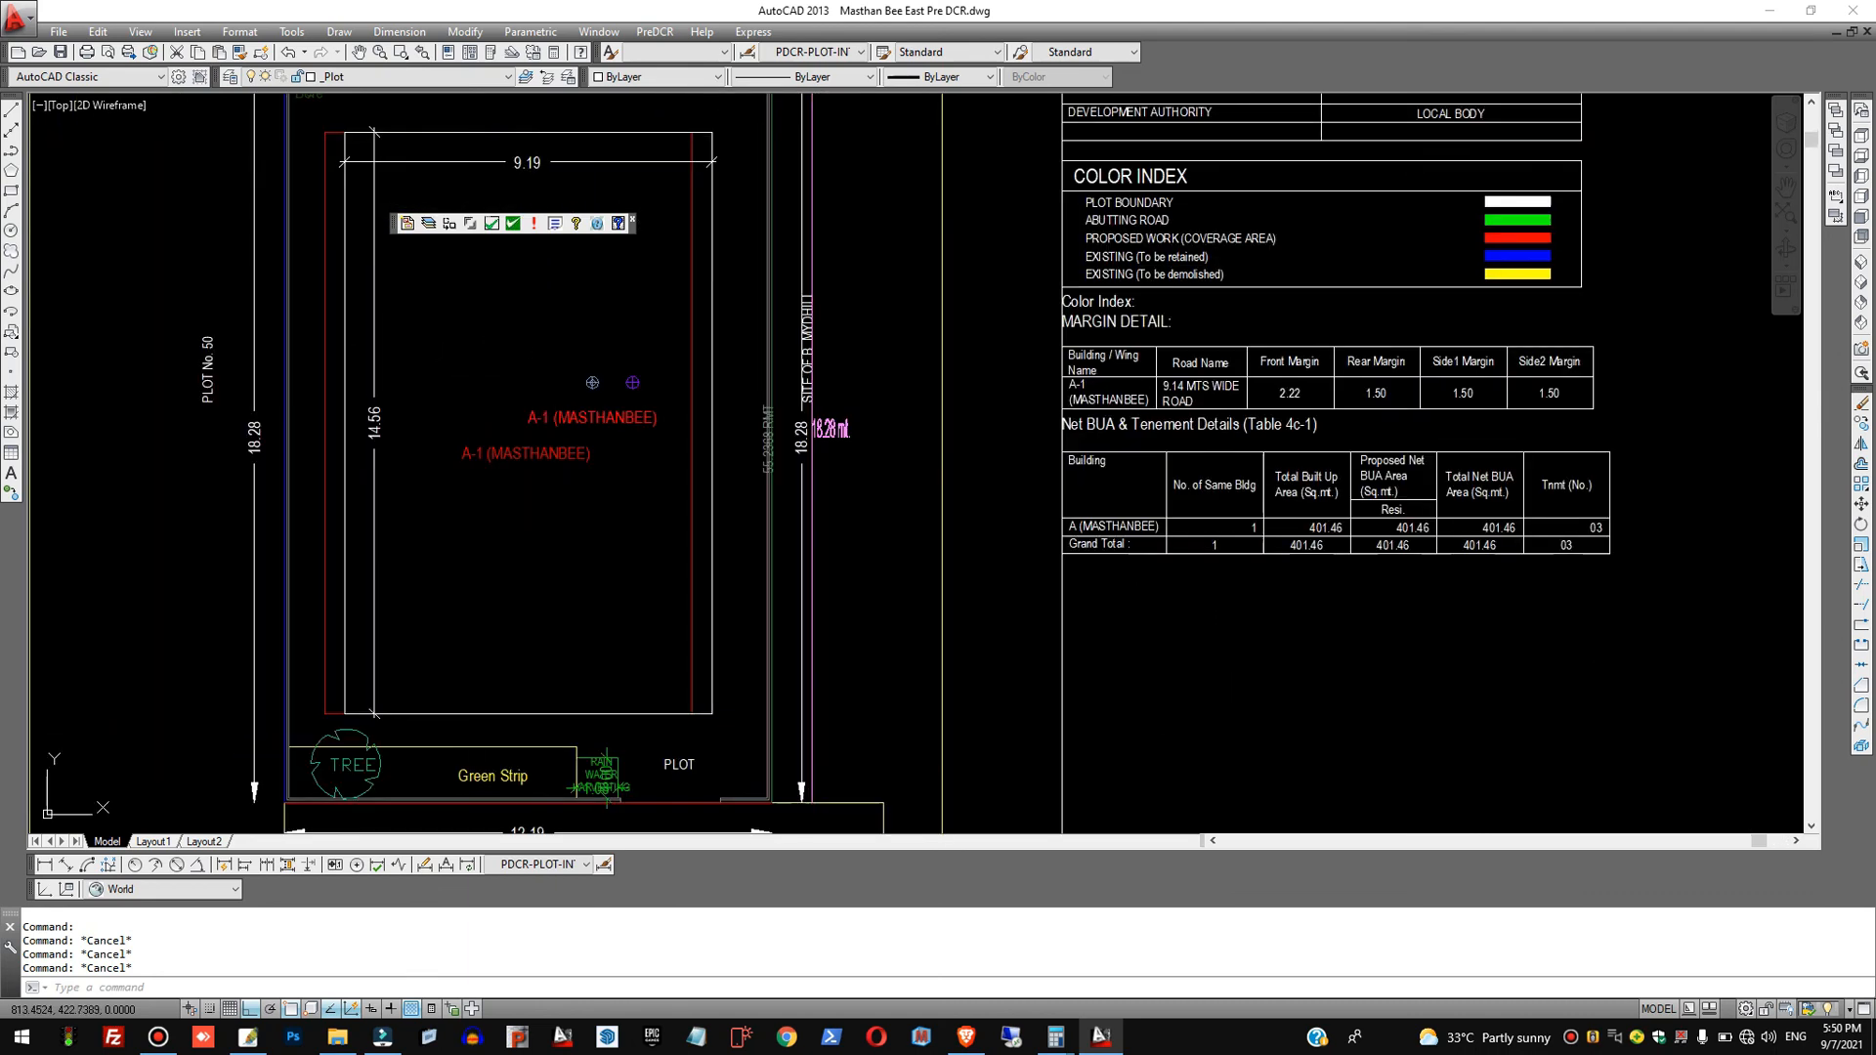
scroll(554, 384, "down", 2)
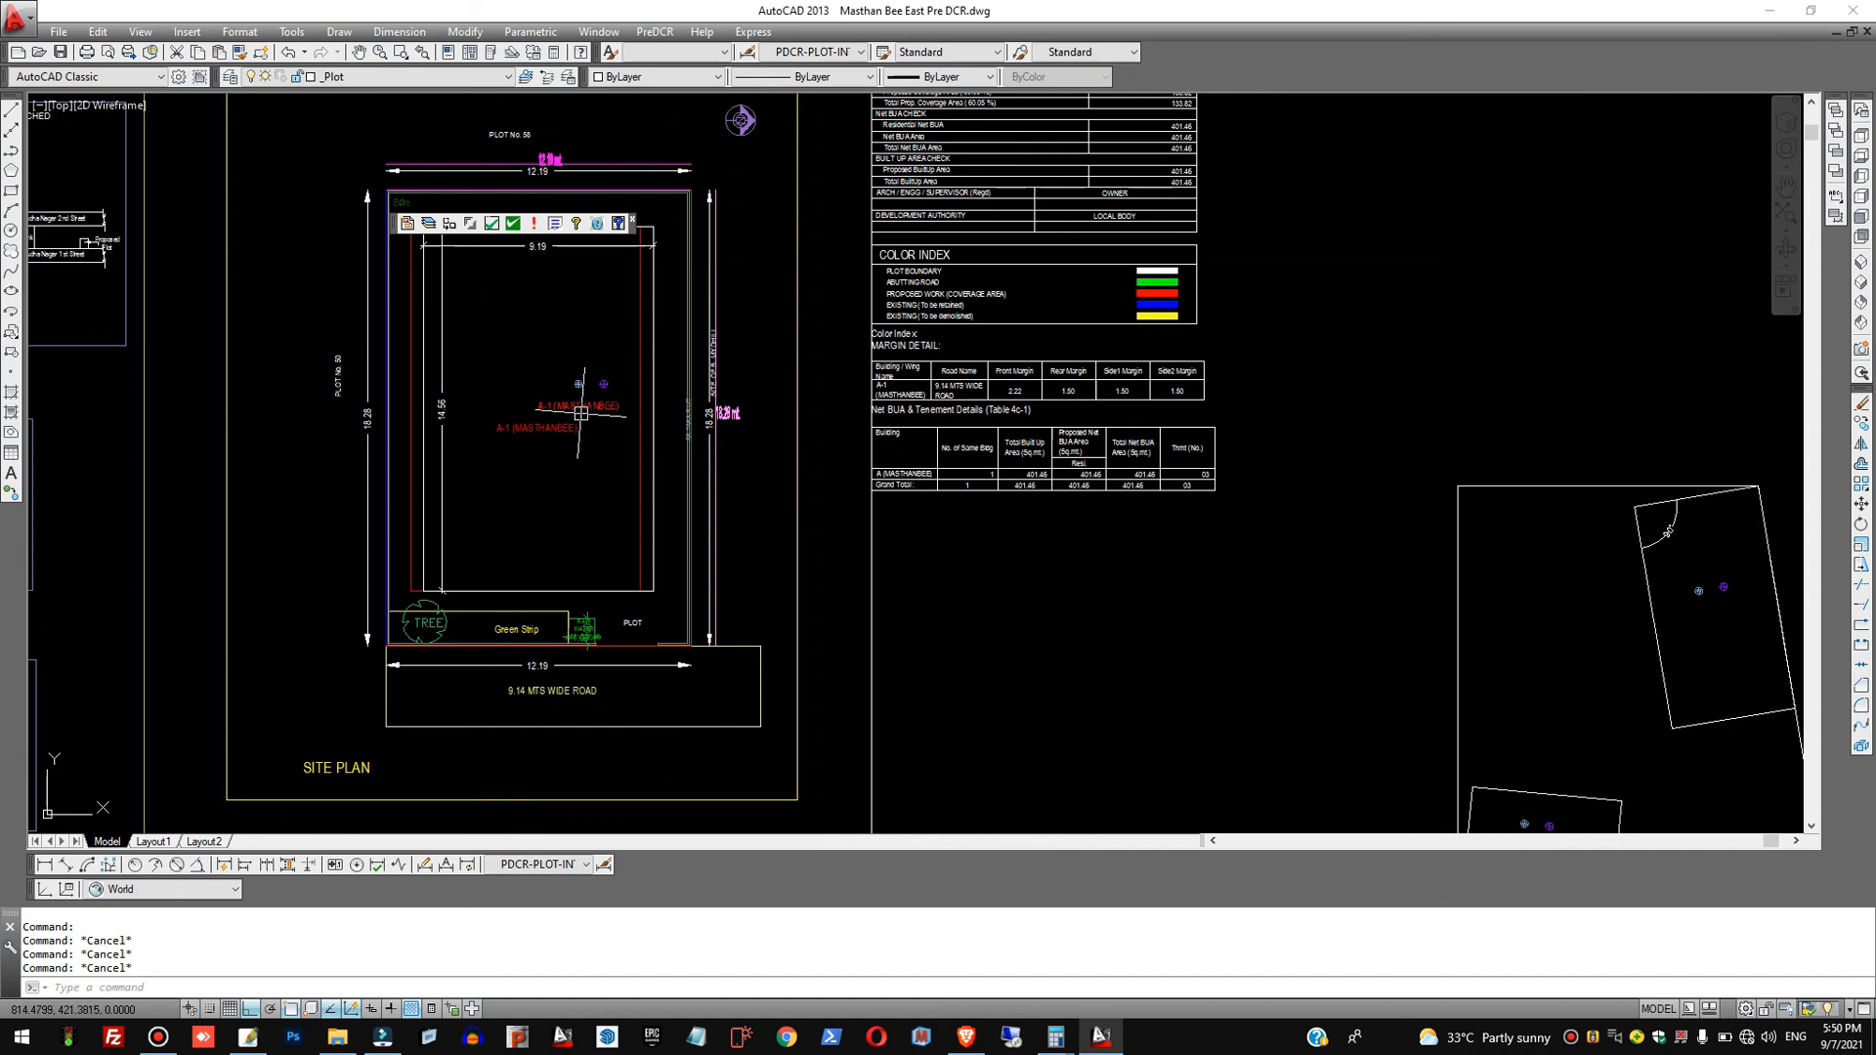
scroll(882, 459, "down", 4)
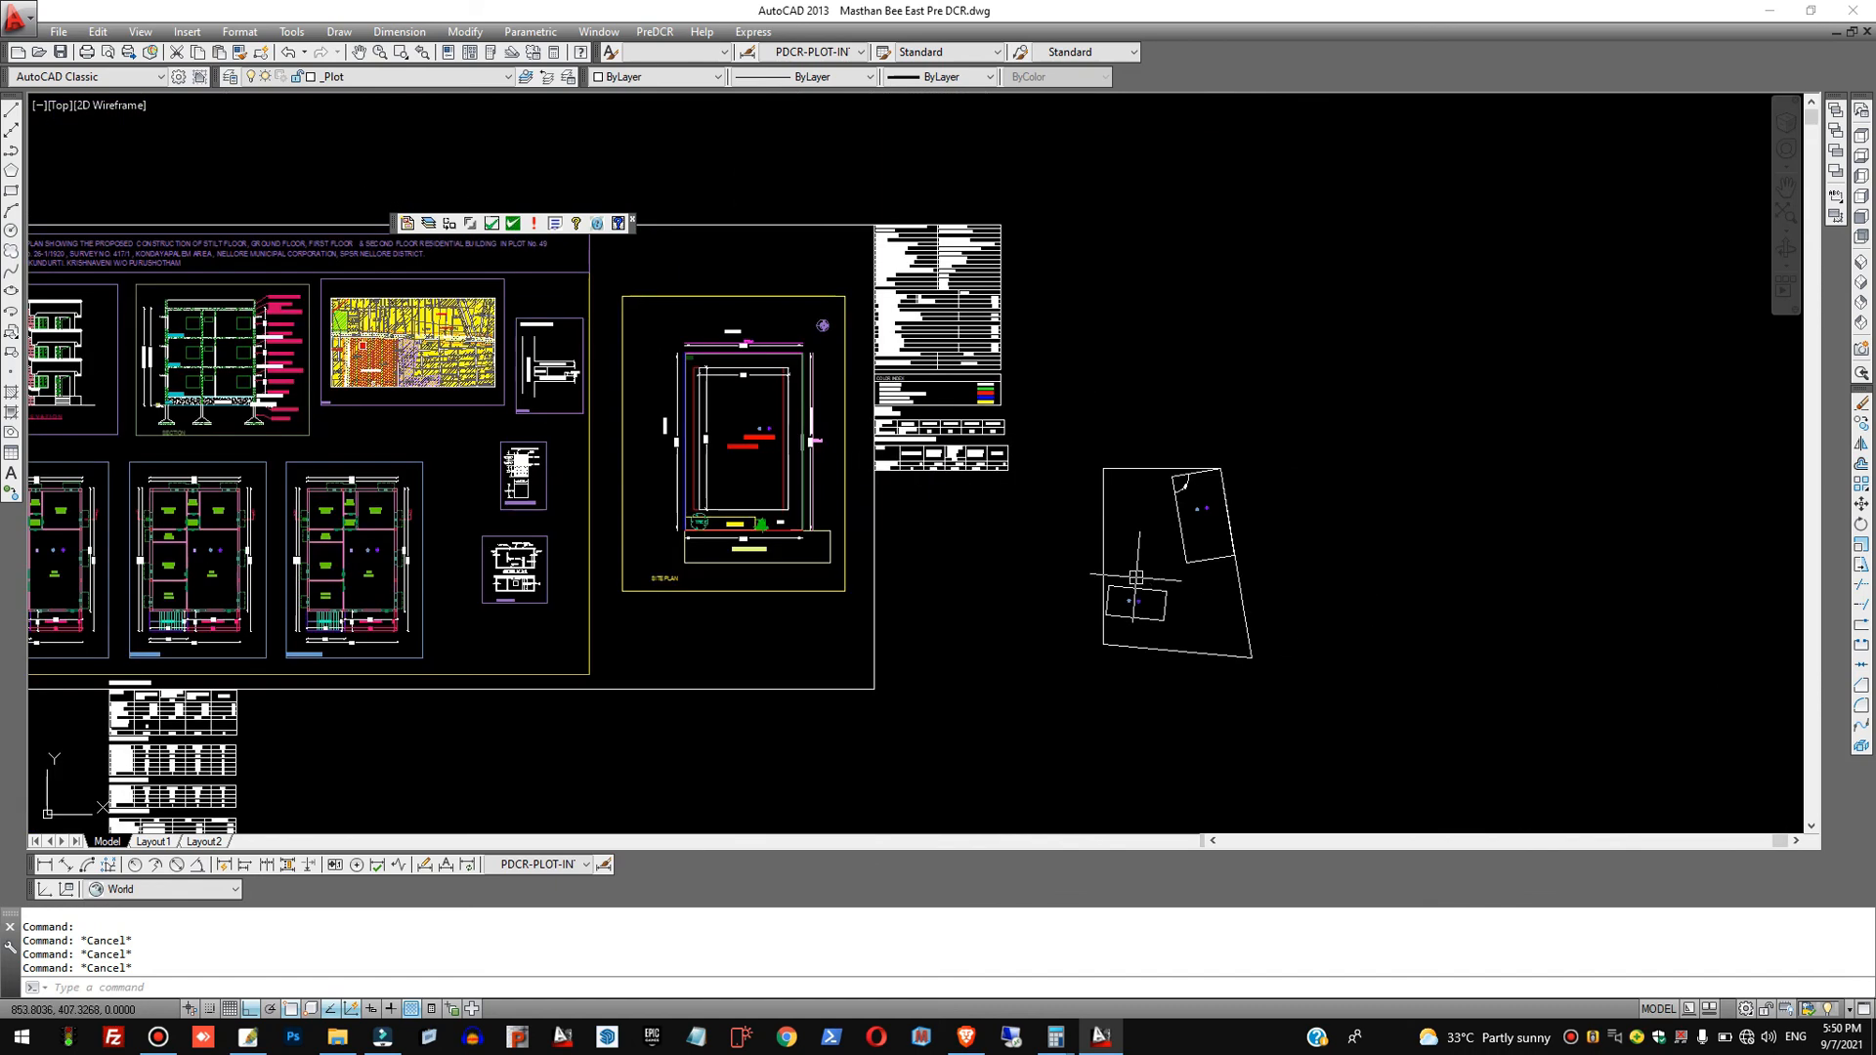
Reset SNAPANG to 0 and save the drawing.
scroll(1136, 578, "up", 4)
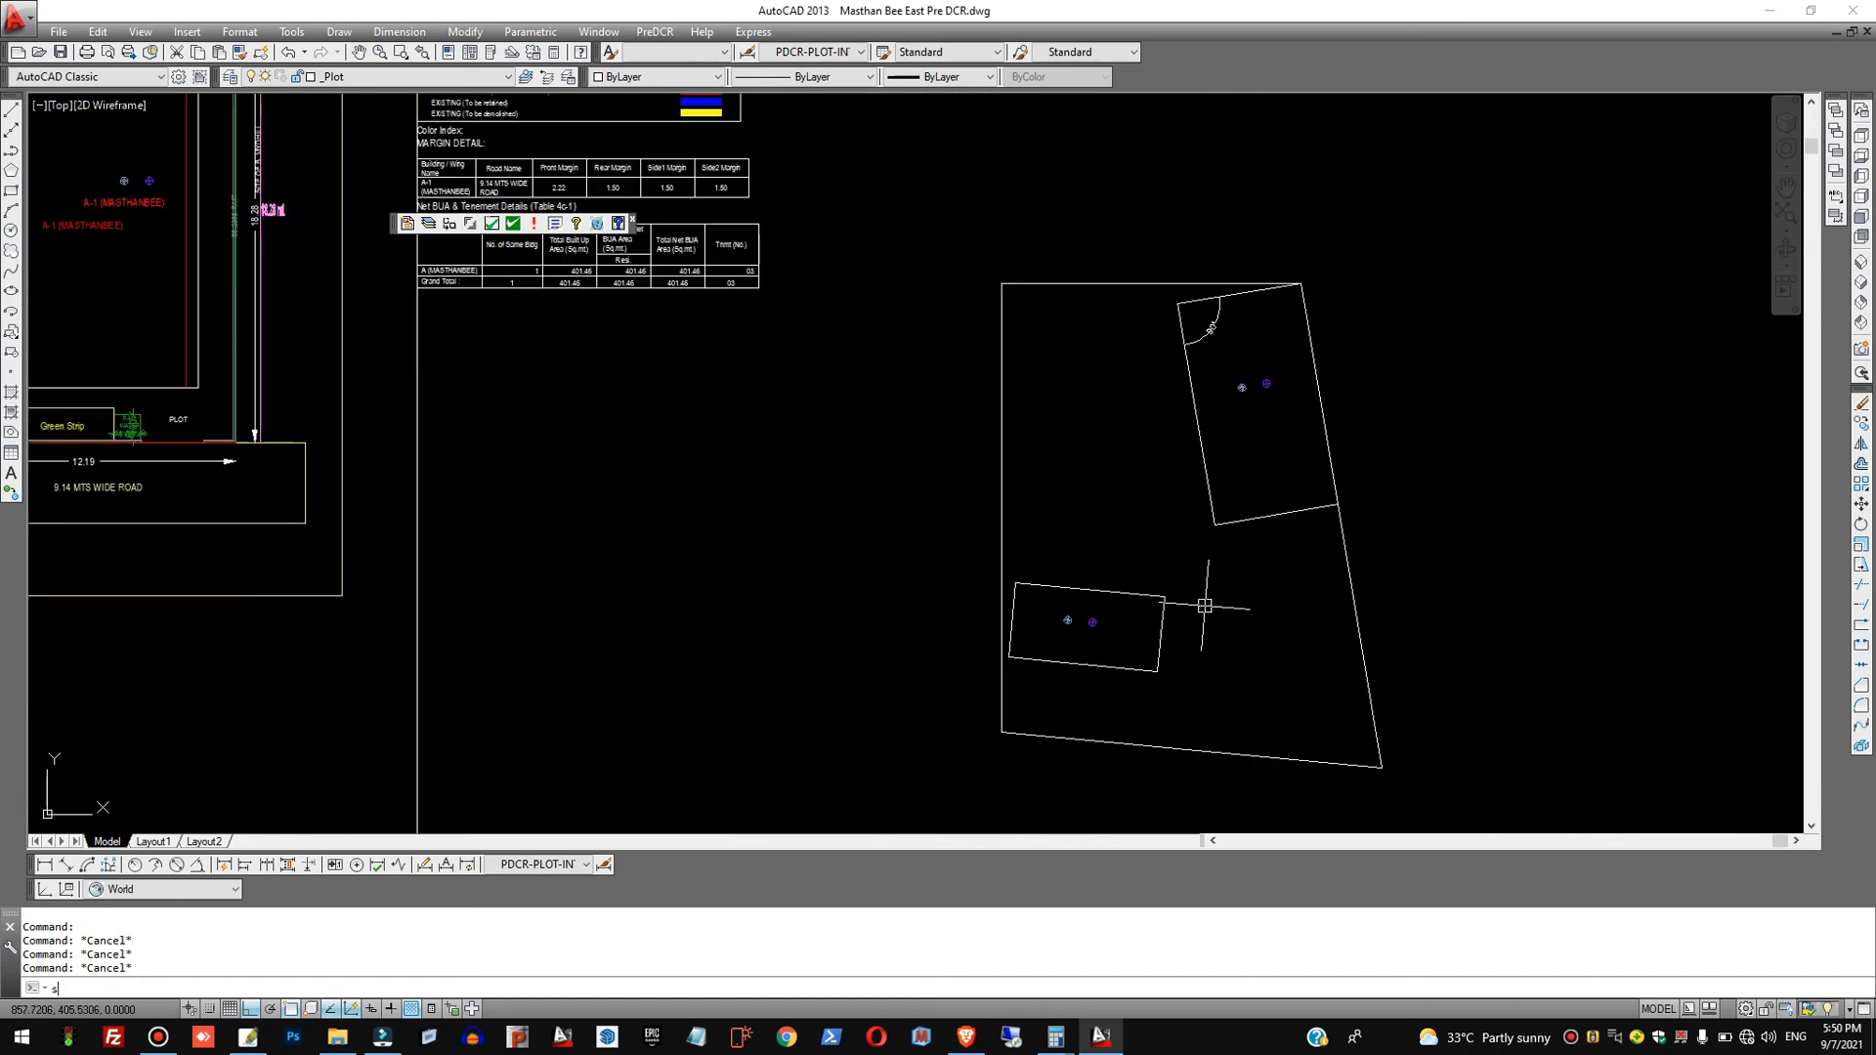
type("apang")
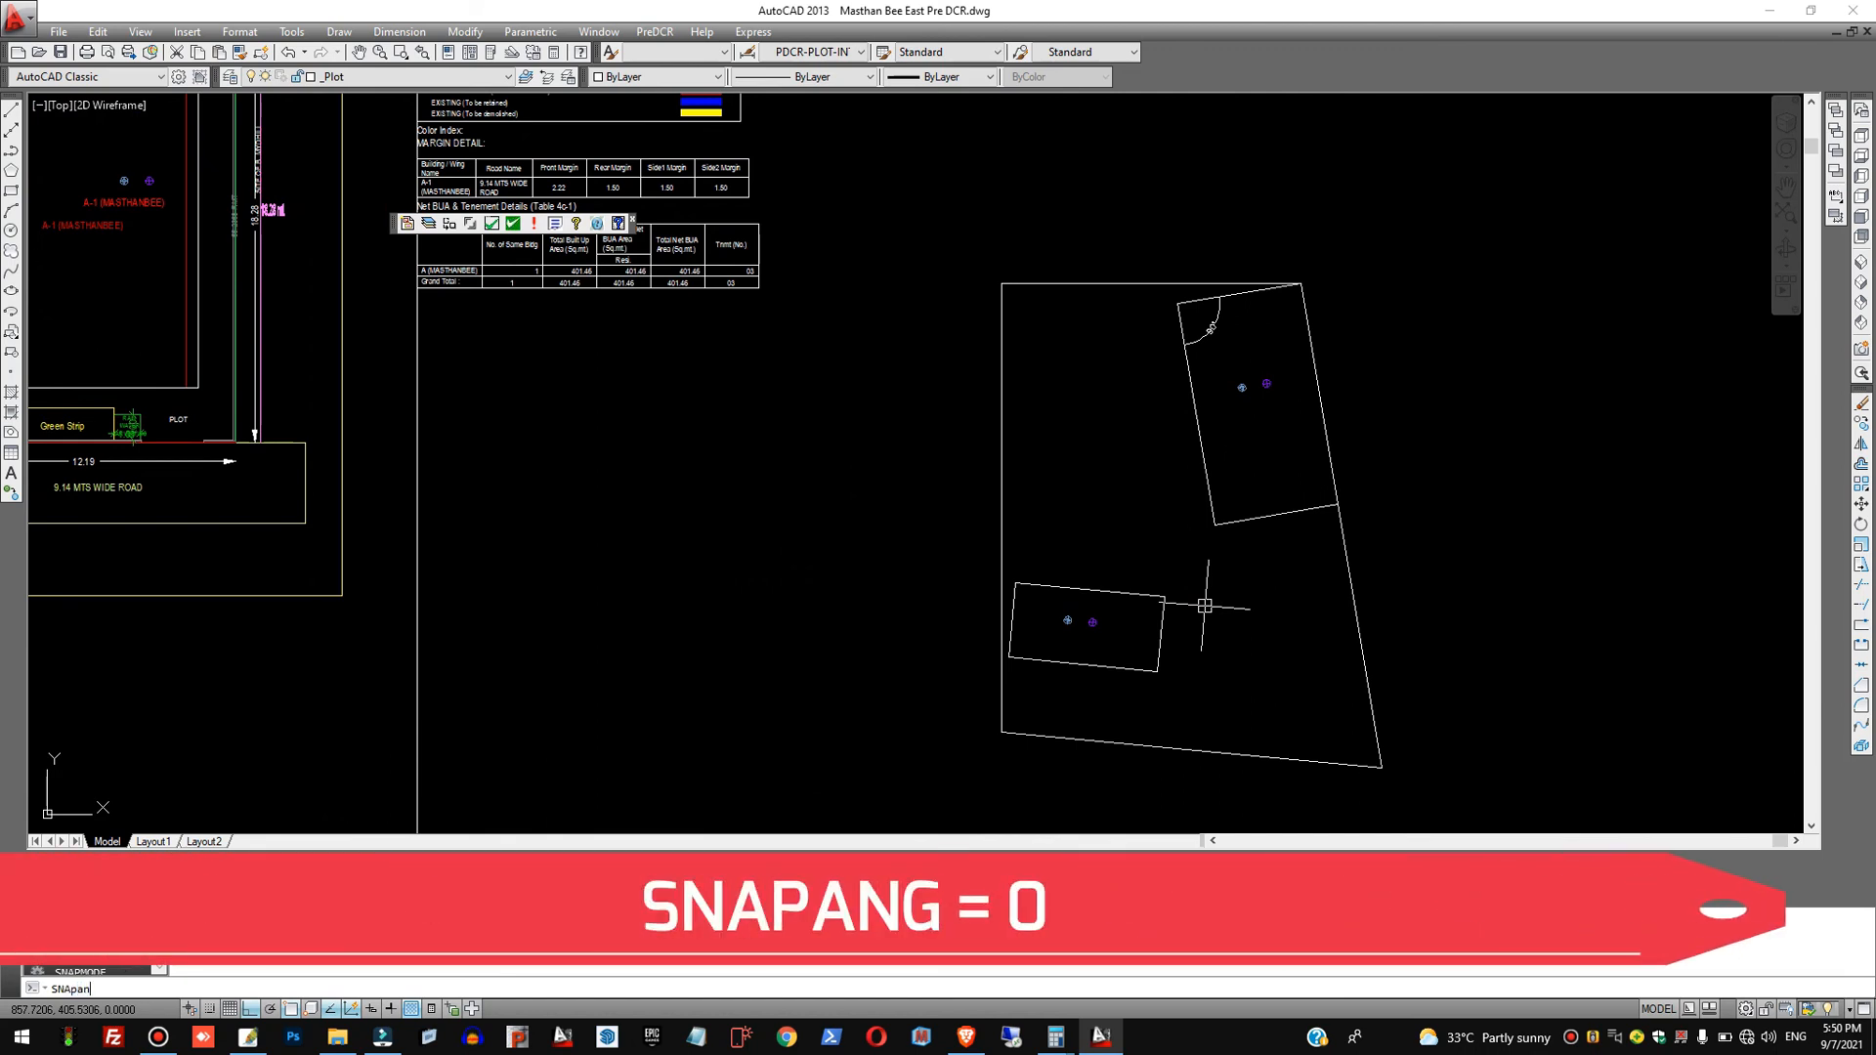
key("Return")
type("0")
key("Return")
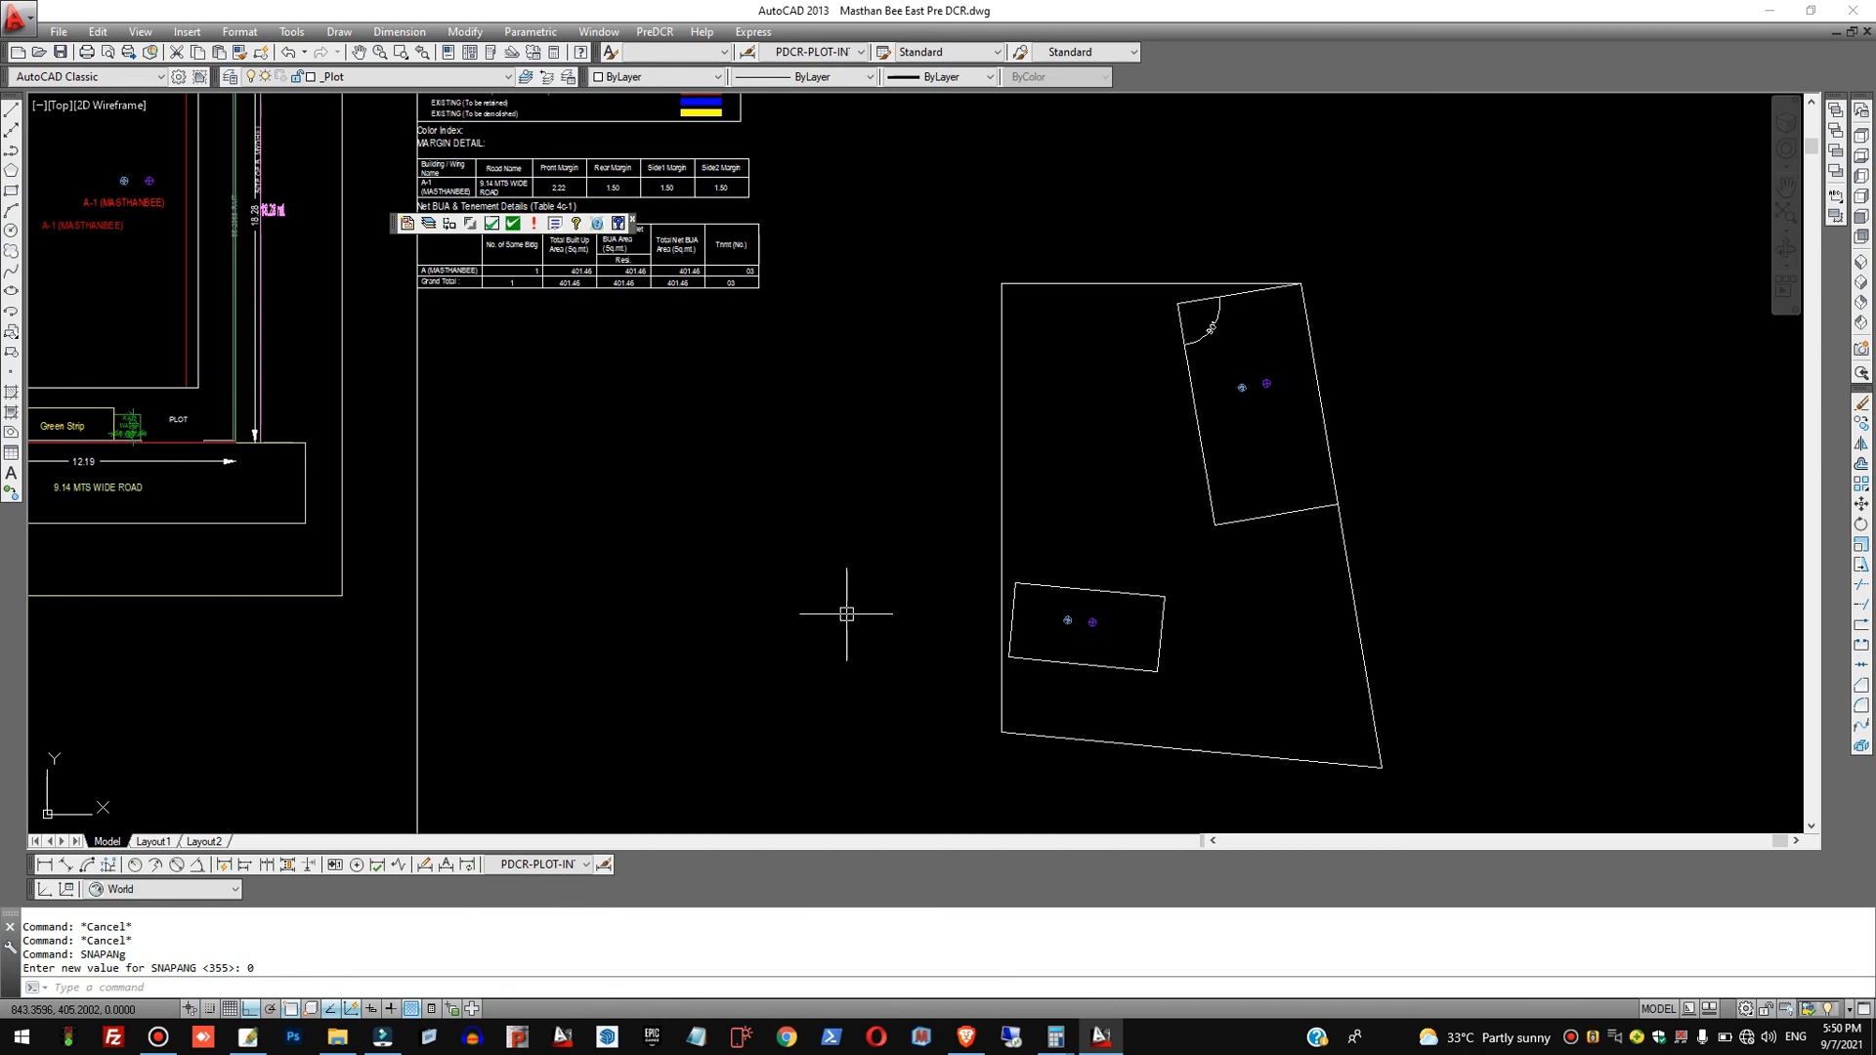
key("ctrl+s")
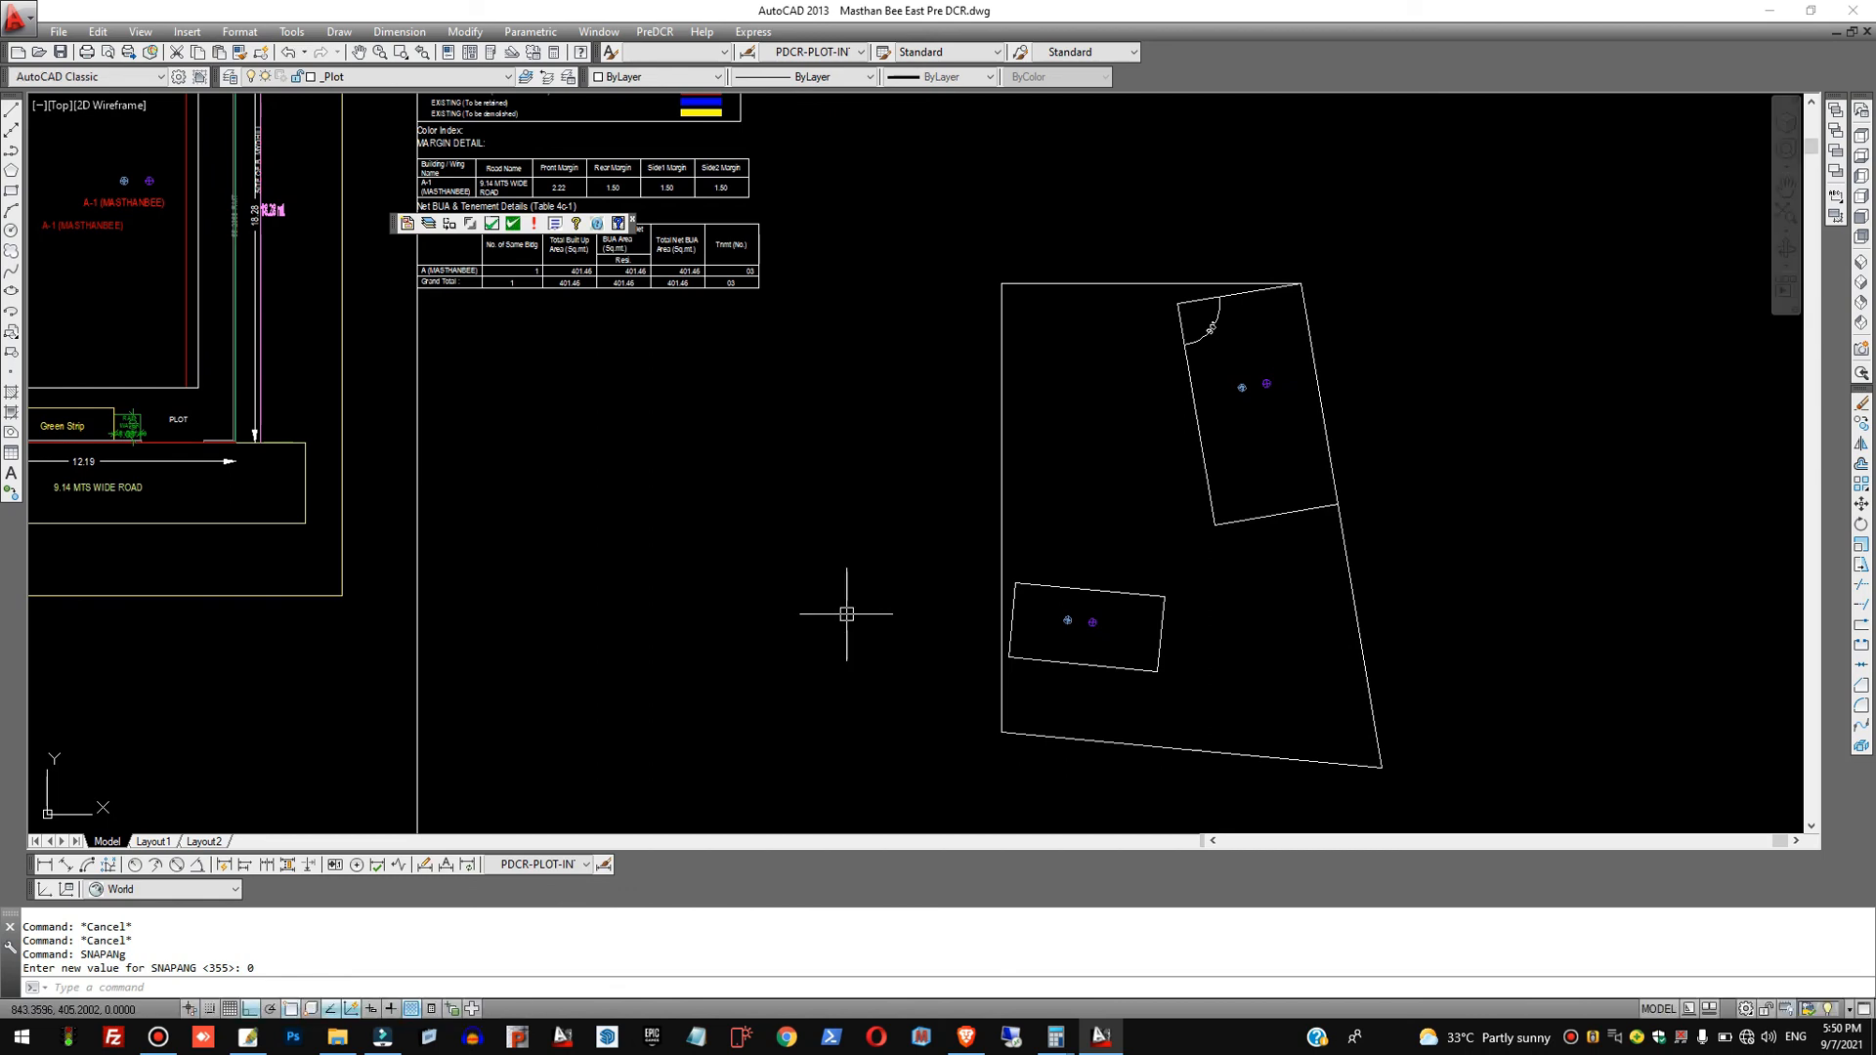